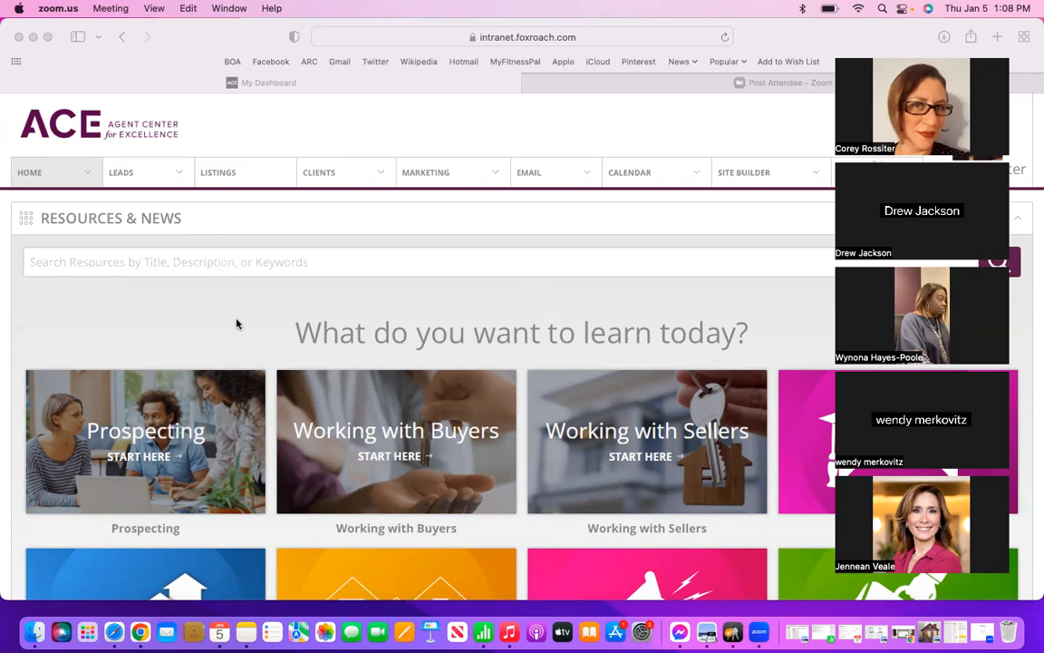
Step: Search the resources for "active" and open the ActivePipe - eMarketing tool from the Digital Marketing results
{"action": "scroll", "coordinate": [236, 324], "scroll_direction": "down", "scroll_amount": 5}
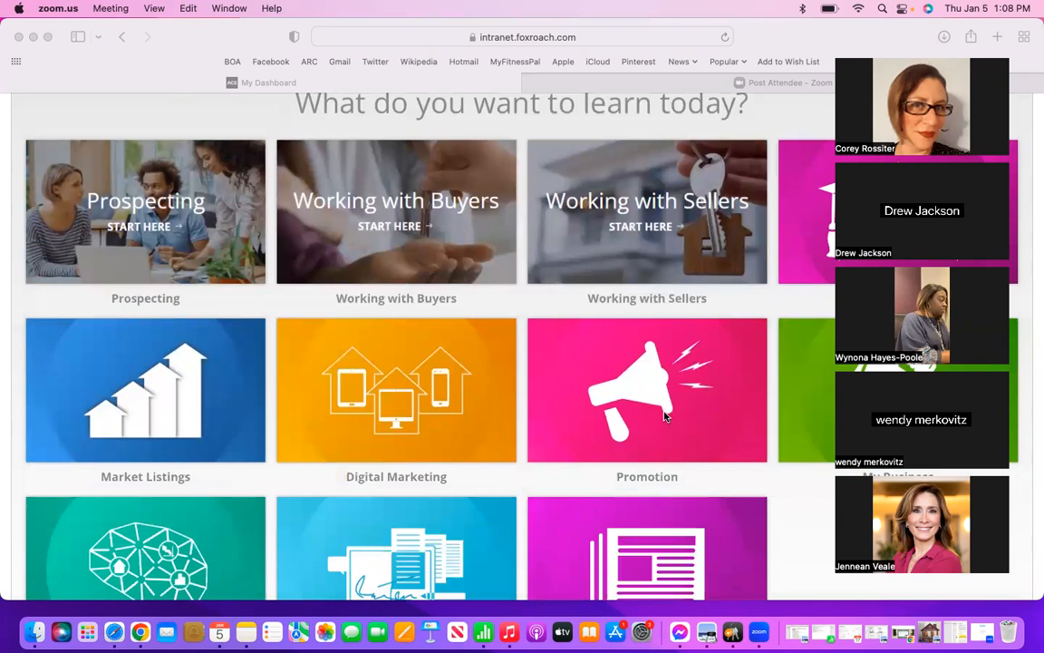
{"action": "scroll", "coordinate": [597, 370], "scroll_direction": "up", "scroll_amount": 4}
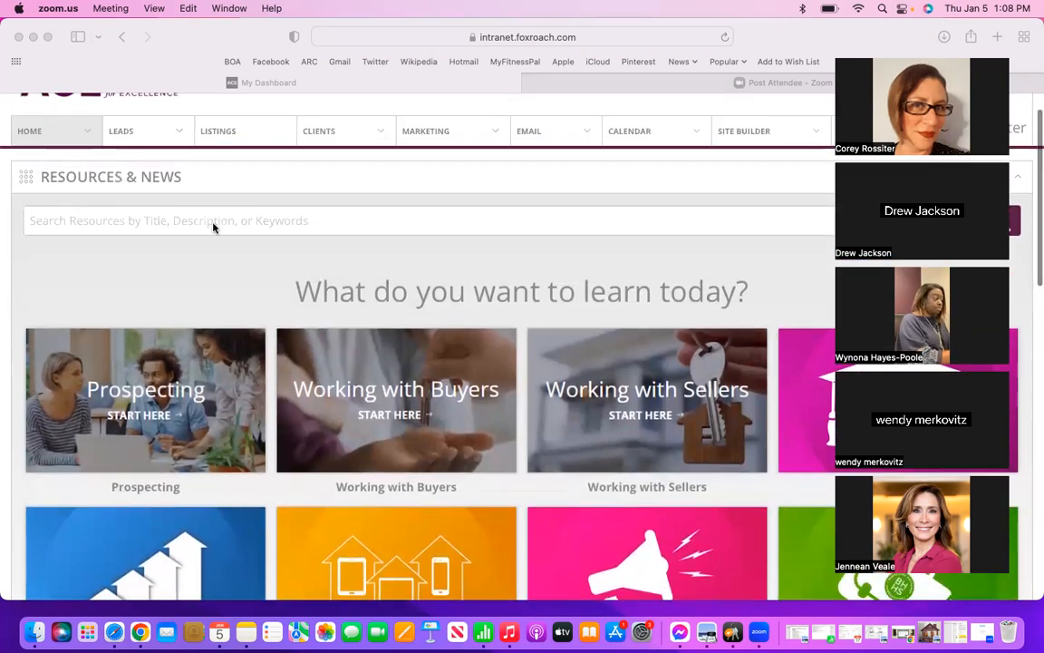
{"action": "left_click", "coordinate": [192, 222]}
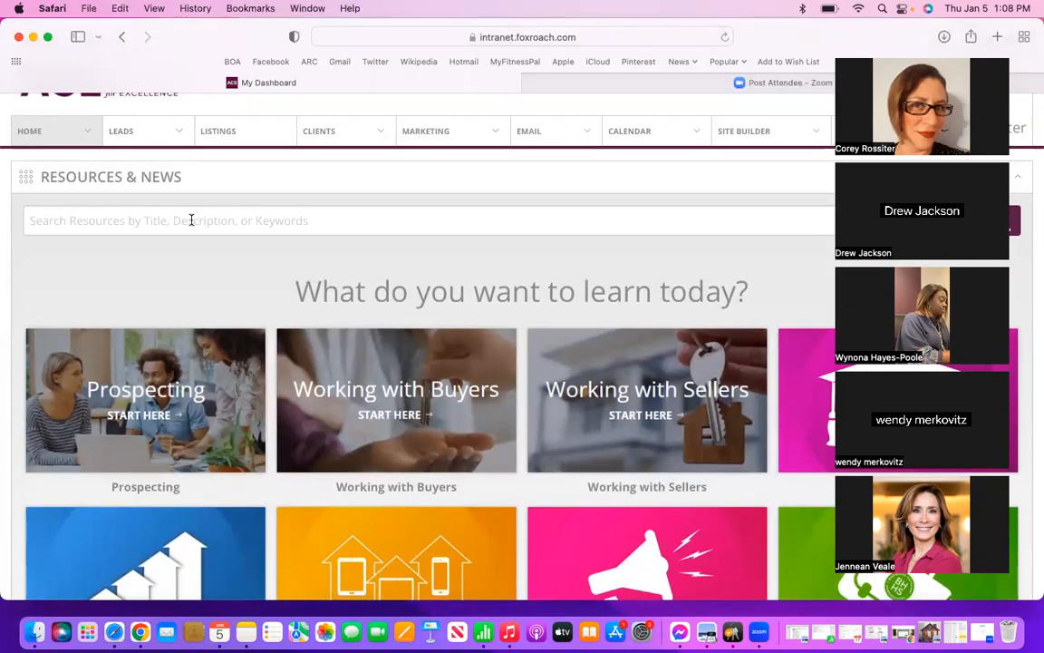
{"action": "left_click", "coordinate": [191, 220]}
{"action": "type", "text": "active"}
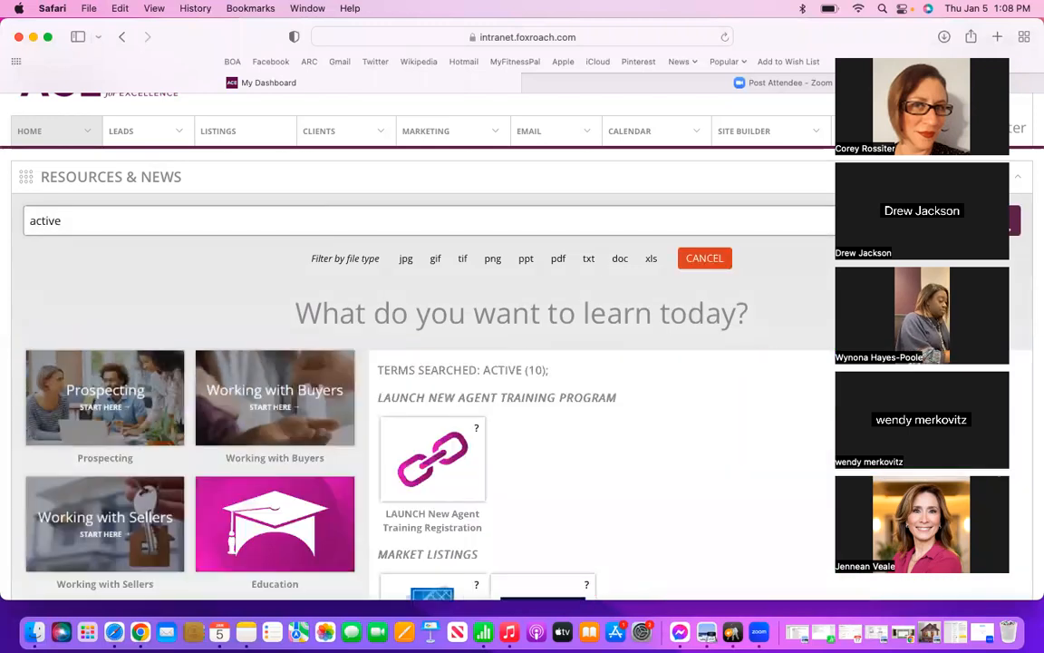
{"action": "scroll", "coordinate": [679, 429], "scroll_direction": "down", "scroll_amount": 6}
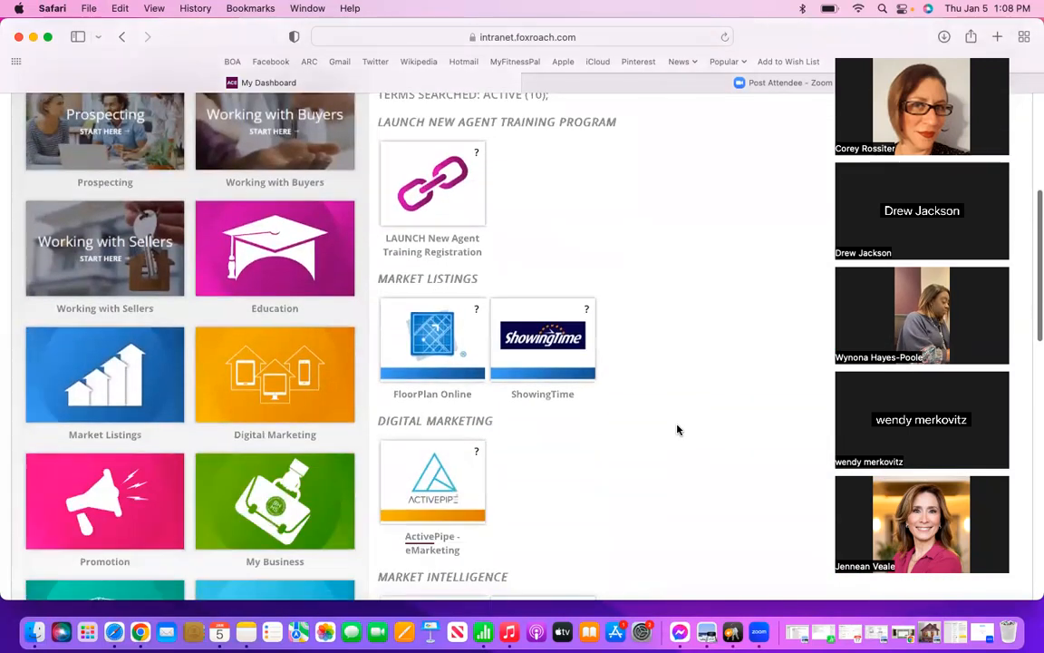
{"action": "scroll", "coordinate": [678, 429], "scroll_direction": "down", "scroll_amount": 3}
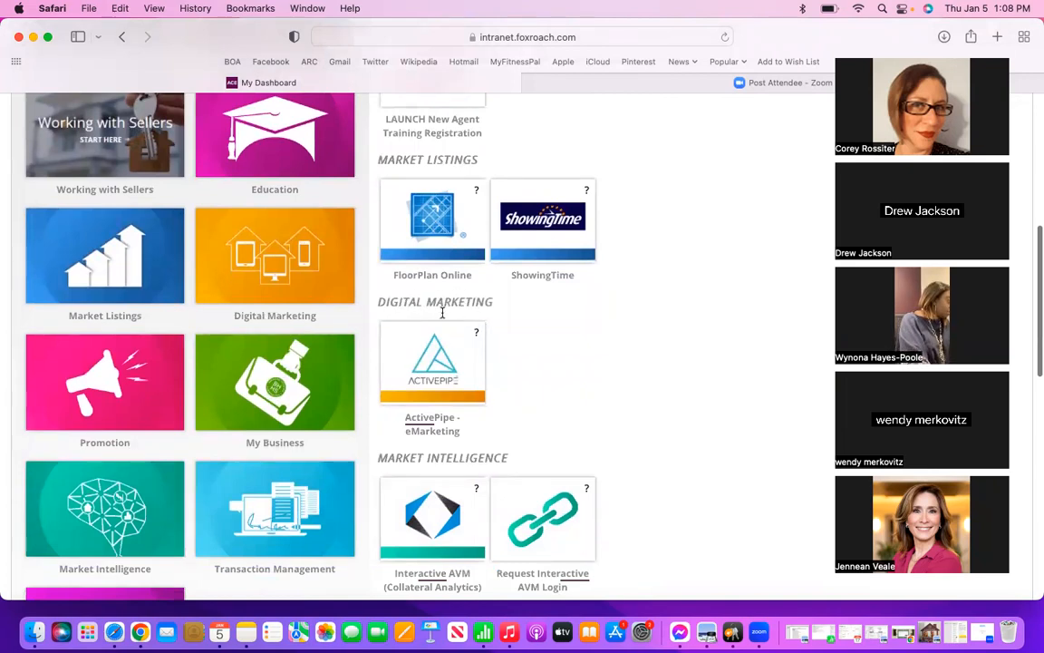
{"action": "left_click", "coordinate": [431, 369]}
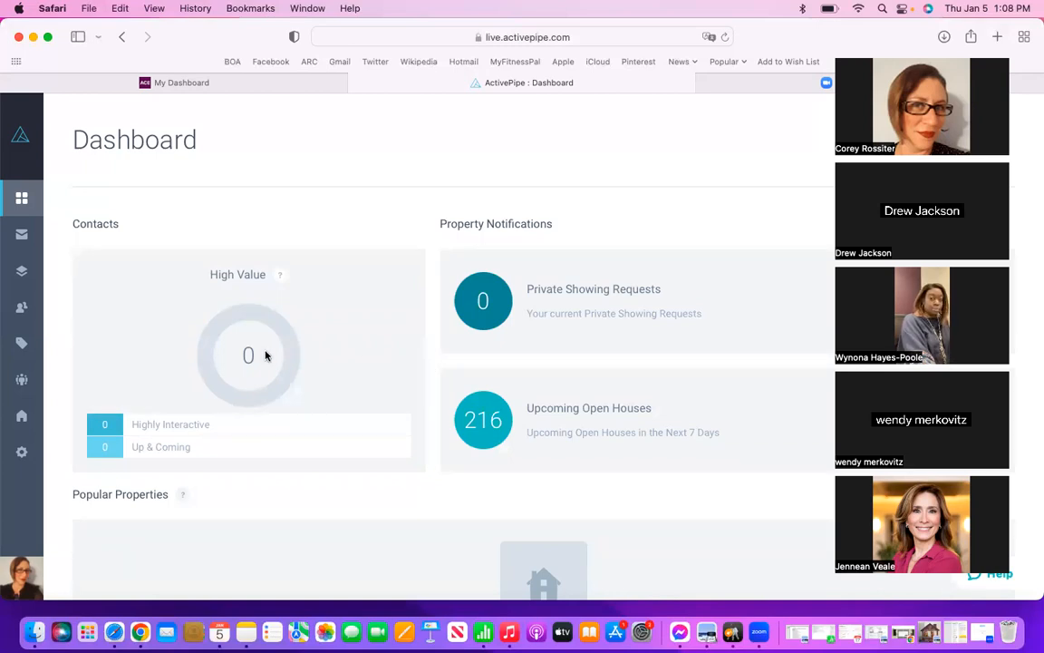
Step: Open ActivePipe's Emails section and look through the list of current emails
{"action": "mouse_move", "coordinate": [32, 345]}
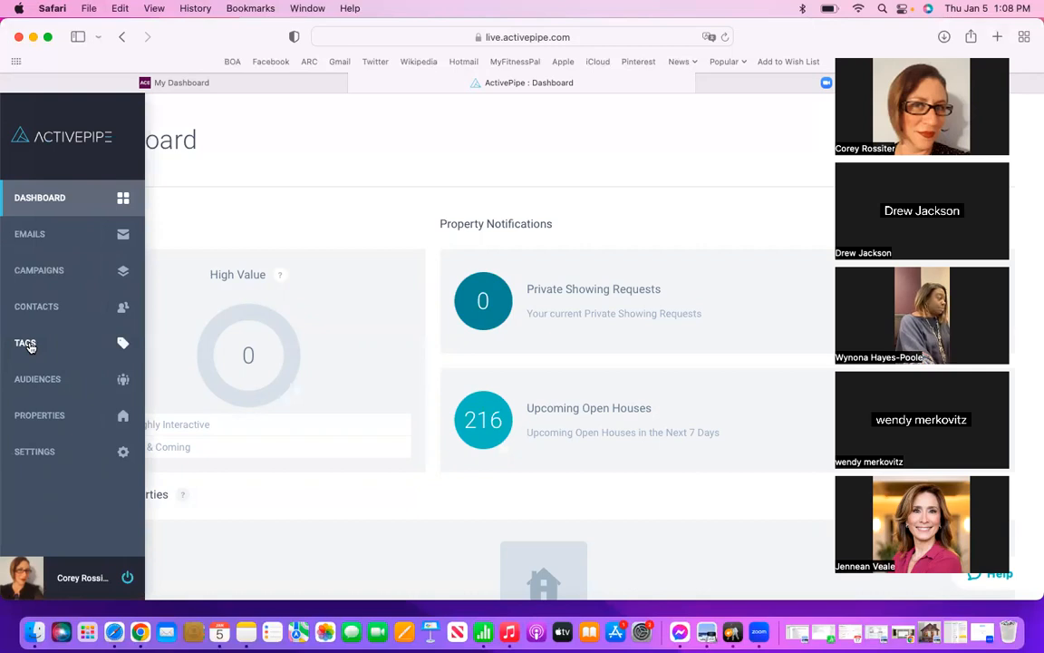
{"action": "left_click", "coordinate": [52, 238]}
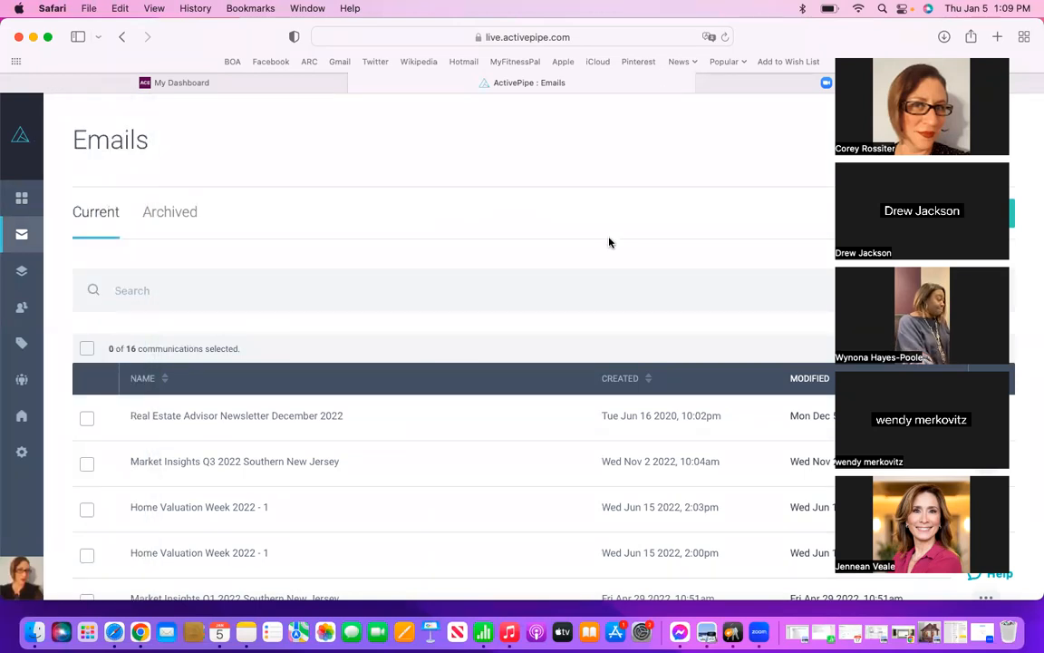
{"action": "scroll", "coordinate": [535, 356], "scroll_direction": "down", "scroll_amount": 5}
{"action": "scroll", "coordinate": [536, 359], "scroll_direction": "down", "scroll_amount": 4}
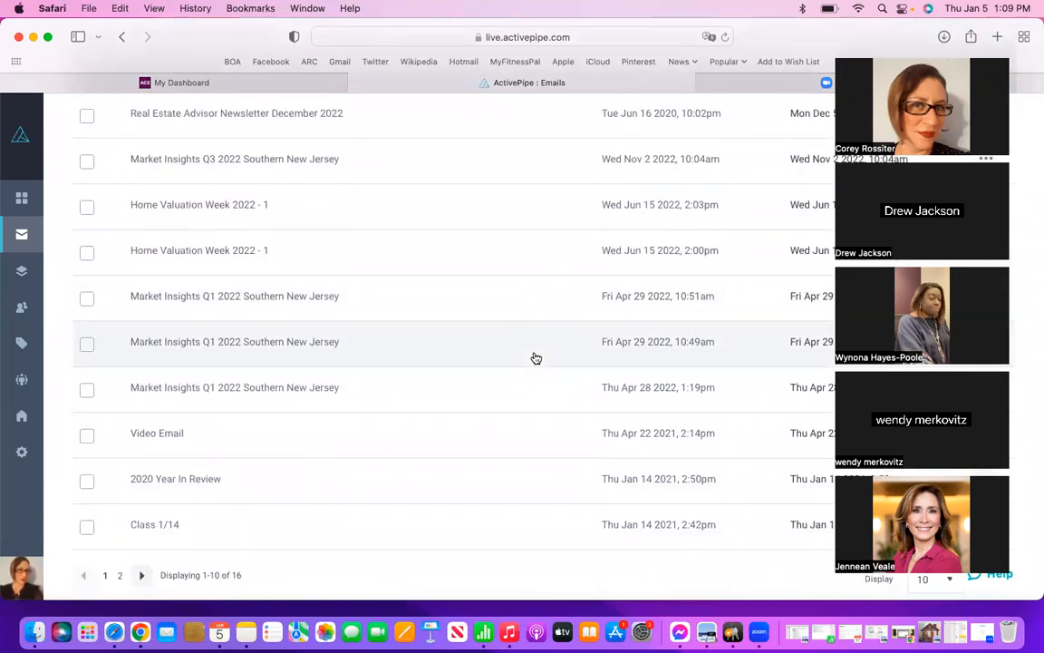
{"action": "scroll", "coordinate": [536, 358], "scroll_direction": "down", "scroll_amount": 1}
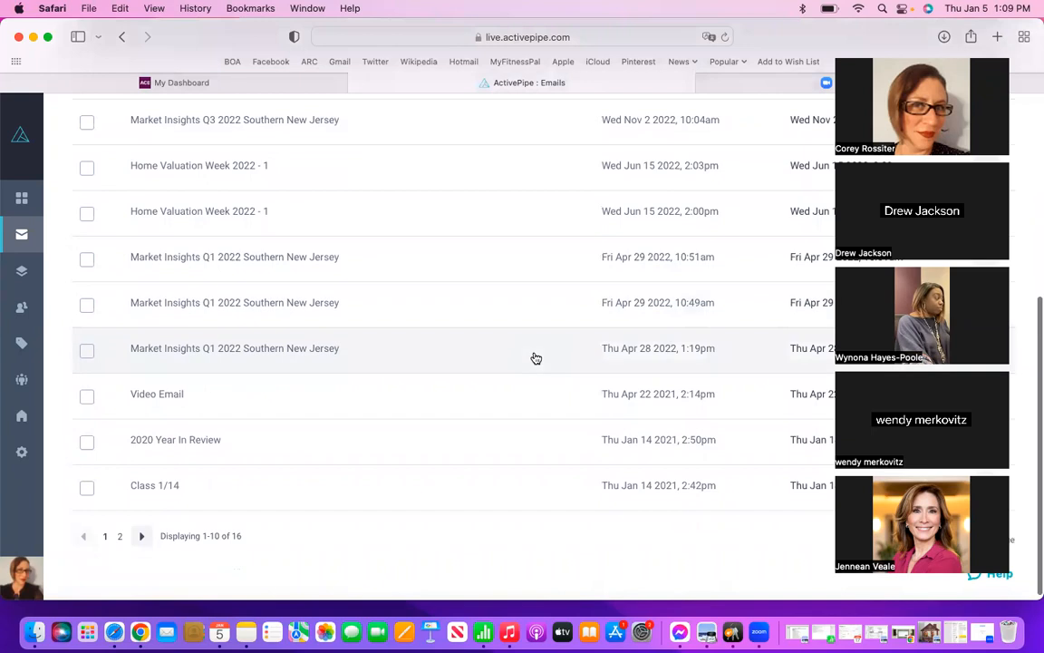
{"action": "scroll", "coordinate": [536, 358], "scroll_direction": "up", "scroll_amount": 5}
{"action": "scroll", "coordinate": [535, 358], "scroll_direction": "up", "scroll_amount": 4}
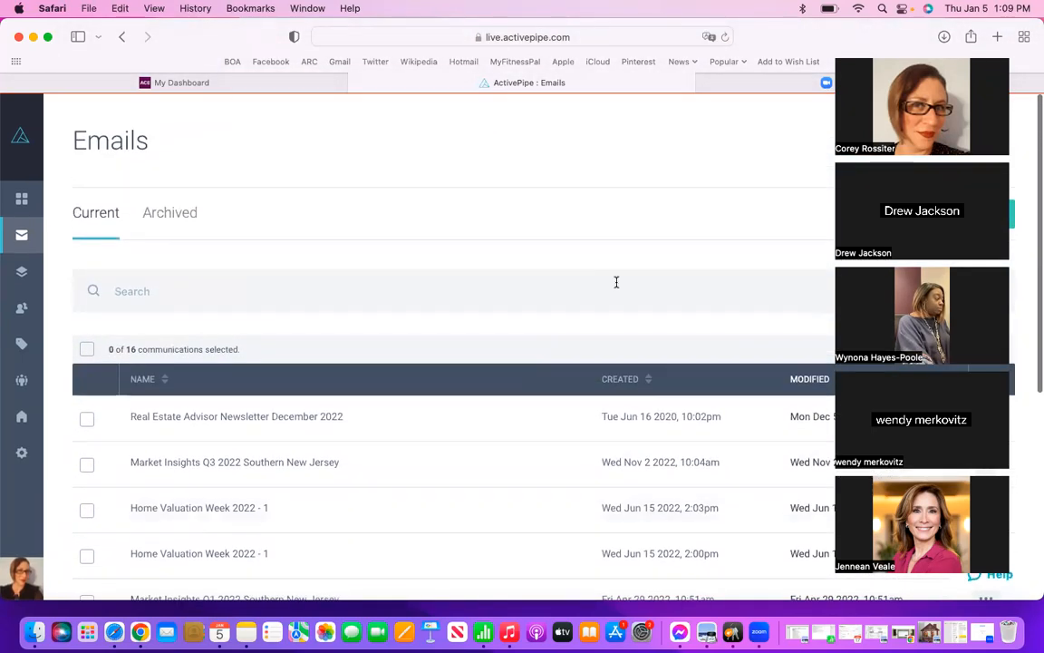
Step: Create an email from the Generic Canvas template in the BHHS Fox & Roach Realtors - Sans theme
{"action": "left_click_drag", "start_coordinate": [941, 52], "coordinate": [917, 11]}
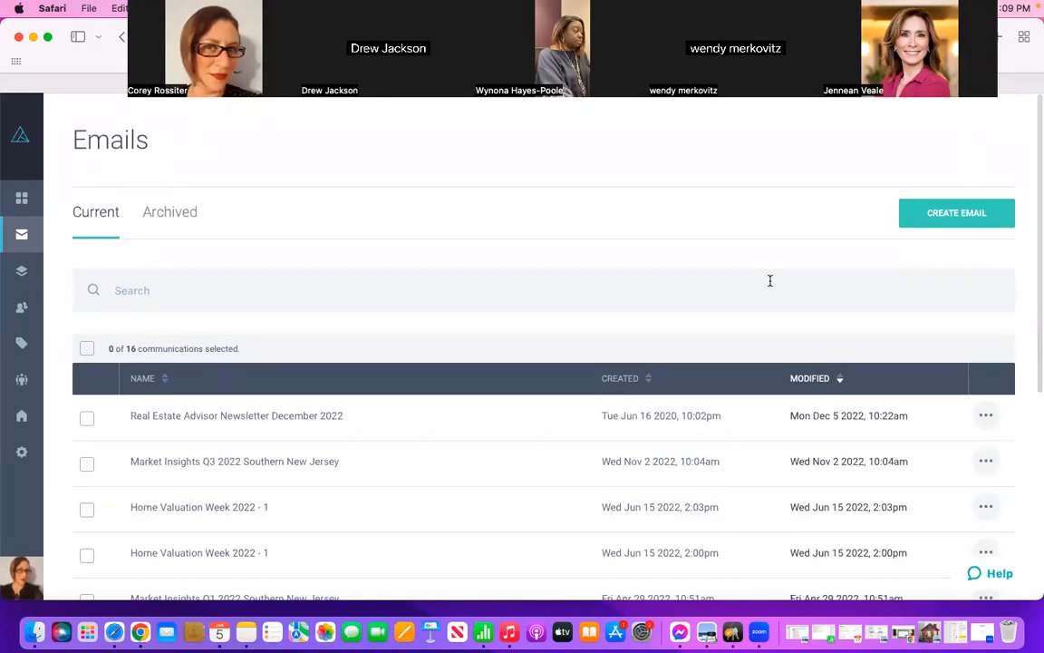
{"action": "left_click", "coordinate": [936, 213]}
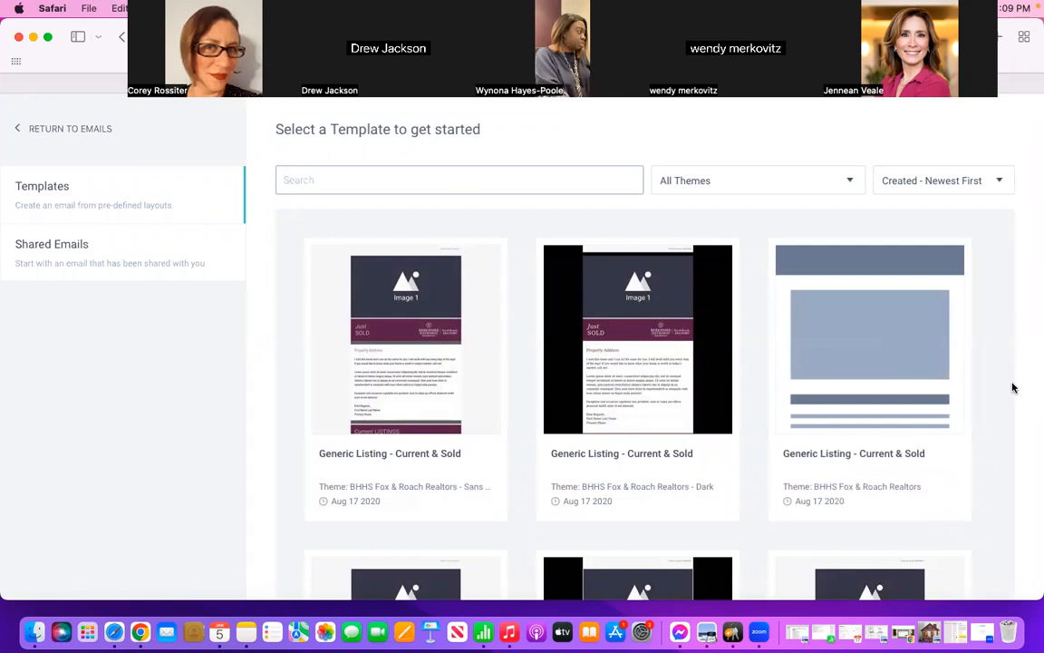
{"action": "scroll", "coordinate": [1013, 388], "scroll_direction": "down", "scroll_amount": 4}
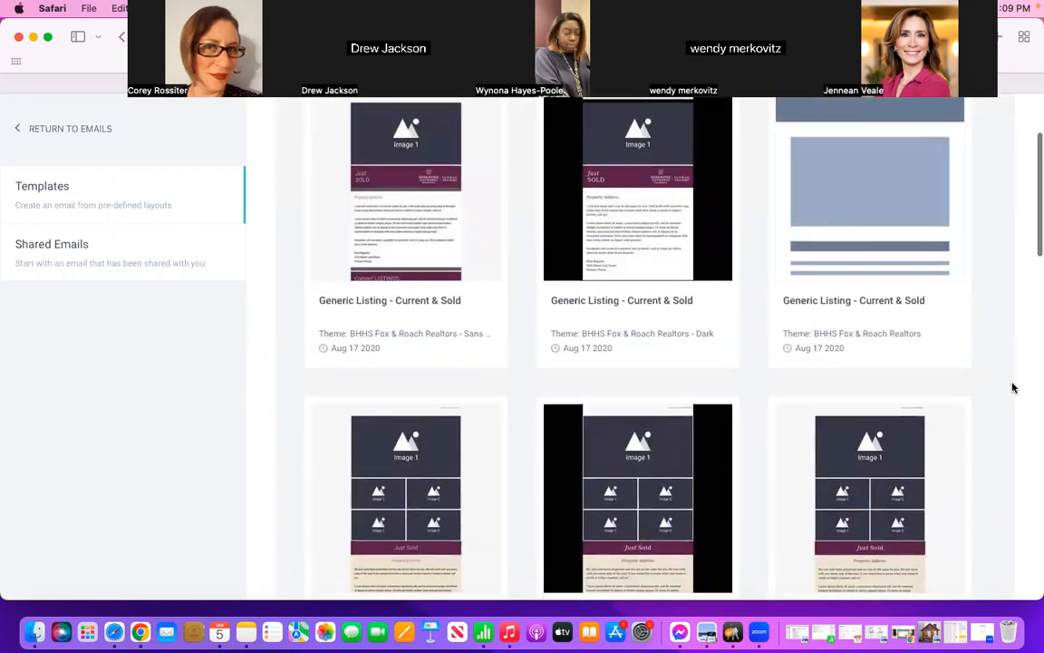
{"action": "scroll", "coordinate": [1013, 382], "scroll_direction": "down", "scroll_amount": 3}
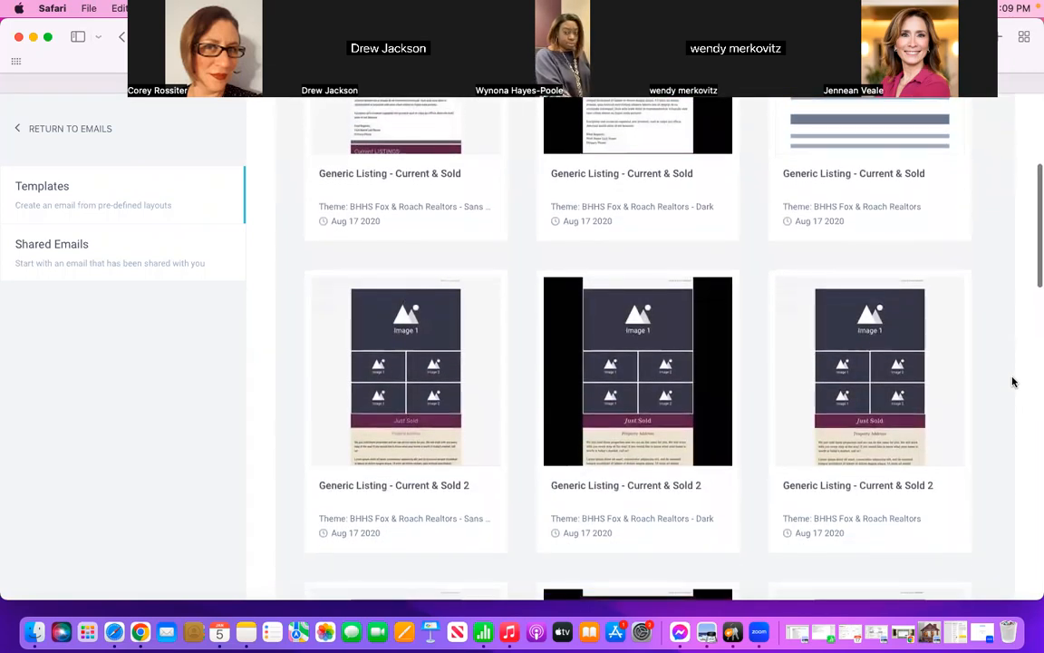
{"action": "scroll", "coordinate": [1013, 381], "scroll_direction": "up", "scroll_amount": 6}
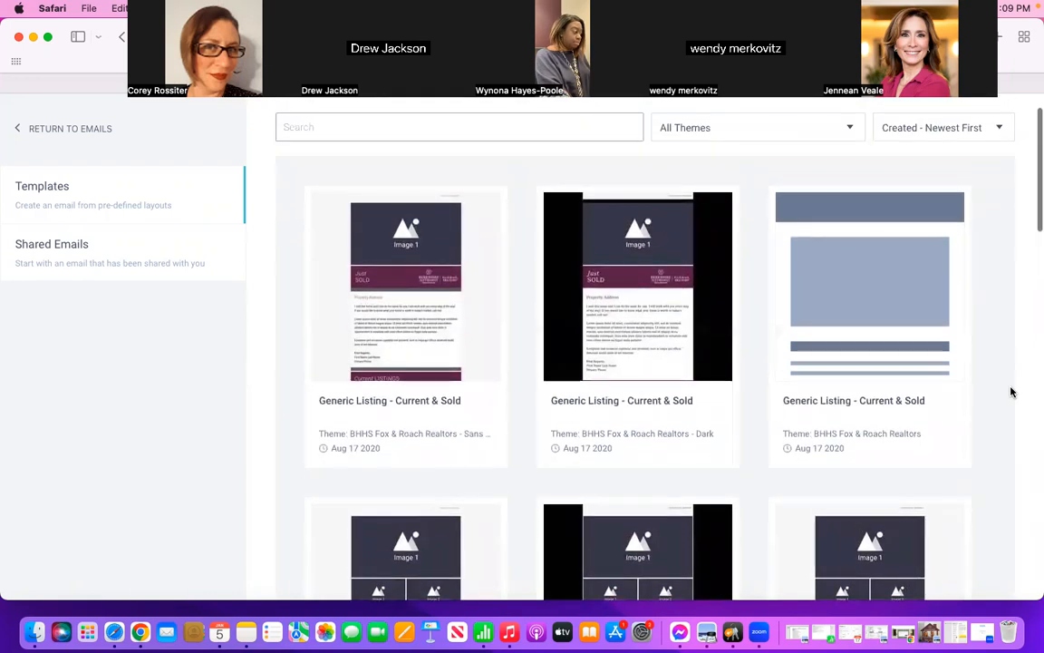
{"action": "scroll", "coordinate": [1013, 391], "scroll_direction": "down", "scroll_amount": 2}
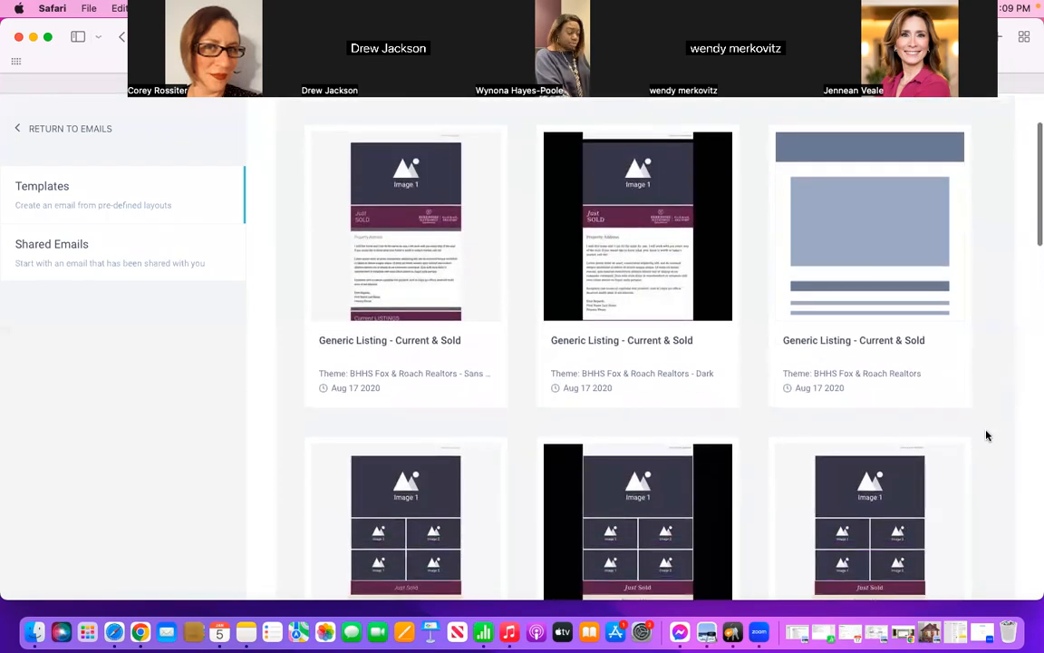
{"action": "scroll", "coordinate": [986, 435], "scroll_direction": "down", "scroll_amount": 2}
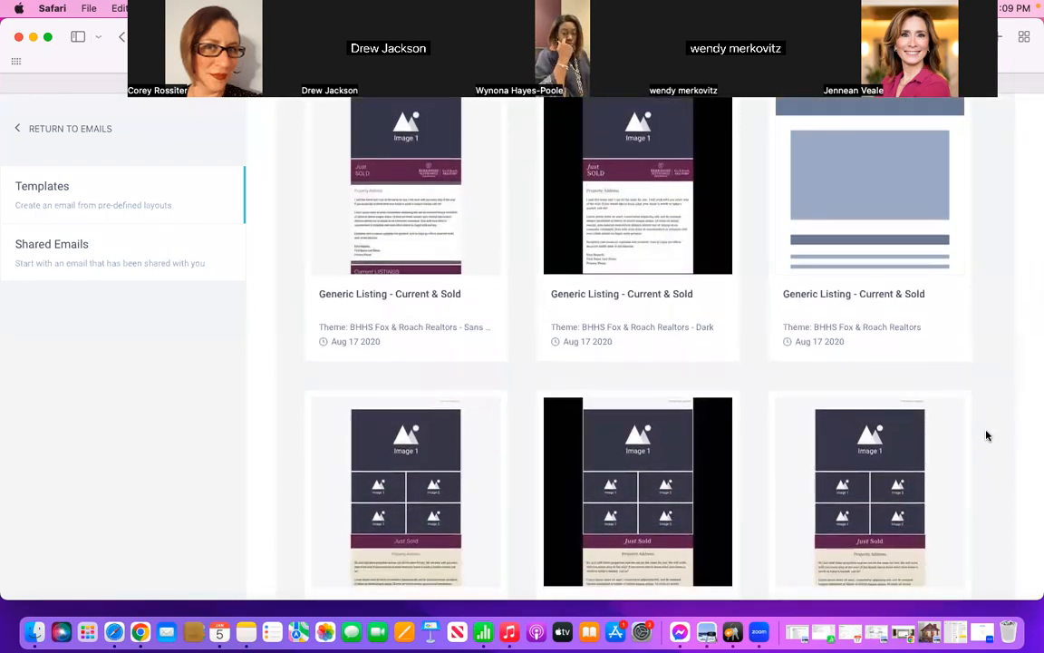
{"action": "scroll", "coordinate": [986, 435], "scroll_direction": "down", "scroll_amount": 6}
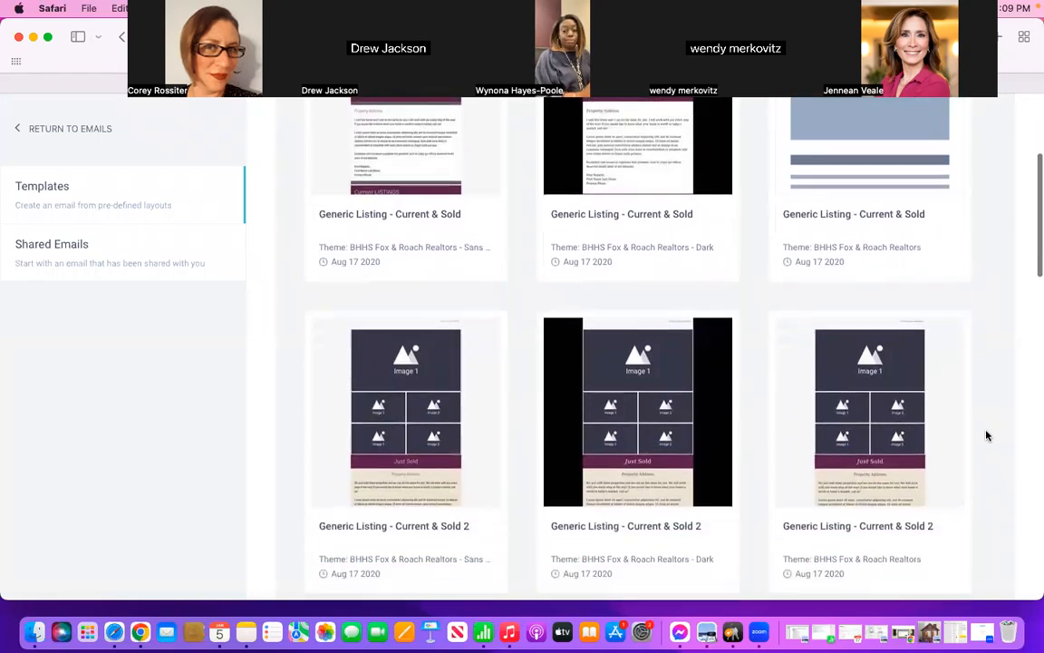
{"action": "scroll", "coordinate": [987, 435], "scroll_direction": "down", "scroll_amount": 20}
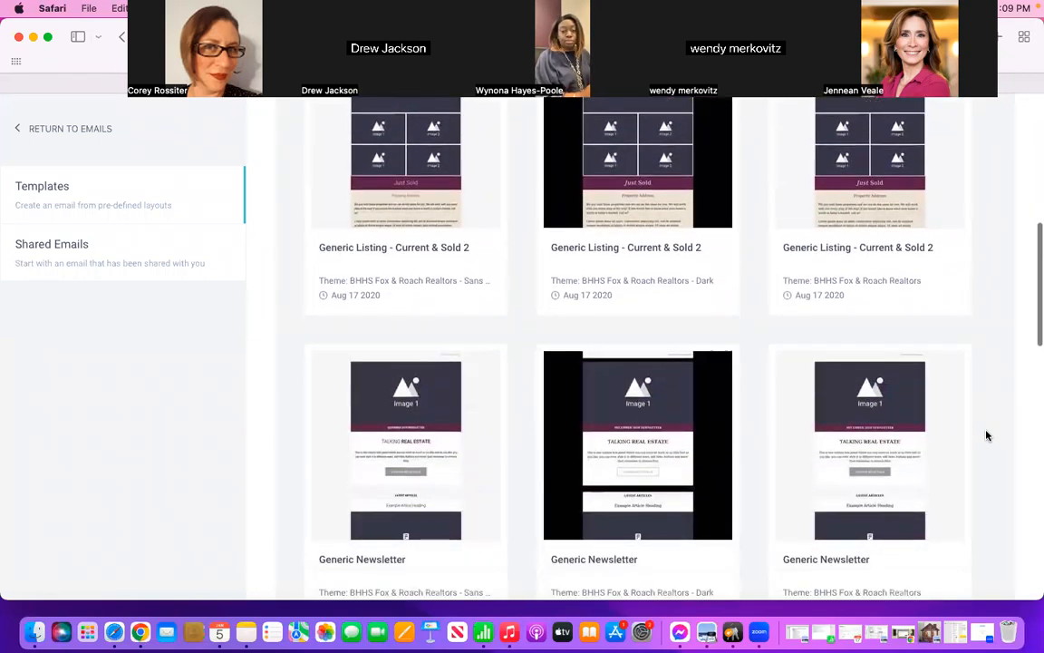
{"action": "scroll", "coordinate": [987, 435], "scroll_direction": "down", "scroll_amount": 10}
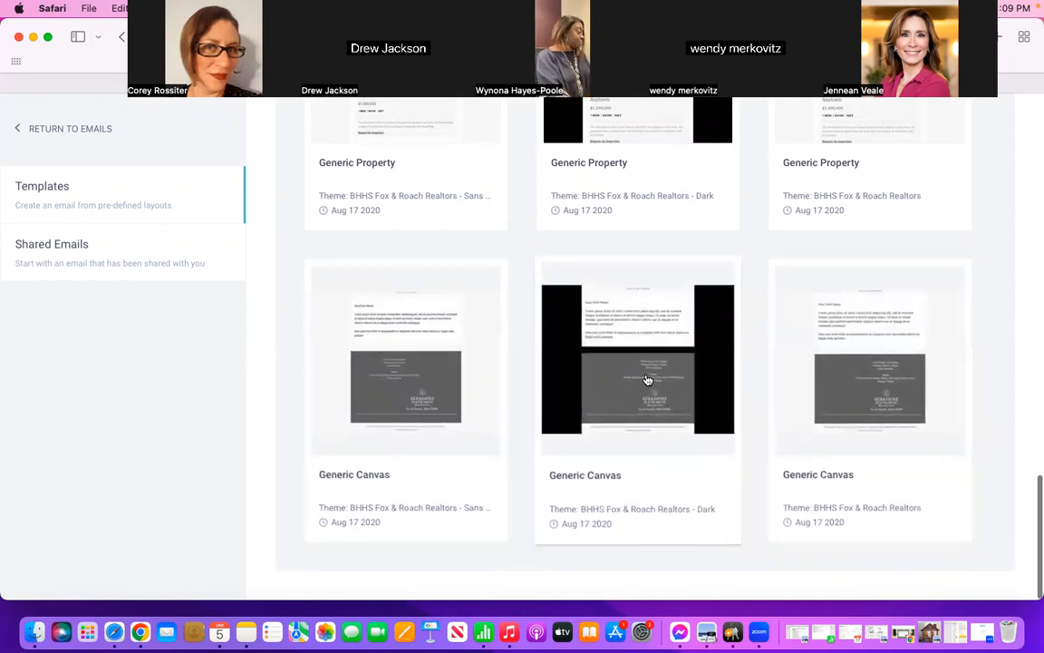
{"action": "left_click", "coordinate": [408, 389]}
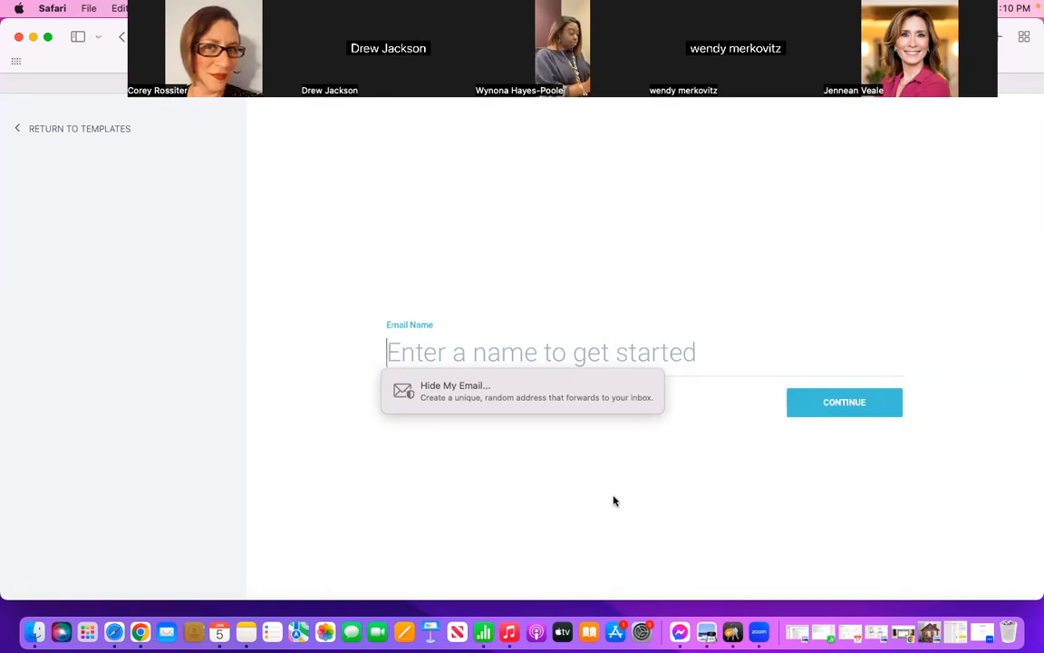
Step: Name the email "2022 Year In Review" and continue to the email editor
{"action": "type", "text": "2022 Year"}
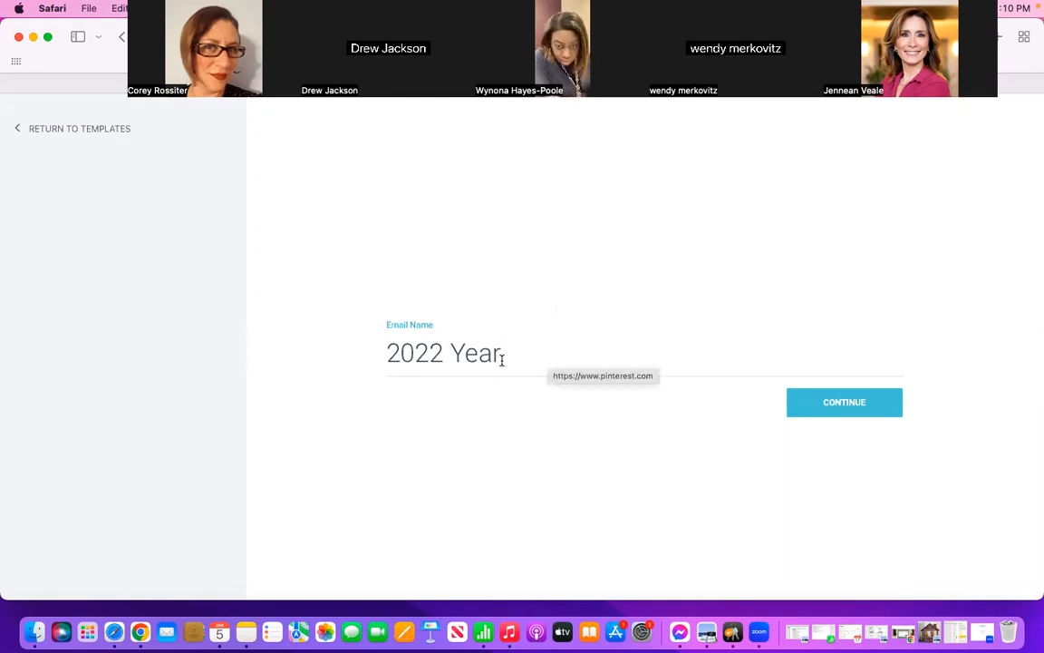
{"action": "type", "text": "In Review"}
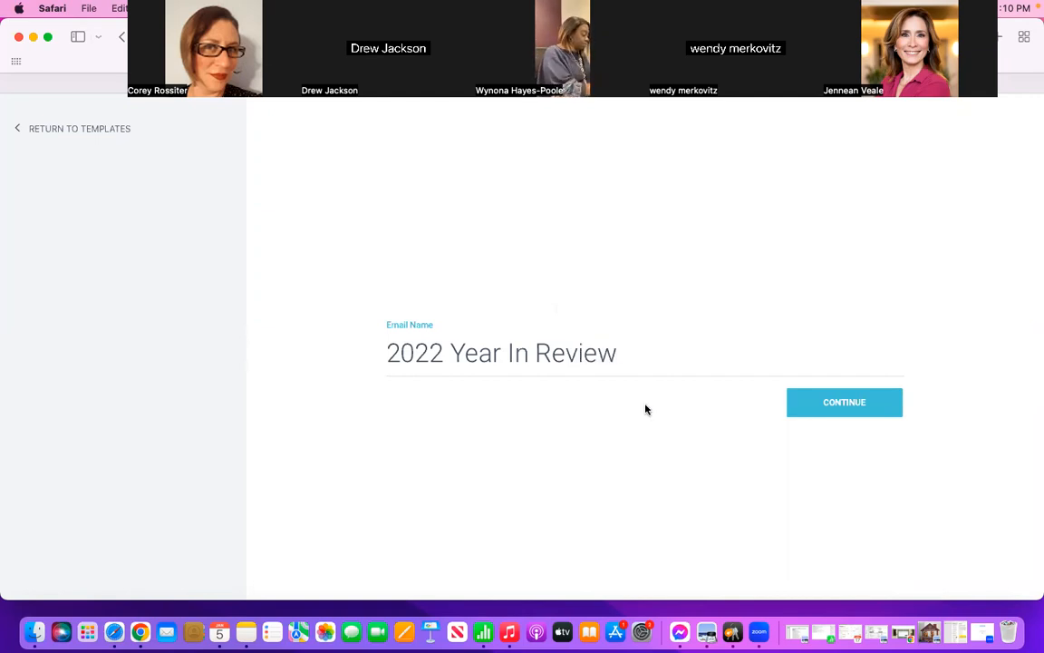
{"action": "left_click", "coordinate": [838, 404]}
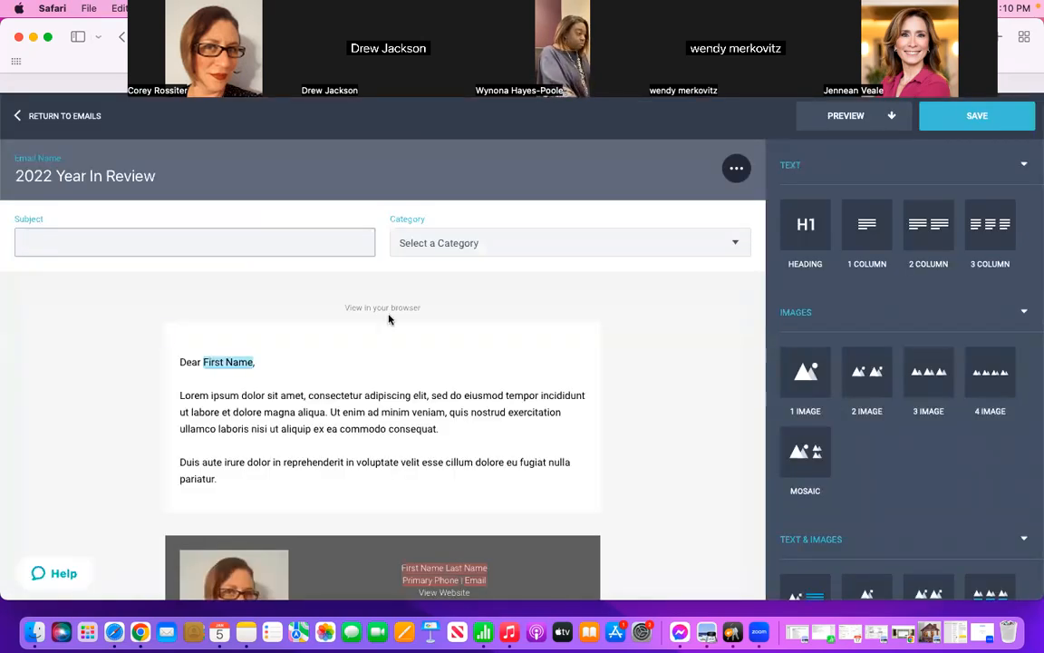
Step: Set the email's subject to "Watts Team 2022 Year In Review" and its category to General Communications
{"action": "left_click", "coordinate": [193, 245]}
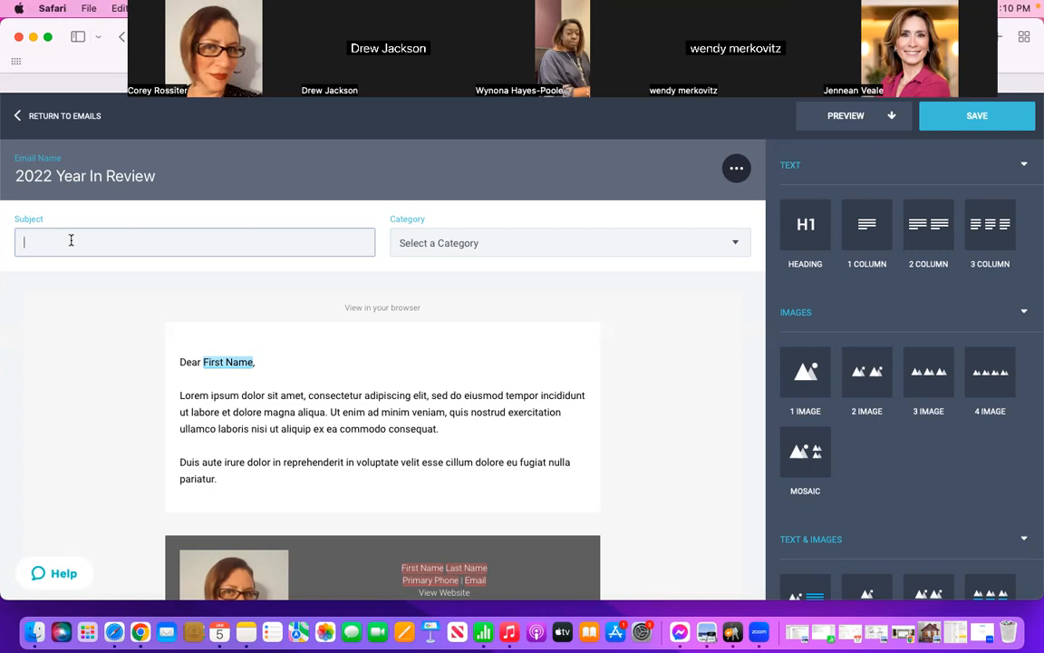
{"action": "type", "text": "Watts Team 2022 Year In Review"}
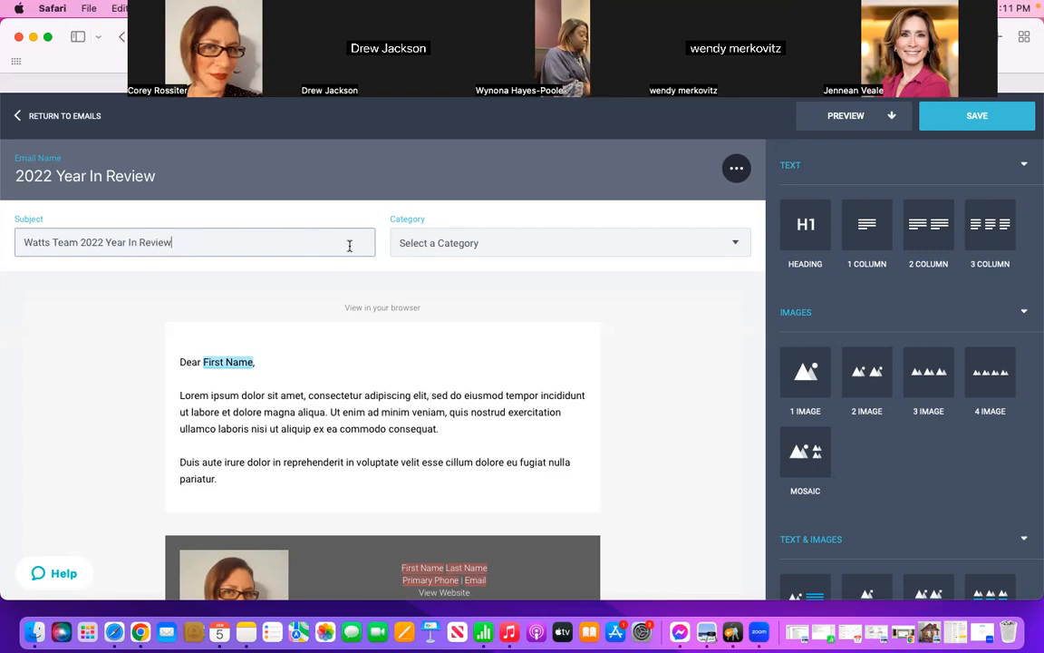
{"action": "left_click", "coordinate": [540, 250]}
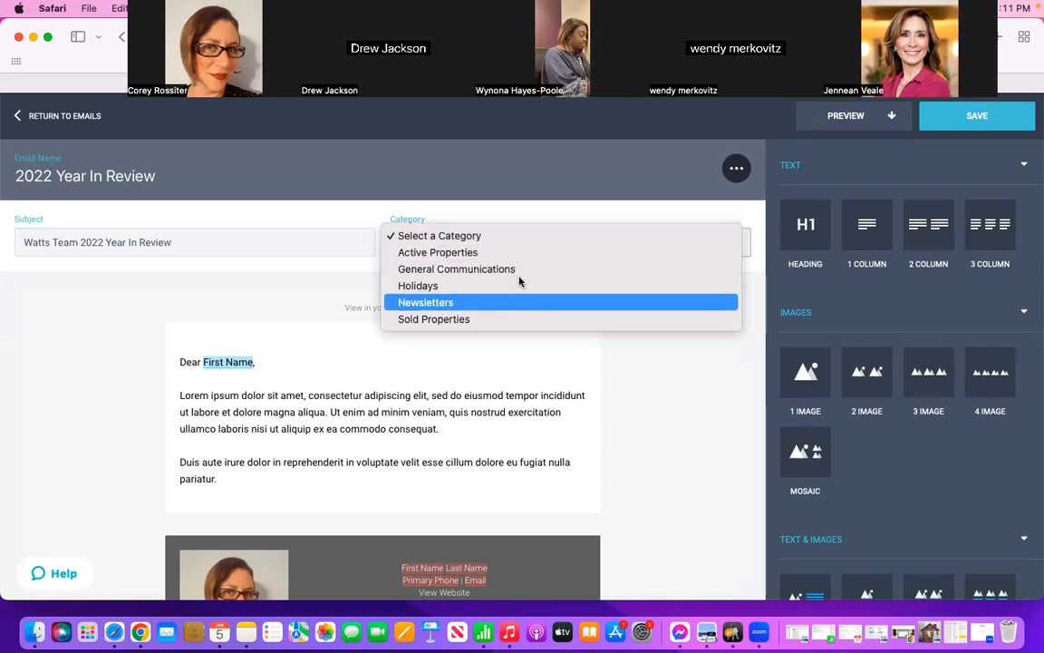
{"action": "left_click", "coordinate": [521, 279]}
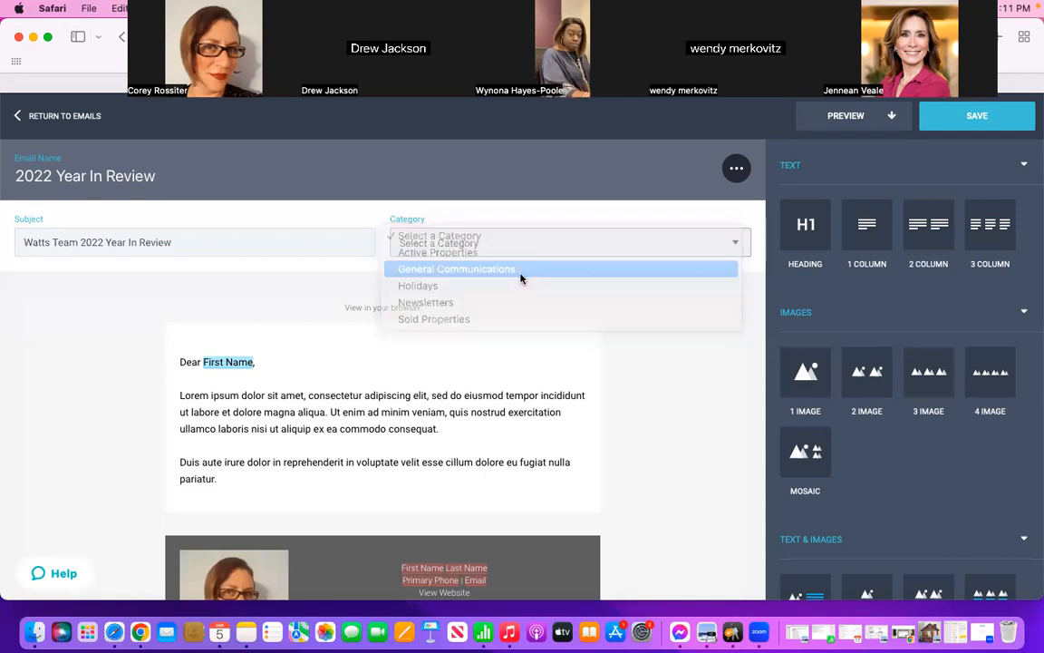
Step: Examine the email layout and the available text, image, property, insight and page-element content blocks
{"action": "scroll", "coordinate": [722, 392], "scroll_direction": "down", "scroll_amount": 2}
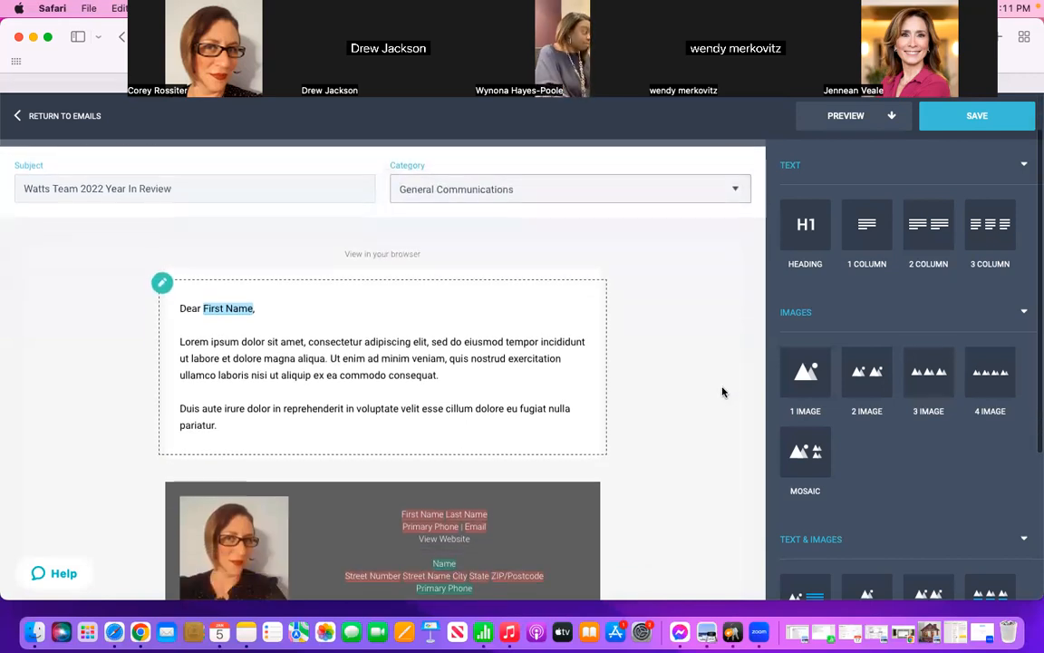
{"action": "scroll", "coordinate": [722, 391], "scroll_direction": "down", "scroll_amount": 1}
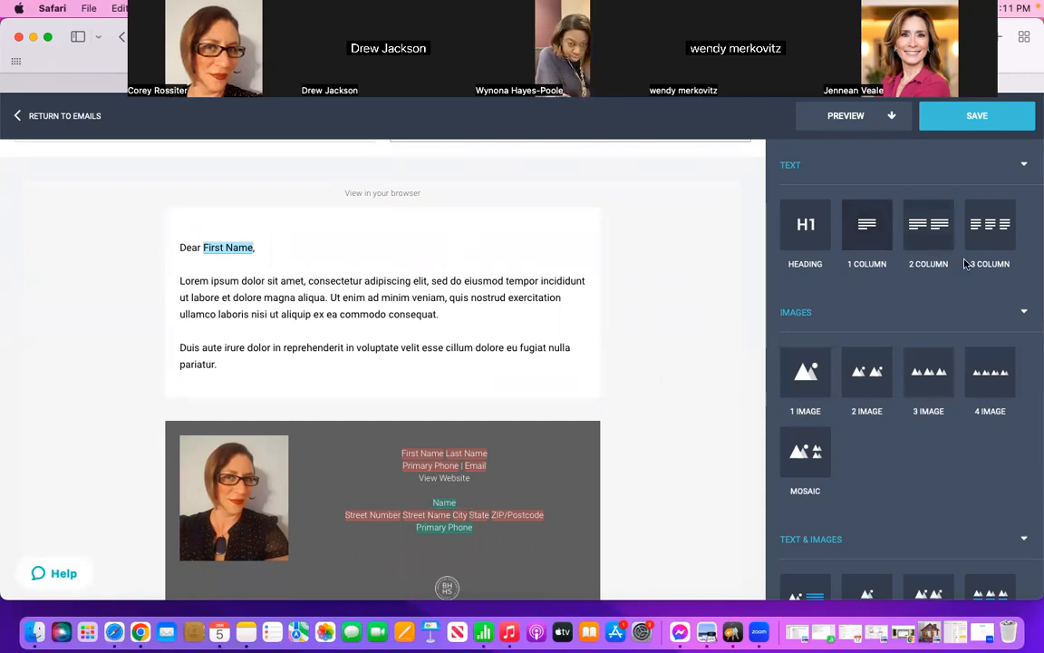
{"action": "scroll", "coordinate": [925, 417], "scroll_direction": "down", "scroll_amount": 1}
{"action": "scroll", "coordinate": [925, 420], "scroll_direction": "down", "scroll_amount": 5}
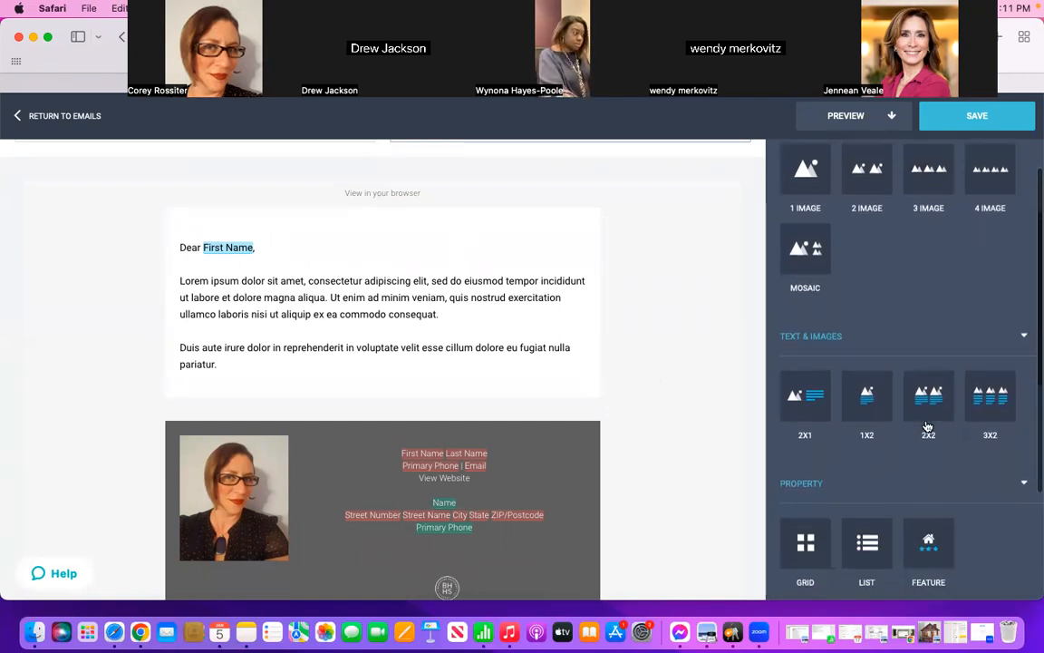
{"action": "scroll", "coordinate": [926, 420], "scroll_direction": "down", "scroll_amount": 5}
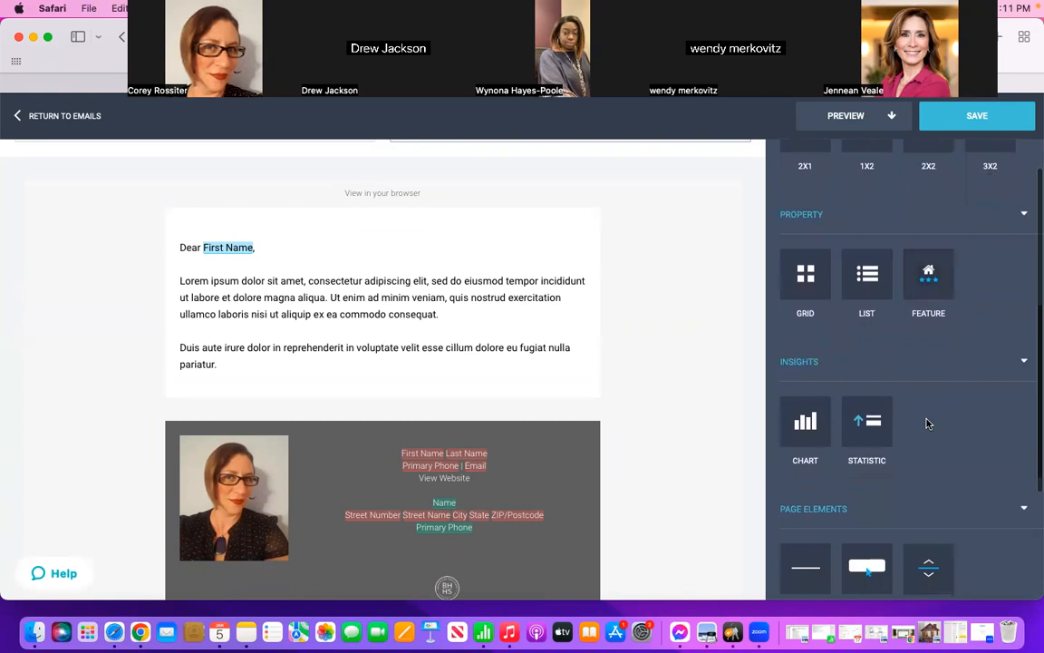
{"action": "scroll", "coordinate": [927, 421], "scroll_direction": "up", "scroll_amount": 3}
{"action": "scroll", "coordinate": [926, 422], "scroll_direction": "up", "scroll_amount": 4}
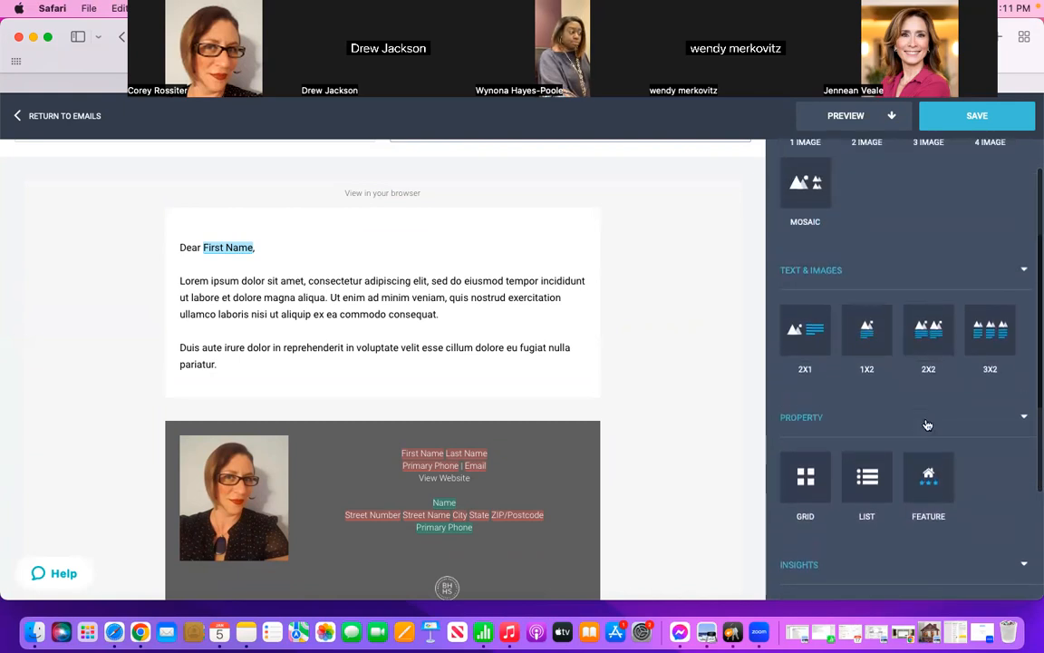
Step: Delete the placeholder Lorem ipsum paragraphs beneath the "Dear First Name," greeting in the email's text block
{"action": "scroll", "coordinate": [925, 420], "scroll_direction": "up", "scroll_amount": 3}
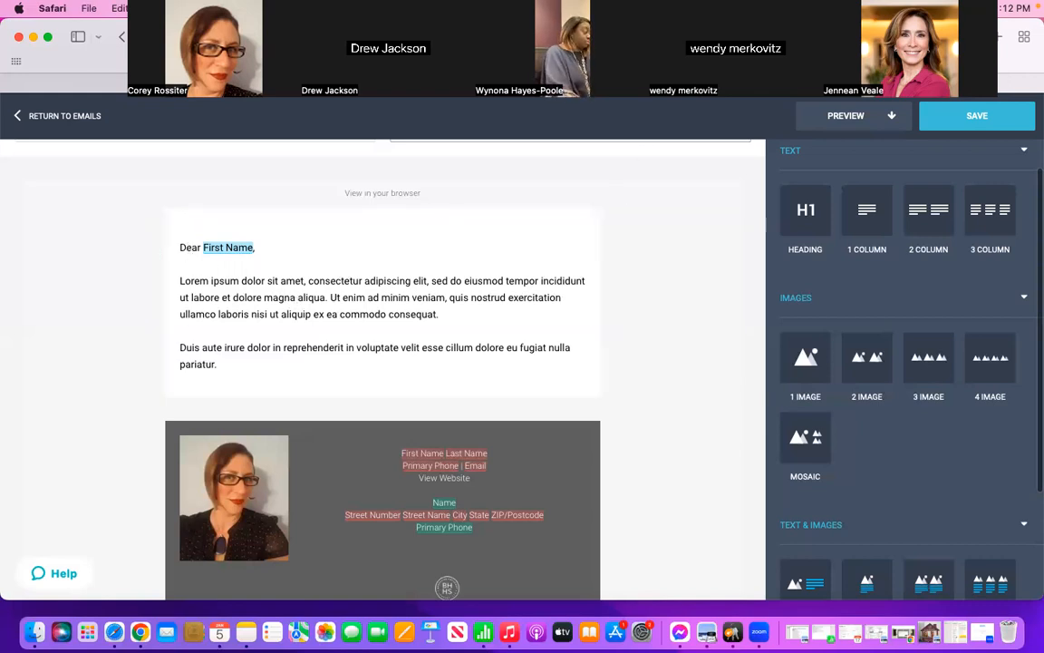
{"action": "left_click", "coordinate": [436, 313]}
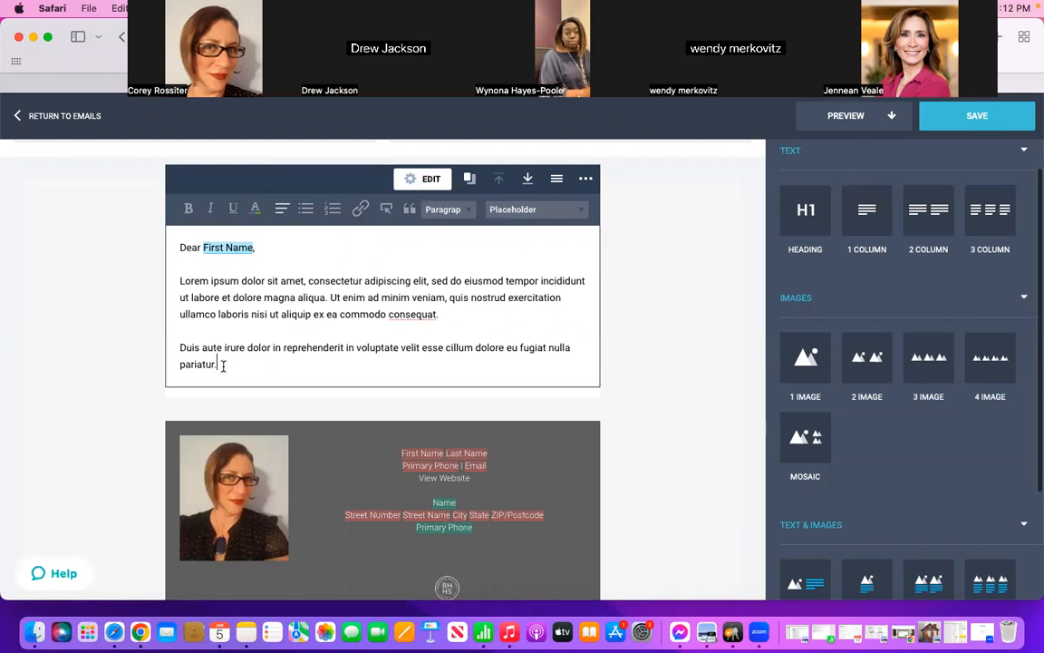
{"action": "left_click", "coordinate": [180, 280], "text": "shift"}
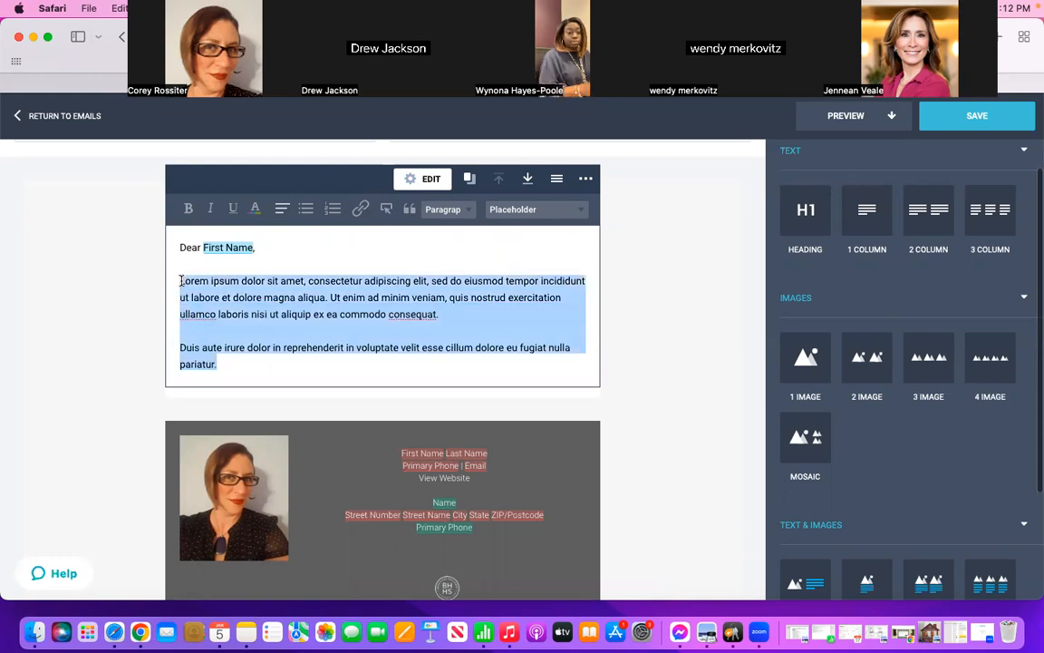
{"action": "key", "text": "BackSpace"}
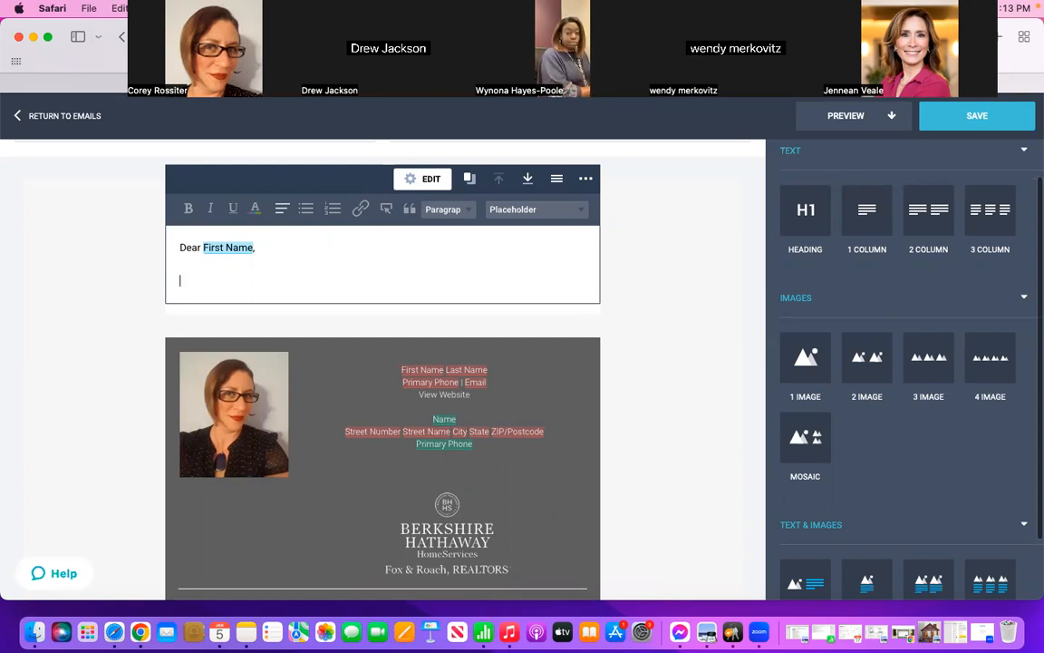
Step: Begin the body paragraph with "Now that we are officially in 2023, I wanted to reach out to you to give you a recap"
{"action": "type", "text": "Now that we are "}
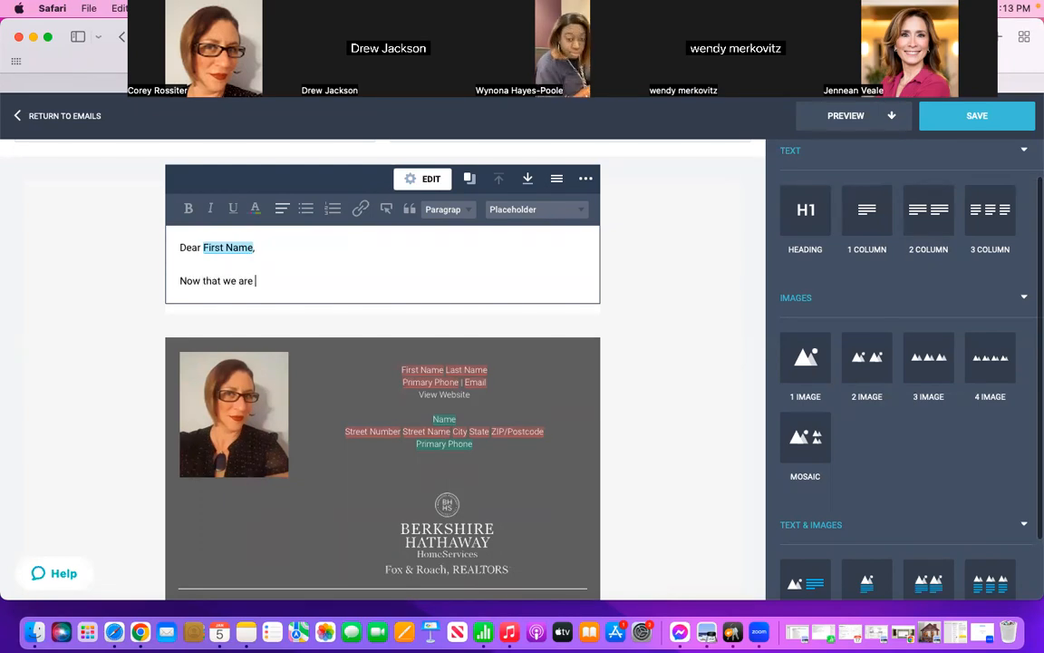
{"action": "type", "text": "officially in 2023, I wanted to"}
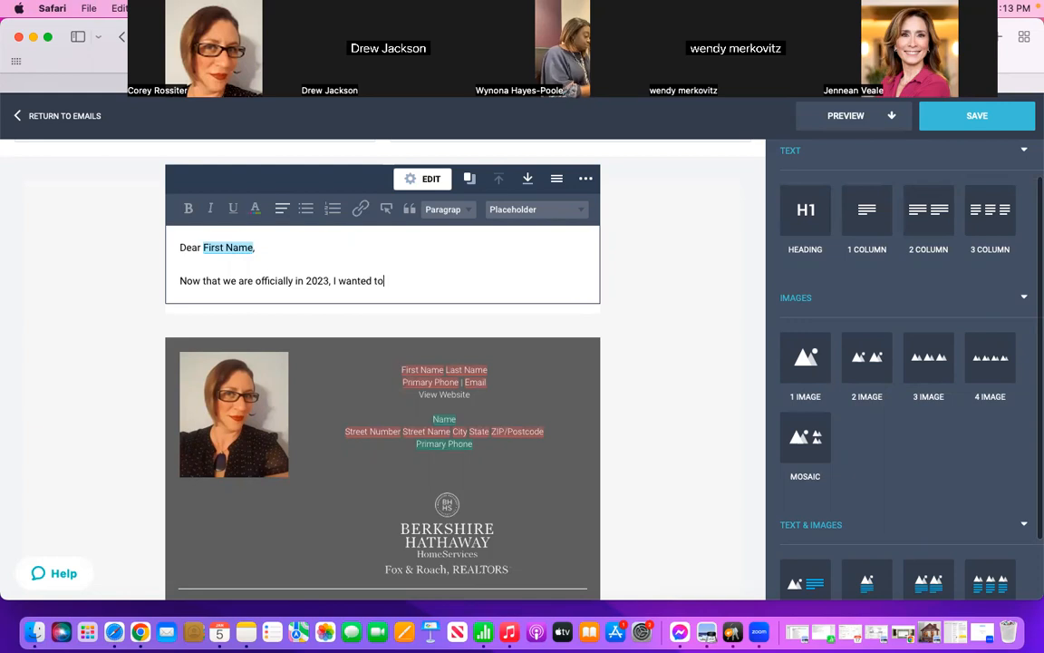
{"action": "type", "text": " reach out"}
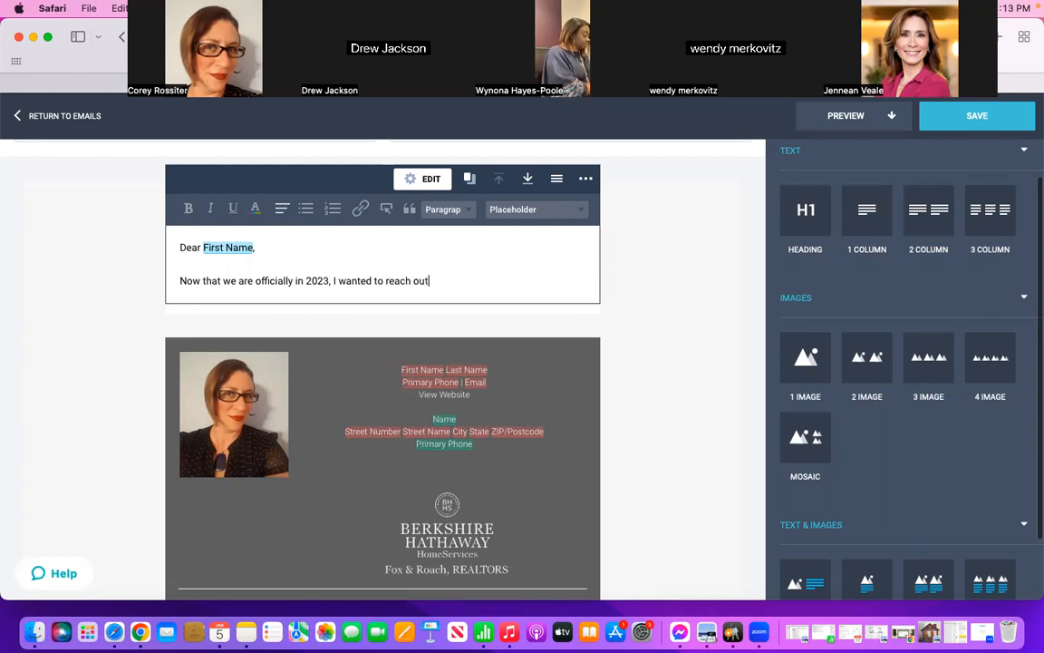
{"action": "type", "text": " to you"}
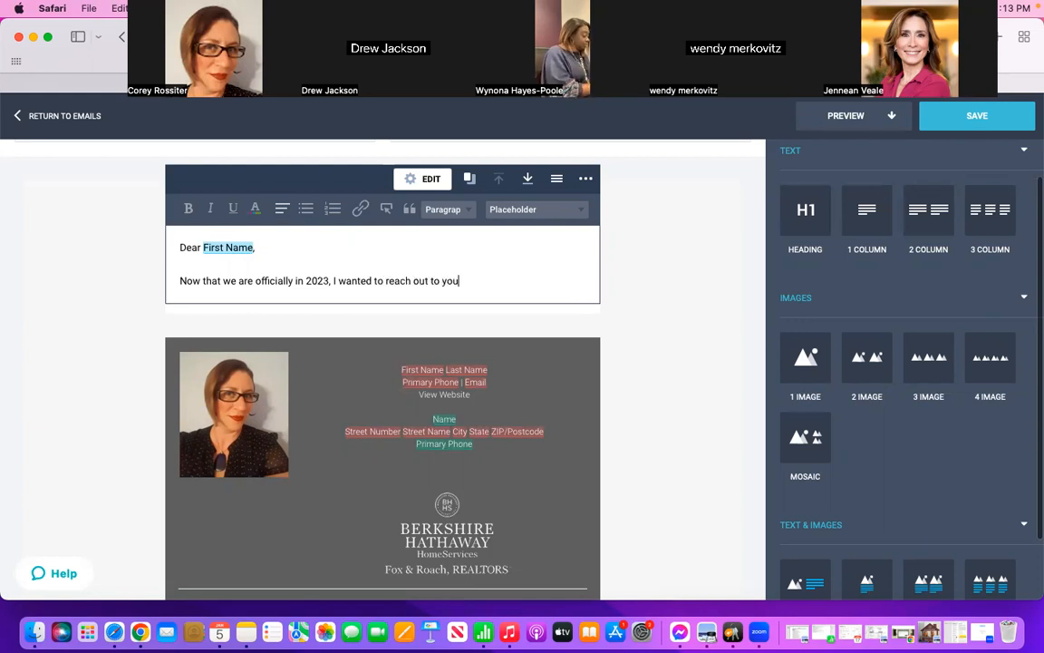
{"action": "type", "text": " to give you"}
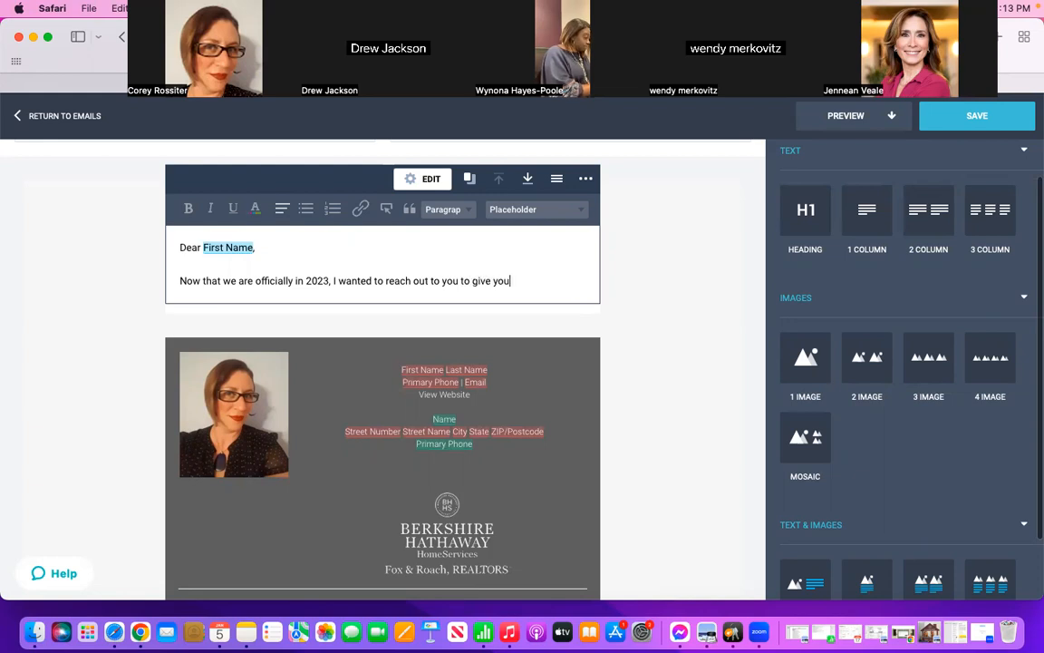
{"action": "type", "text": " a recap on what"}
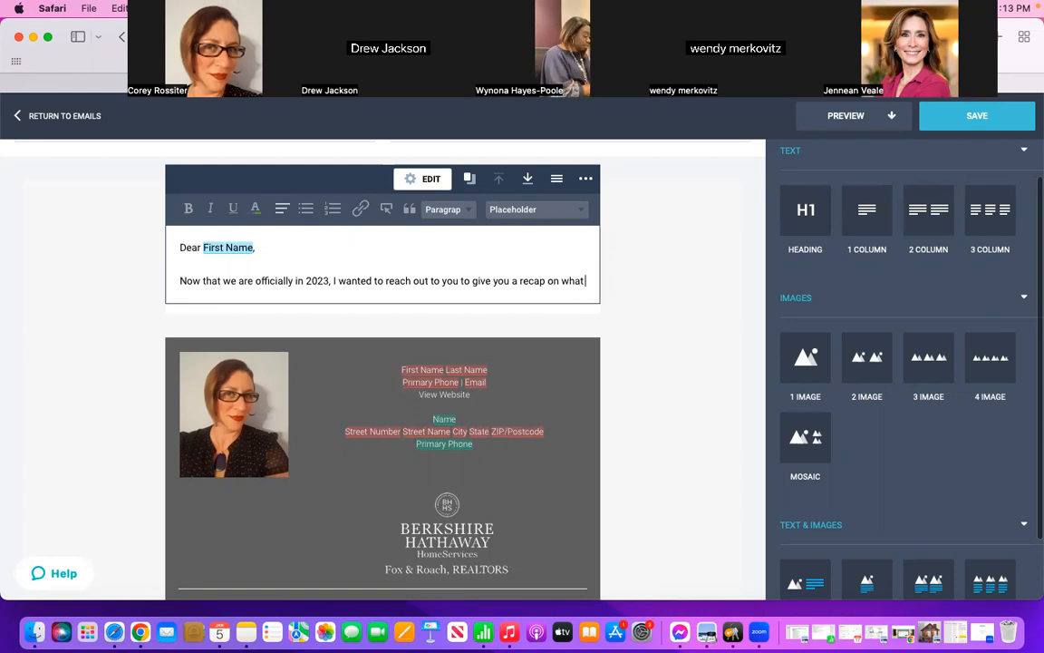
{"action": "type", "text": " our team "}
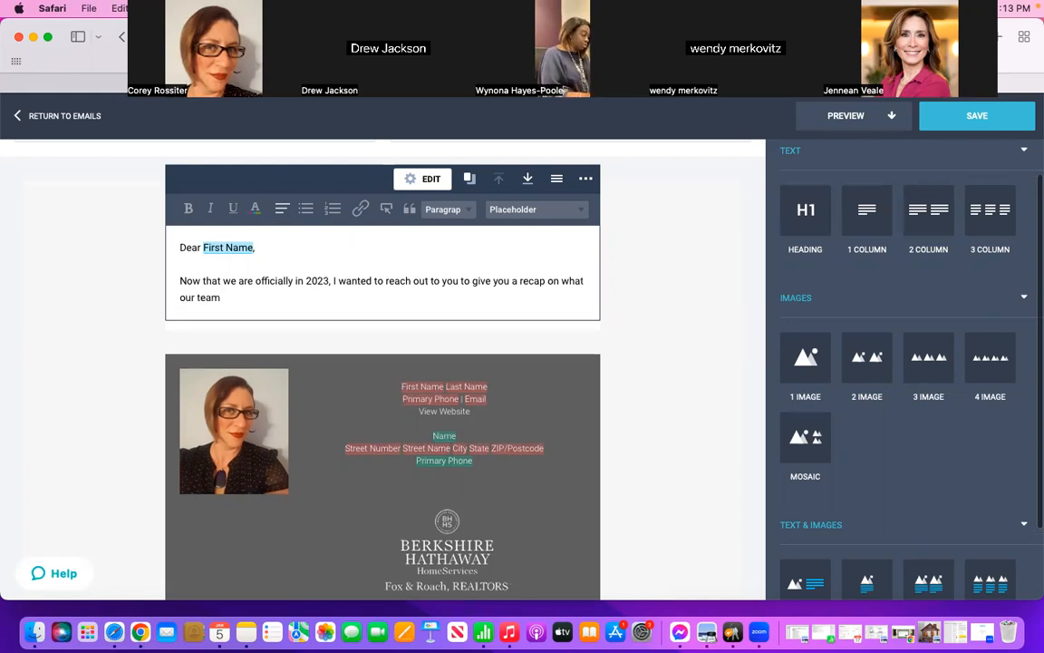
{"action": "type", "text": "ha"}
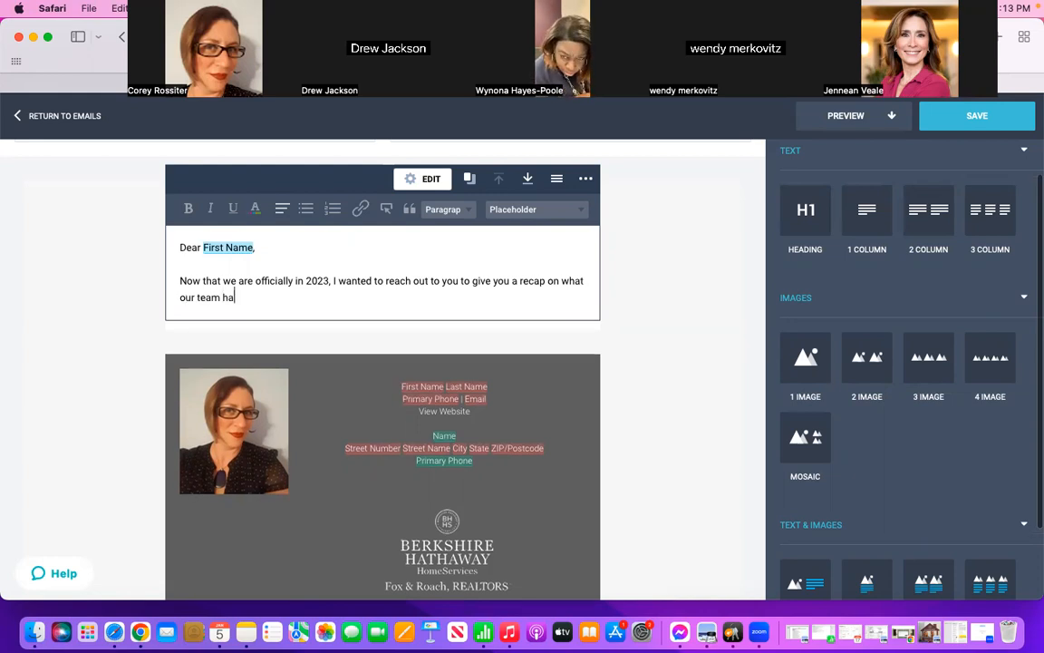
{"action": "type", "text": "s been up"}
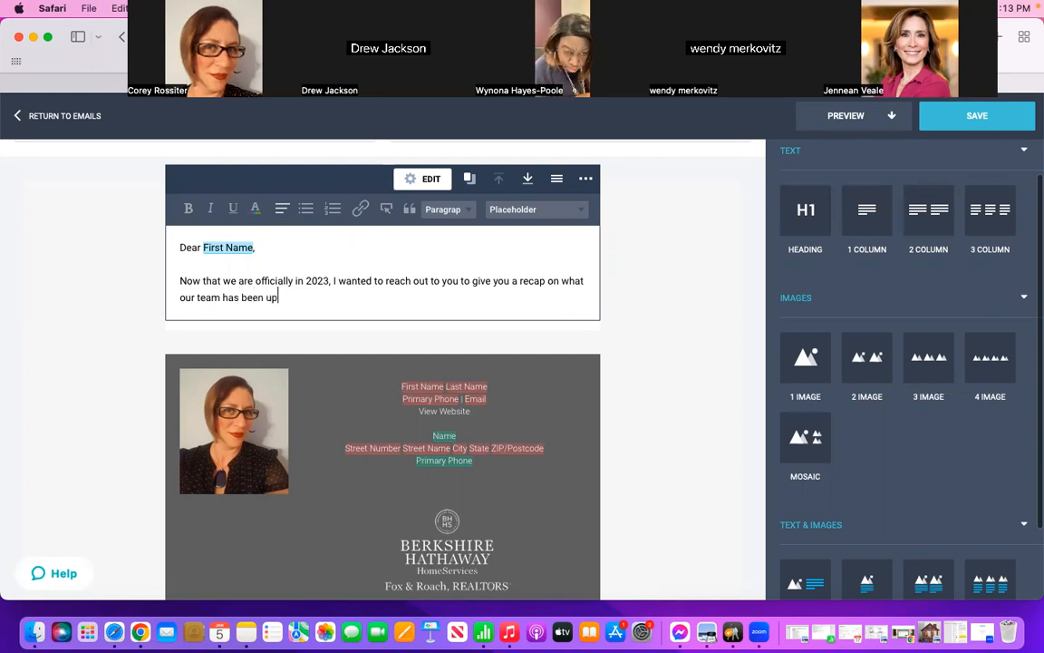
{"action": "type", "text": " to "}
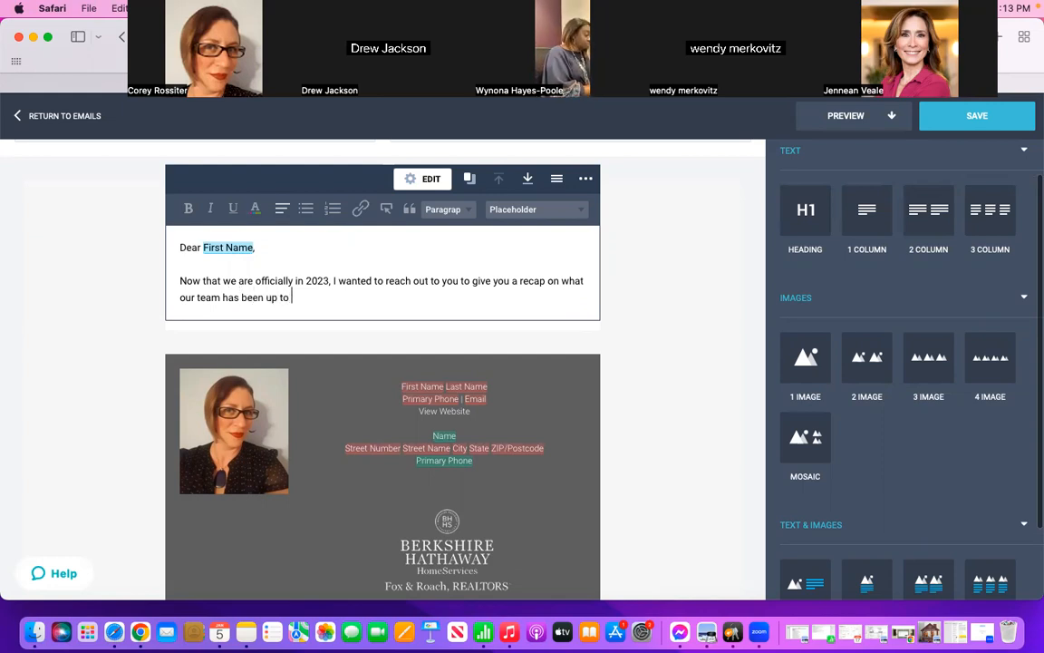
{"action": "type", "text": "for the past yea"}
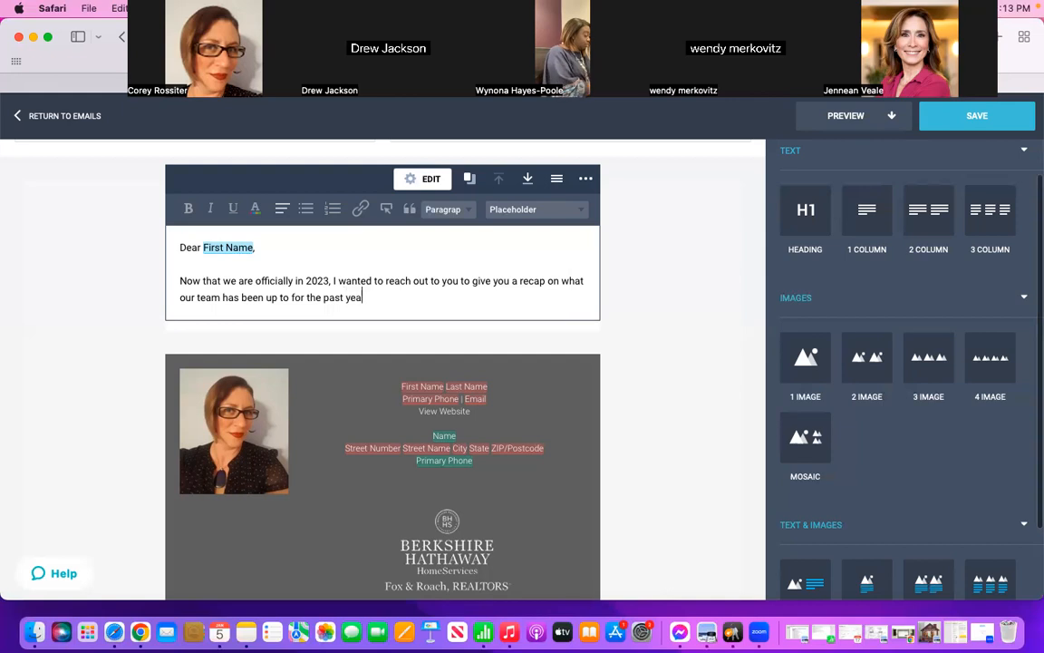
{"action": "type", "text": "r! L"}
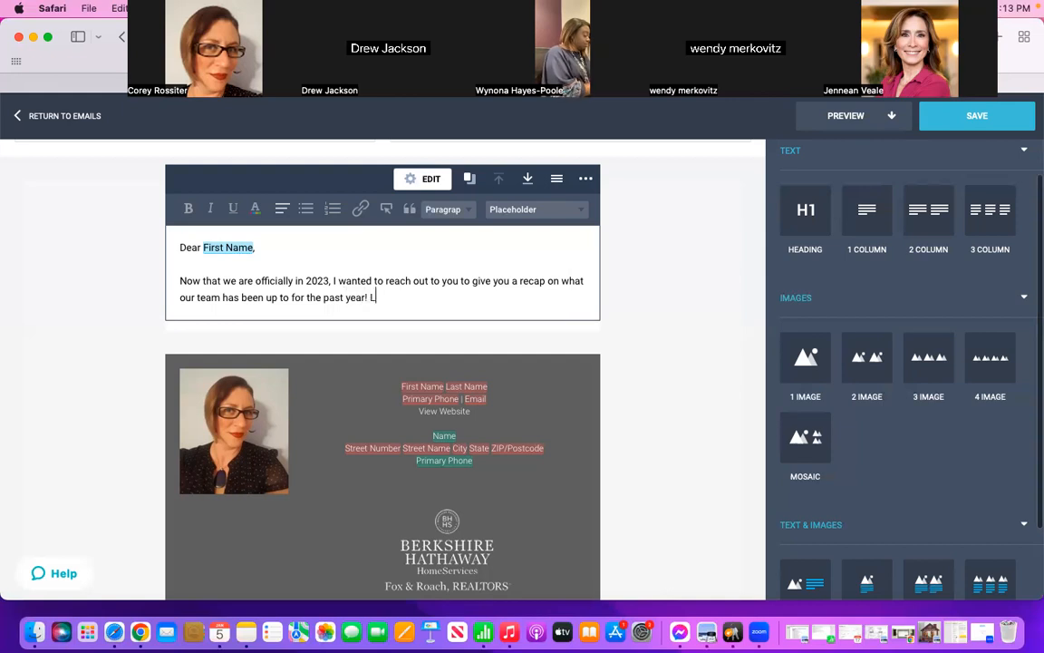
{"action": "type", "text": "ots of exciti"}
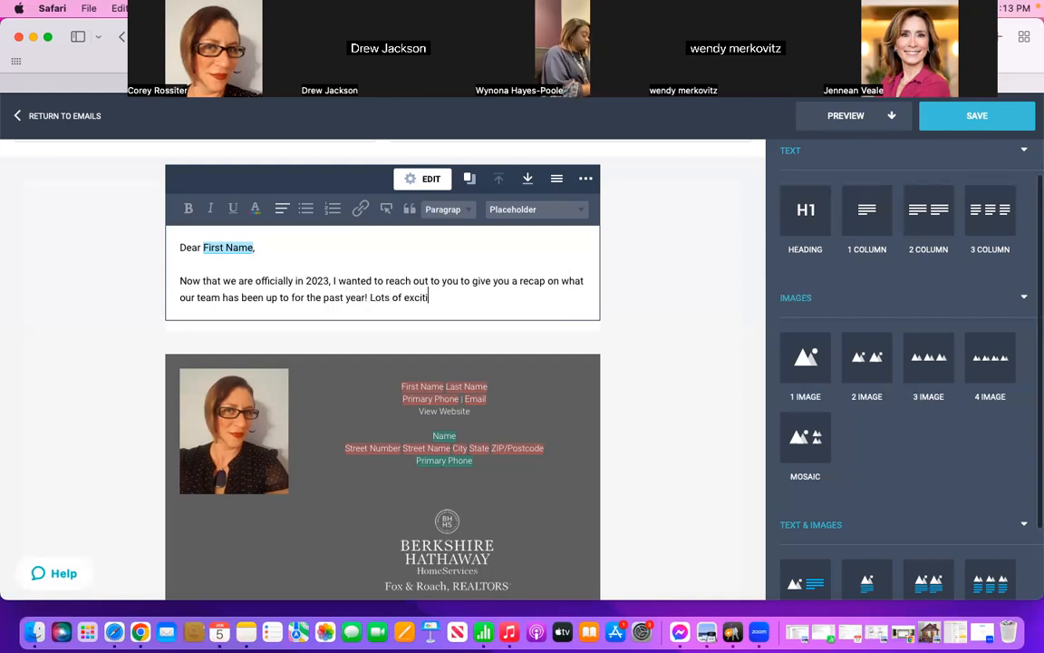
{"action": "type", "text": "ng ne"}
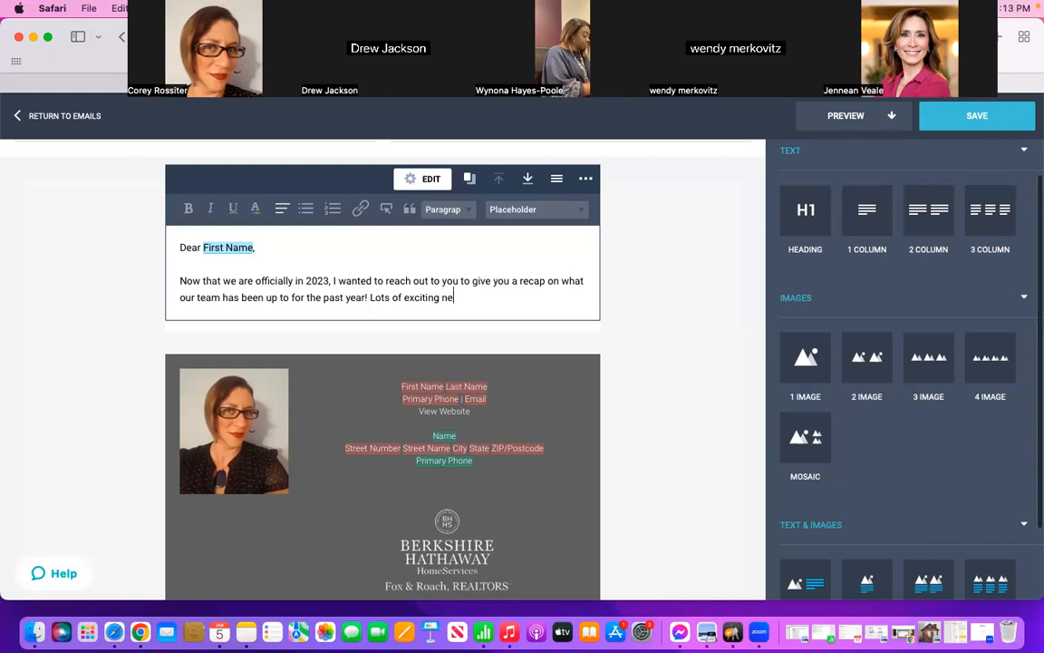
{"action": "type", "text": "ws, great"}
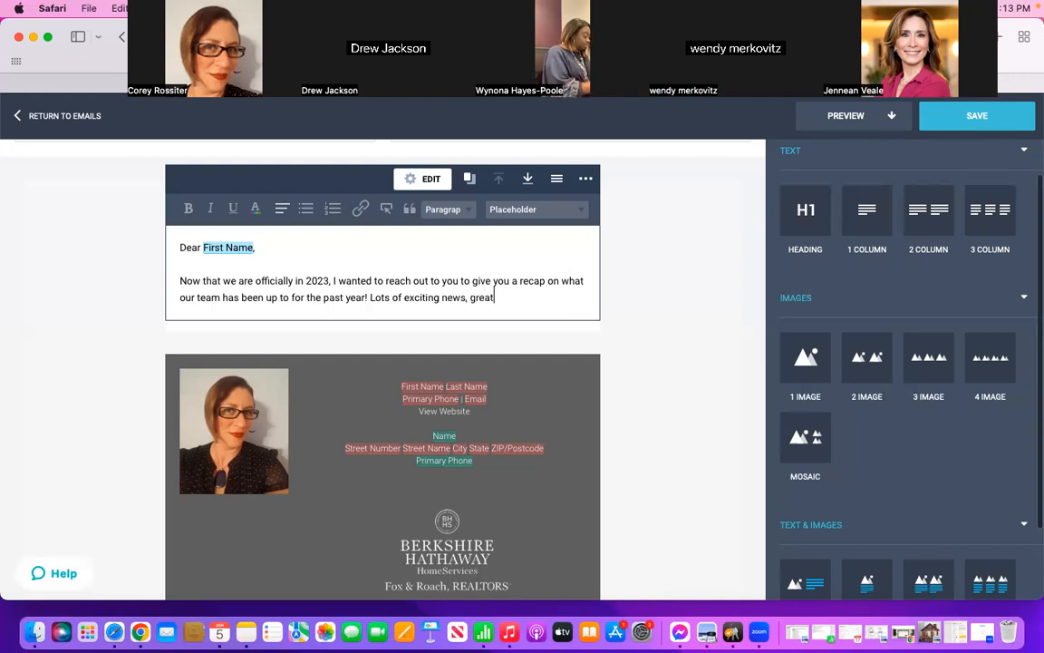
{"action": "type", "text": " client sto"}
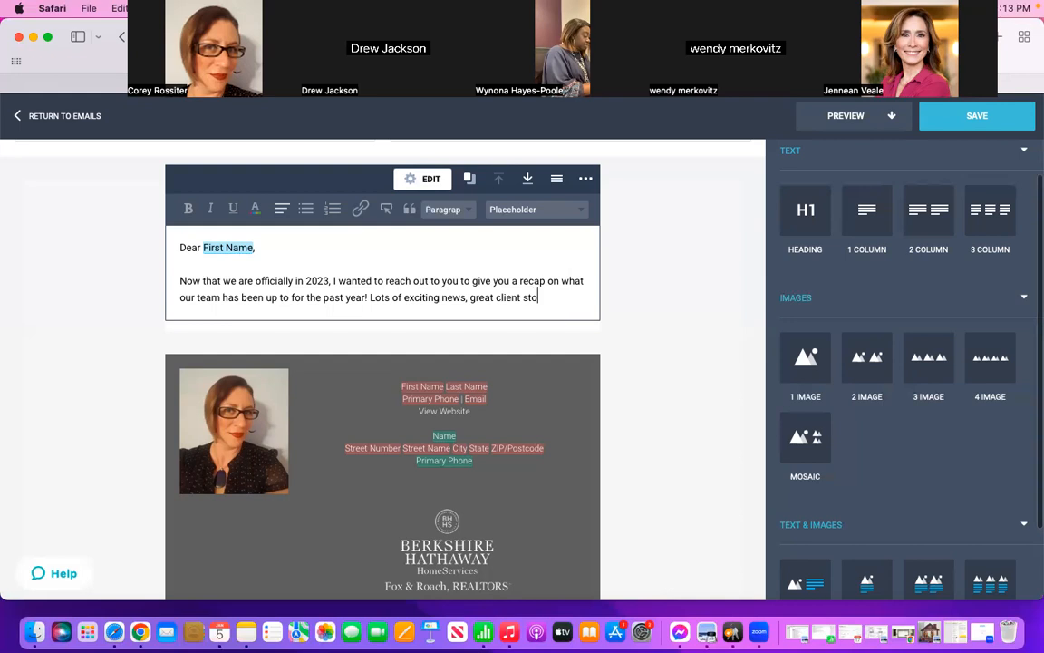
{"action": "type", "text": "ries, and "}
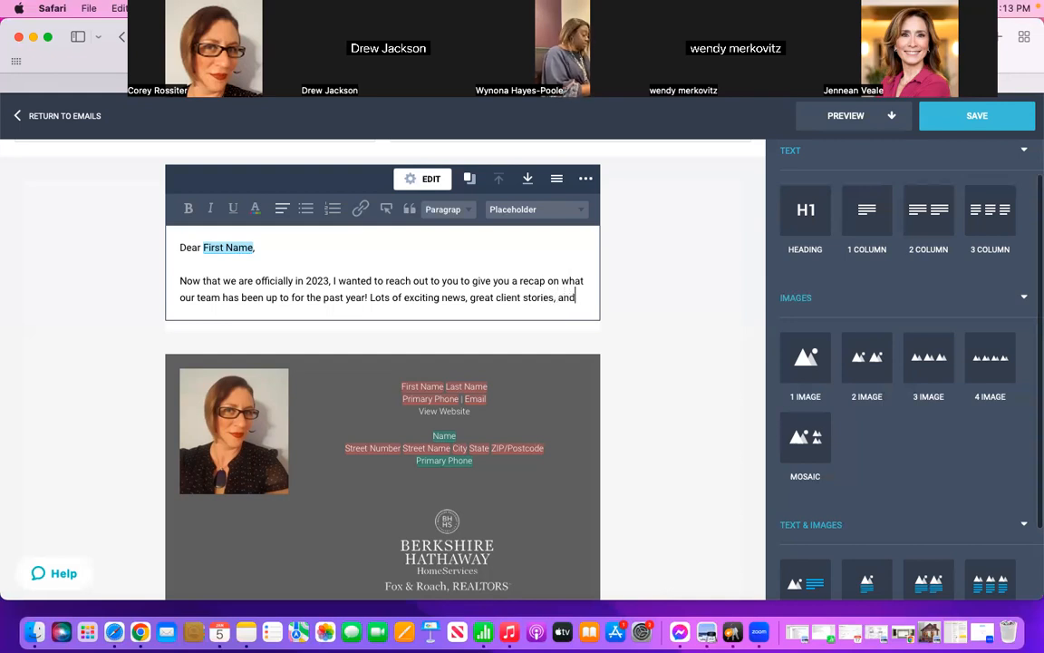
{"action": "type", "text": "even a sneak "}
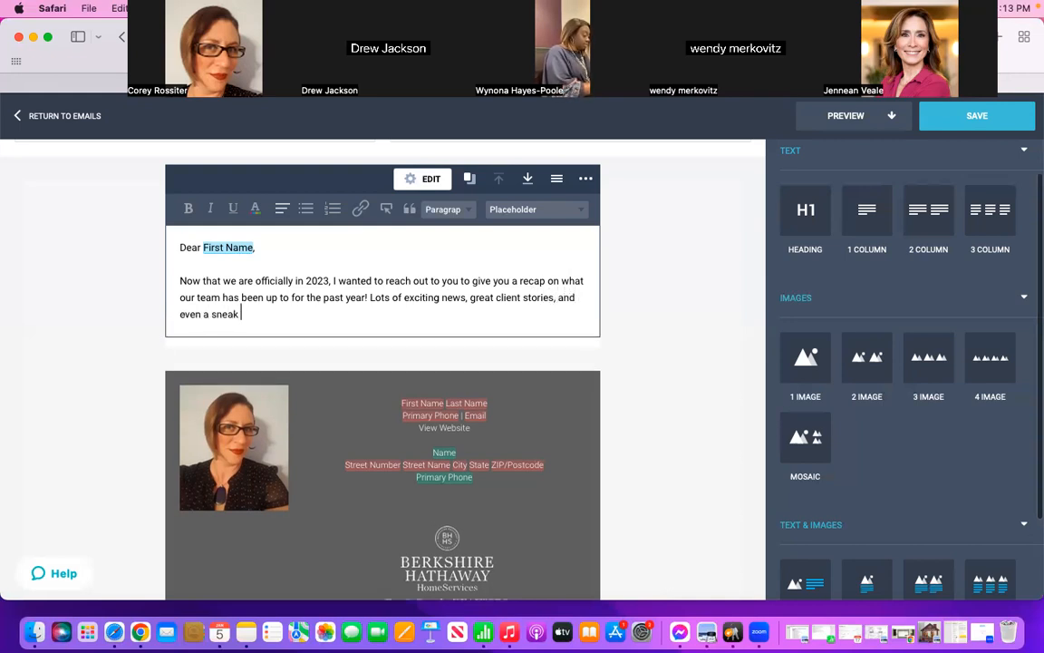
{"action": "type", "text": "peak into waht"}
{"action": "type", "text": "'s coming for"}
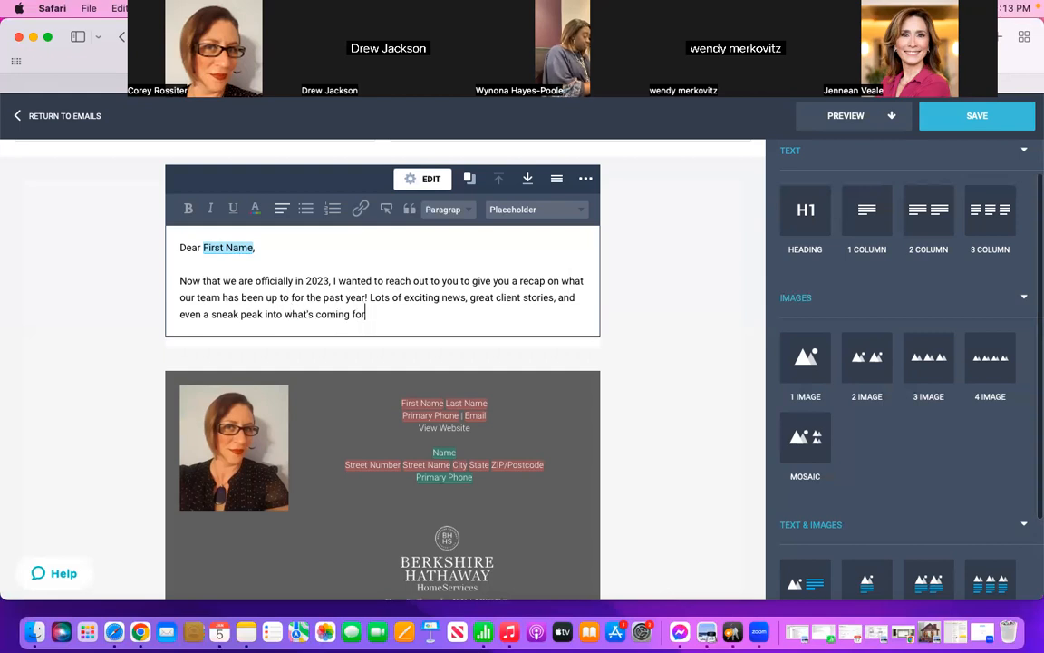
{"action": "type", "text": " 2023"}
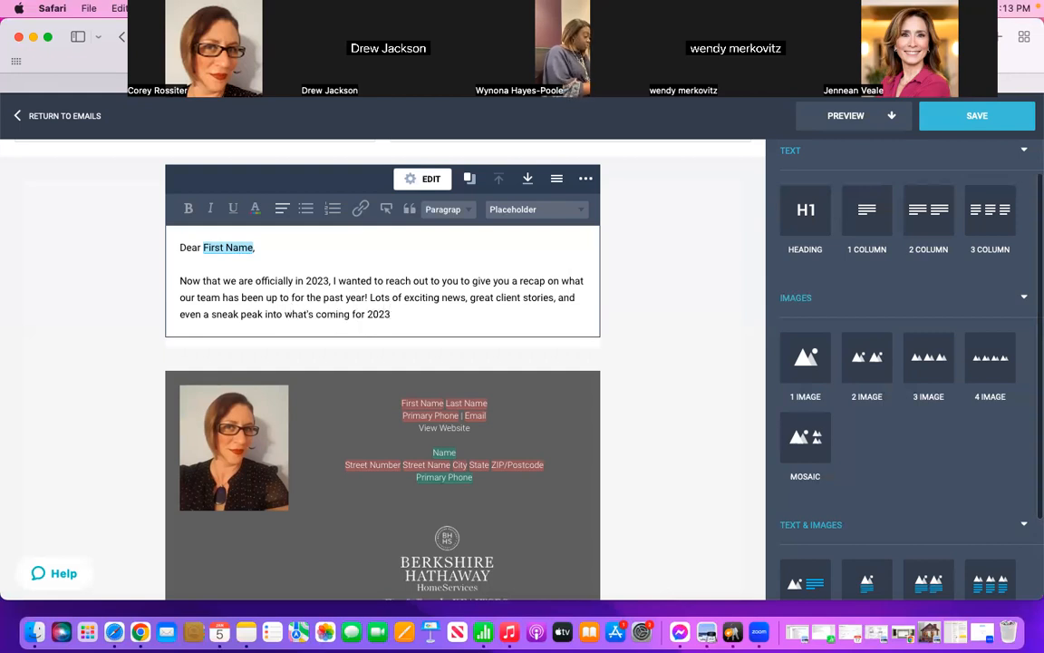
{"action": "type", "text": "!"}
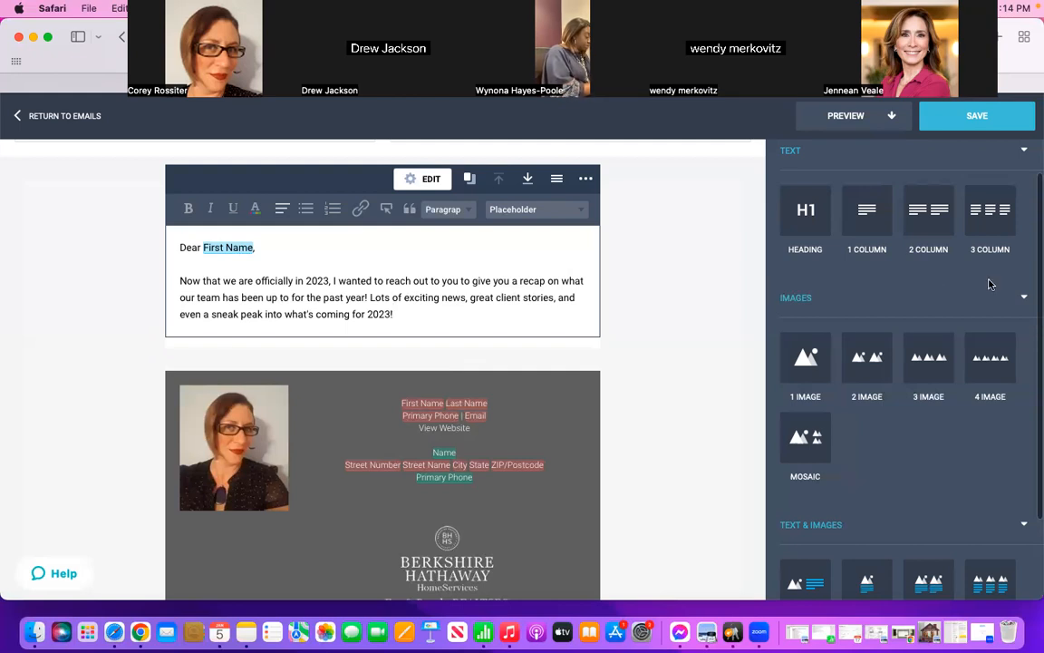
Step: Insert a Heading block between the introductory text block and the agent signature footer
{"action": "scroll", "coordinate": [981, 306], "scroll_direction": "up", "scroll_amount": 1}
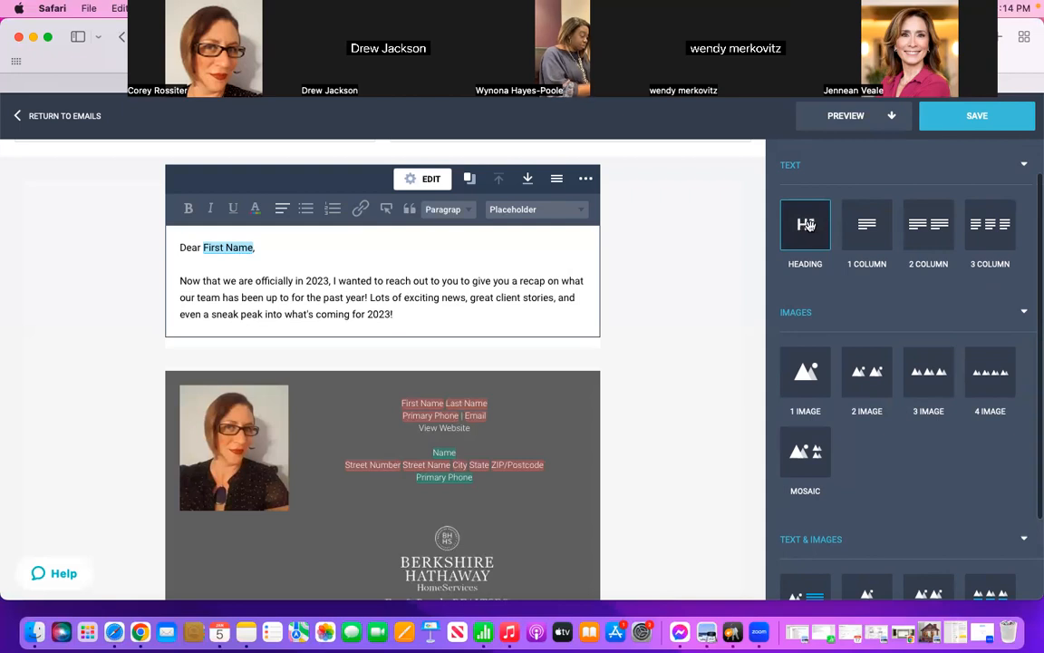
{"action": "left_click_drag", "start_coordinate": [808, 223], "coordinate": [810, 224]}
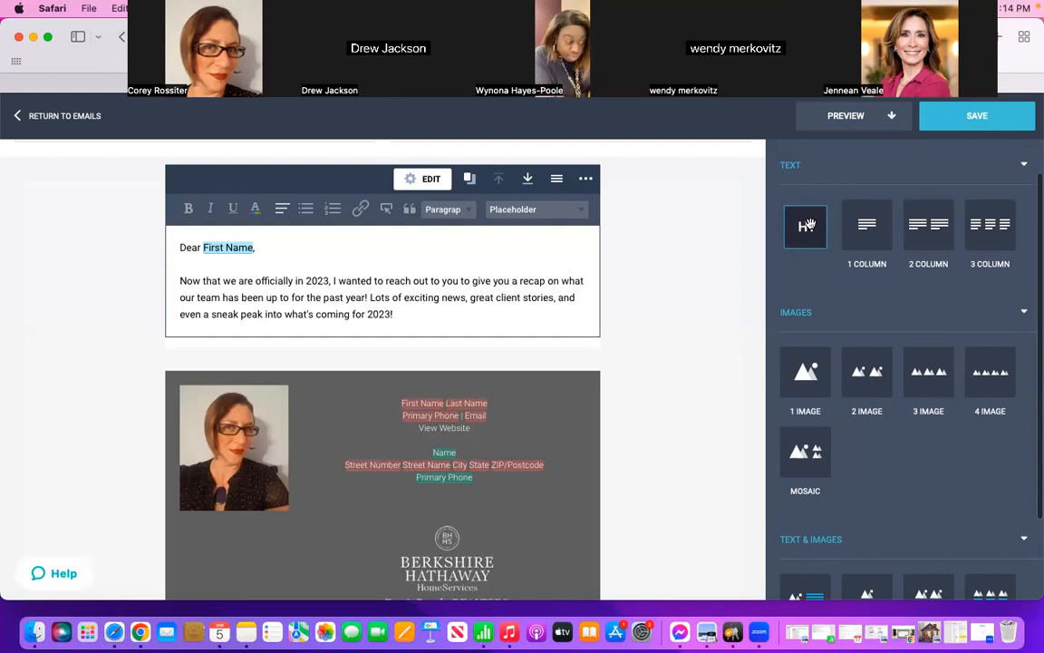
{"action": "mouse_move", "coordinate": [809, 224]}
{"action": "left_mouse_down"}
{"action": "mouse_move", "coordinate": [503, 340]}
{"action": "mouse_move", "coordinate": [408, 361]}
{"action": "mouse_move", "coordinate": [392, 352]}
{"action": "left_mouse_up"}
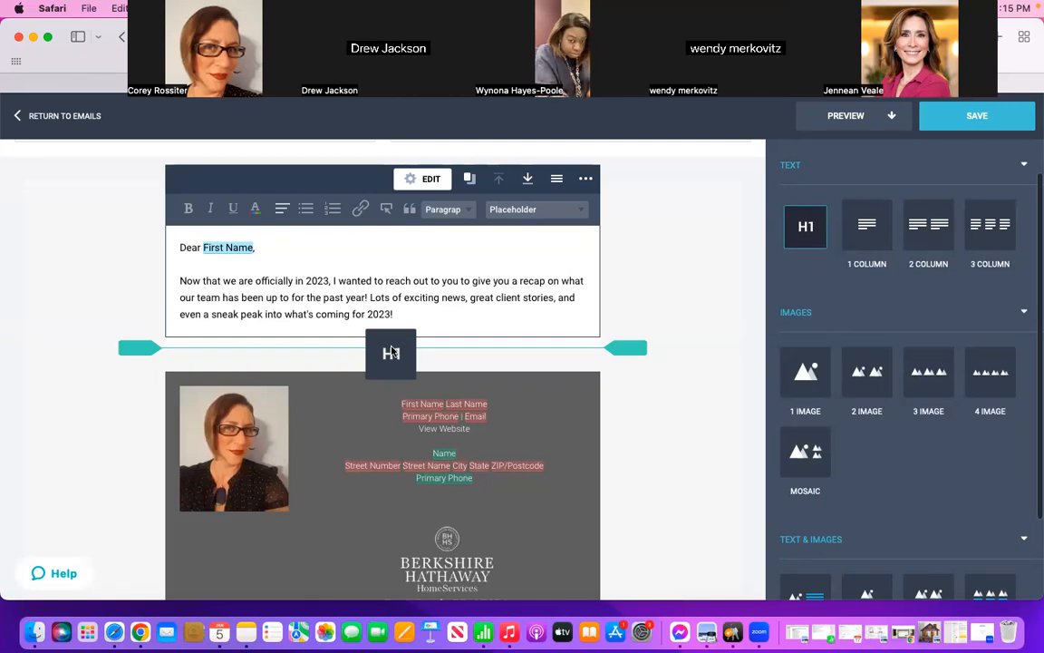
{"action": "left_click_drag", "start_coordinate": [391, 352], "coordinate": [392, 353]}
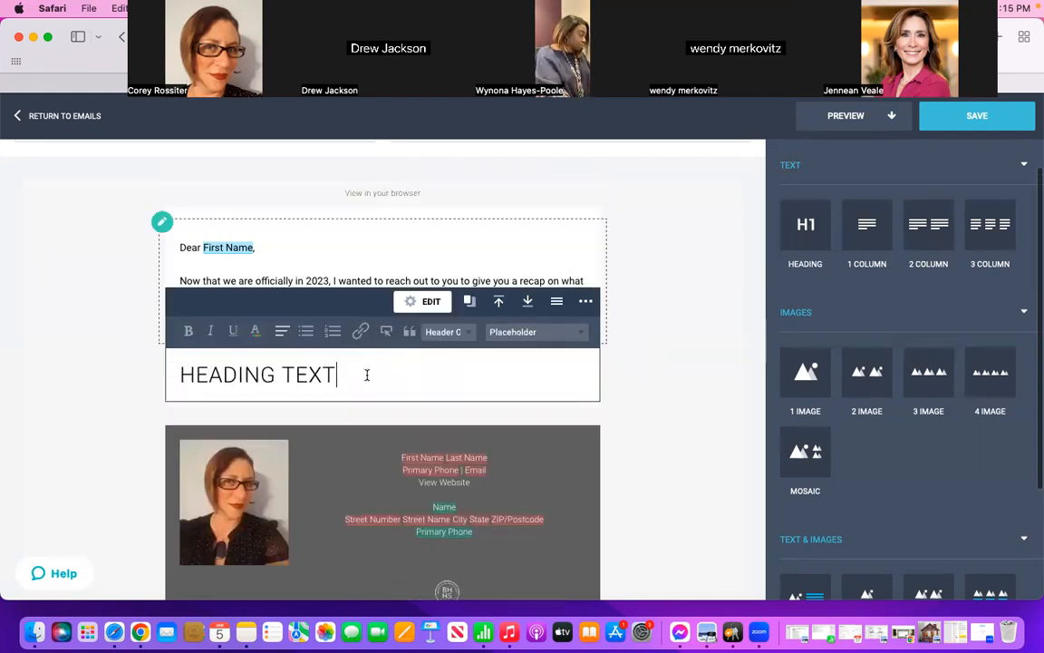
Step: Replace the new block's placeholder heading with "HOMES SOLD IN 2022"
{"action": "key", "text": "BackSpace"}
{"action": "key", "text": "BackSpace"}
{"action": "key", "text": "BackSpace"}
{"action": "key", "text": "BackSpace"}
{"action": "key", "text": "BackSpace"}
{"action": "key", "text": "BackSpace"}
{"action": "key", "text": "BackSpace"}
{"action": "key", "text": "BackSpace"}
{"action": "key", "text": "BackSpace"}
{"action": "key", "text": "BackSpace"}
{"action": "key", "text": "BackSpace"}
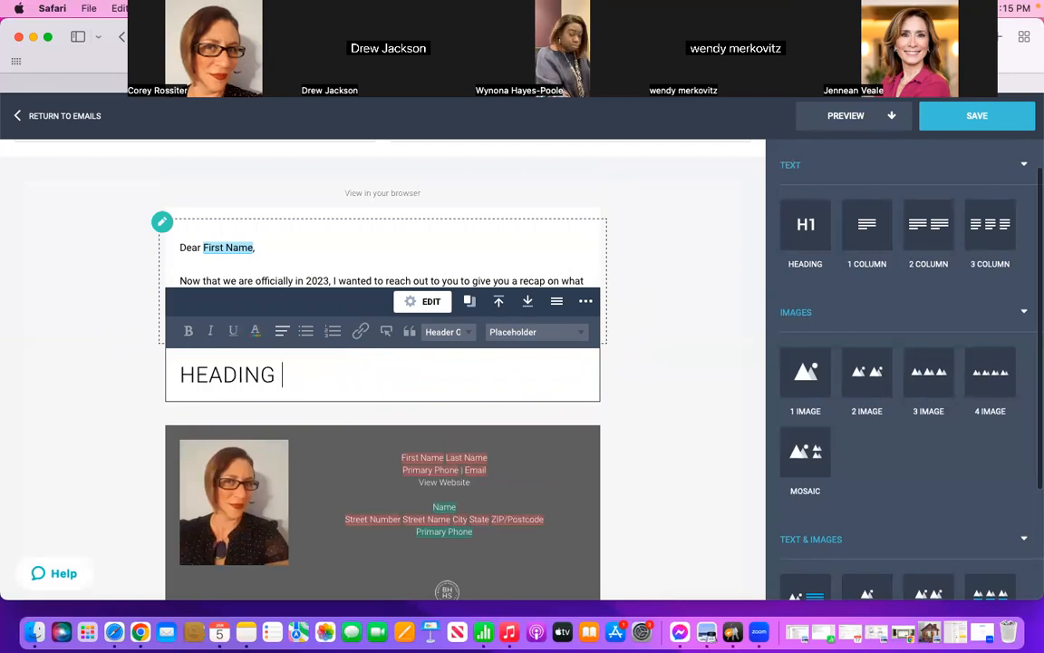
{"action": "key", "text": "BackSpace"}
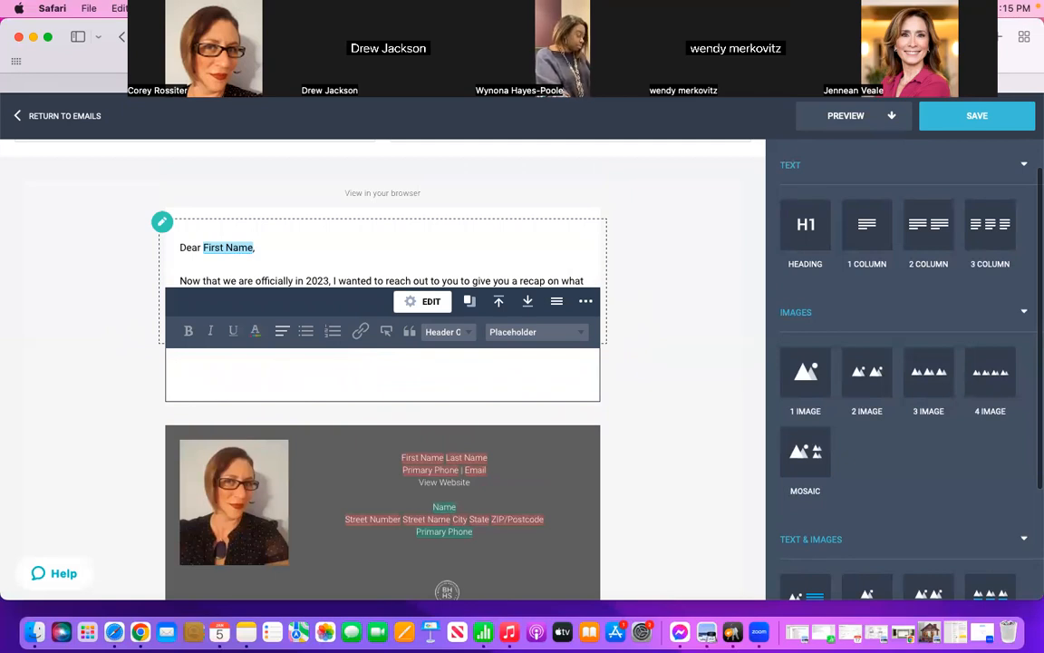
{"action": "type", "text": "HO"}
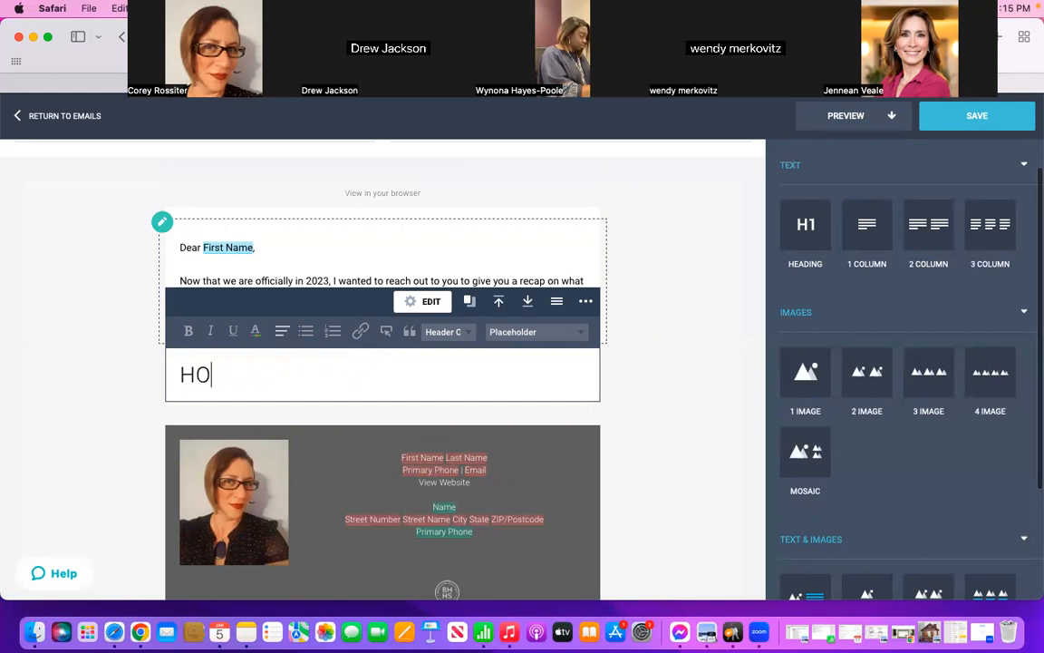
{"action": "type", "text": "MES SOLD IN 2022"}
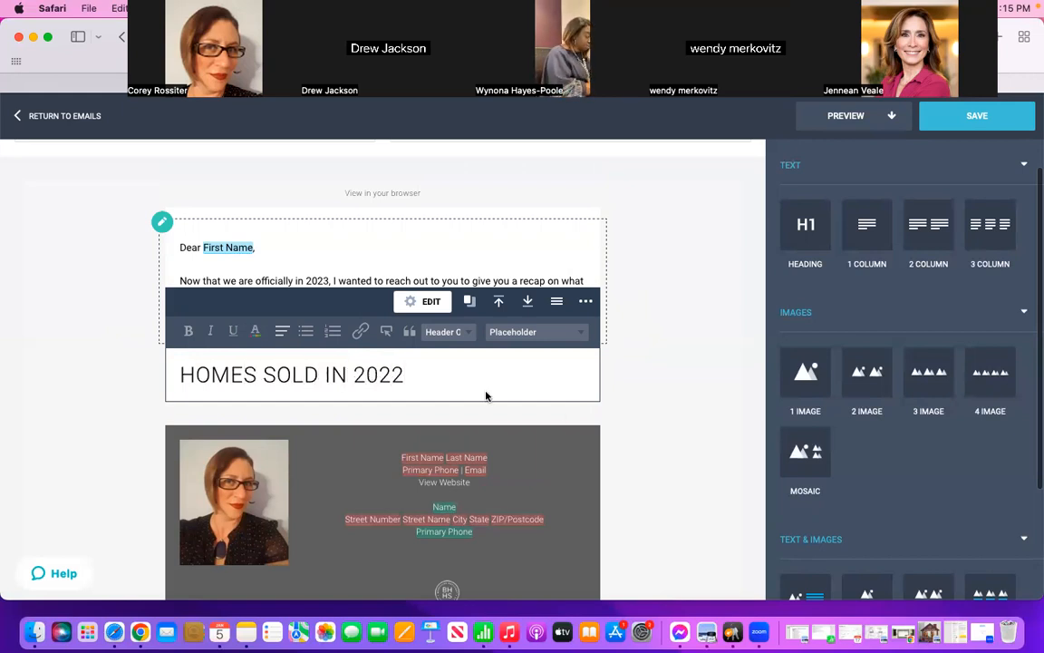
{"action": "left_click", "coordinate": [674, 400]}
{"action": "scroll", "coordinate": [674, 399], "scroll_direction": "down", "scroll_amount": 2}
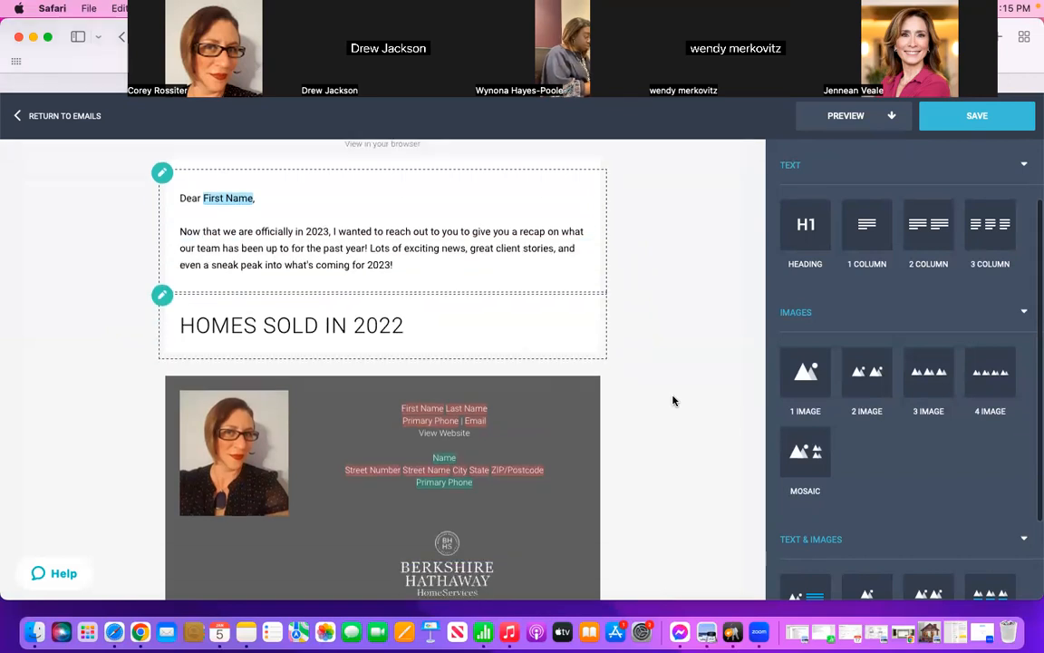
{"action": "left_click", "coordinate": [426, 311]}
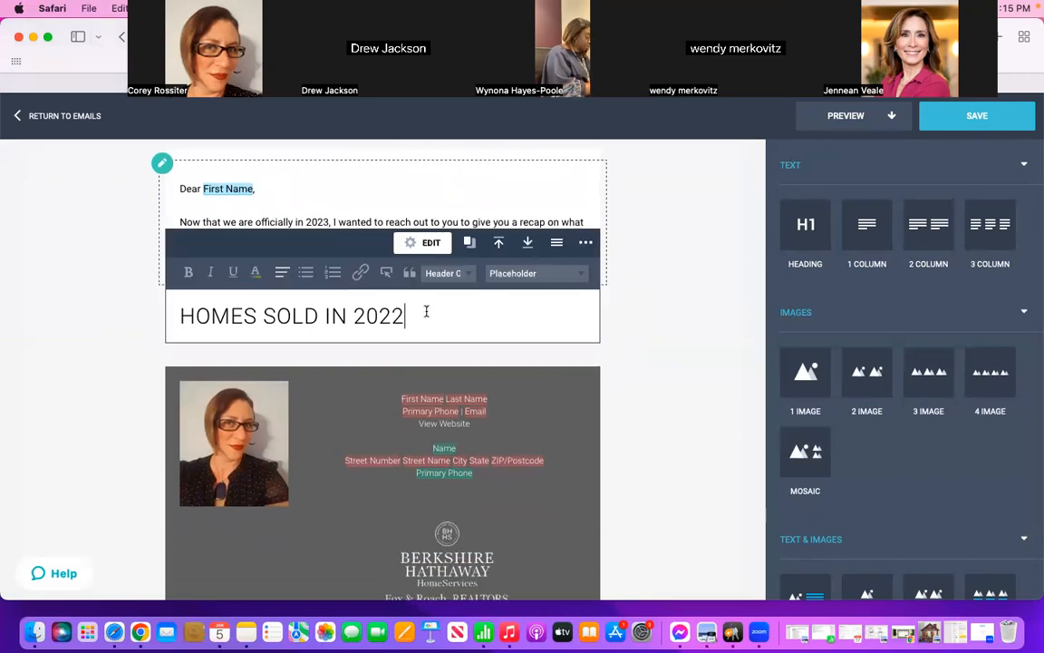
Step: Center the "HOMES SOLD IN 2022" heading as a plain paragraph without bullet points
{"action": "left_click_drag", "start_coordinate": [426, 311], "coordinate": [172, 314]}
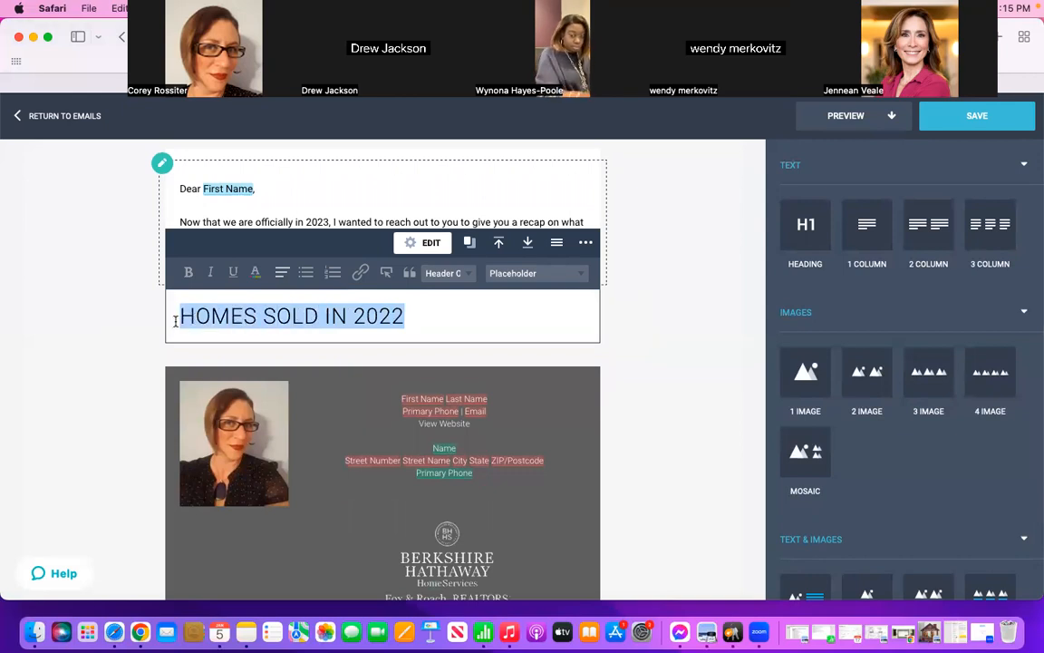
{"action": "left_click", "coordinate": [306, 274]}
{"action": "left_click", "coordinate": [282, 273]}
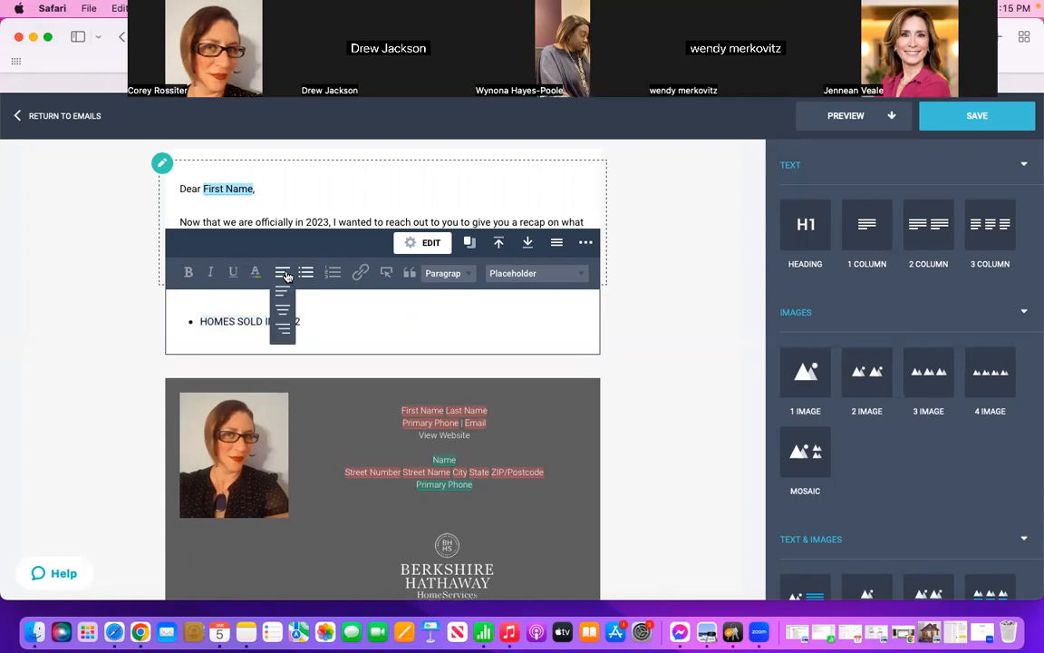
{"action": "left_click", "coordinate": [292, 309]}
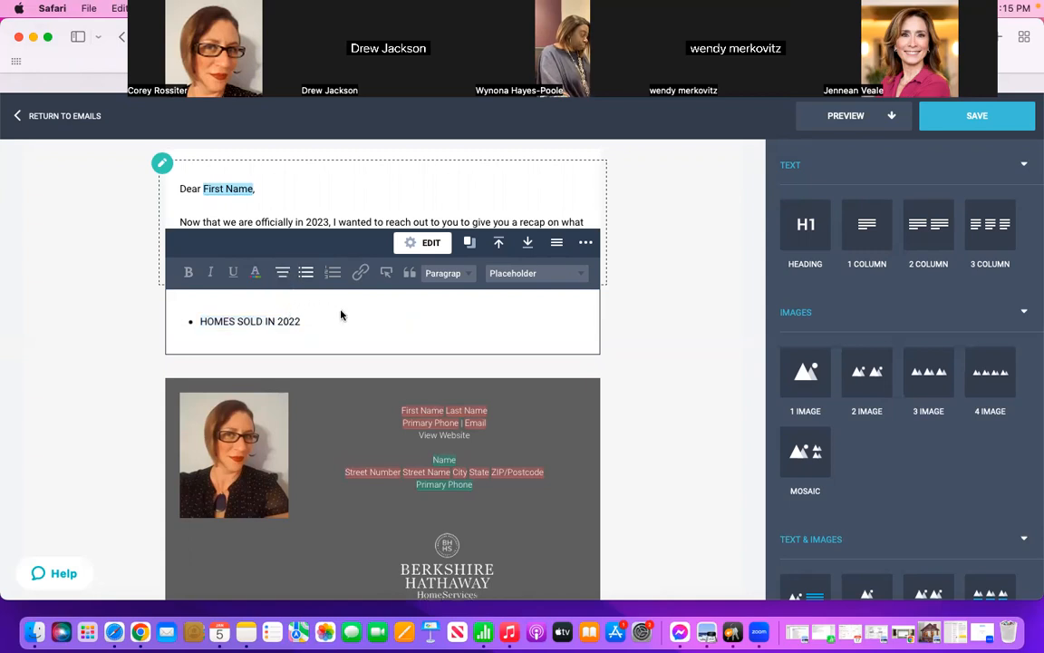
{"action": "left_click", "coordinate": [306, 273]}
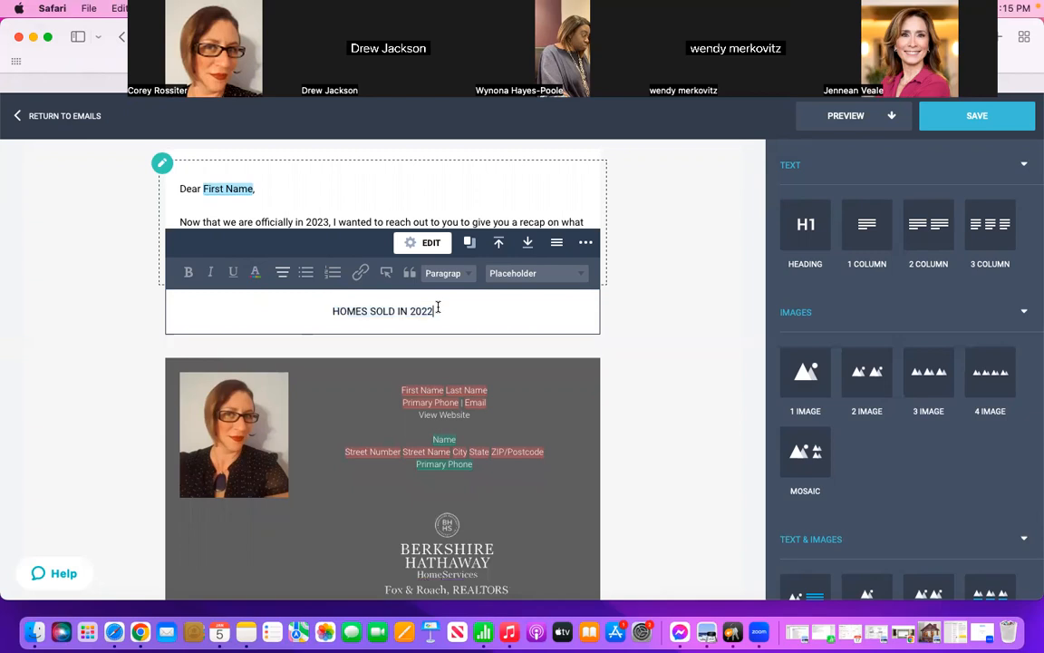
{"action": "left_click", "coordinate": [238, 305]}
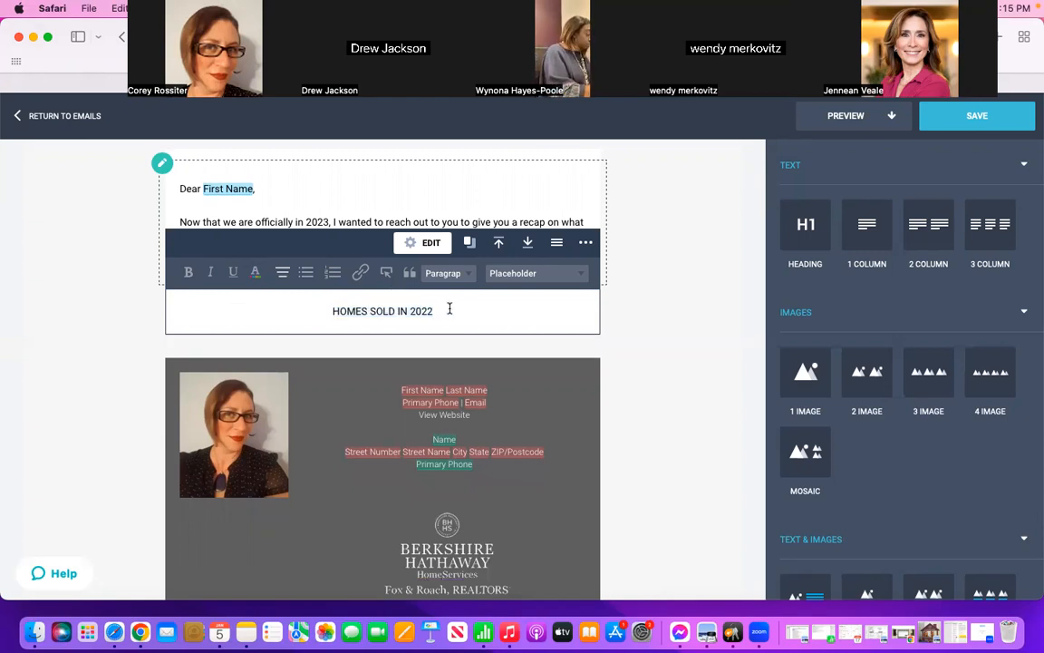
Step: Color the "HOMES SOLD IN 2022" text dark plum (hex 552548) and make it bold
{"action": "left_click_drag", "start_coordinate": [444, 311], "coordinate": [329, 311]}
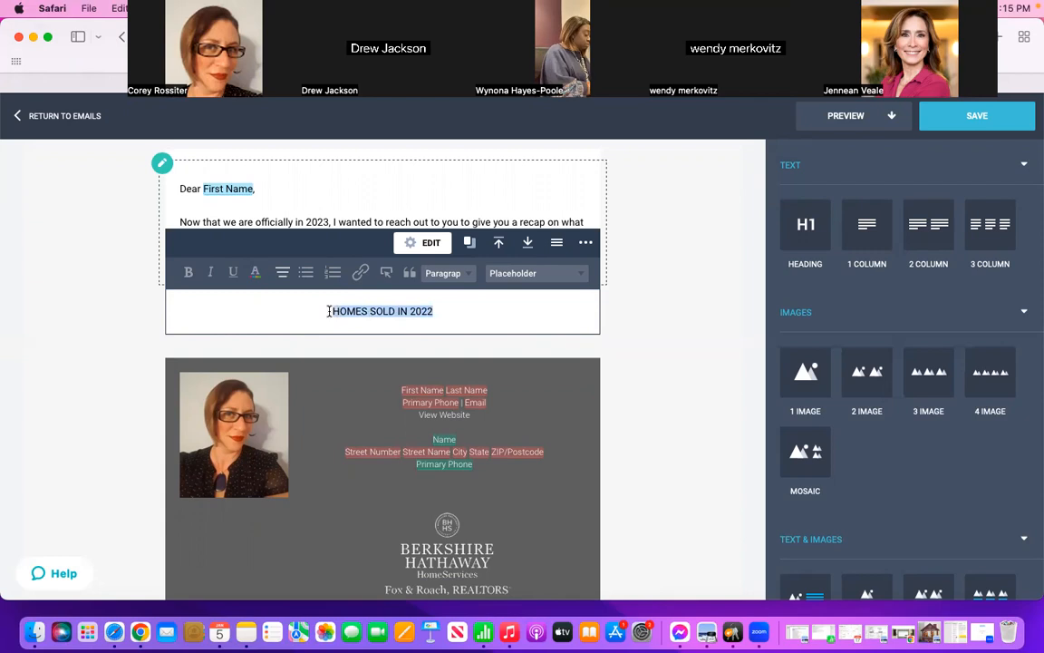
{"action": "left_click", "coordinate": [256, 274]}
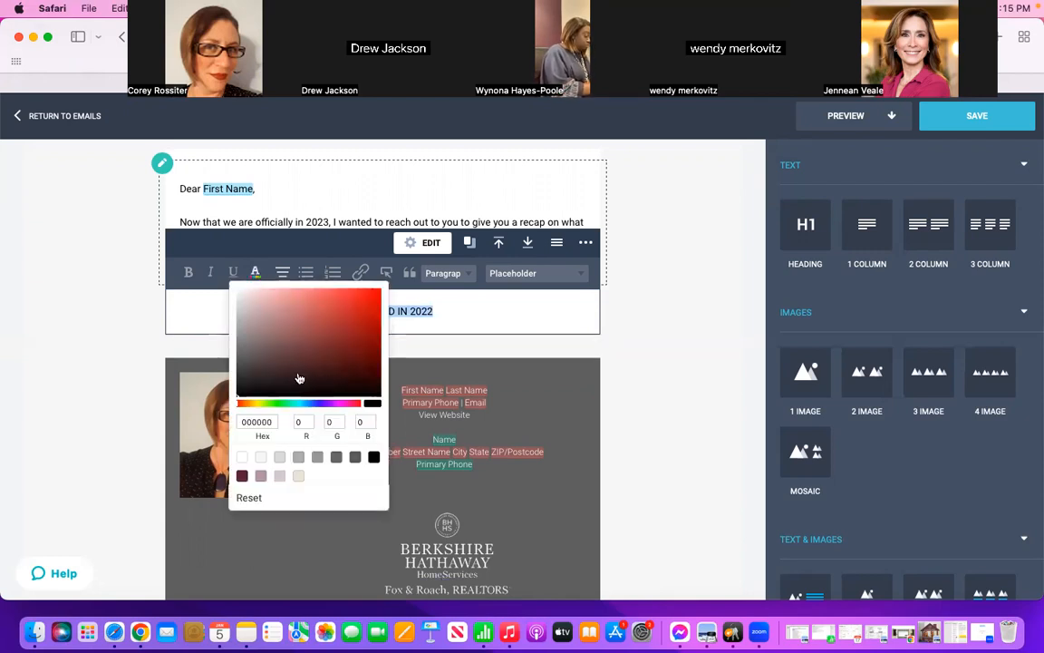
{"action": "left_click", "coordinate": [241, 477]}
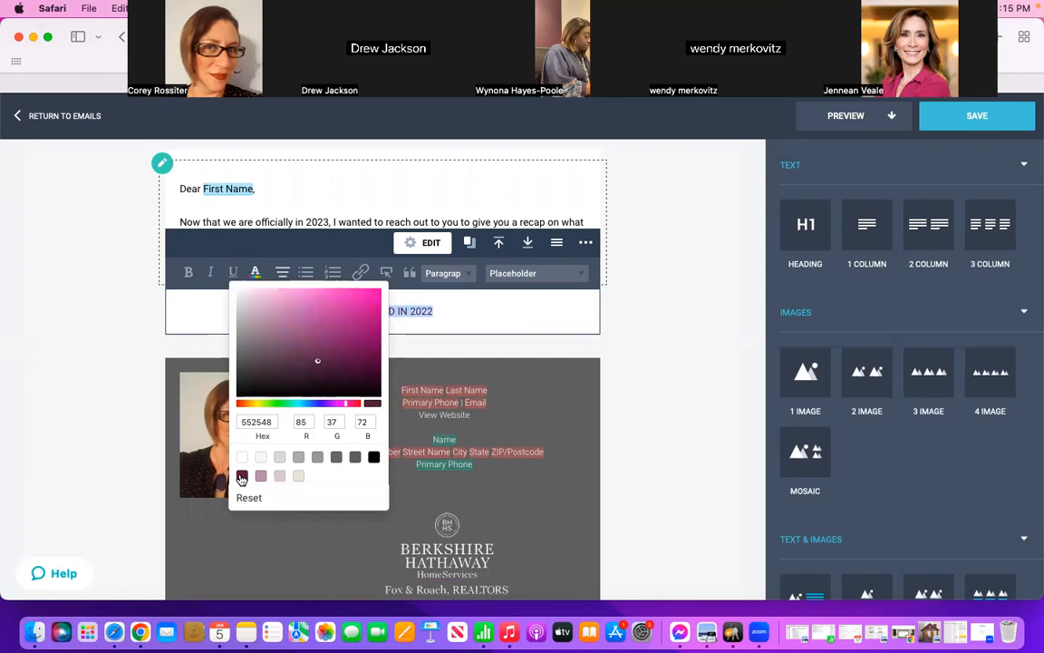
{"action": "left_click", "coordinate": [493, 310]}
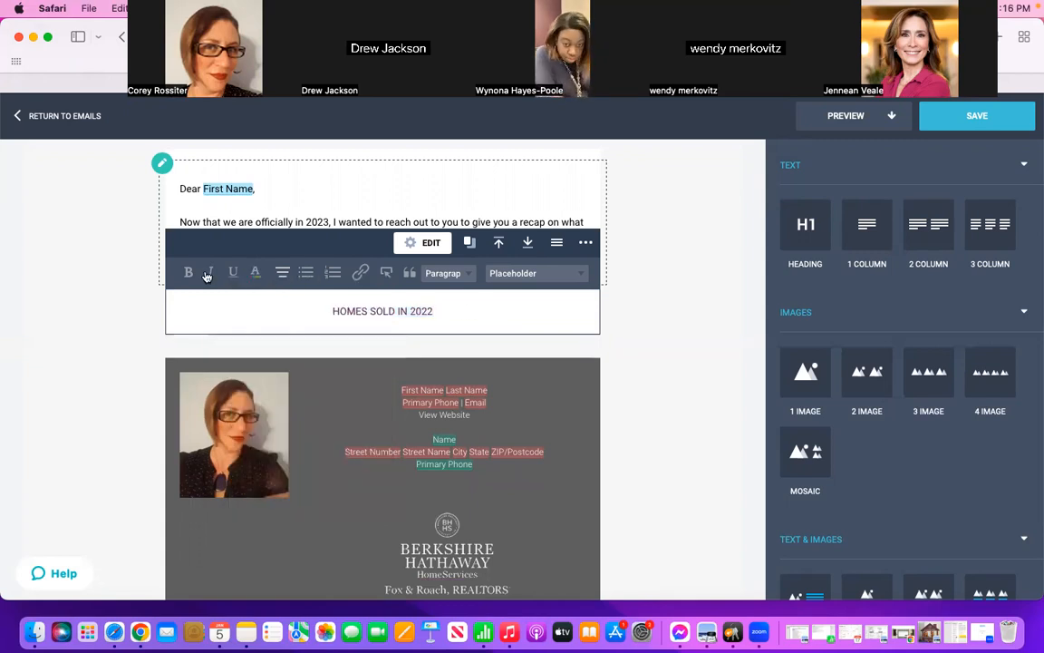
{"action": "left_click_drag", "start_coordinate": [451, 308], "coordinate": [329, 308]}
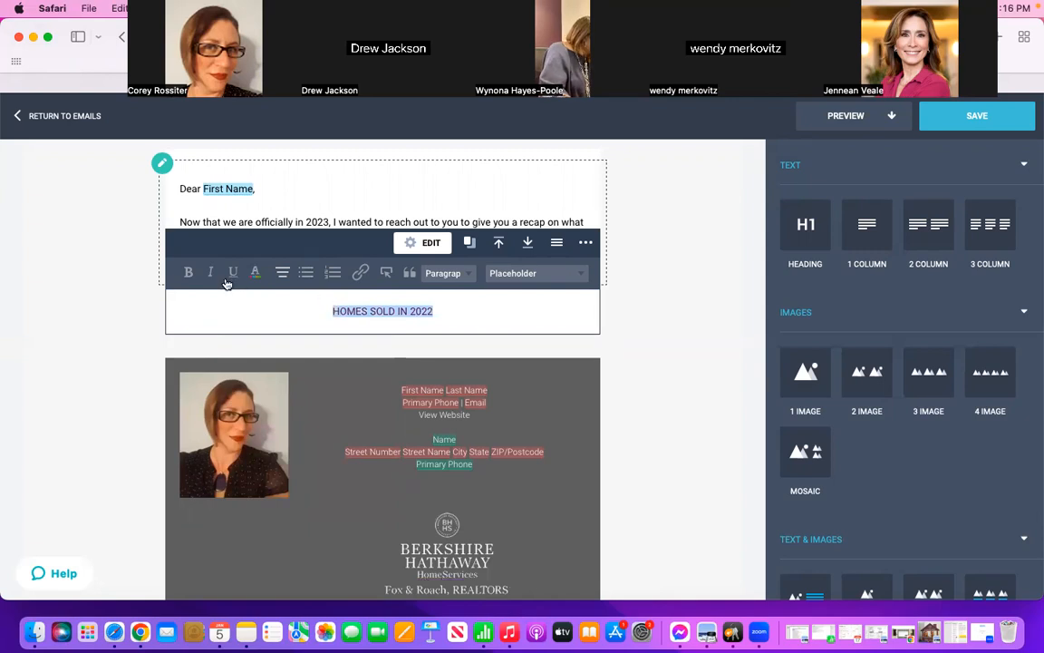
{"action": "left_click", "coordinate": [187, 272]}
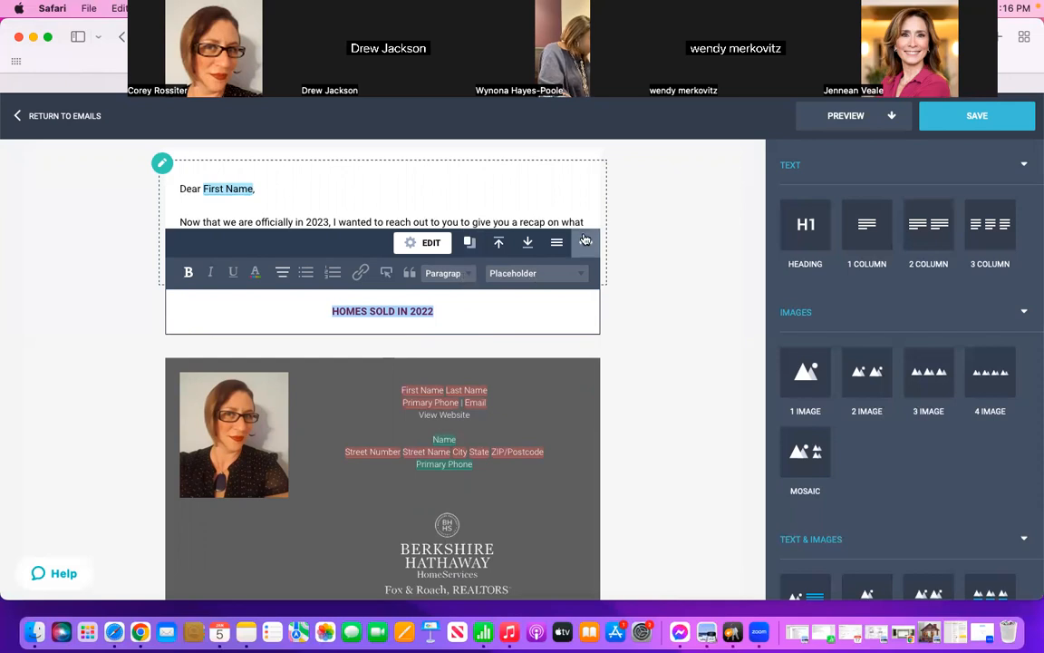
{"action": "left_click", "coordinate": [556, 242]}
{"action": "left_click", "coordinate": [587, 244]}
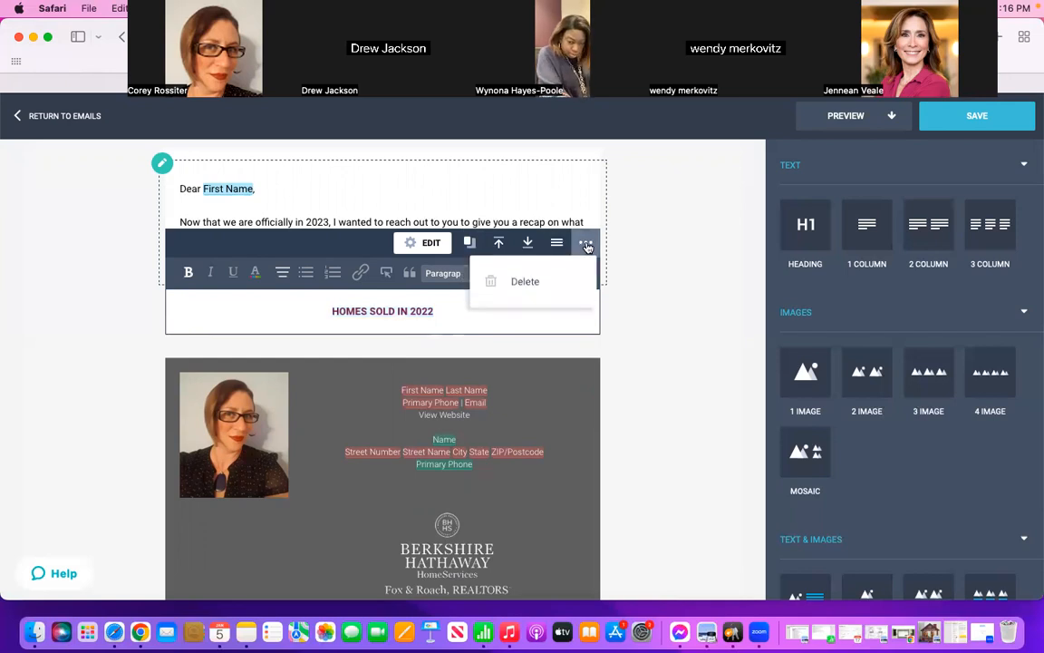
{"action": "left_click", "coordinate": [645, 256]}
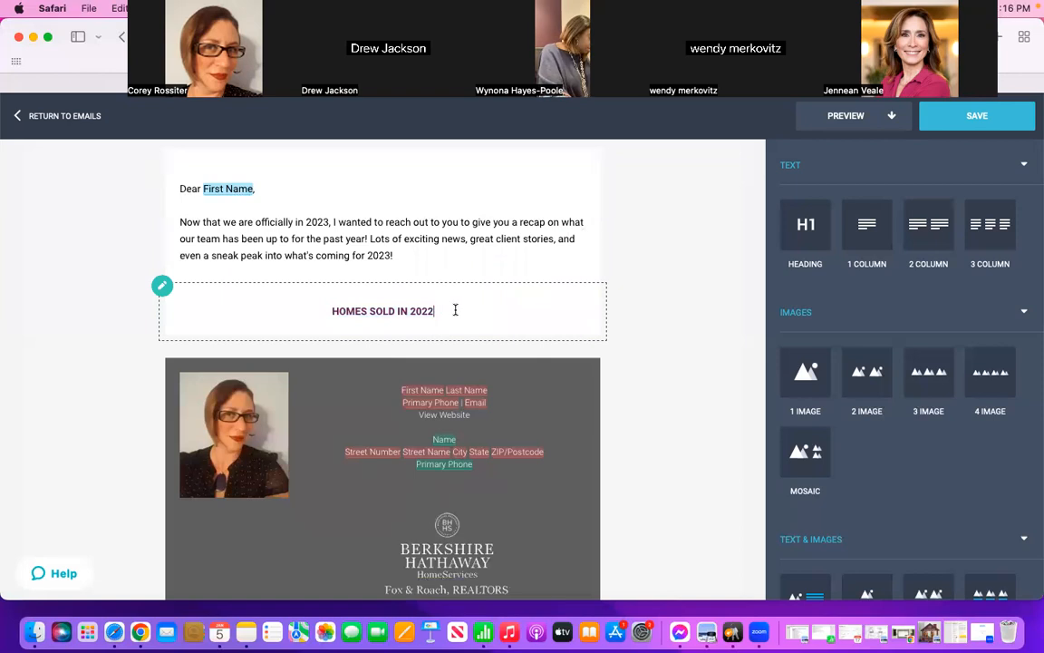
{"action": "left_click_drag", "start_coordinate": [454, 307], "coordinate": [324, 310]}
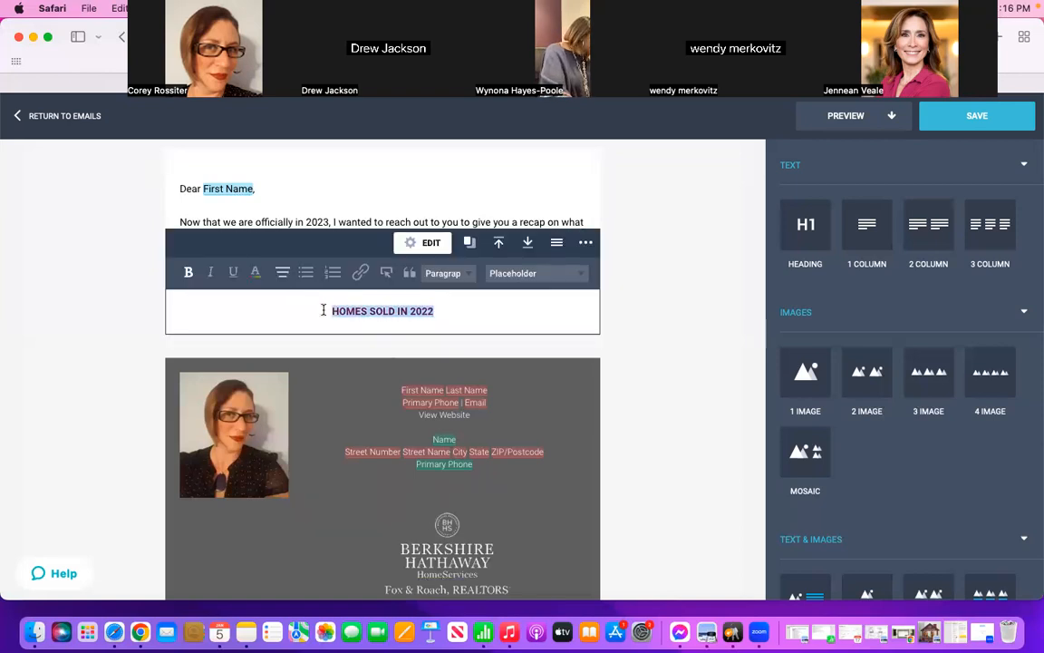
{"action": "left_click", "coordinate": [648, 314]}
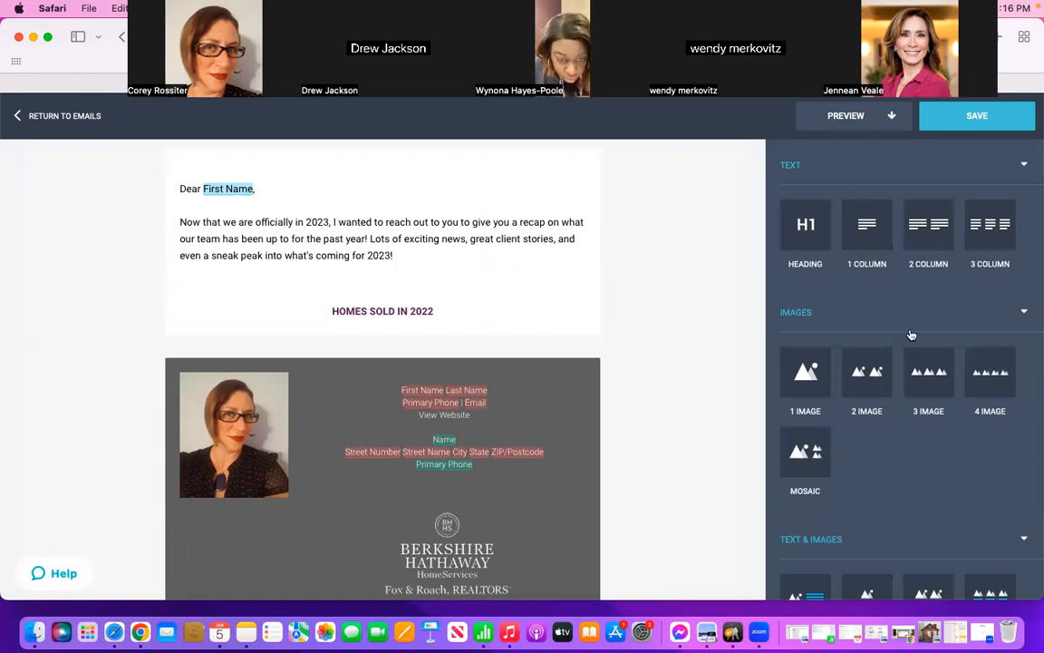
Step: Insert a property Grid block between the "HOMES SOLD IN 2022" heading and the agent signature footer
{"action": "scroll", "coordinate": [904, 440], "scroll_direction": "down", "scroll_amount": 3}
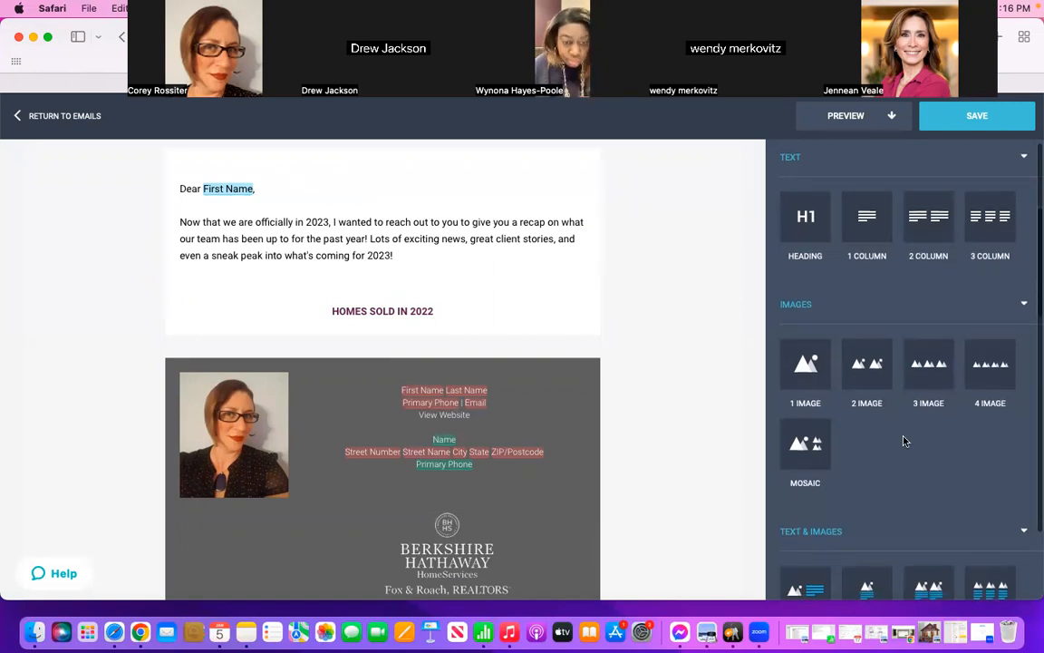
{"action": "scroll", "coordinate": [904, 440], "scroll_direction": "down", "scroll_amount": 5}
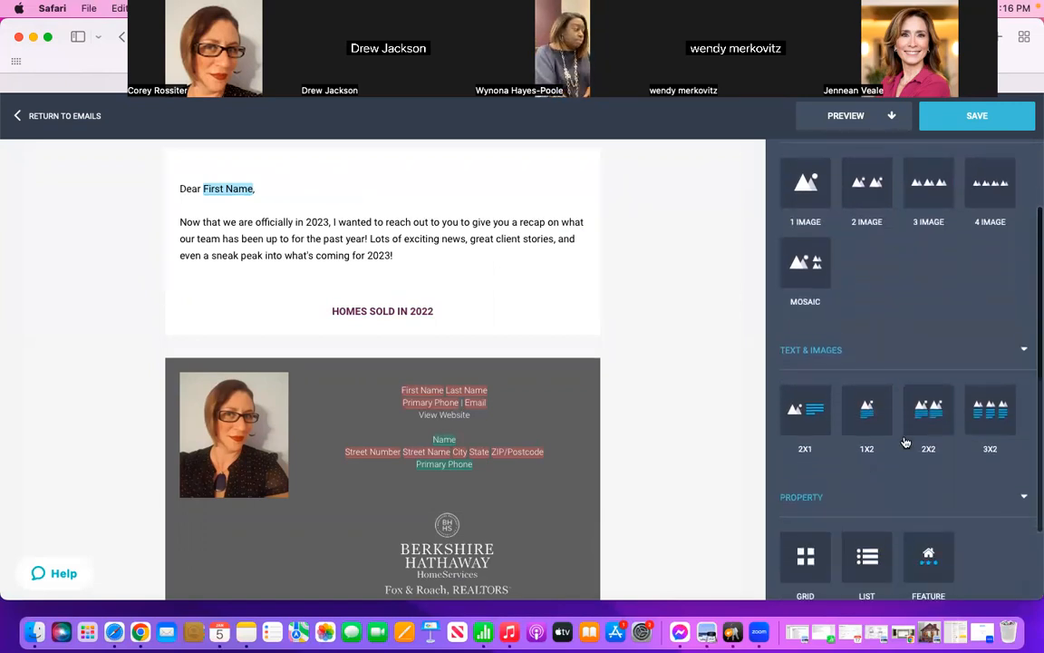
{"action": "scroll", "coordinate": [904, 440], "scroll_direction": "down", "scroll_amount": 3}
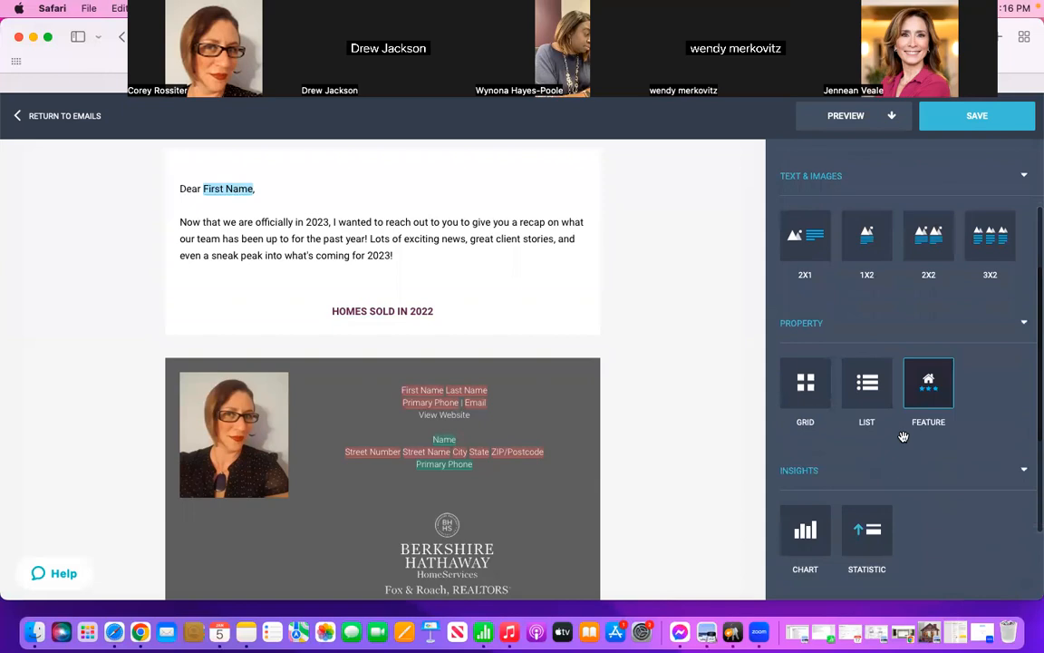
{"action": "scroll", "coordinate": [904, 437], "scroll_direction": "down", "scroll_amount": 2}
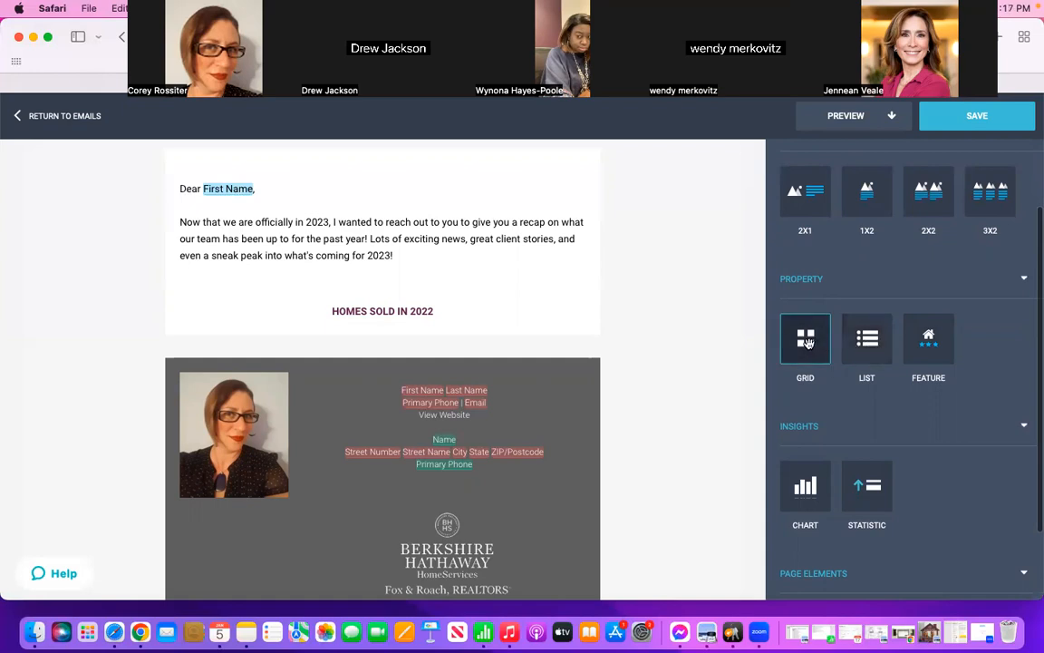
{"action": "left_click_drag", "start_coordinate": [808, 342], "coordinate": [464, 345]}
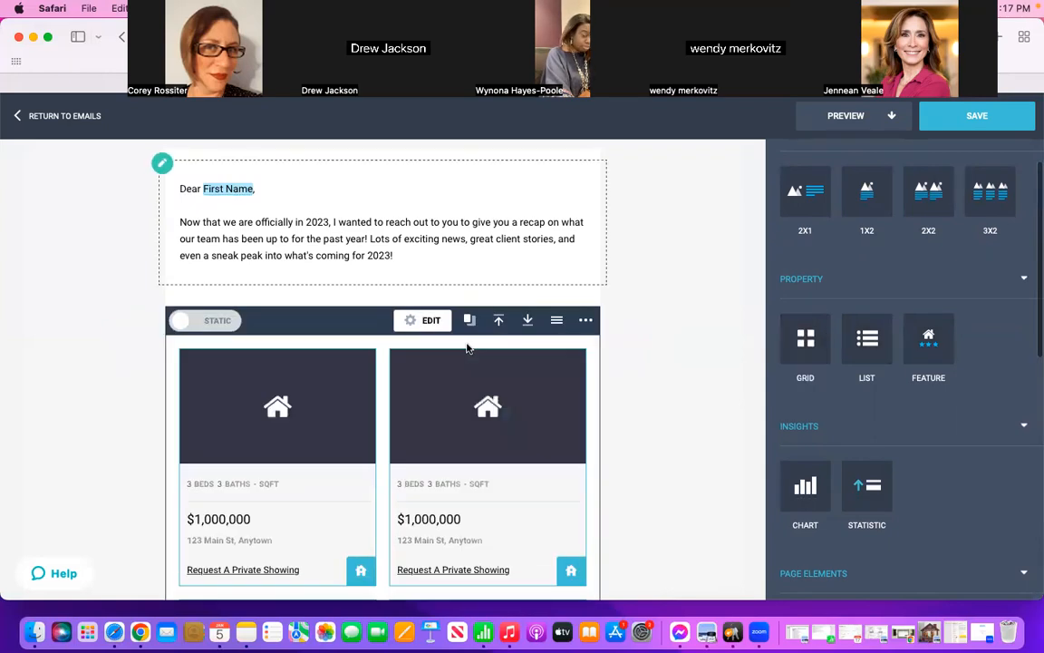
Step: Open property selection for the first slot in the grid's top row and filter the listings by Sold status
{"action": "scroll", "coordinate": [710, 406], "scroll_direction": "down", "scroll_amount": 6}
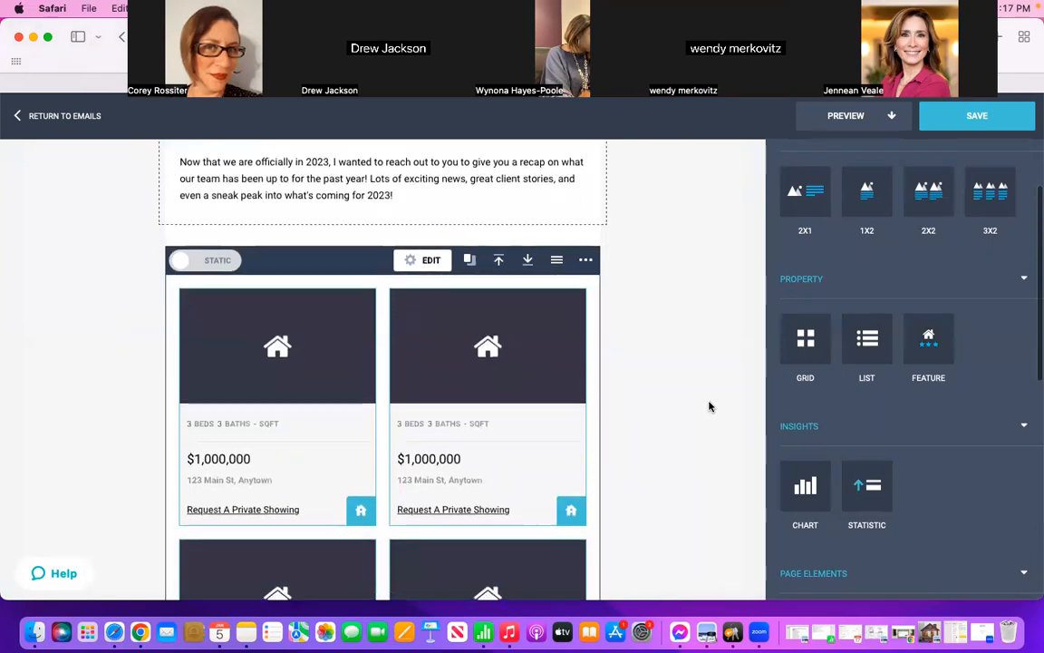
{"action": "scroll", "coordinate": [710, 406], "scroll_direction": "down", "scroll_amount": 3}
{"action": "scroll", "coordinate": [710, 406], "scroll_direction": "up", "scroll_amount": 8}
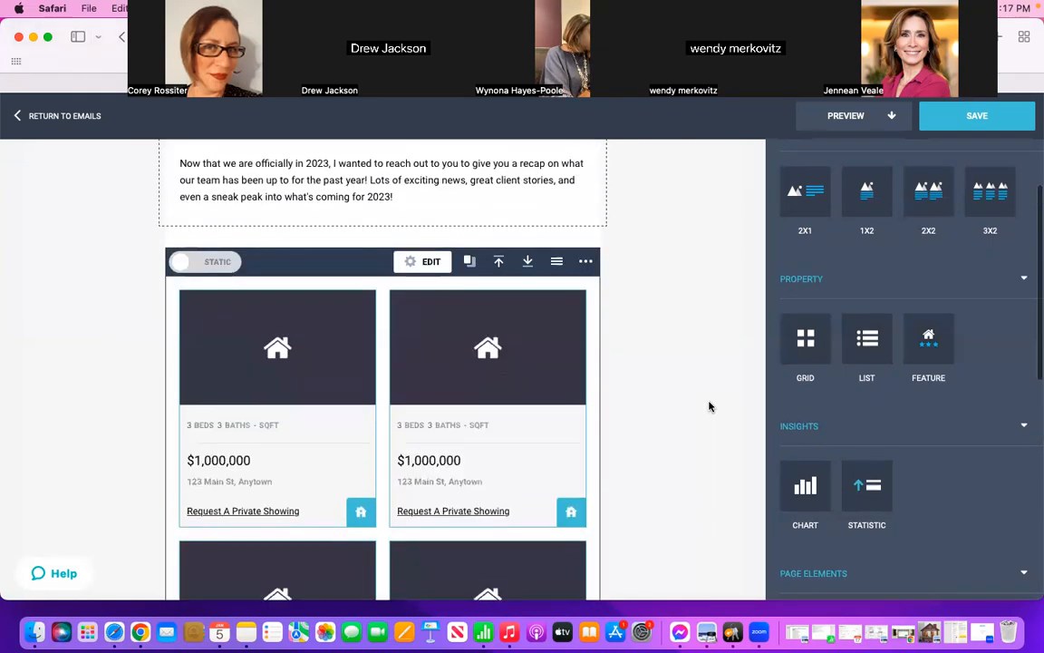
{"action": "scroll", "coordinate": [710, 406], "scroll_direction": "down", "scroll_amount": 2}
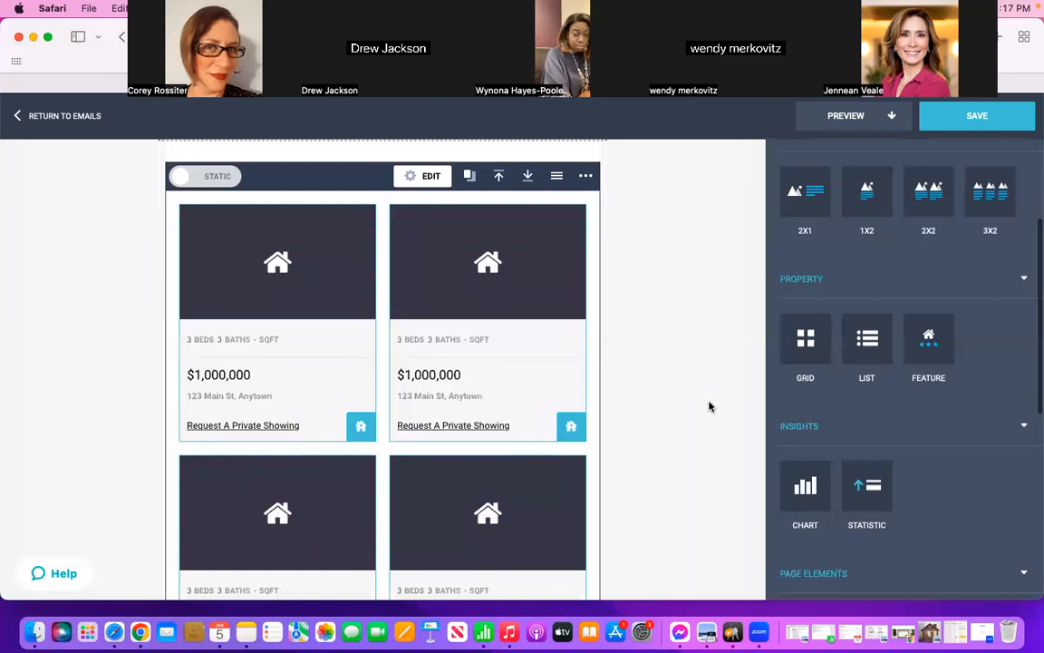
{"action": "scroll", "coordinate": [710, 406], "scroll_direction": "down", "scroll_amount": 1}
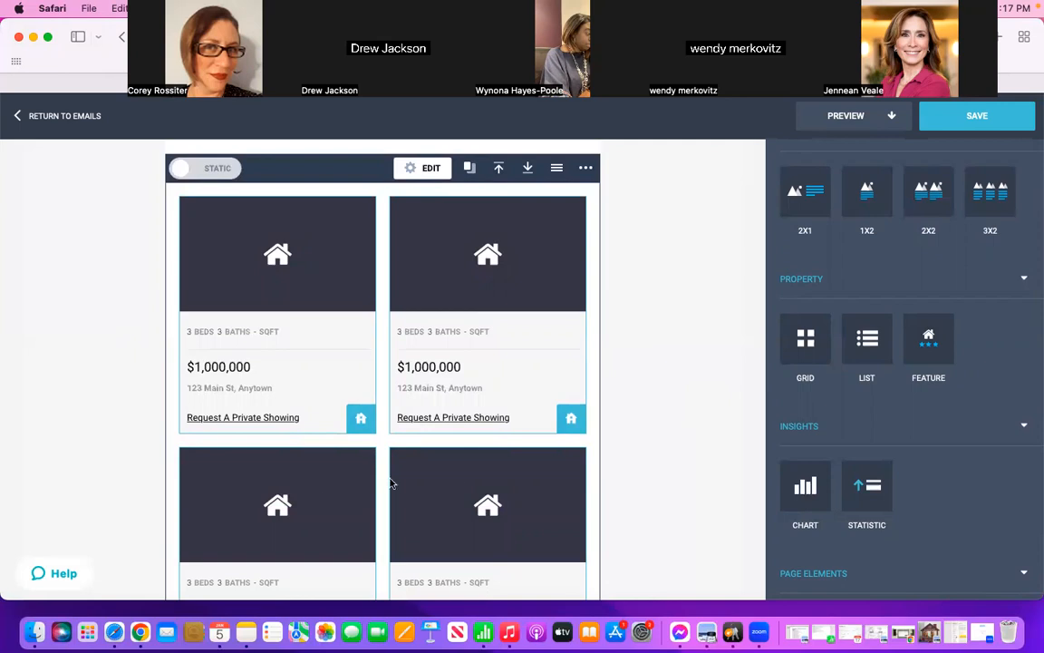
{"action": "left_click", "coordinate": [362, 419]}
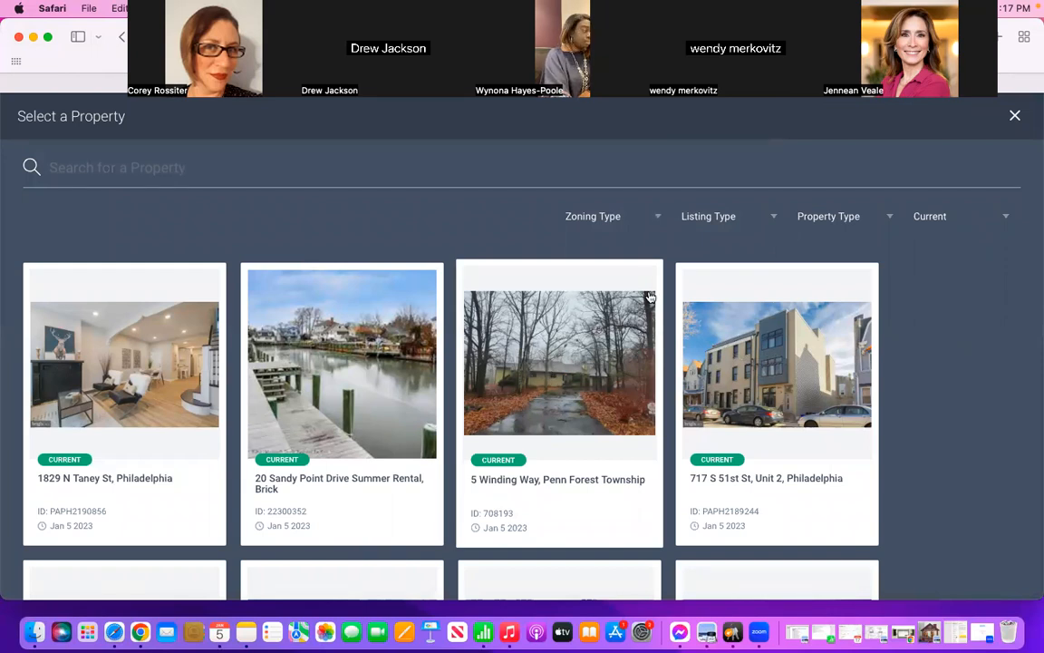
{"action": "left_click", "coordinate": [937, 223]}
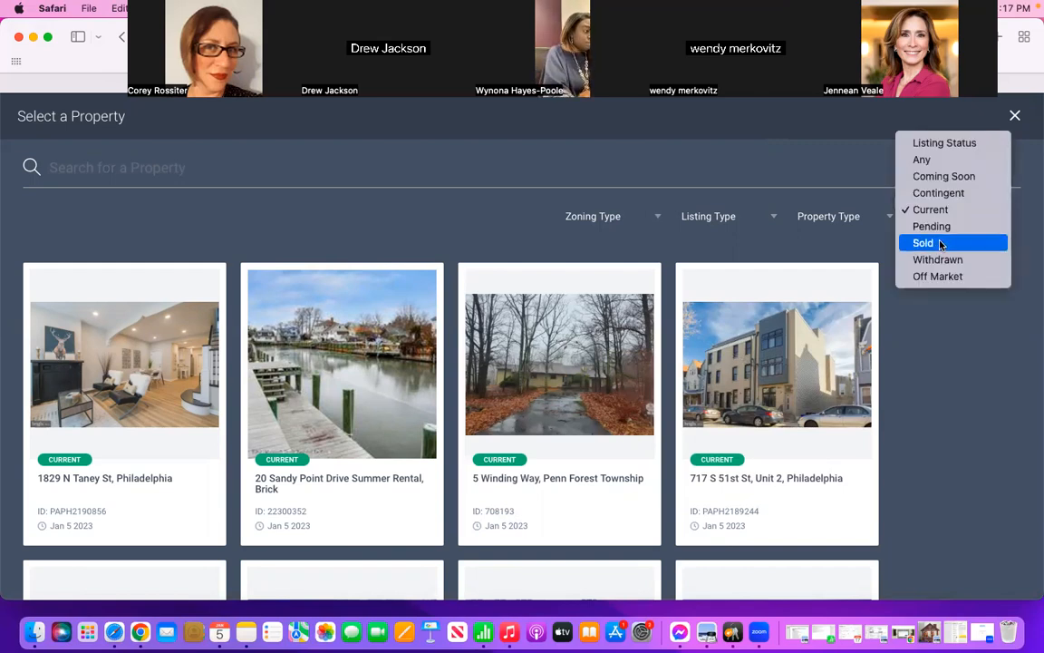
{"action": "left_click", "coordinate": [942, 243]}
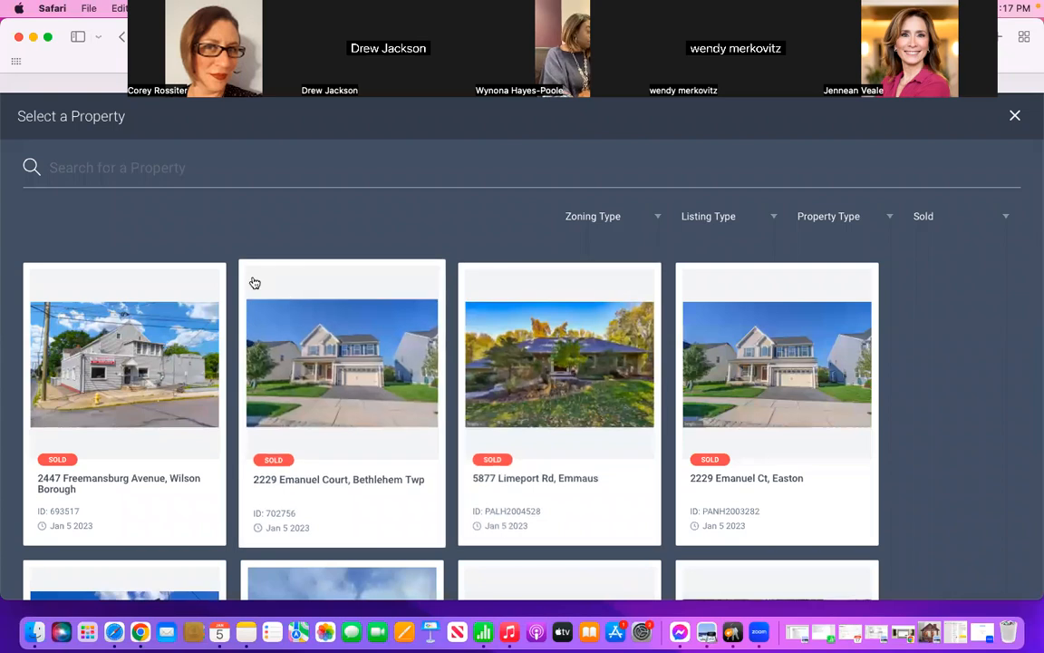
Step: Search for the sold home by its street address and place the matching Woodbury listing in the first grid slot
{"action": "left_click", "coordinate": [156, 167]}
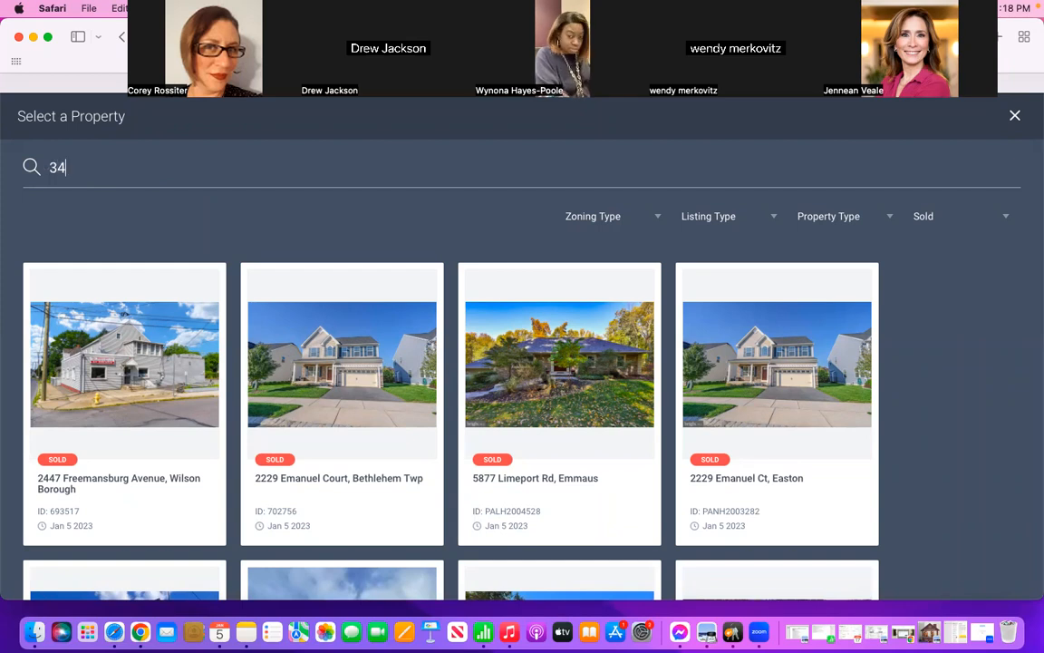
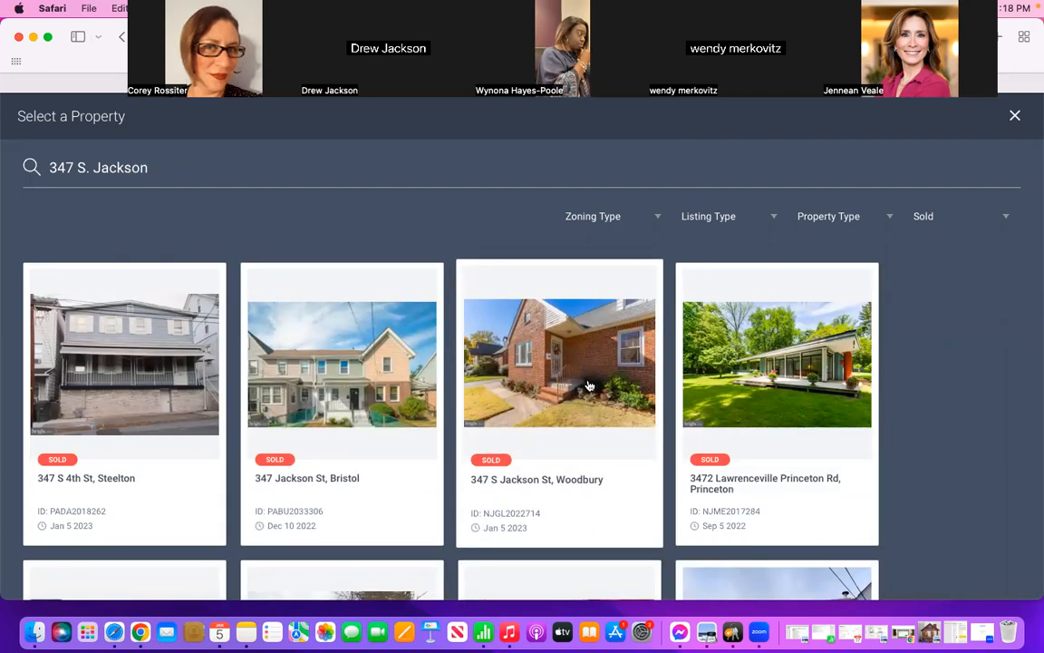
{"action": "left_click", "coordinate": [589, 386]}
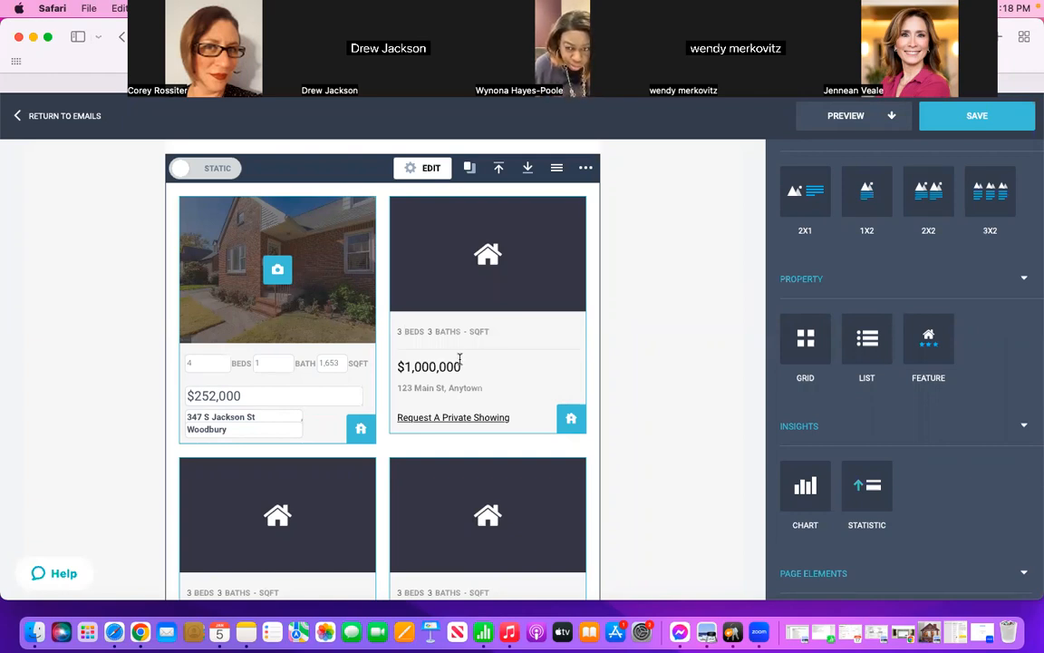
Step: Open property selection for the grid's second top-row slot, filter by Sold status, and search for the Swedesboro home by its street address
{"action": "left_click", "coordinate": [570, 421]}
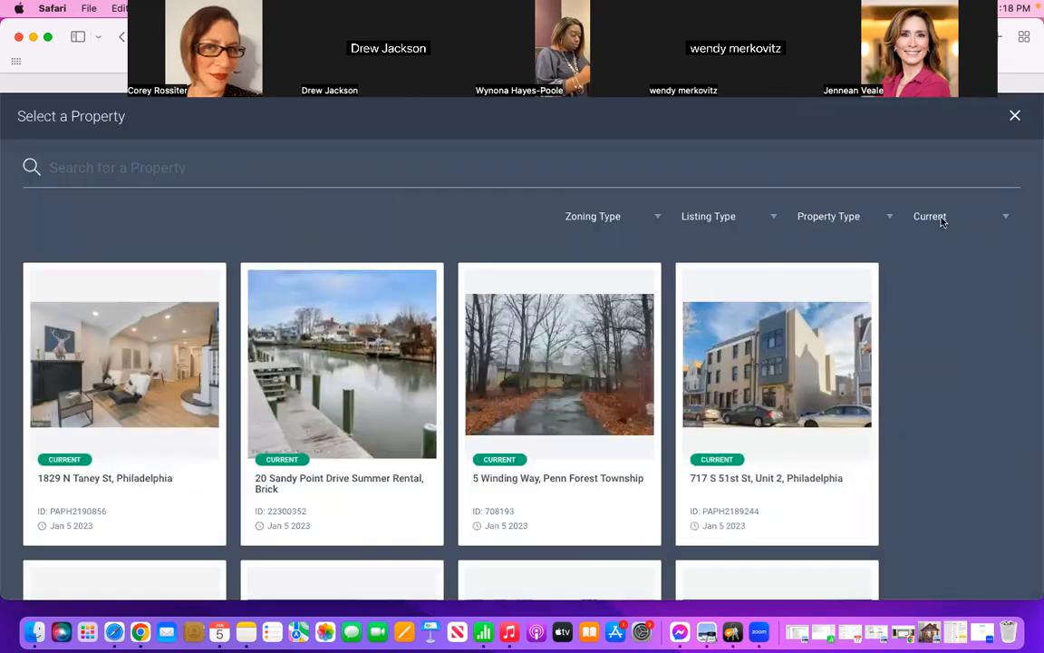
{"action": "left_click", "coordinate": [940, 216]}
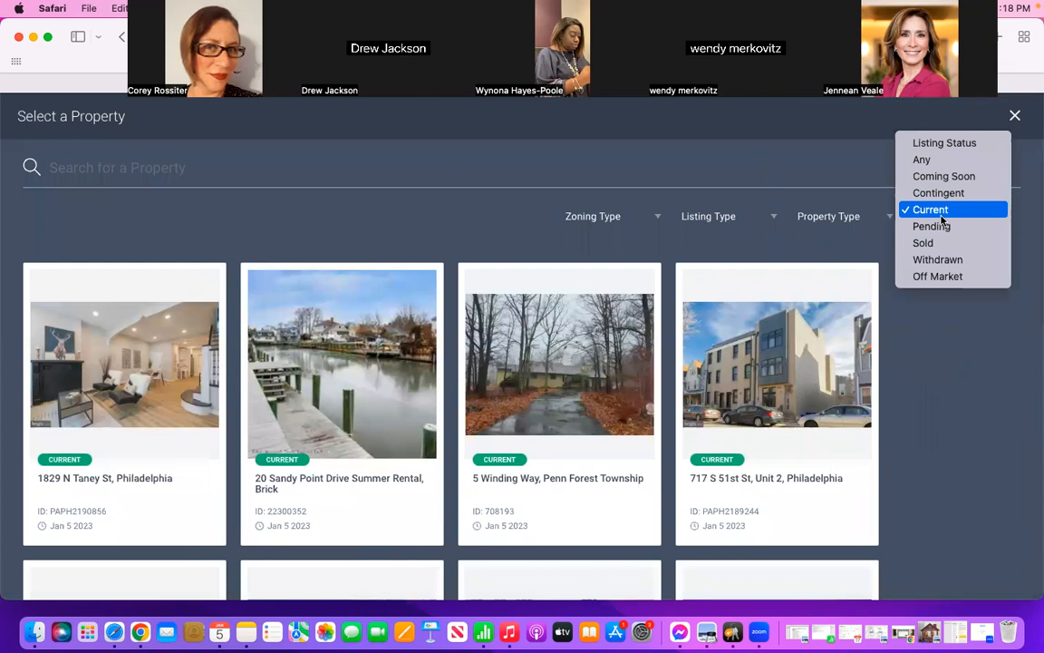
{"action": "left_click", "coordinate": [934, 243]}
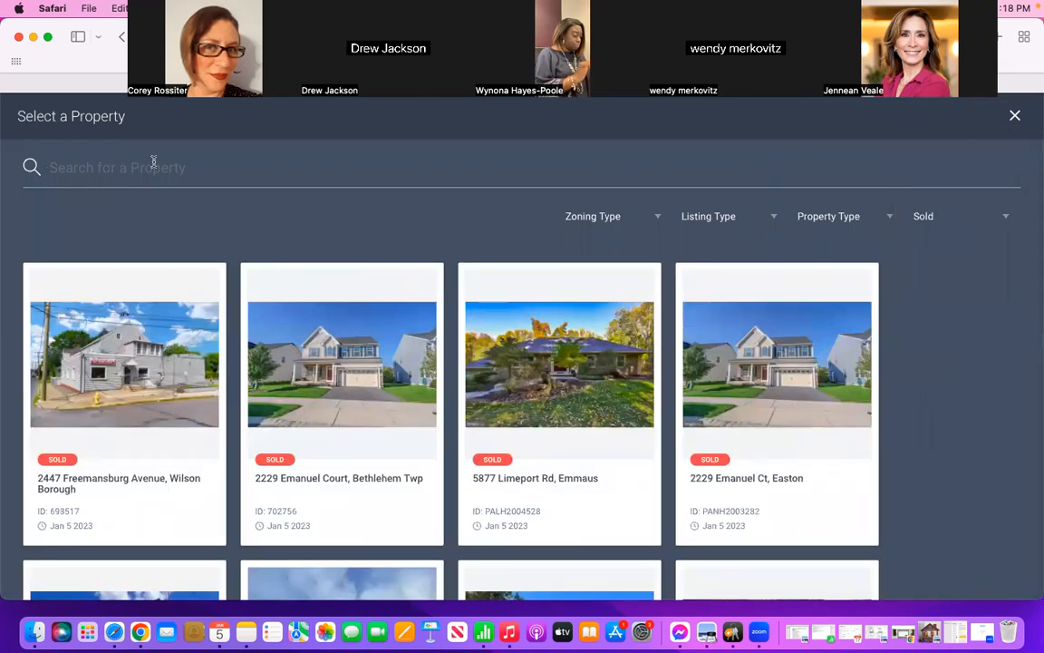
{"action": "left_click", "coordinate": [153, 162]}
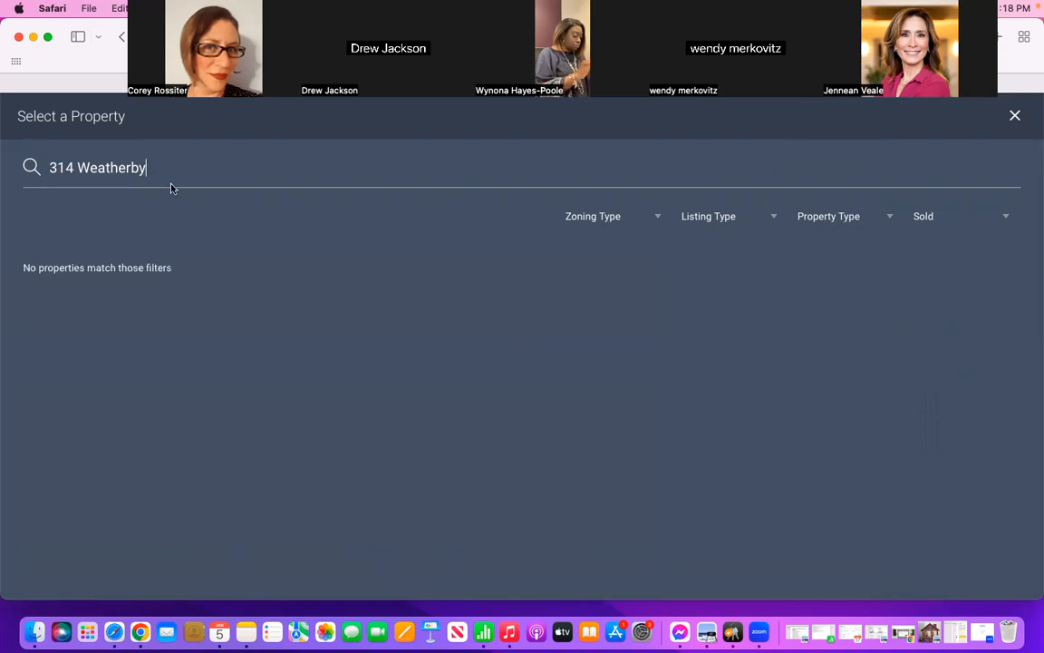
Step: Check the 2022 Recap note for sold homes and search the Sold listings for the Keyport home by its street address
{"action": "left_click", "coordinate": [950, 631]}
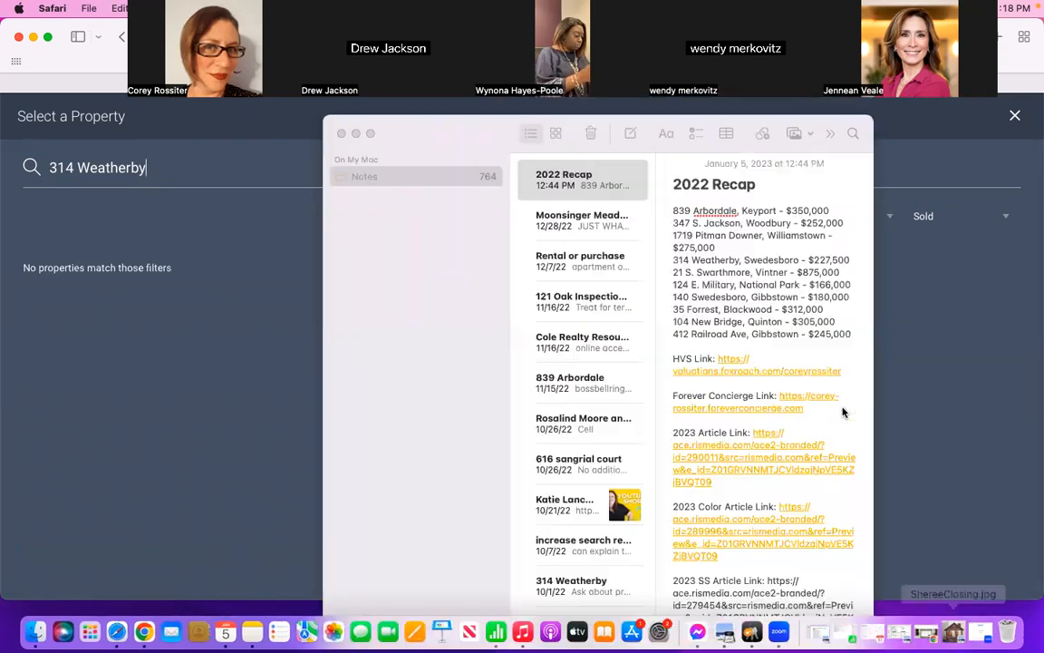
{"action": "left_click", "coordinate": [354, 135]}
{"action": "left_click", "coordinate": [189, 169]}
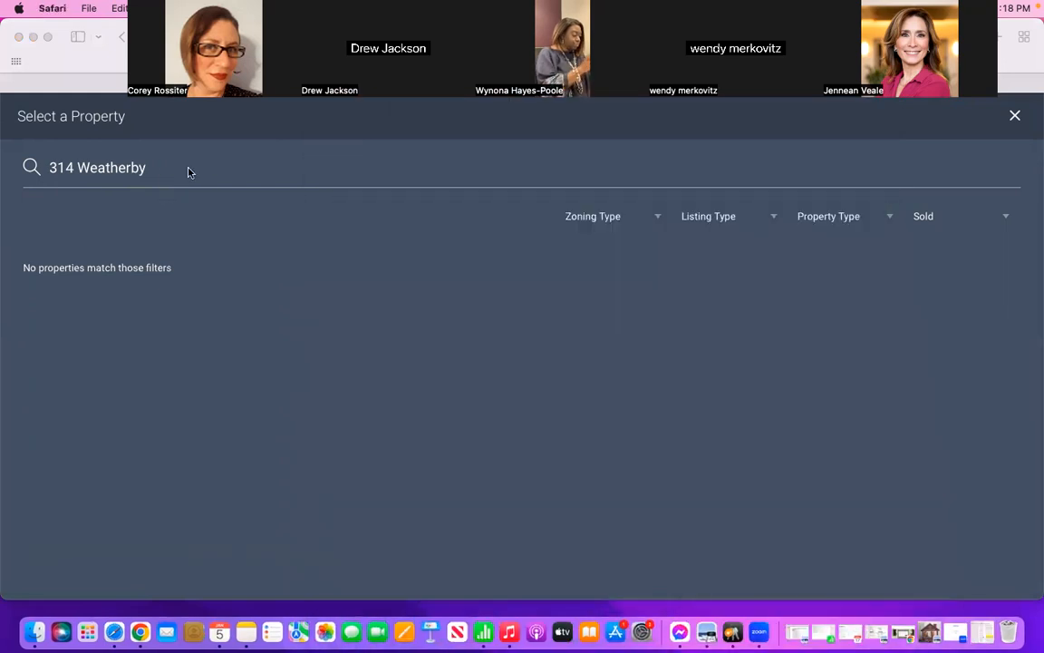
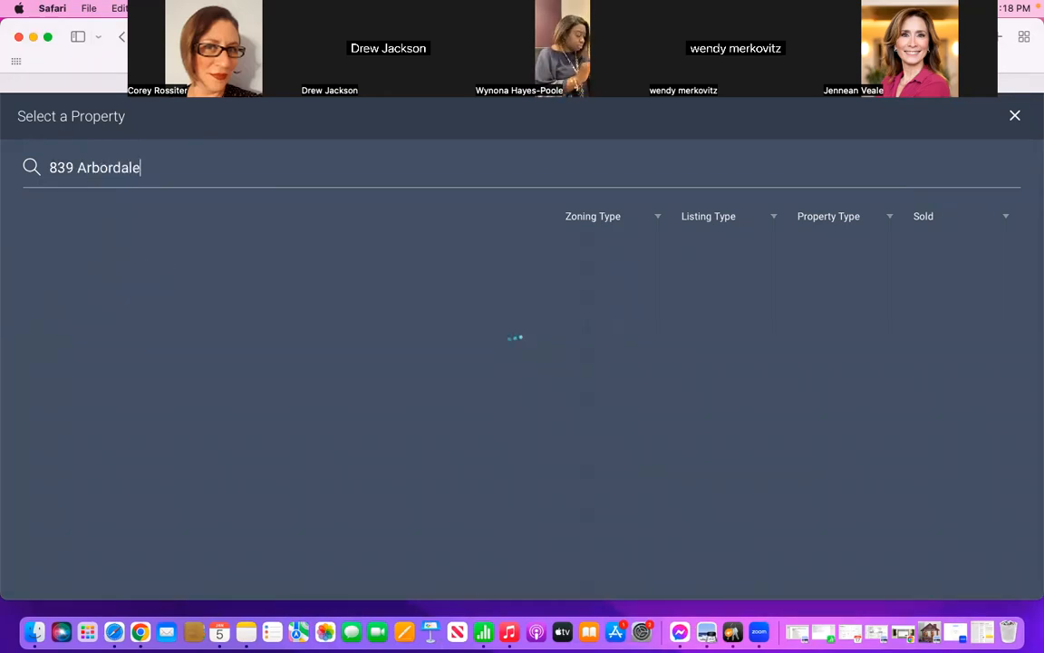
Step: Try finding the Gibbstown home on Railroad from the recap note among the Sold listings, clear the search, and leave property selection
{"action": "triple_click", "coordinate": [150, 147]}
{"action": "left_click", "coordinate": [987, 635]}
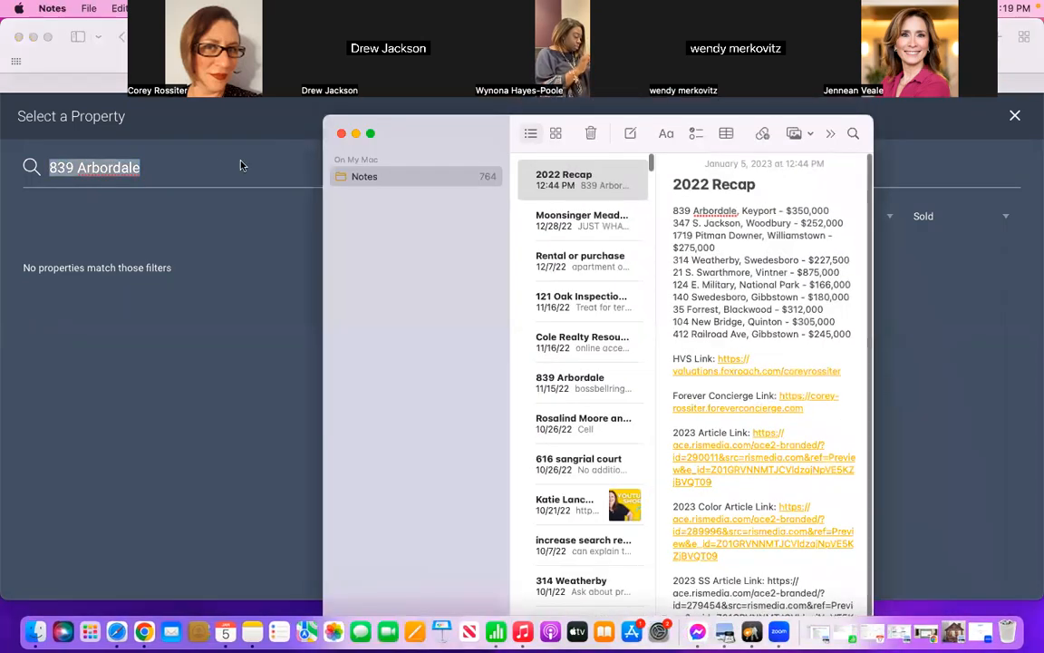
{"action": "left_click", "coordinate": [191, 173]}
{"action": "key", "text": "BackSpace"}
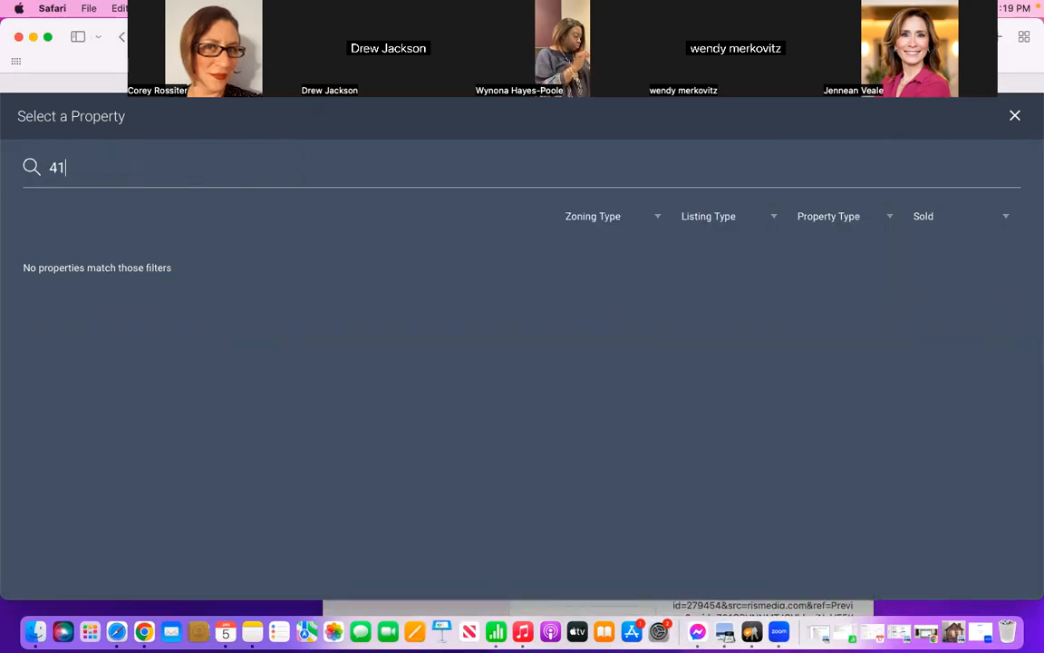
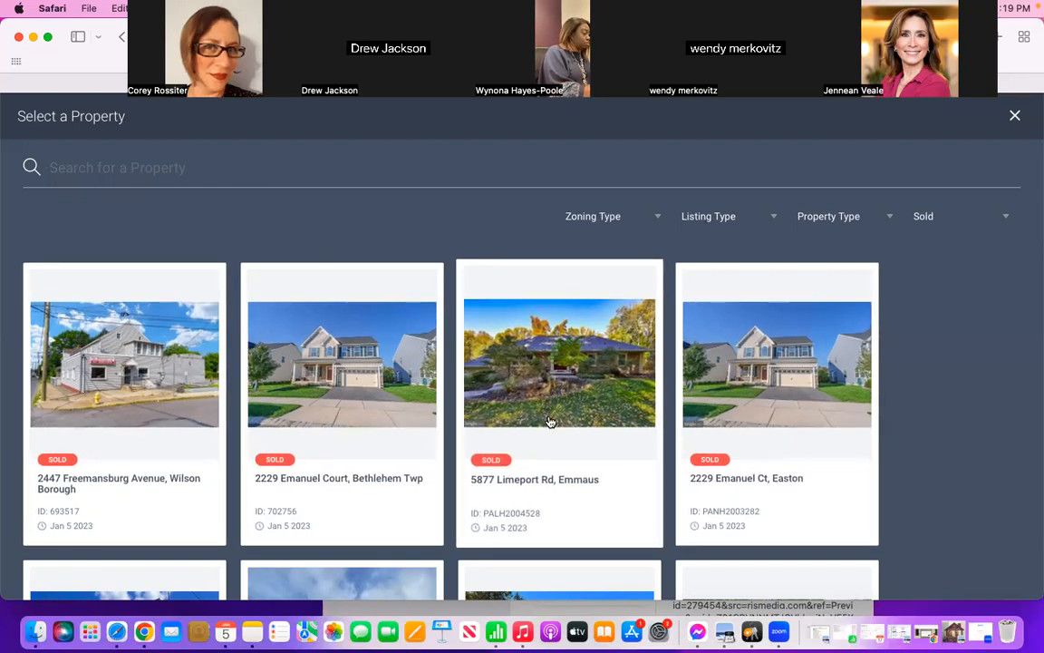
{"action": "left_click", "coordinate": [1015, 118]}
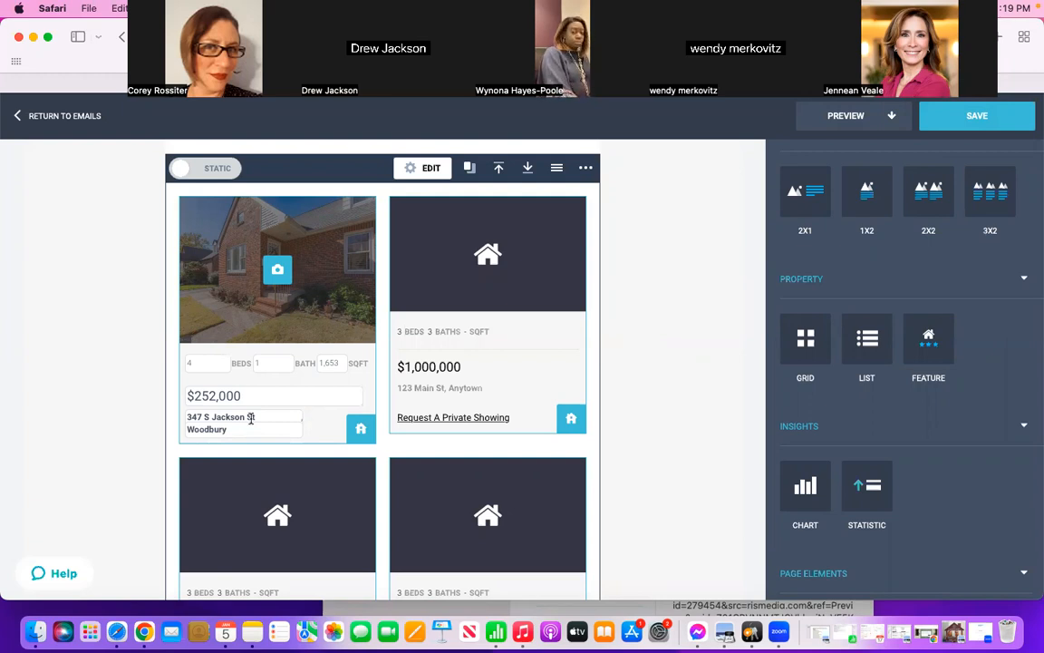
Step: Replace the property grid below the "HOMES SOLD IN 2022" heading with a 3X2 text and images block
{"action": "left_click", "coordinate": [586, 169]}
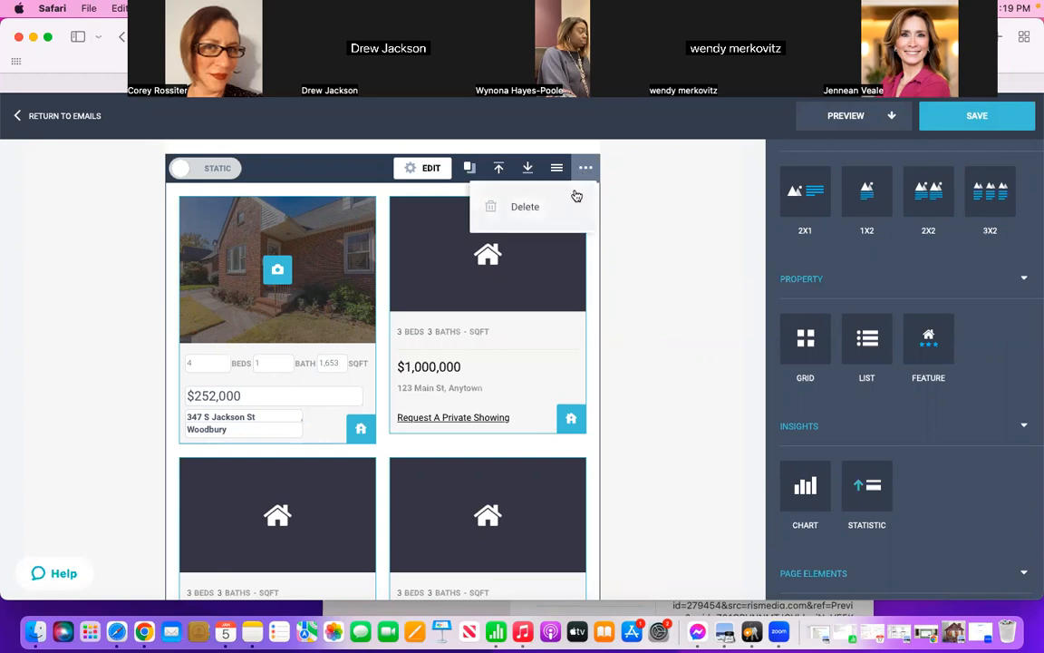
{"action": "left_click", "coordinate": [526, 207]}
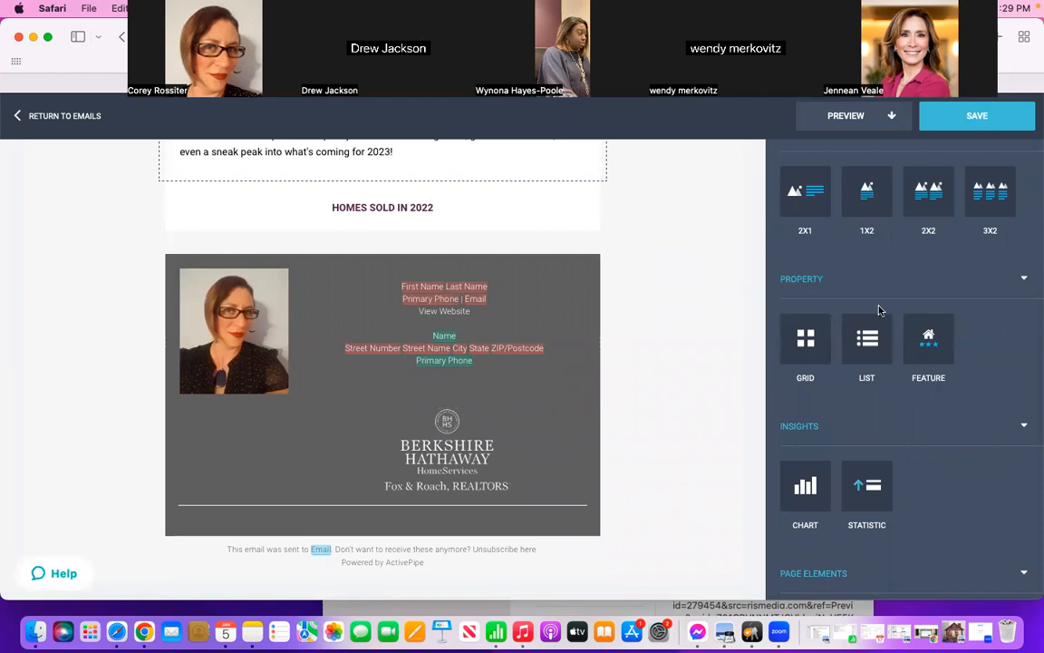
{"action": "scroll", "coordinate": [878, 309], "scroll_direction": "up", "scroll_amount": 3}
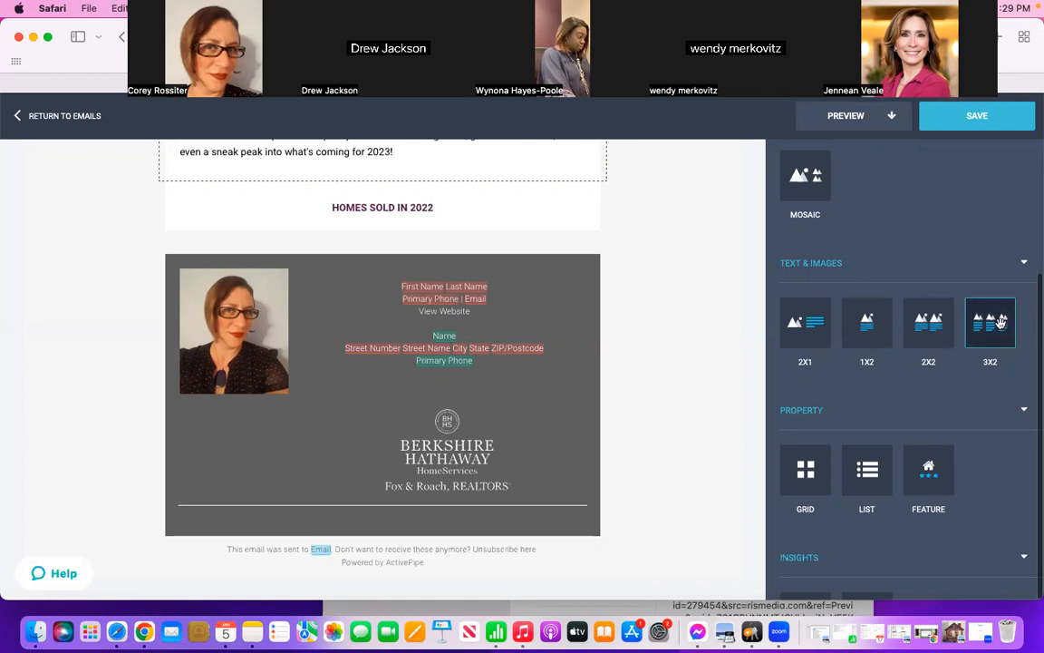
{"action": "left_click_drag", "start_coordinate": [993, 335], "coordinate": [538, 284]}
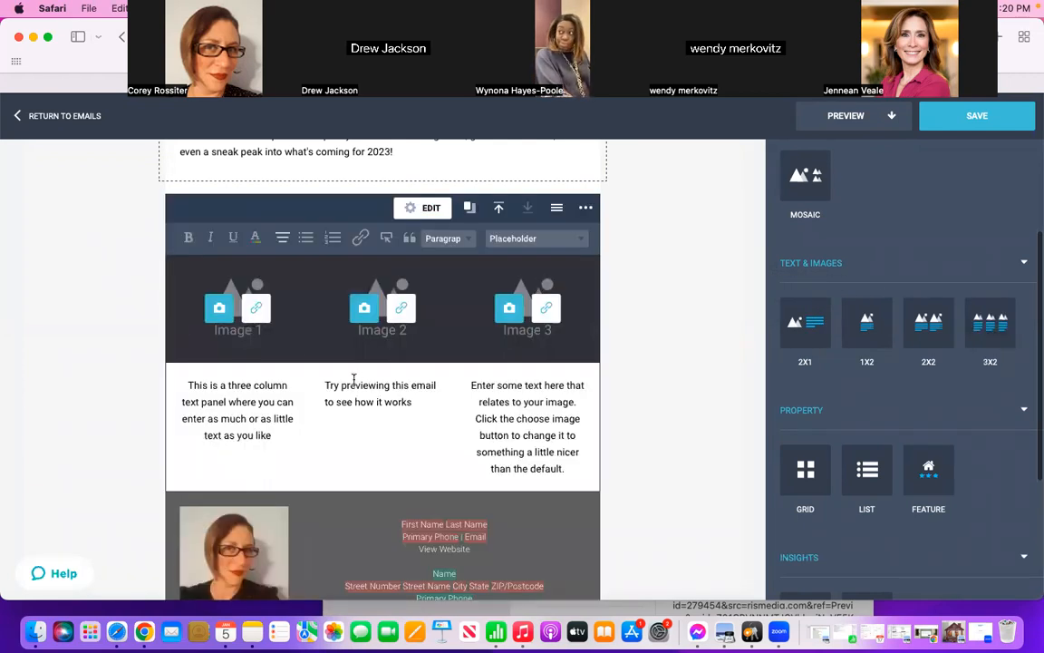
Step: Start an image upload for the block's first image and browse to the Downloads folder
{"action": "left_click", "coordinate": [218, 311]}
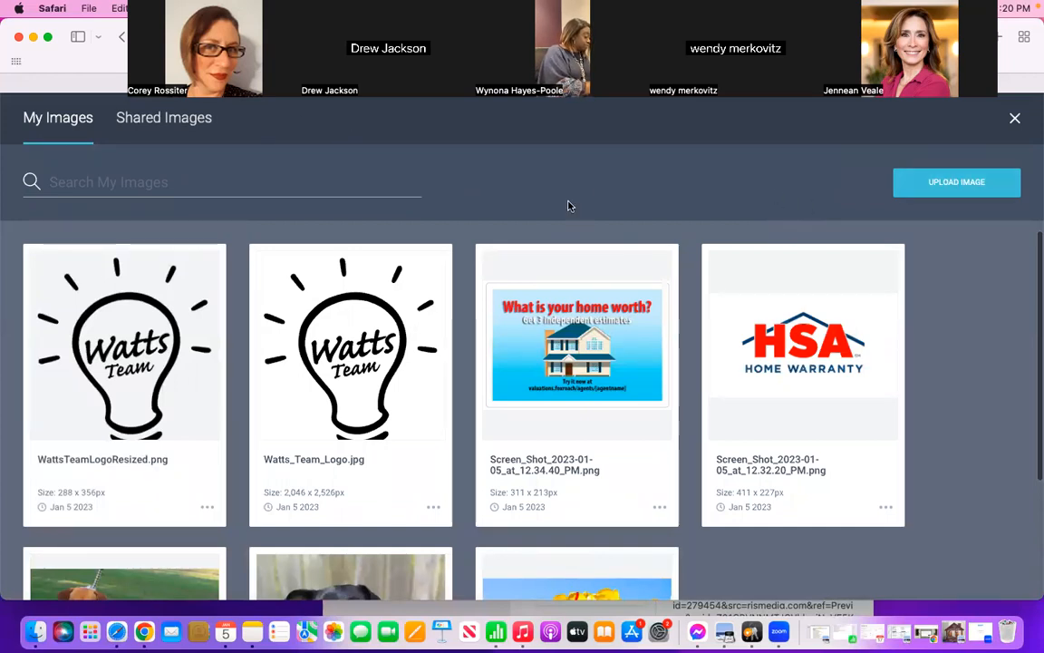
{"action": "left_click", "coordinate": [959, 185]}
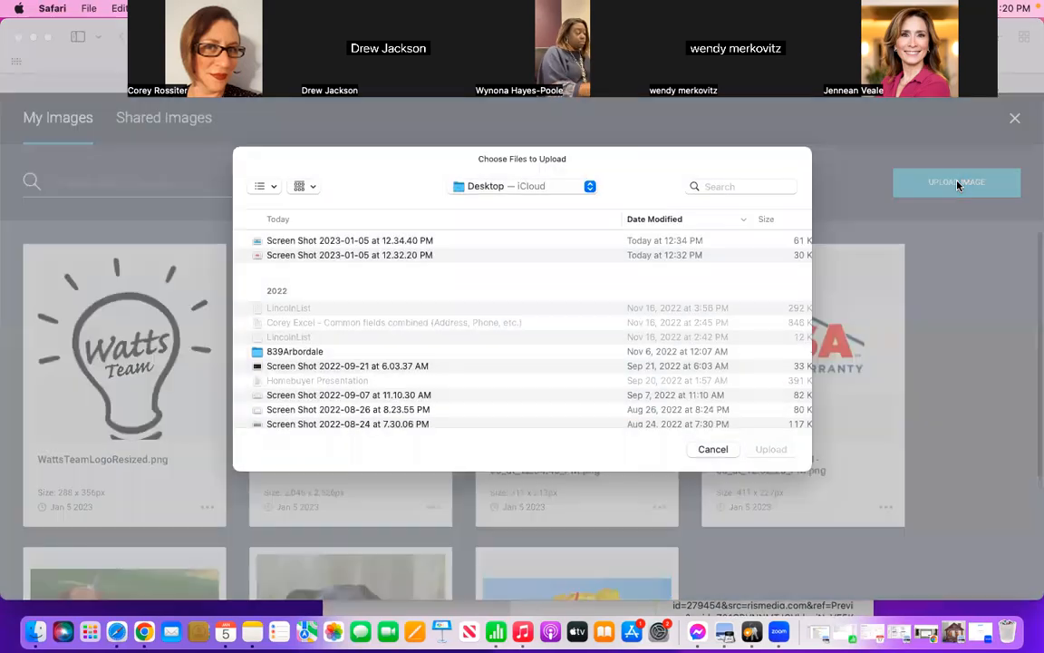
{"action": "left_click", "coordinate": [734, 185]}
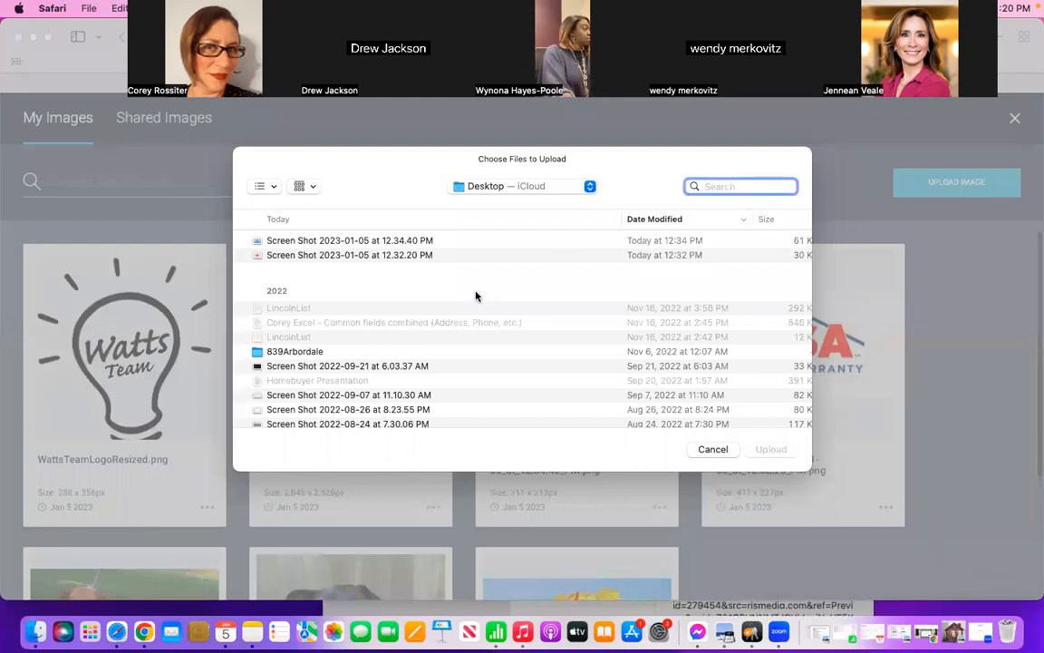
{"action": "left_click", "coordinate": [317, 352]}
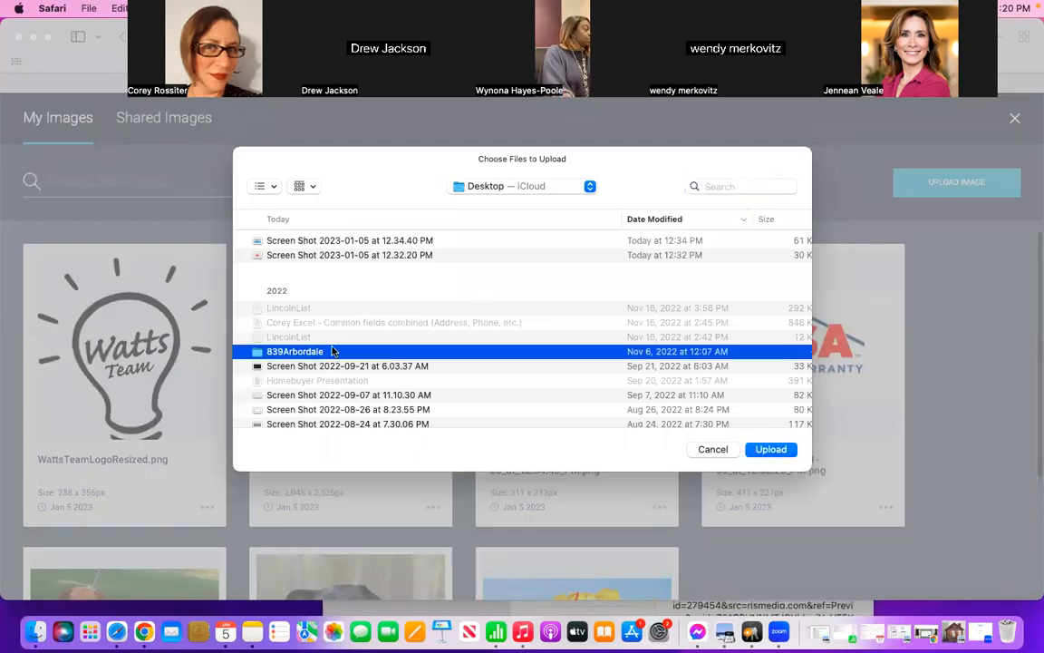
{"action": "double_click", "coordinate": [332, 351]}
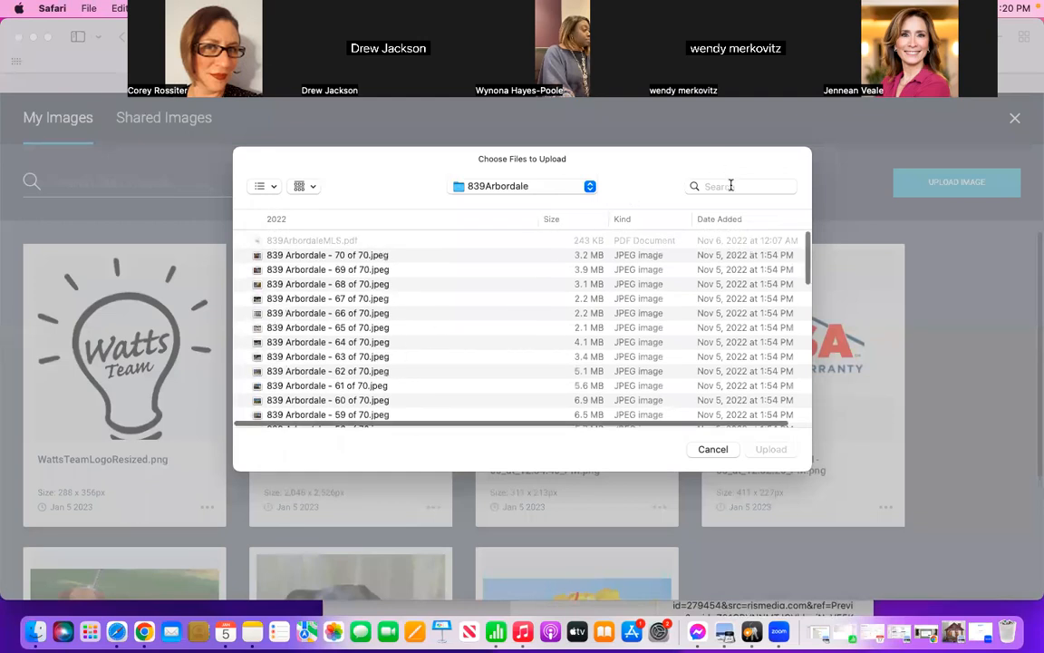
{"action": "left_click", "coordinate": [529, 188]}
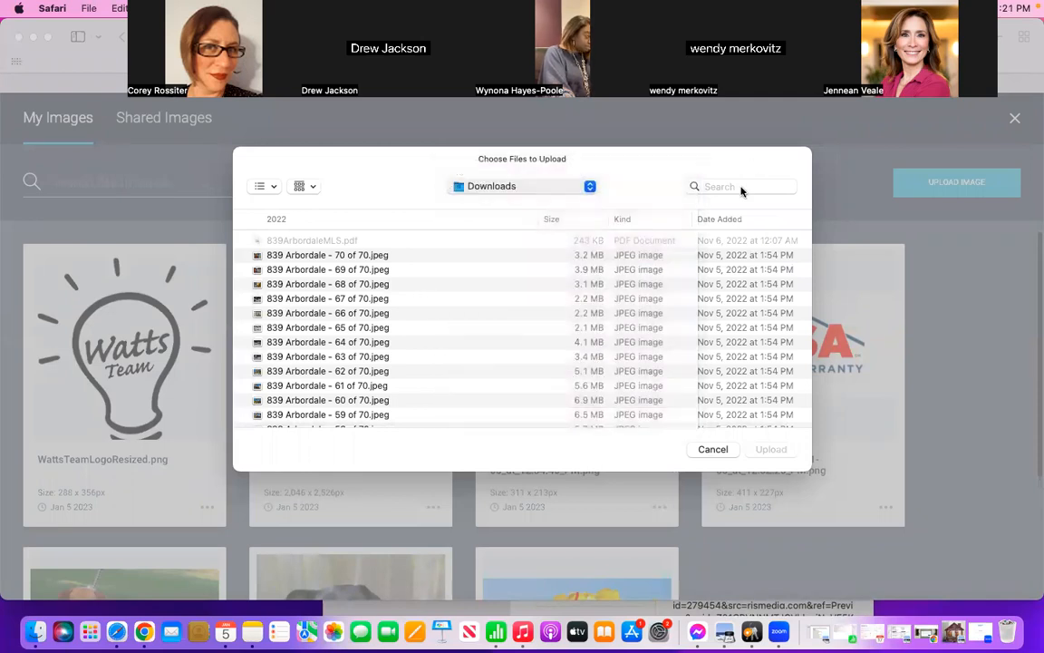
Step: Find the Swedesboro home's JPEG photo by its street address, upload it, and place it as the block's first image
{"action": "left_click", "coordinate": [741, 186]}
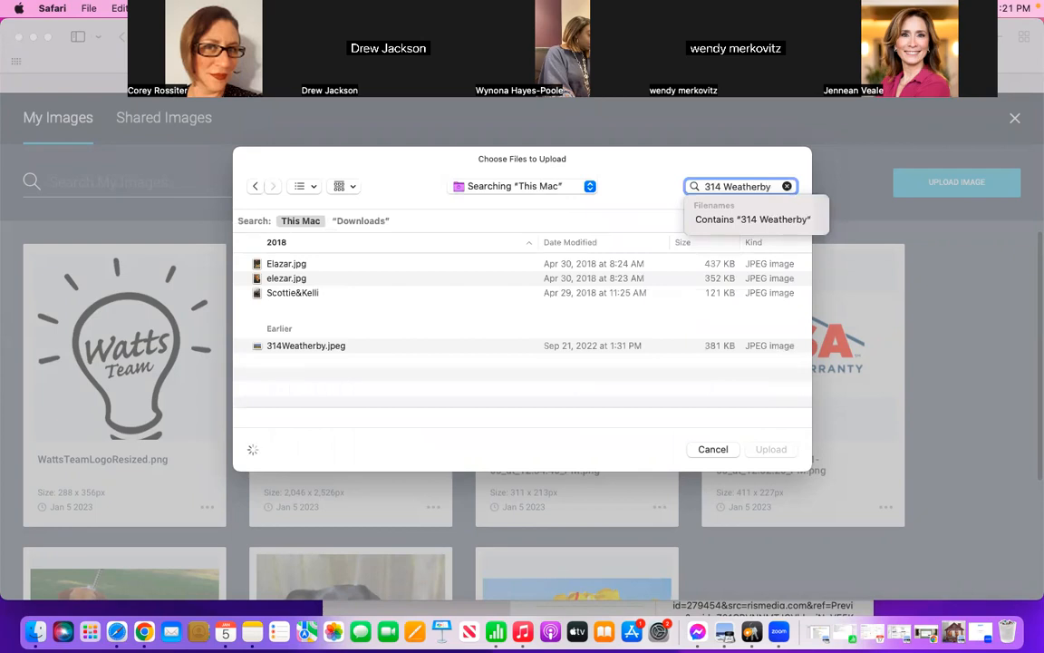
{"action": "left_click", "coordinate": [333, 264]}
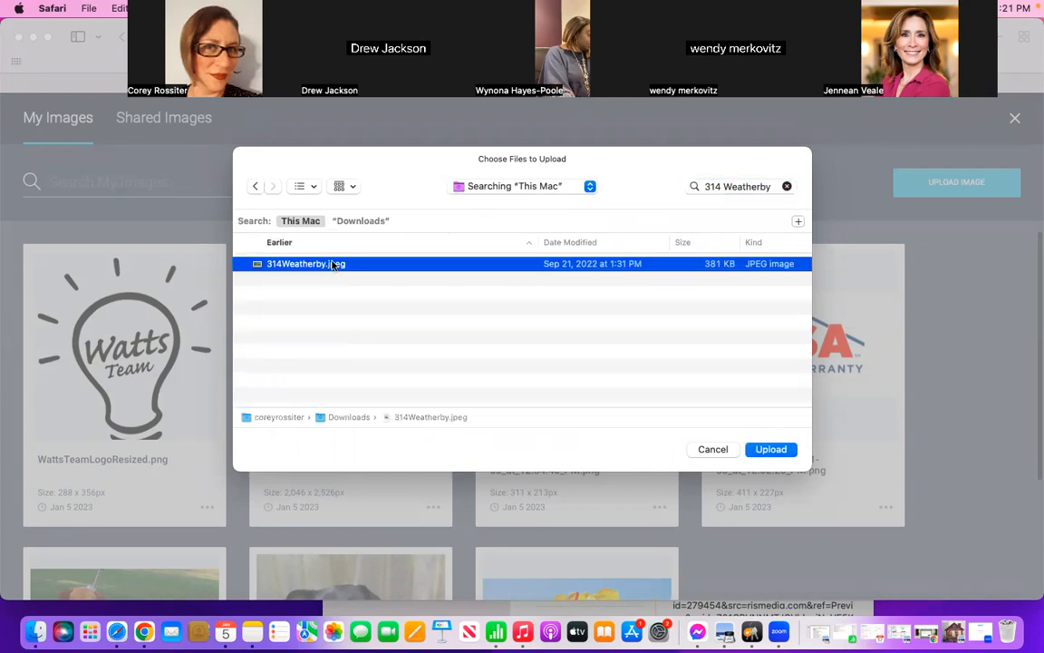
{"action": "left_click", "coordinate": [764, 449]}
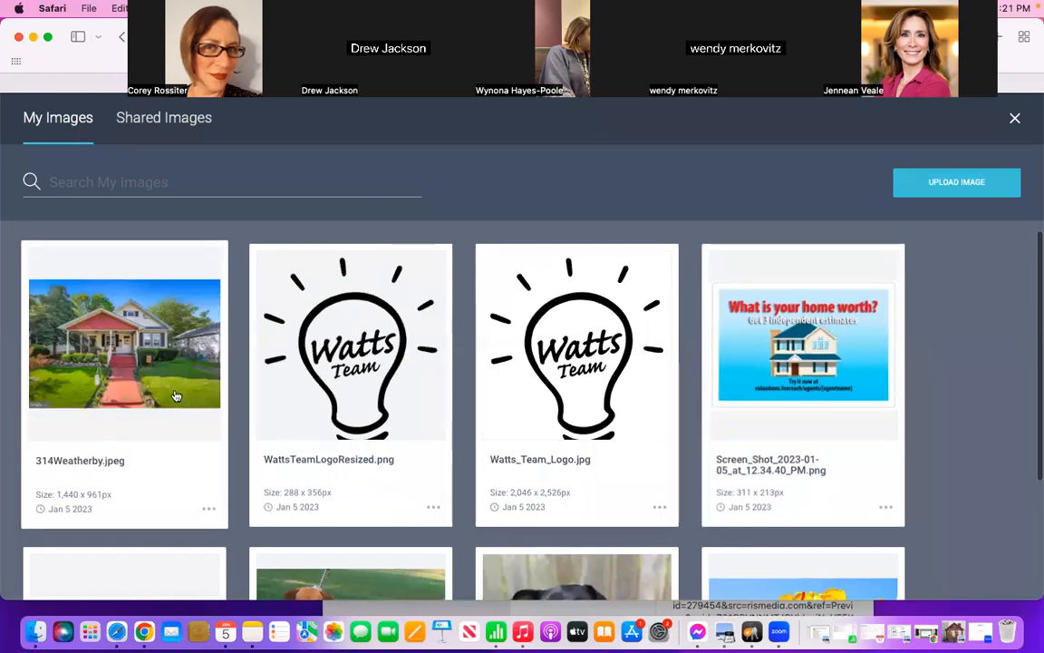
{"action": "left_click", "coordinate": [132, 349]}
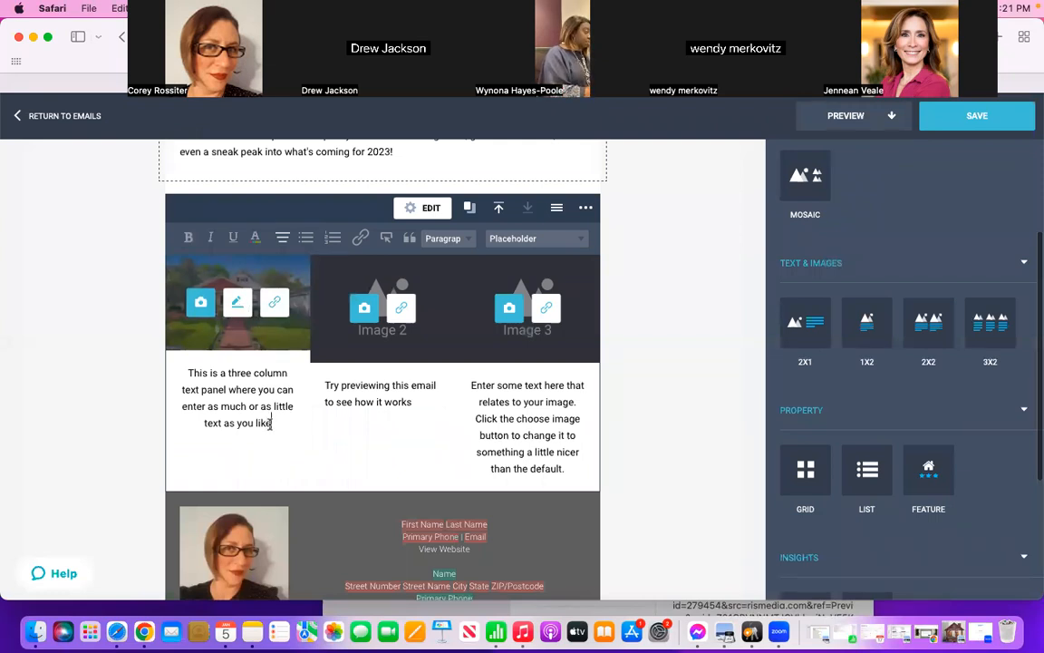
Step: Replace the placeholder text under the first photo with the home's street address and the town Swedesboro
{"action": "left_click_drag", "start_coordinate": [273, 423], "coordinate": [187, 372]}
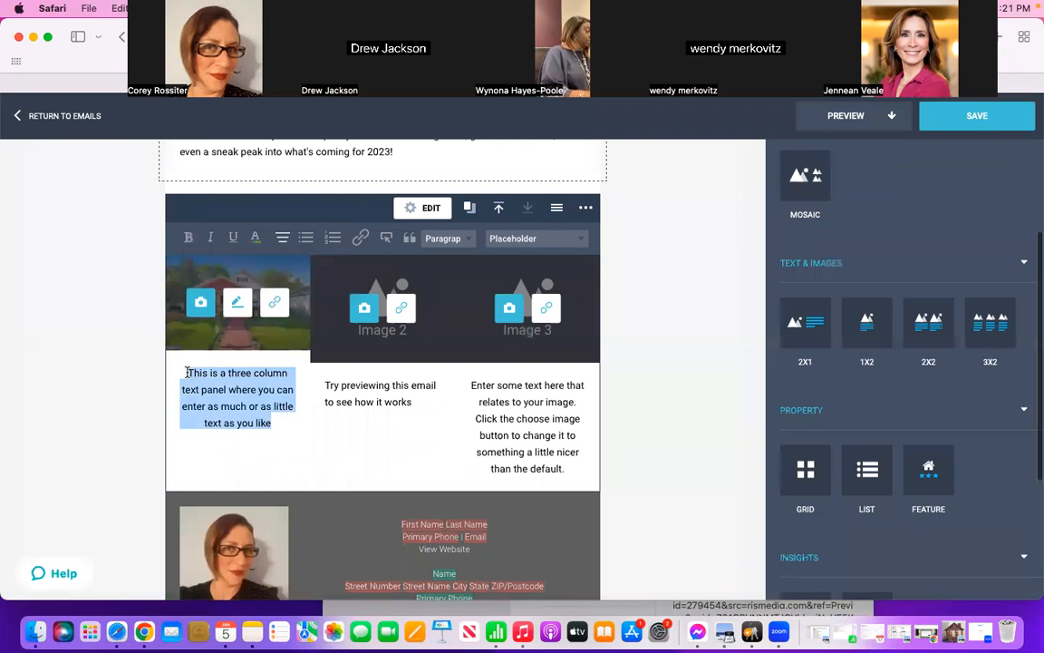
{"action": "key", "text": "BackSpace"}
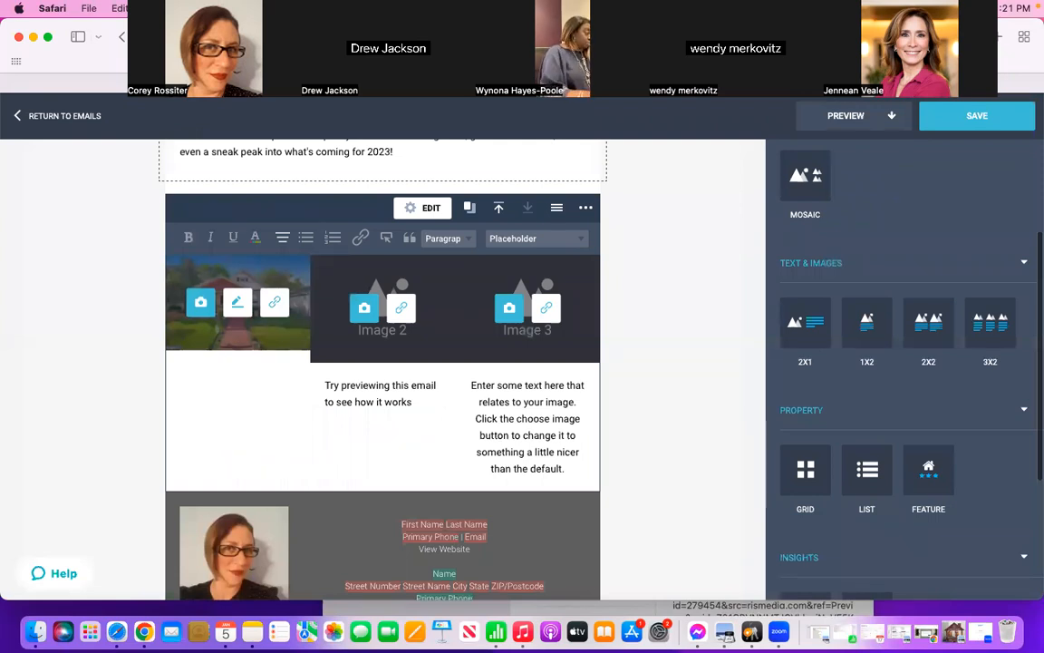
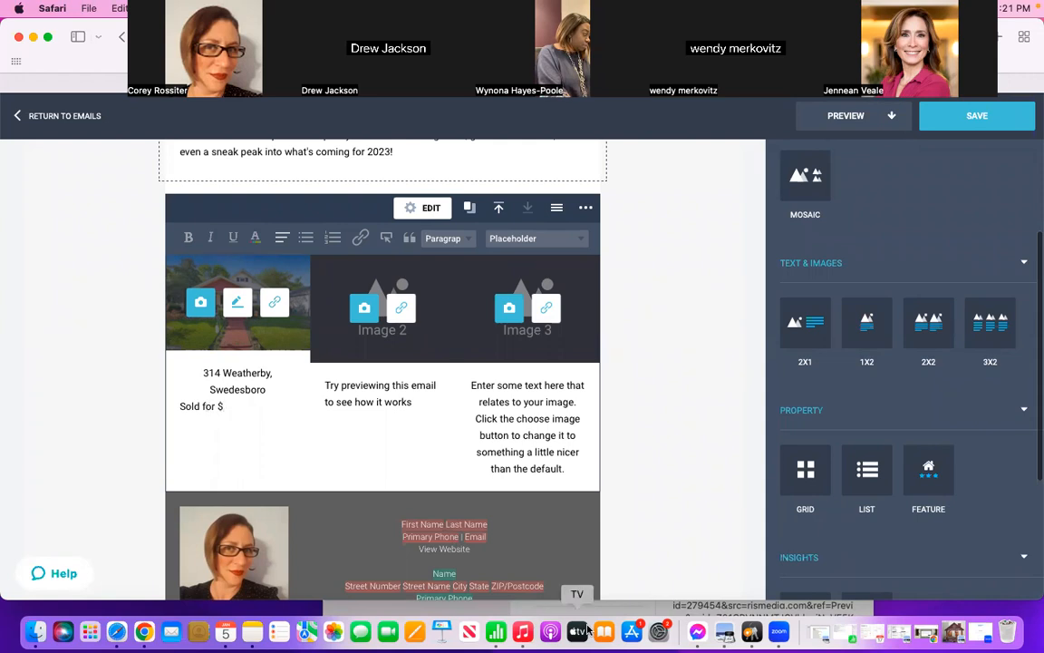
Step: Add "Sold for $227,500" below the first photo's address, taking the price from the 2022 Recap note, and center the whole caption
{"action": "left_click", "coordinate": [254, 632]}
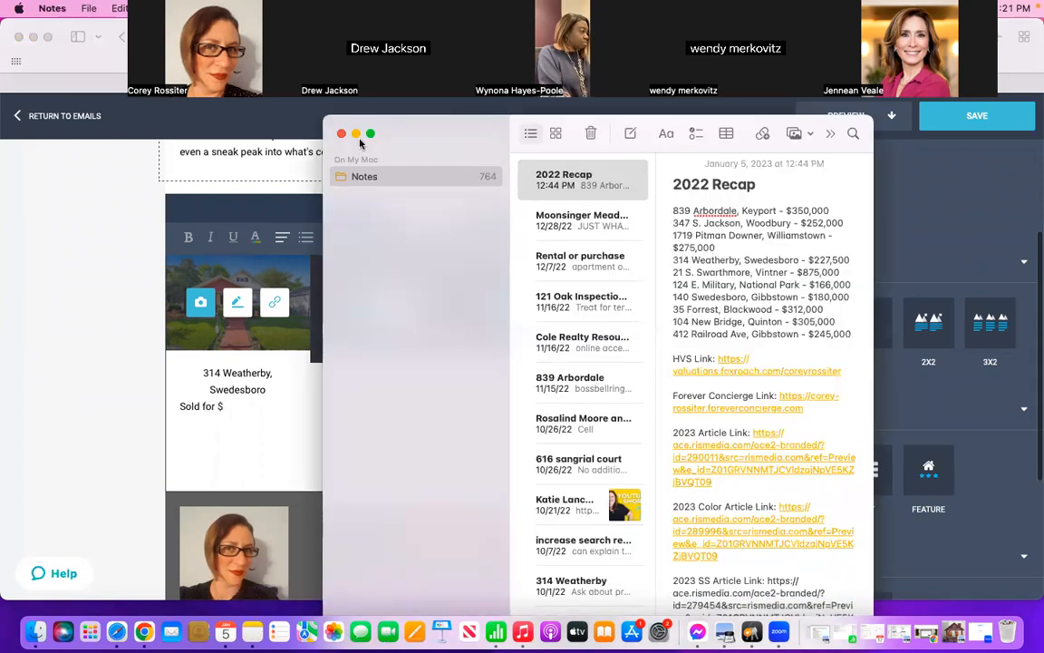
{"action": "left_click", "coordinate": [281, 296]}
{"action": "type", "text": "227,500"}
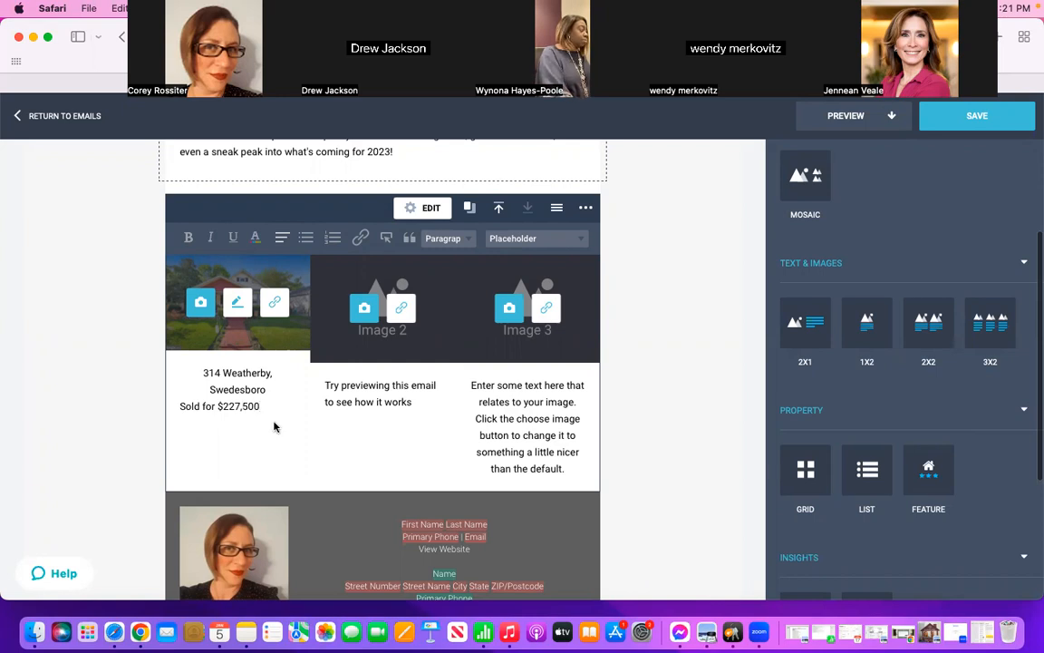
{"action": "left_click_drag", "start_coordinate": [260, 405], "coordinate": [191, 377]}
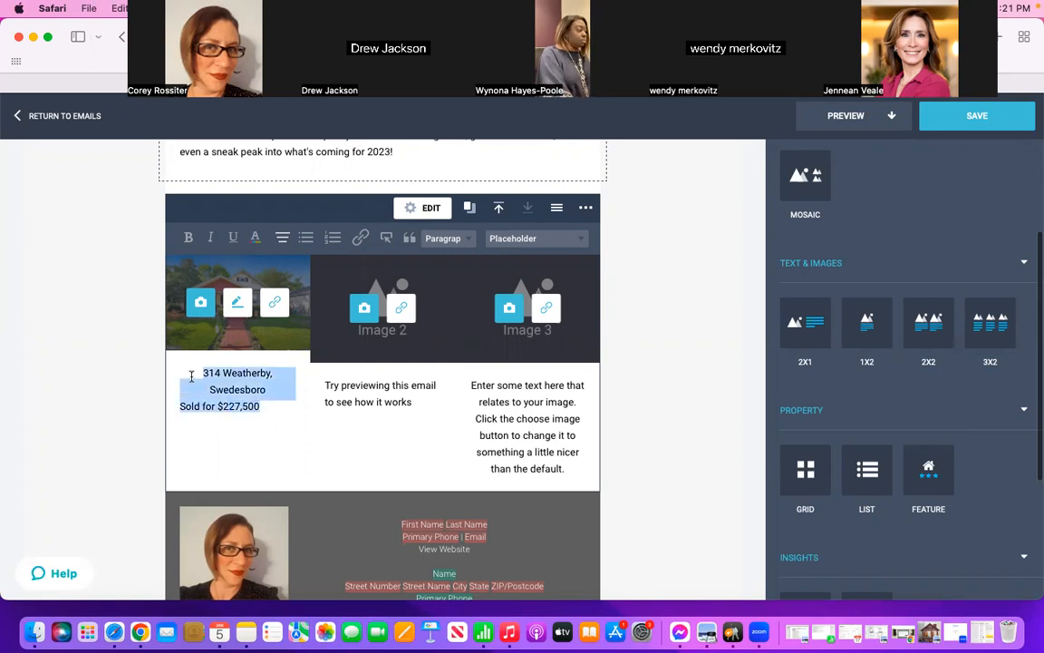
{"action": "left_click", "coordinate": [282, 238]}
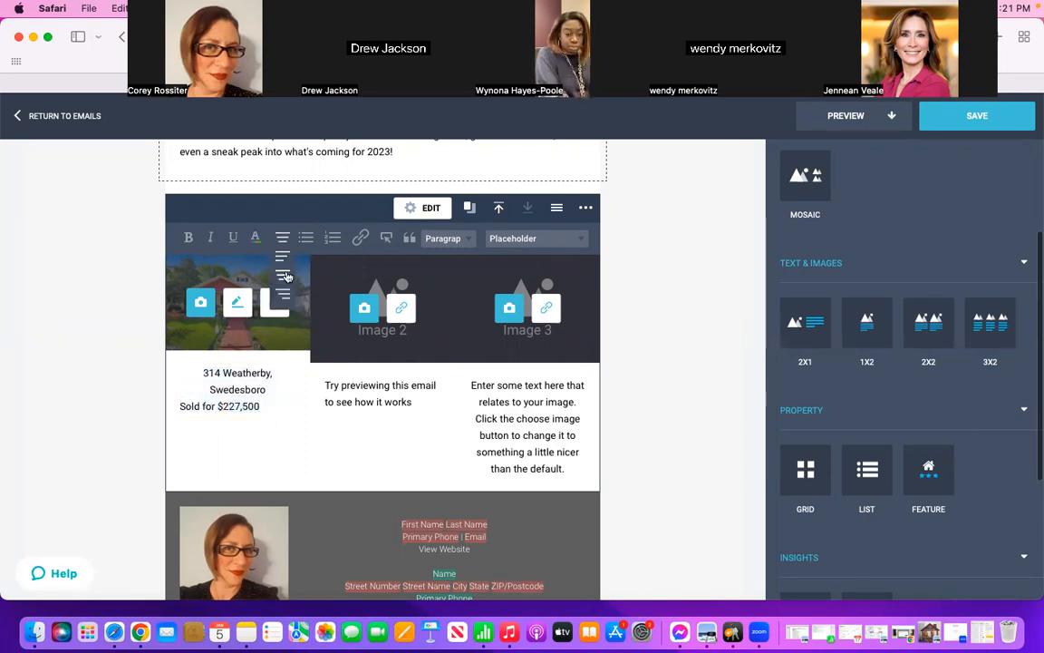
{"action": "left_click", "coordinate": [284, 275]}
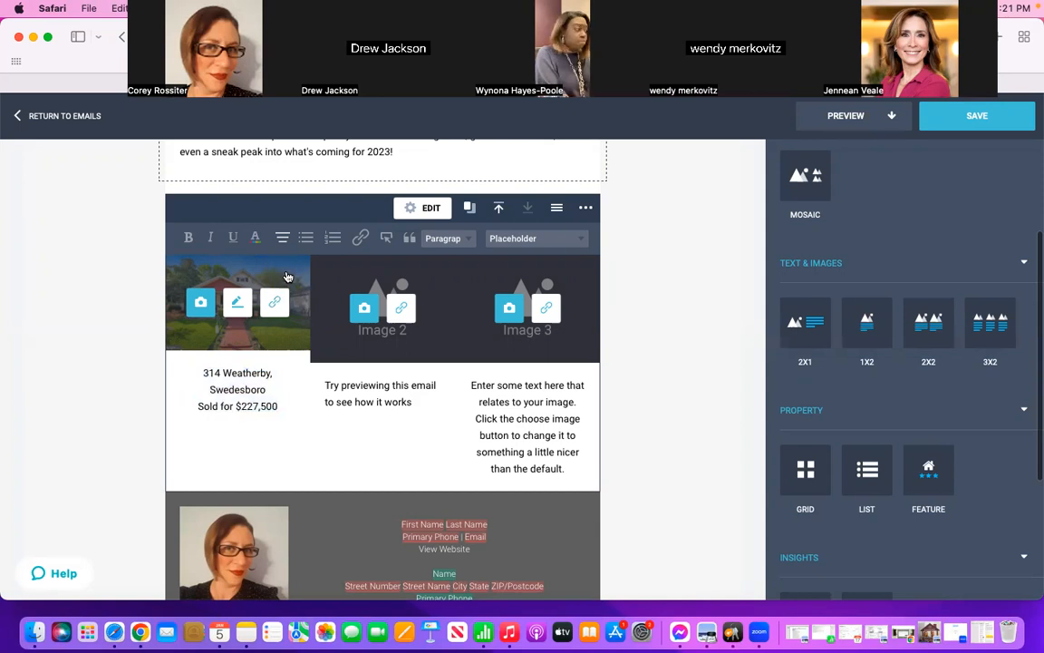
Step: Start an image upload for the block's second image and get ready to search for its file
{"action": "left_click", "coordinate": [364, 310]}
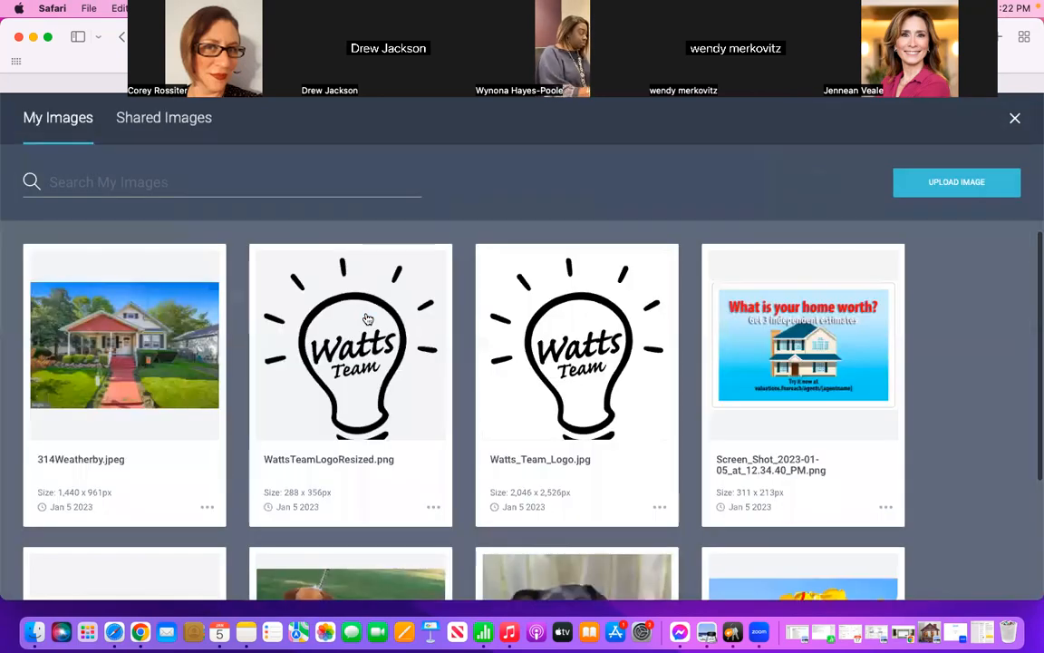
{"action": "left_click", "coordinate": [963, 186]}
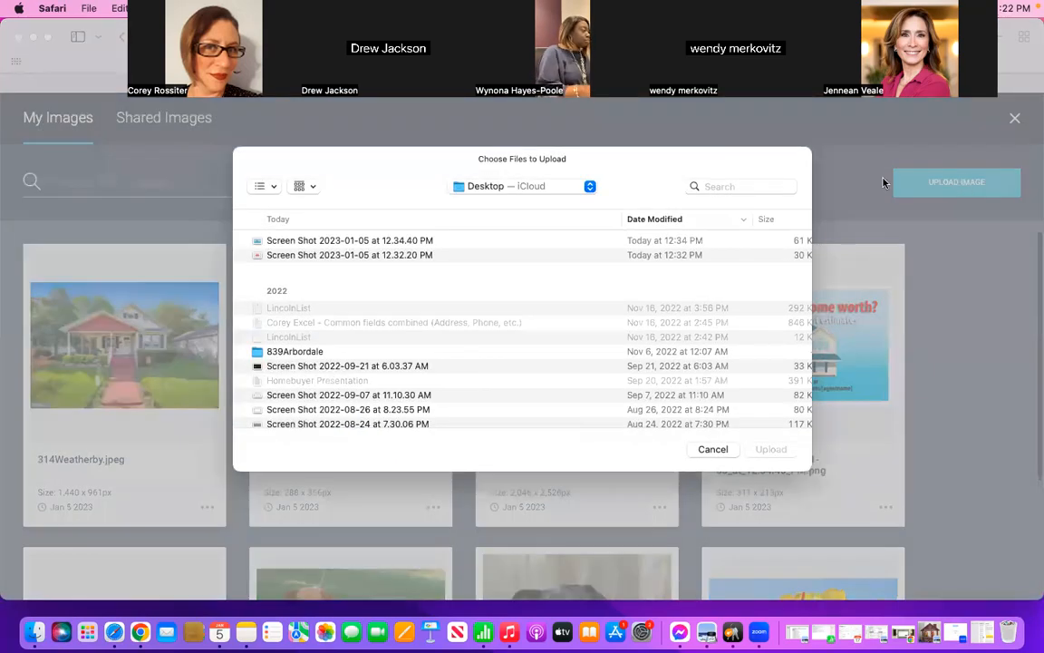
{"action": "left_click", "coordinate": [748, 186]}
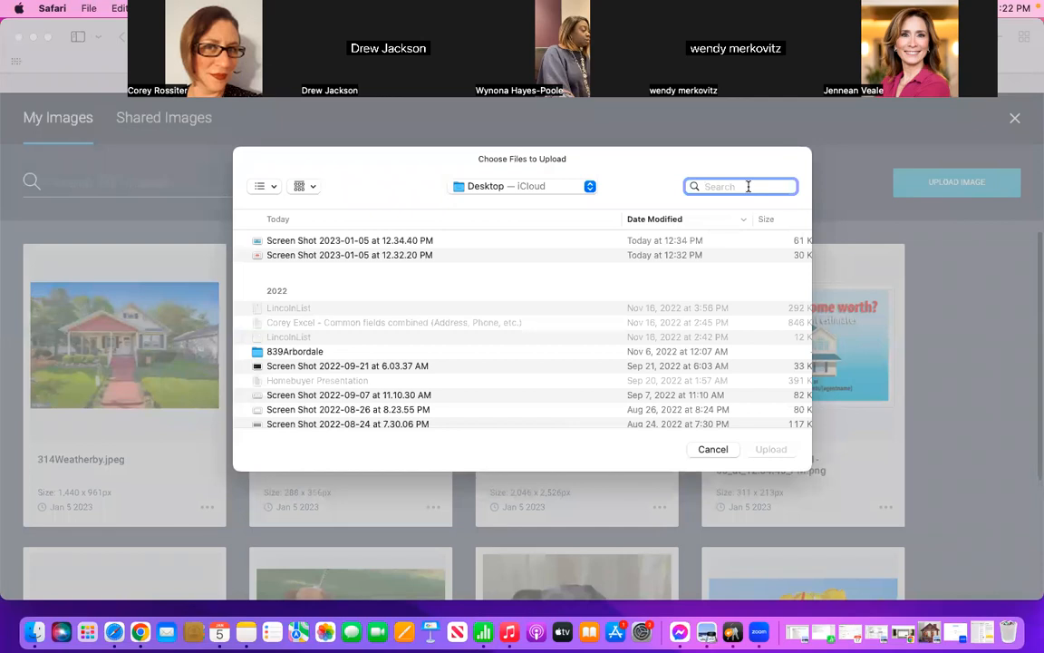
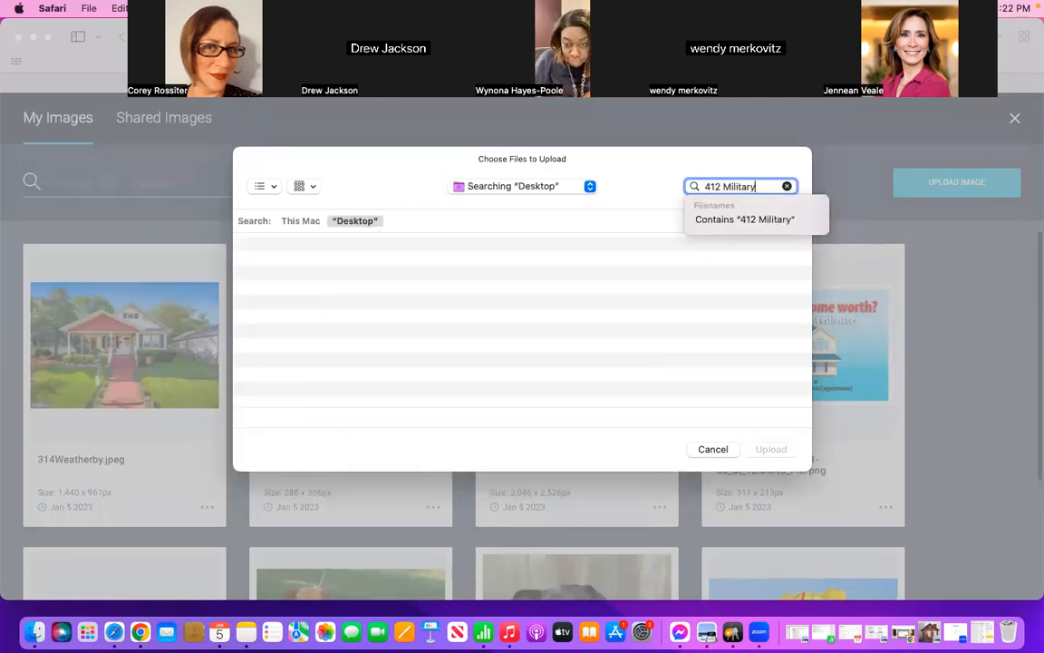
Step: Try to find the National Park home's photo by searching the whole Mac for its street address
{"action": "left_click", "coordinate": [300, 224]}
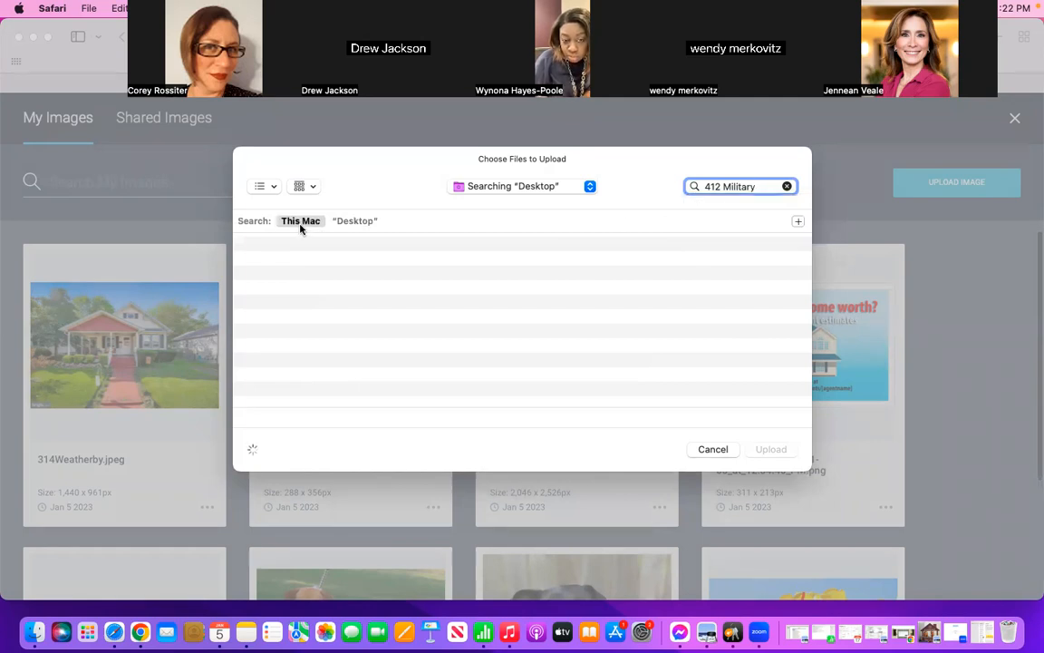
{"action": "left_click", "coordinate": [723, 187]}
{"action": "key", "text": "BackSpace"}
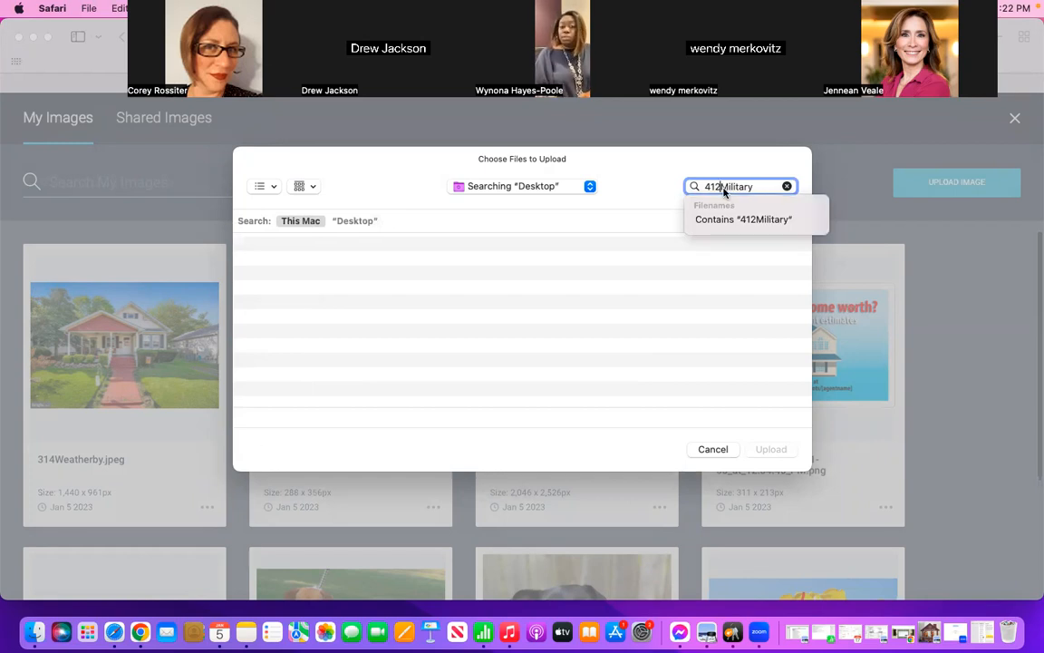
{"action": "type", "text": "E"}
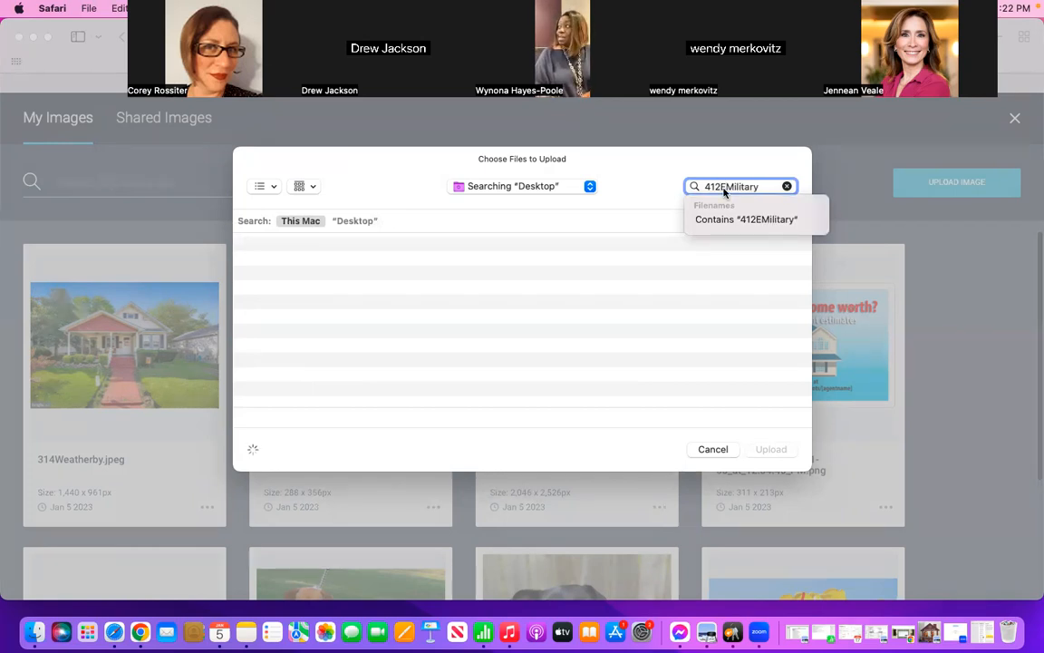
Step: Find the Keyport home's "1 of 70" JPEG by its house number, upload it, and place it as the block's second image
{"action": "double_click", "coordinate": [767, 186]}
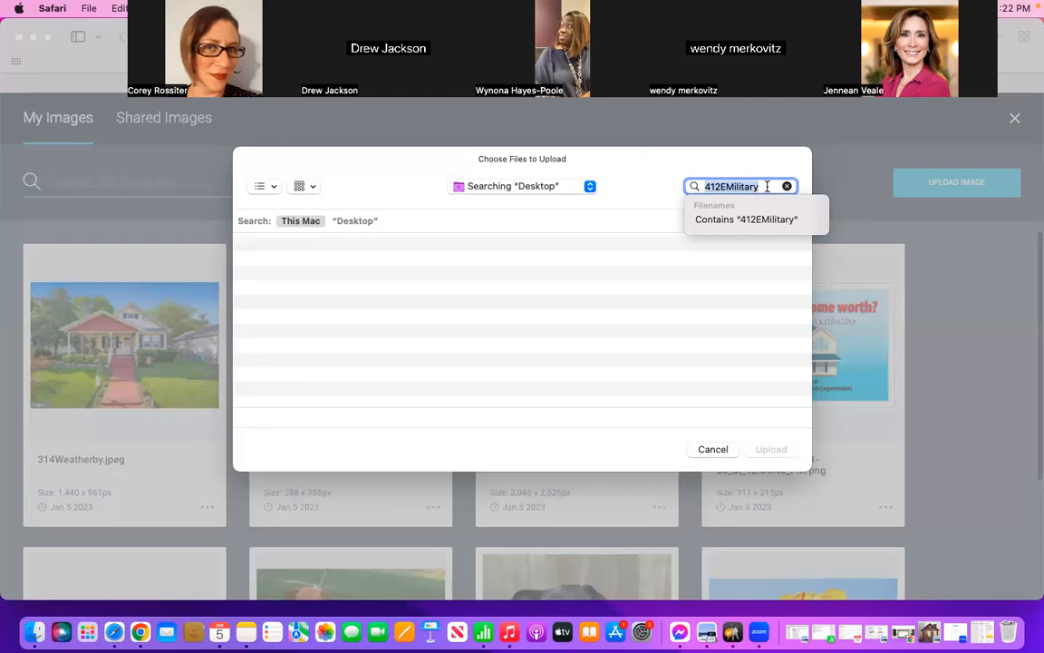
{"action": "type", "text": "839"}
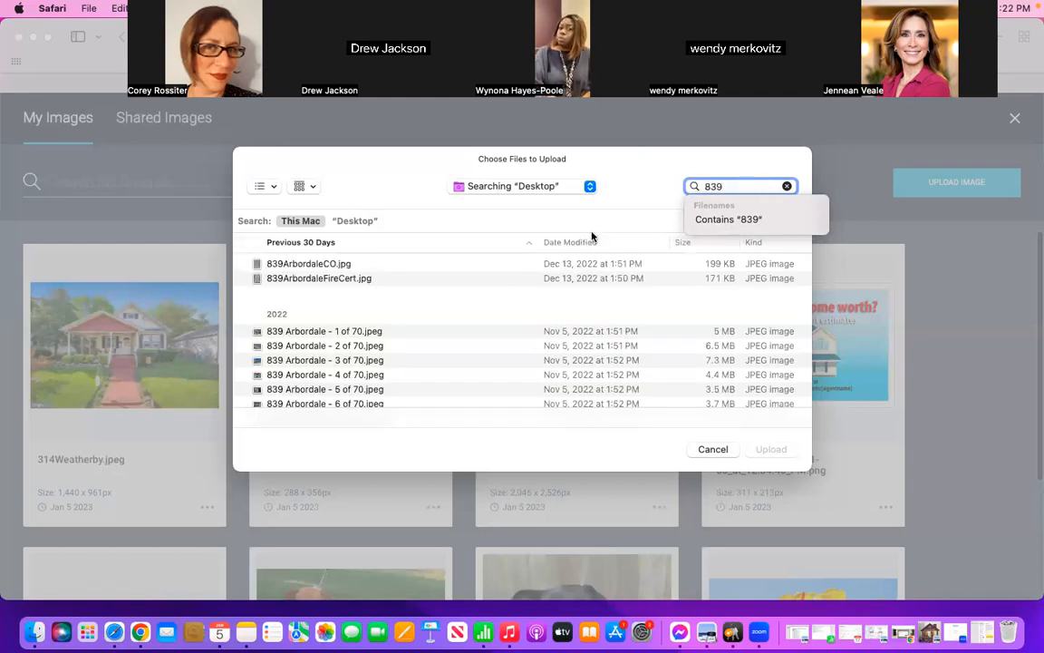
{"action": "scroll", "coordinate": [462, 353], "scroll_direction": "down", "scroll_amount": 1}
{"action": "scroll", "coordinate": [462, 352], "scroll_direction": "down", "scroll_amount": 15}
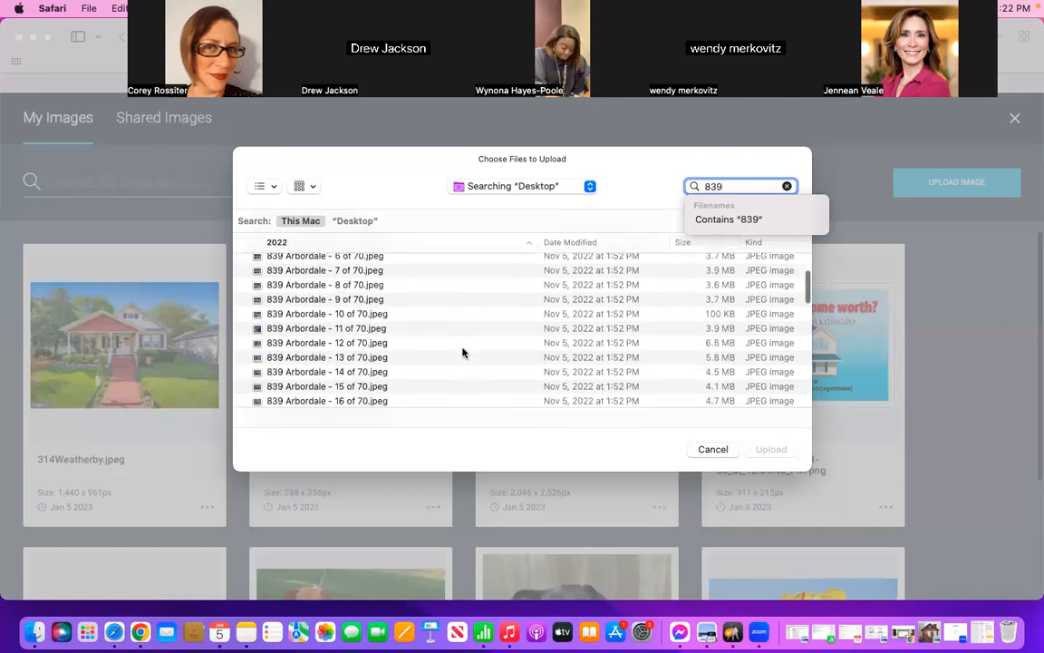
{"action": "scroll", "coordinate": [462, 353], "scroll_direction": "down", "scroll_amount": 10}
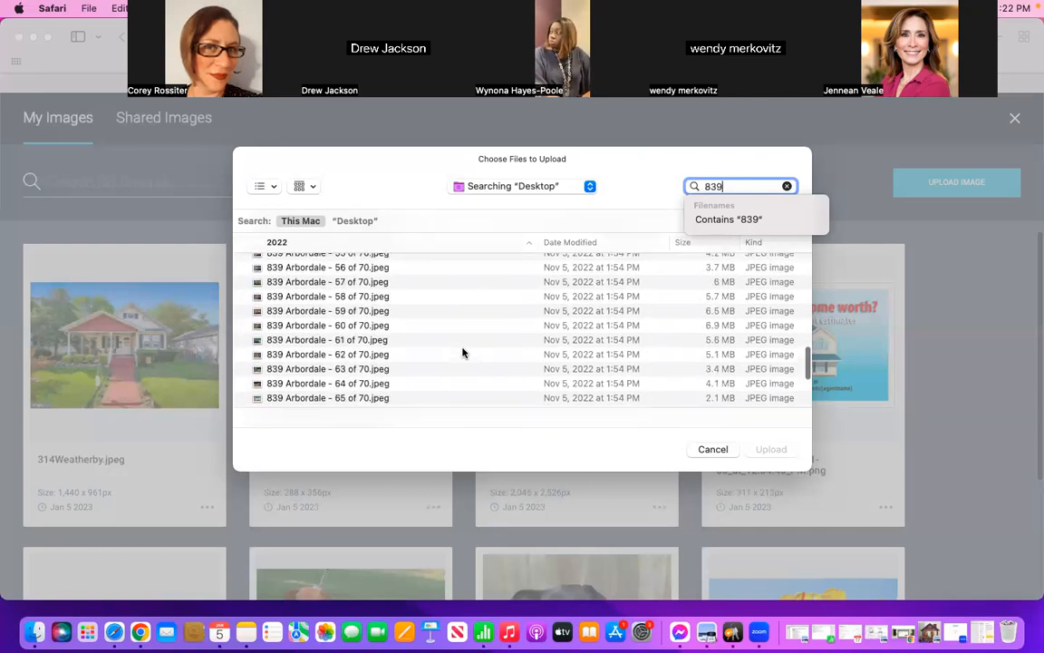
{"action": "scroll", "coordinate": [463, 353], "scroll_direction": "up", "scroll_amount": 20}
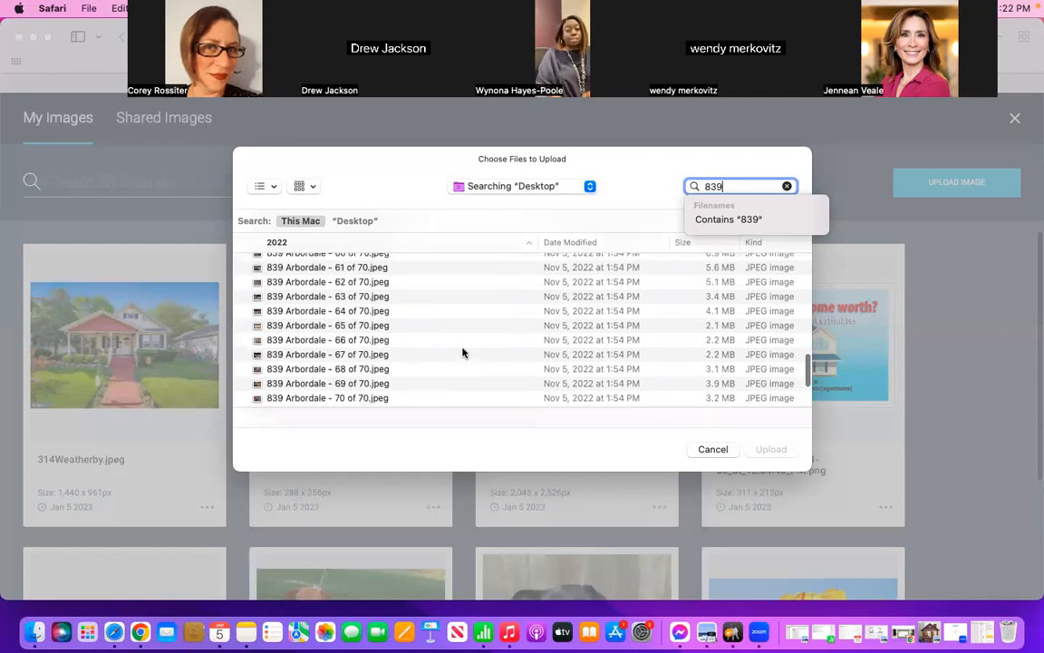
{"action": "scroll", "coordinate": [463, 353], "scroll_direction": "up", "scroll_amount": 5}
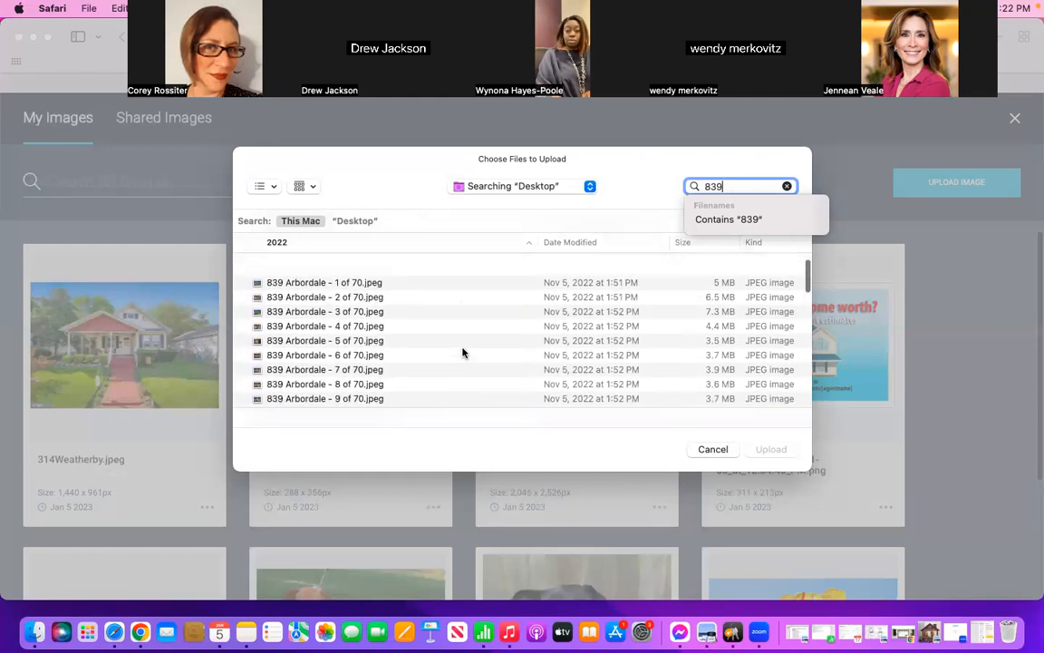
{"action": "left_click", "coordinate": [377, 327]}
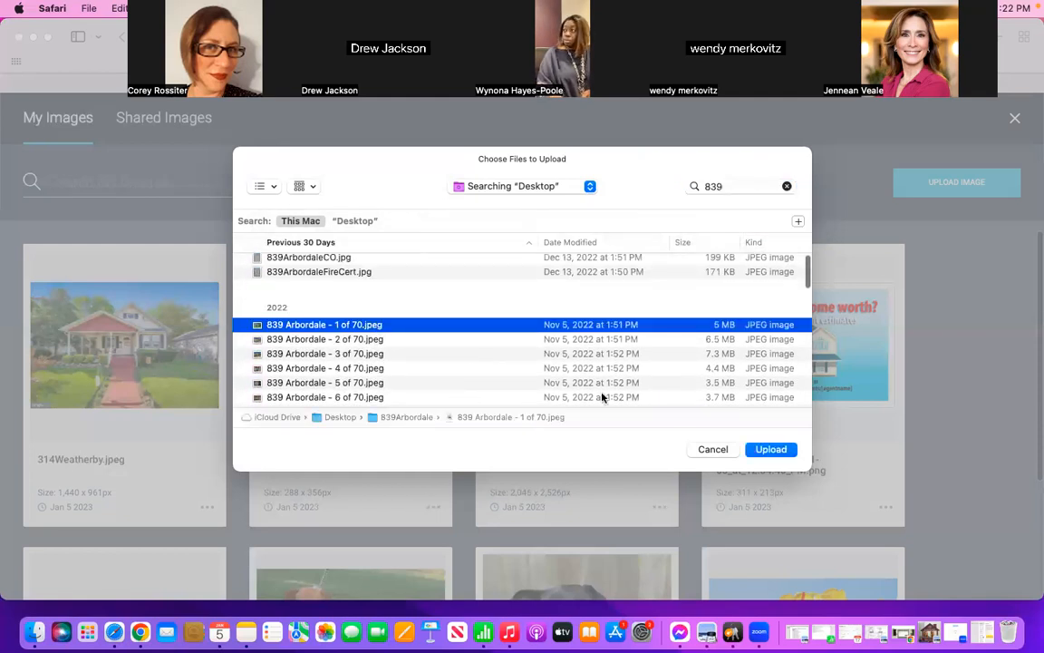
{"action": "left_click", "coordinate": [772, 449]}
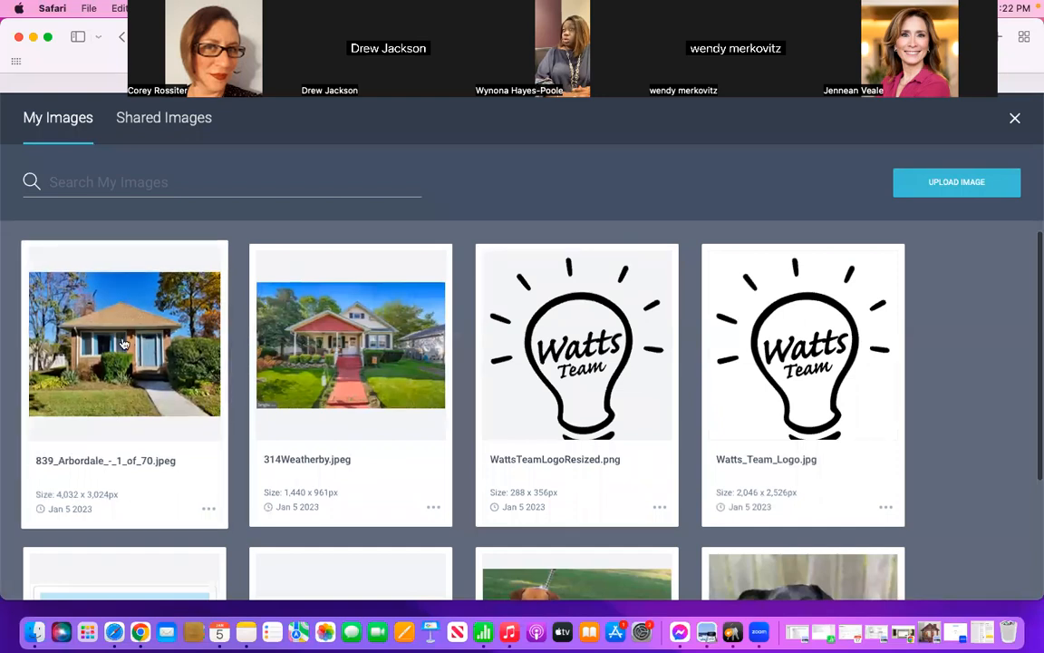
{"action": "left_click", "coordinate": [124, 343]}
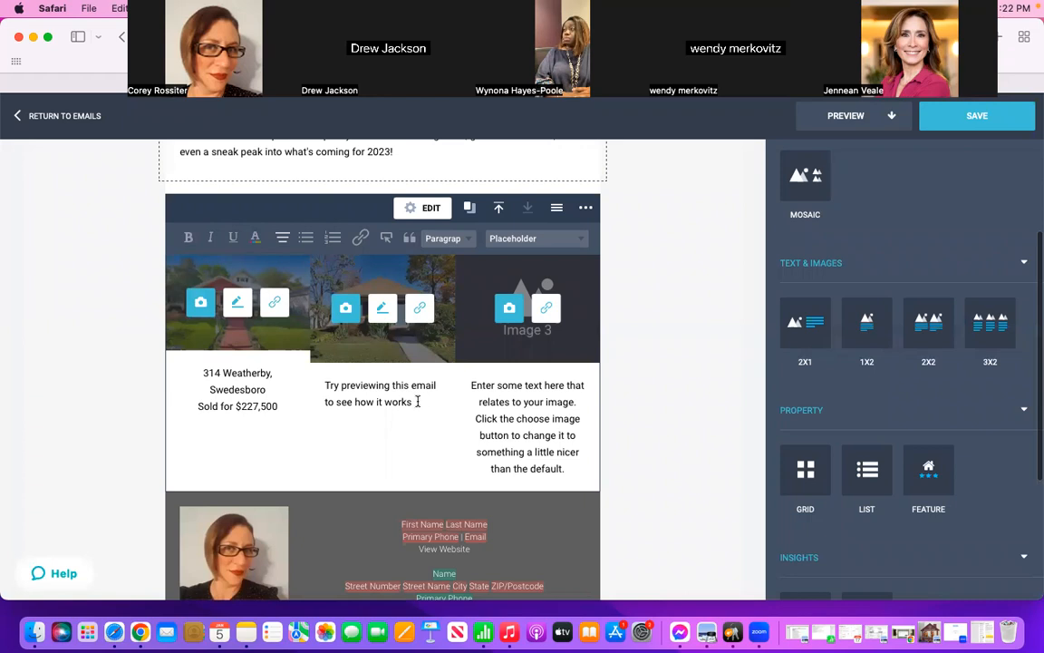
Step: Replace the placeholder text under the second photo with the home's street address, the town Keyport, and the line "Sold for $350,000"
{"action": "left_click_drag", "start_coordinate": [418, 402], "coordinate": [324, 386]}
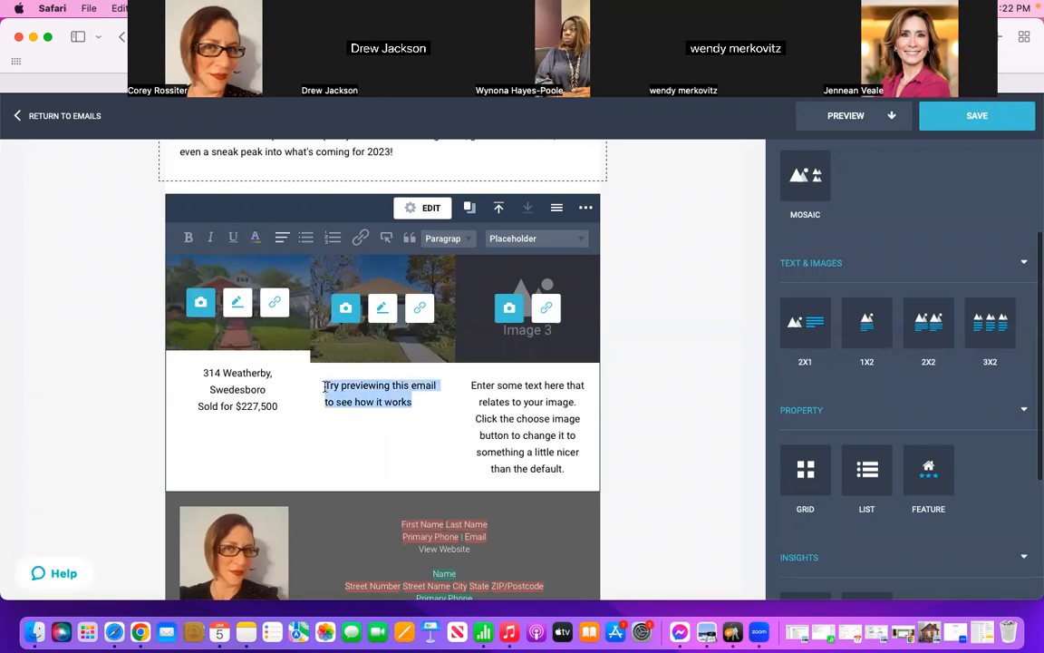
{"action": "key", "text": "BackSpace"}
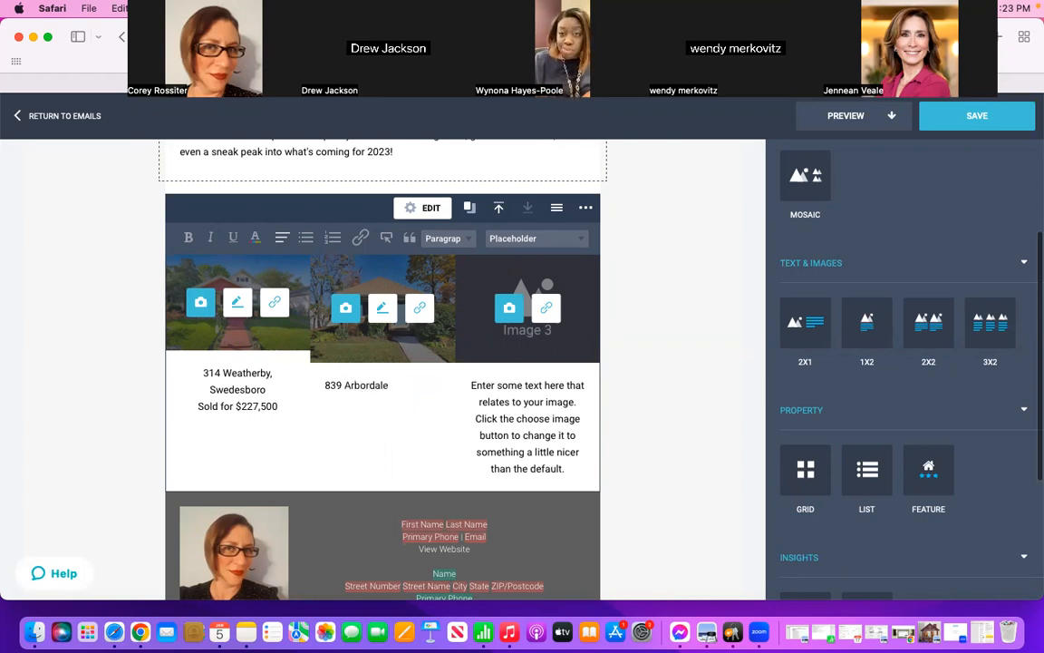
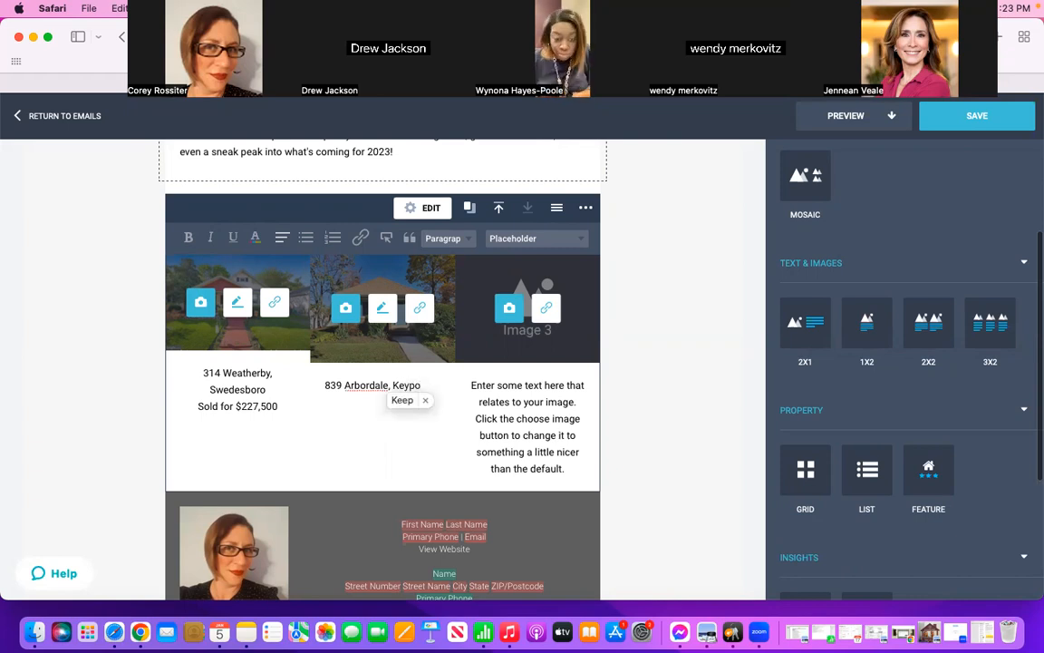
{"action": "type", "text": "Sold"}
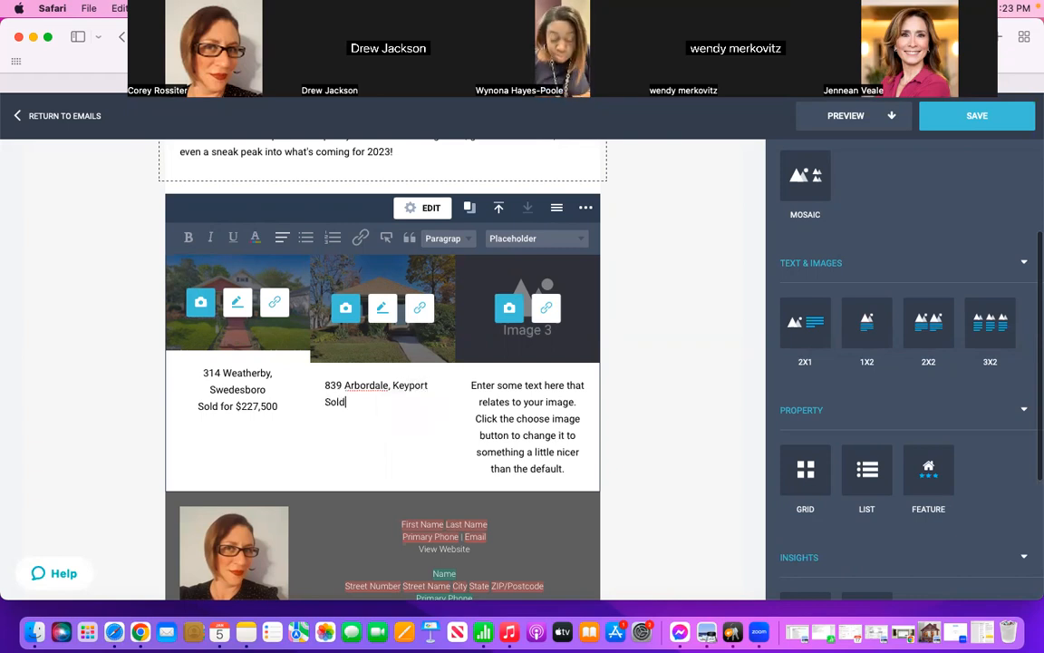
{"action": "type", "text": " for $350,000"}
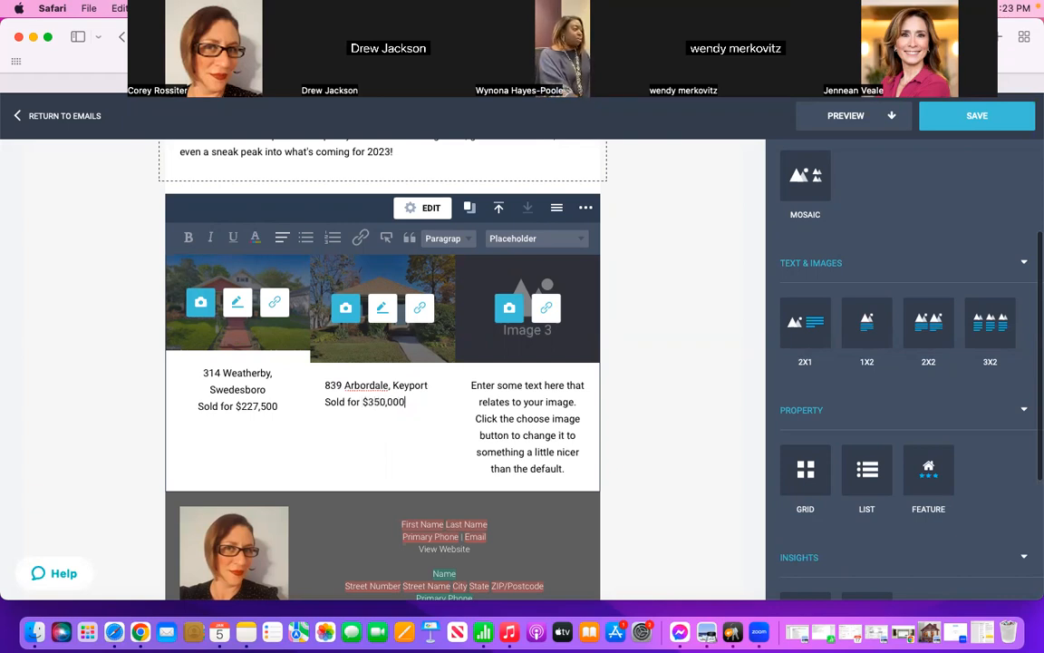
Step: Center the second photo's caption and leave the block's editing mode
{"action": "left_click_drag", "start_coordinate": [371, 402], "coordinate": [325, 382]}
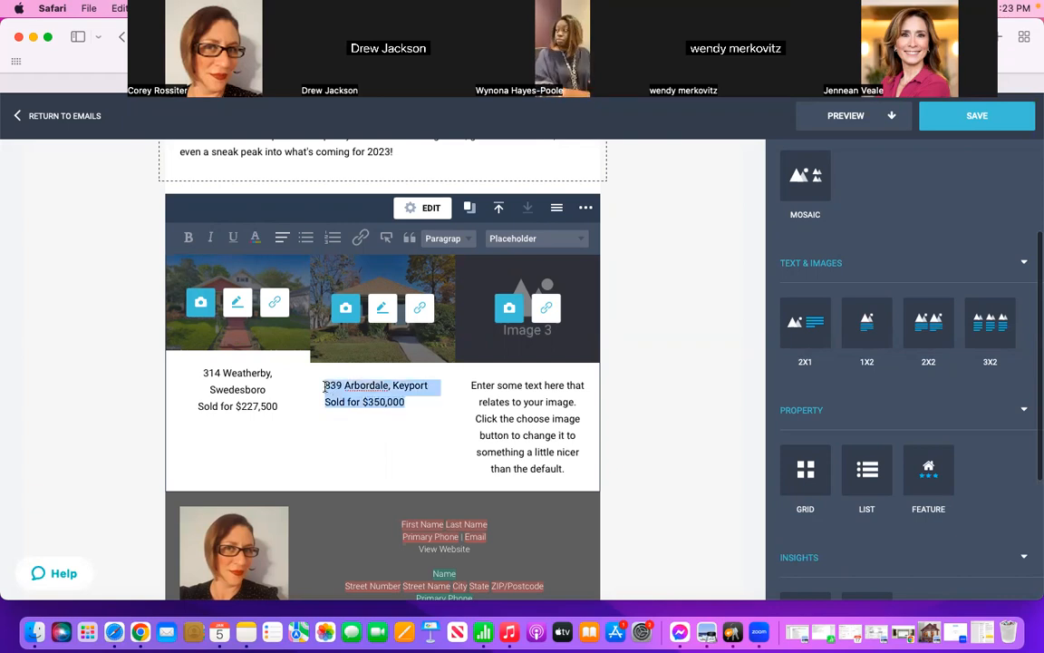
{"action": "left_click", "coordinate": [283, 238]}
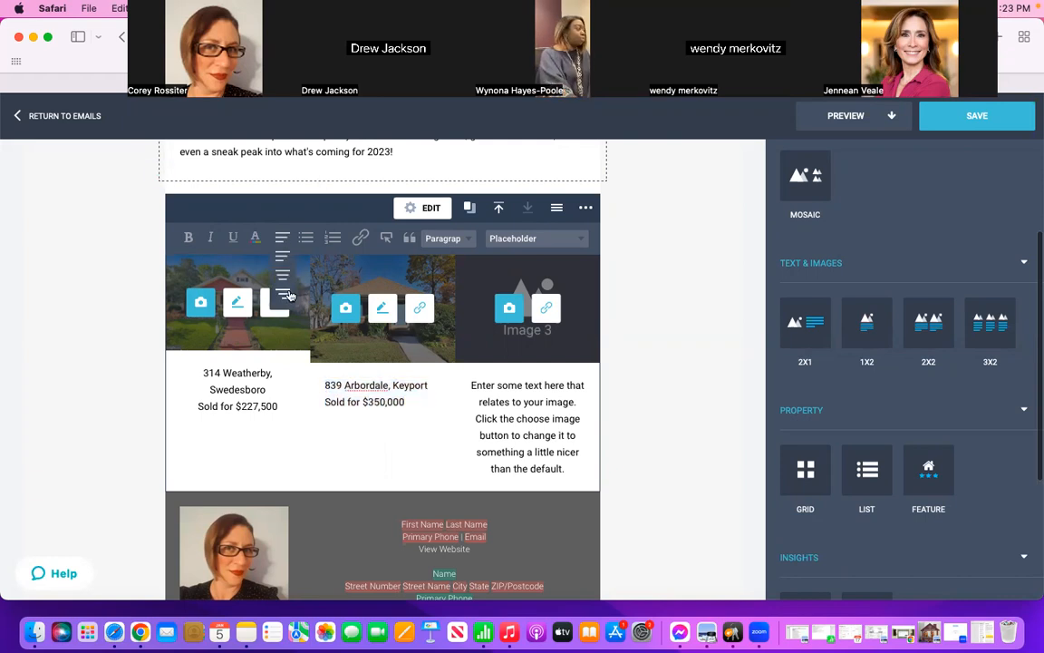
{"action": "left_click", "coordinate": [282, 280]}
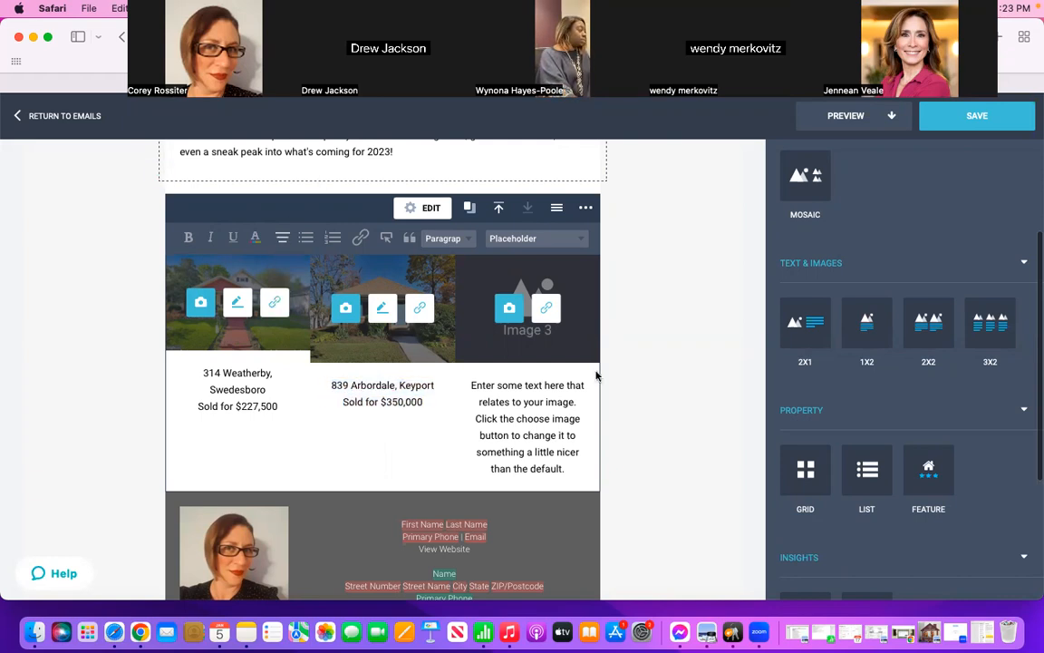
{"action": "left_click", "coordinate": [642, 377]}
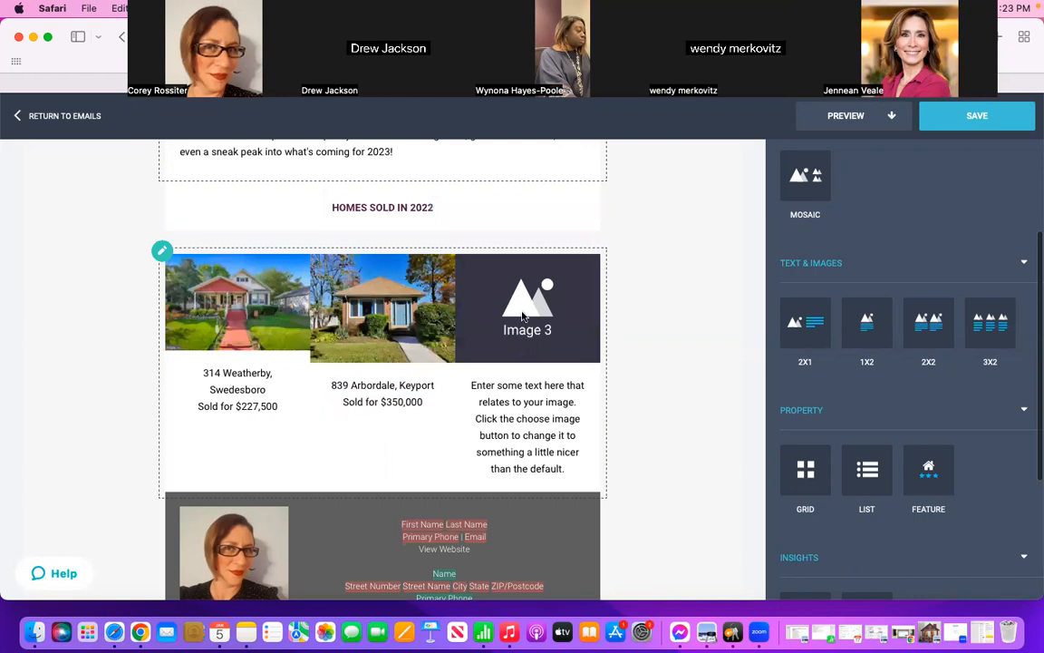
Step: Try to add another 3X2 text and images block to the email near the sold-home photos
{"action": "scroll", "coordinate": [683, 324], "scroll_direction": "down", "scroll_amount": 2}
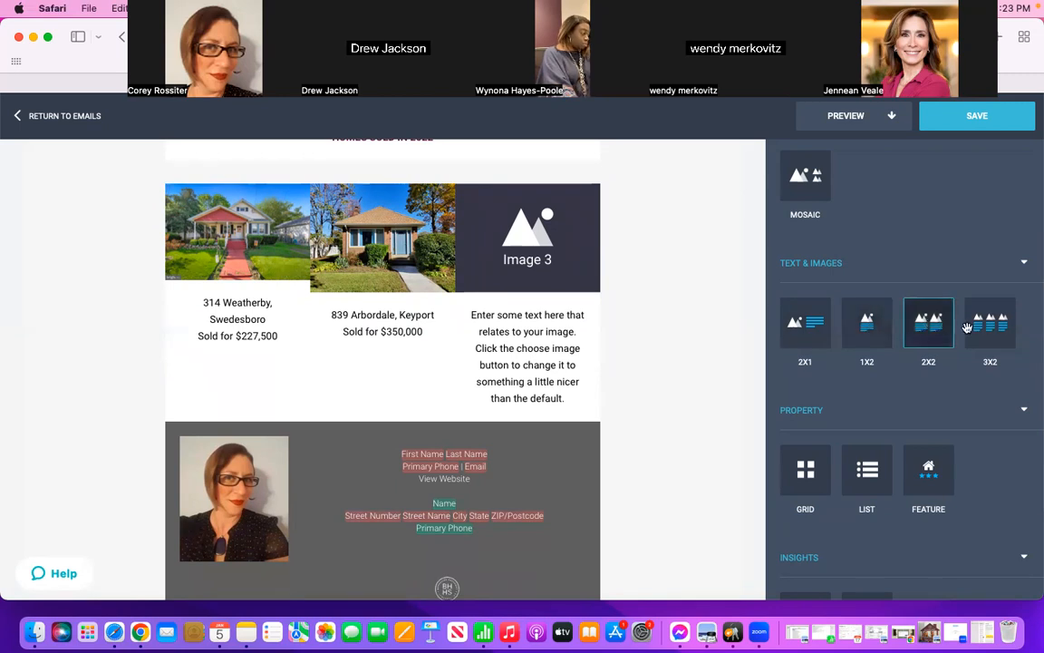
{"action": "left_click_drag", "start_coordinate": [979, 332], "coordinate": [608, 331]}
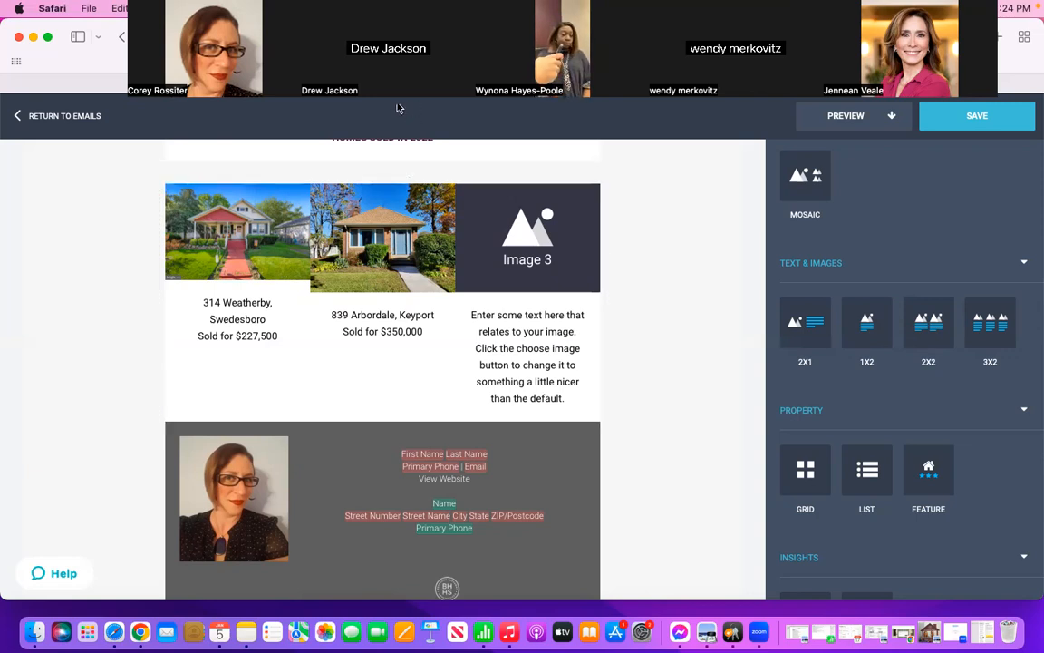
{"action": "scroll", "coordinate": [689, 394], "scroll_direction": "up", "scroll_amount": 5}
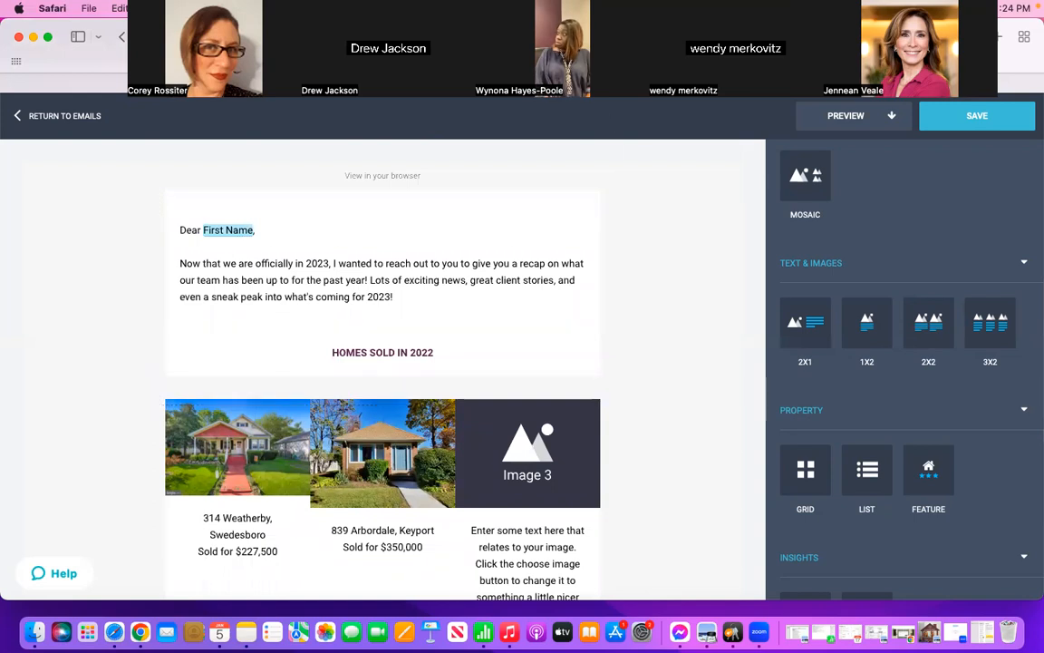
Step: Add a 3X2 text and images block between the sold-home photos and the contact footer
{"action": "scroll", "coordinate": [624, 255], "scroll_direction": "down", "scroll_amount": 1}
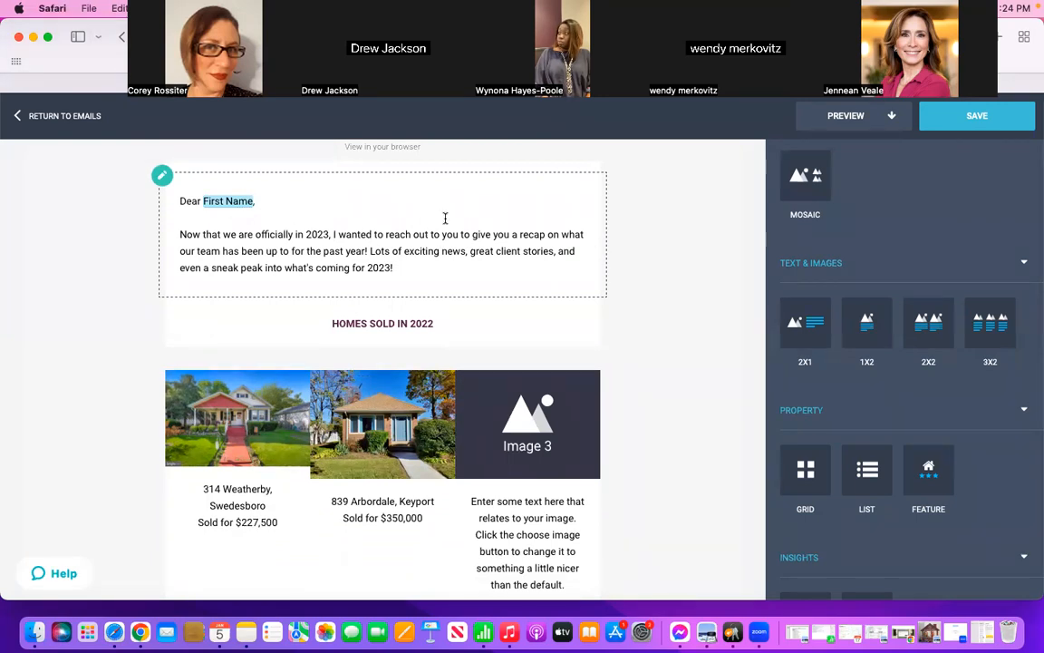
{"action": "scroll", "coordinate": [444, 221], "scroll_direction": "down", "scroll_amount": 2}
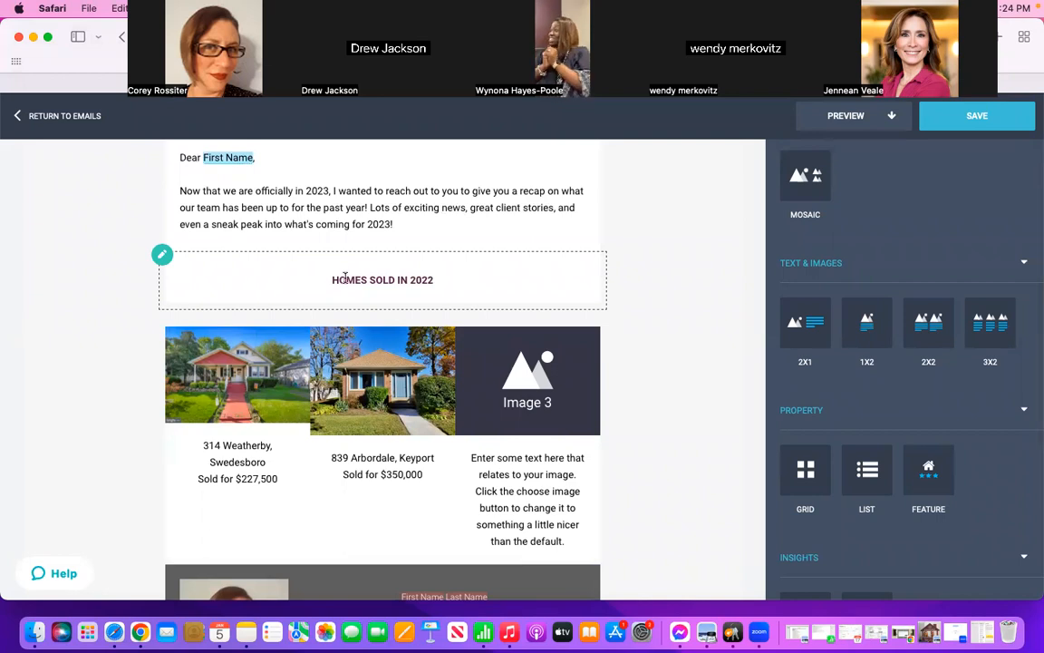
{"action": "scroll", "coordinate": [444, 280], "scroll_direction": "down", "scroll_amount": 4}
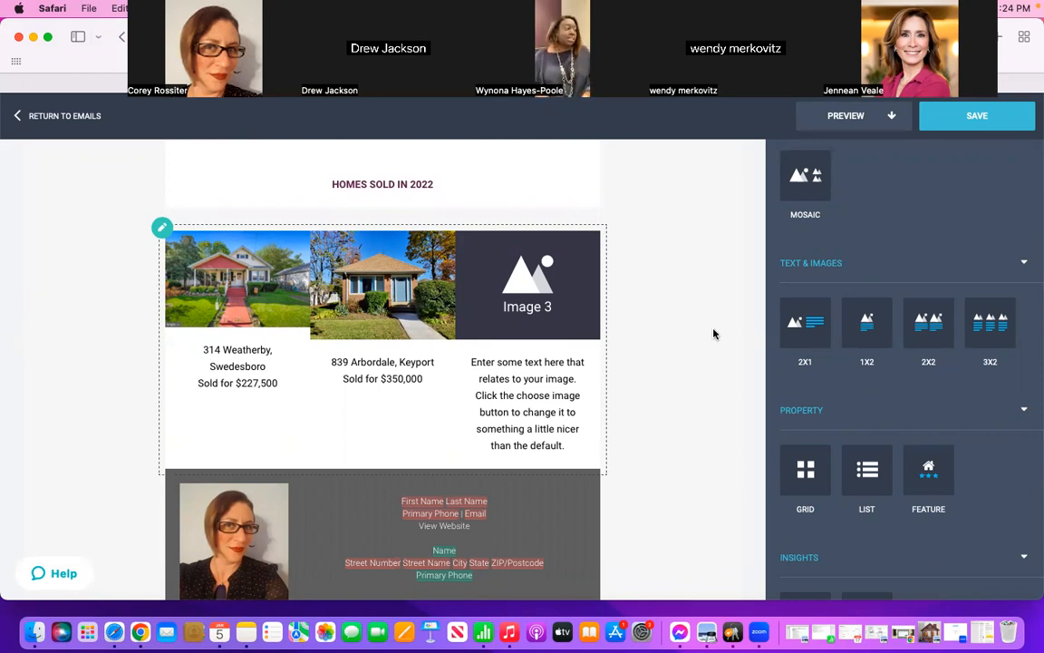
{"action": "scroll", "coordinate": [714, 334], "scroll_direction": "down", "scroll_amount": 3}
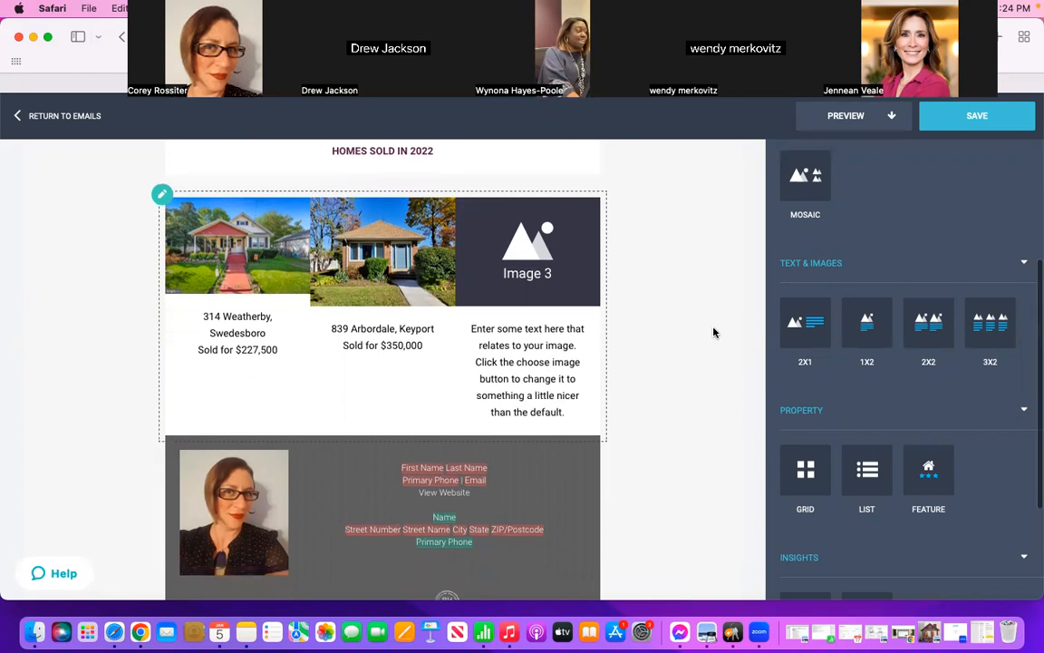
{"action": "scroll", "coordinate": [714, 333], "scroll_direction": "down", "scroll_amount": 2}
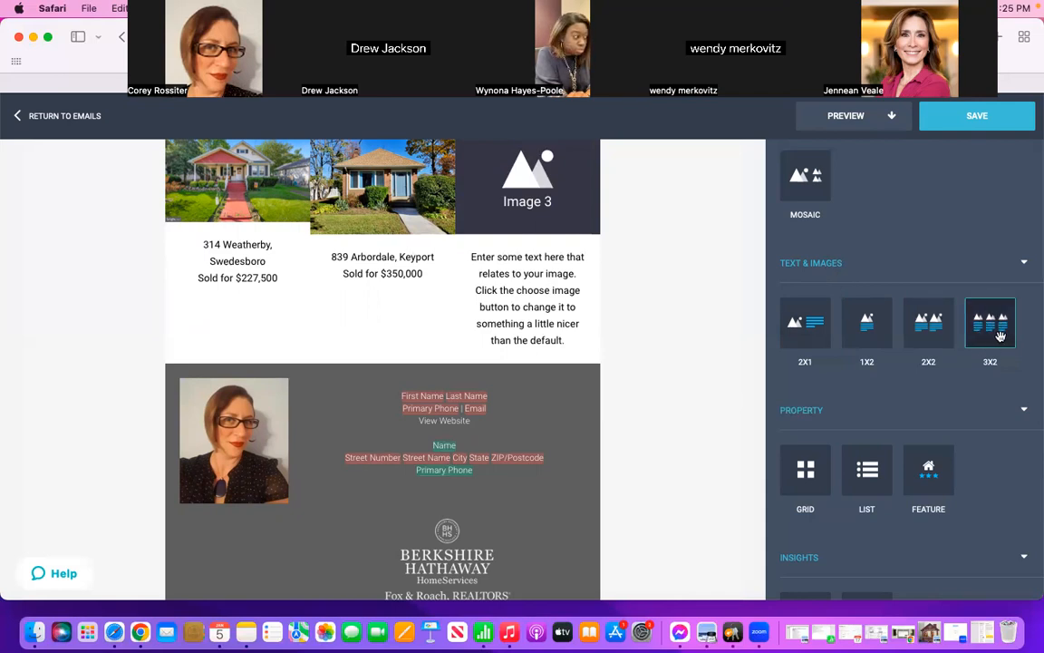
{"action": "mouse_move", "coordinate": [990, 334]}
{"action": "left_mouse_down"}
{"action": "mouse_move", "coordinate": [349, 367]}
{"action": "mouse_move", "coordinate": [377, 369]}
{"action": "left_mouse_up"}
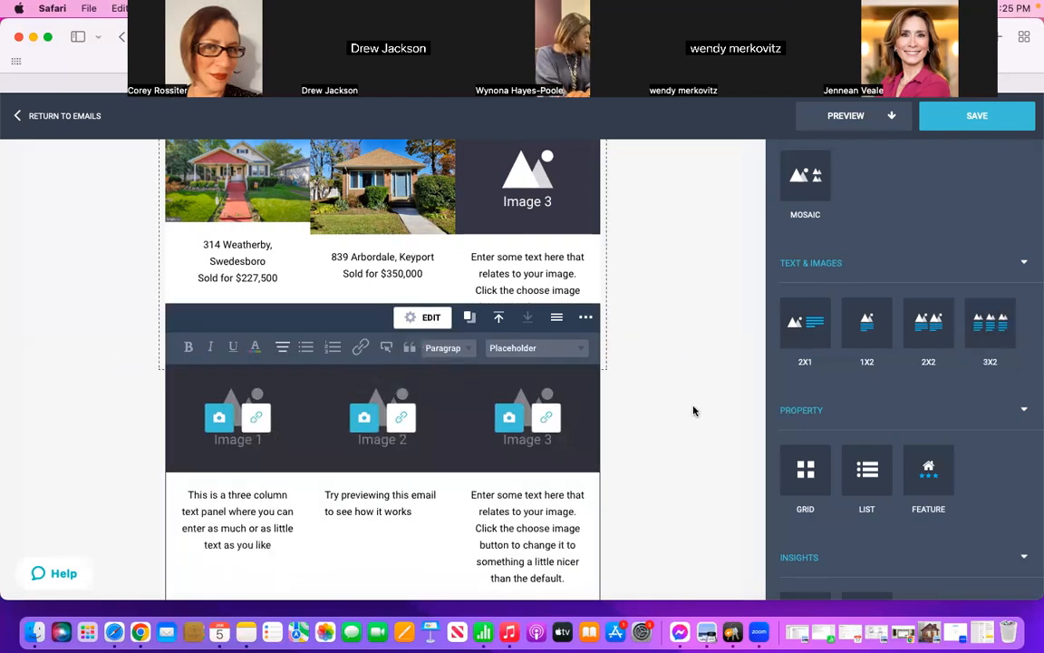
{"action": "scroll", "coordinate": [694, 410], "scroll_direction": "down", "scroll_amount": 2}
{"action": "scroll", "coordinate": [694, 410], "scroll_direction": "up", "scroll_amount": 2}
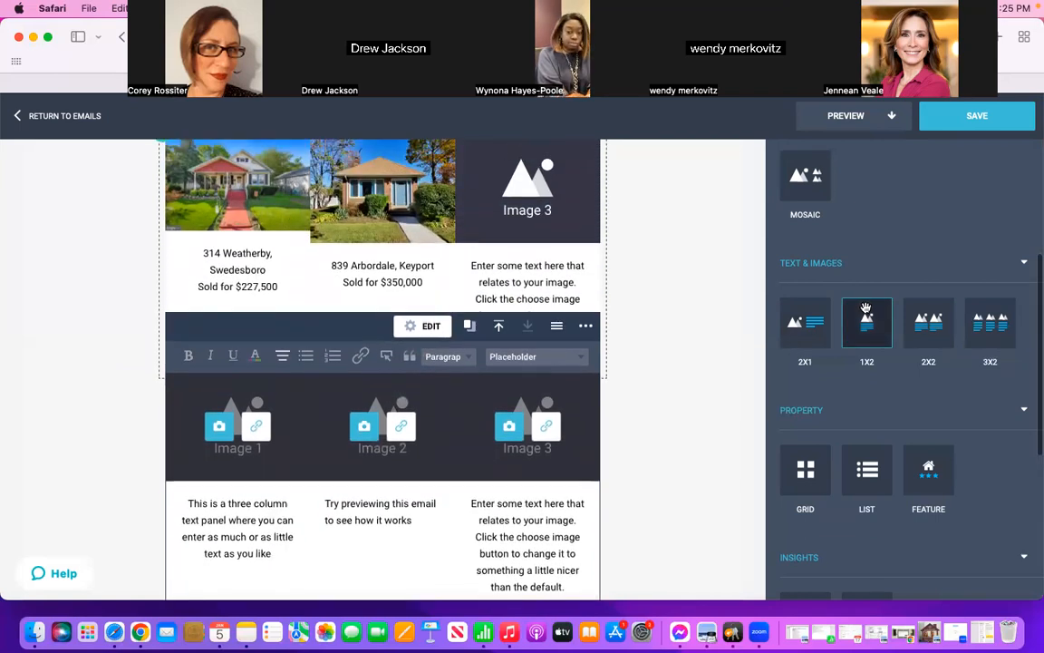
Step: Insert a heading block between the sold-home photos and the new 3X2 block
{"action": "scroll", "coordinate": [866, 310], "scroll_direction": "up", "scroll_amount": 5}
{"action": "scroll", "coordinate": [865, 310], "scroll_direction": "up", "scroll_amount": 1}
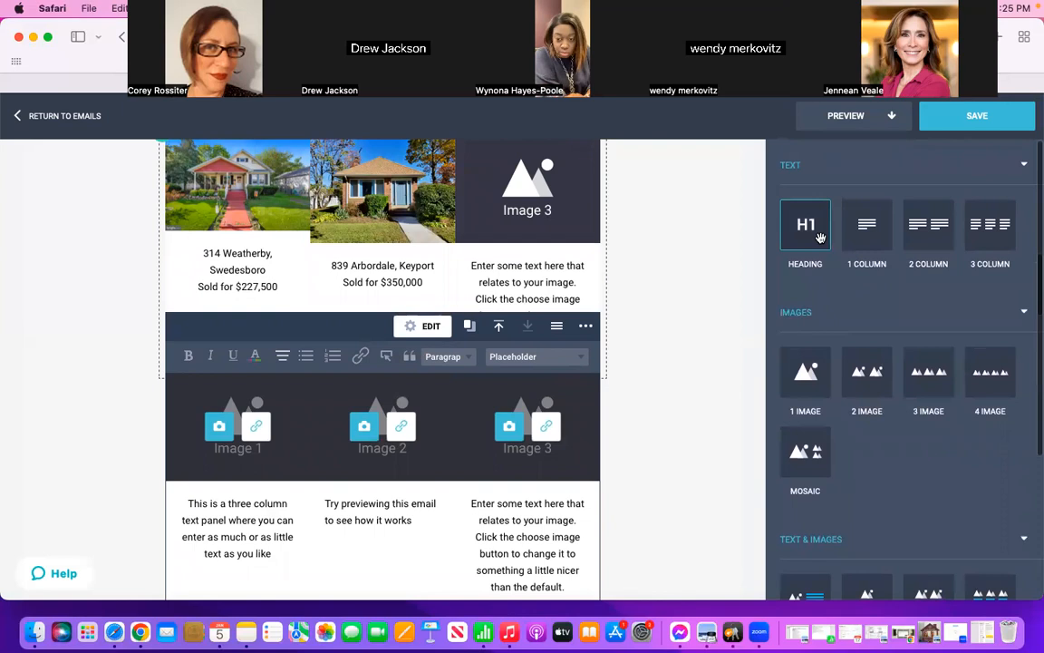
{"action": "left_click_drag", "start_coordinate": [802, 227], "coordinate": [417, 285]}
{"action": "scroll", "coordinate": [650, 457], "scroll_direction": "down", "scroll_amount": 3}
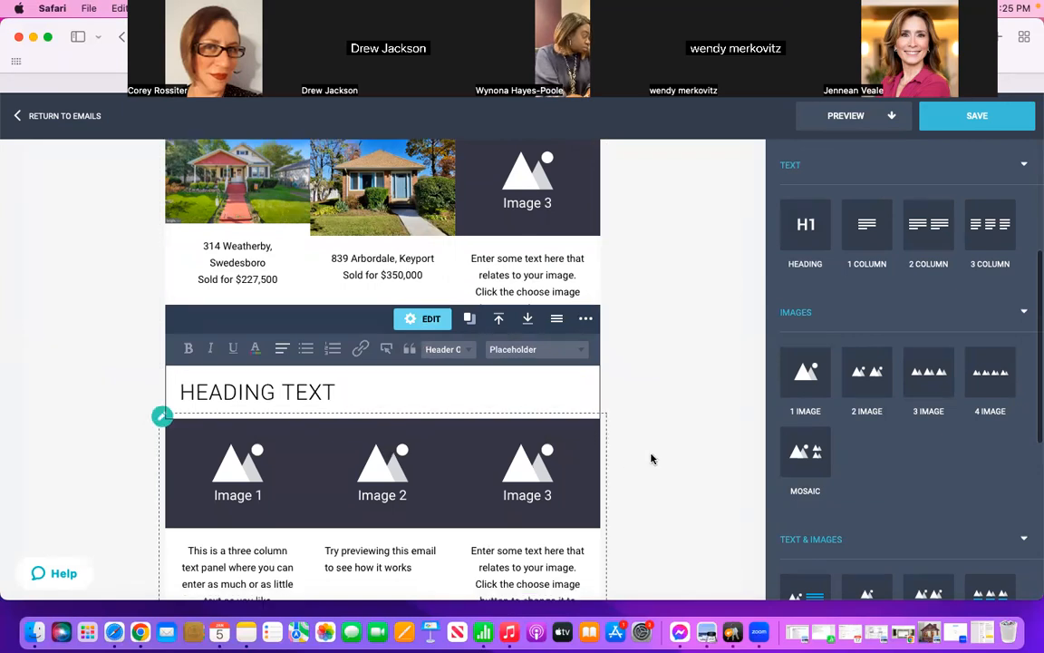
Step: Color the new heading's text dark plum, RGB 85, 37, 72
{"action": "left_click_drag", "start_coordinate": [337, 327], "coordinate": [169, 326]}
{"action": "left_click", "coordinate": [255, 283]}
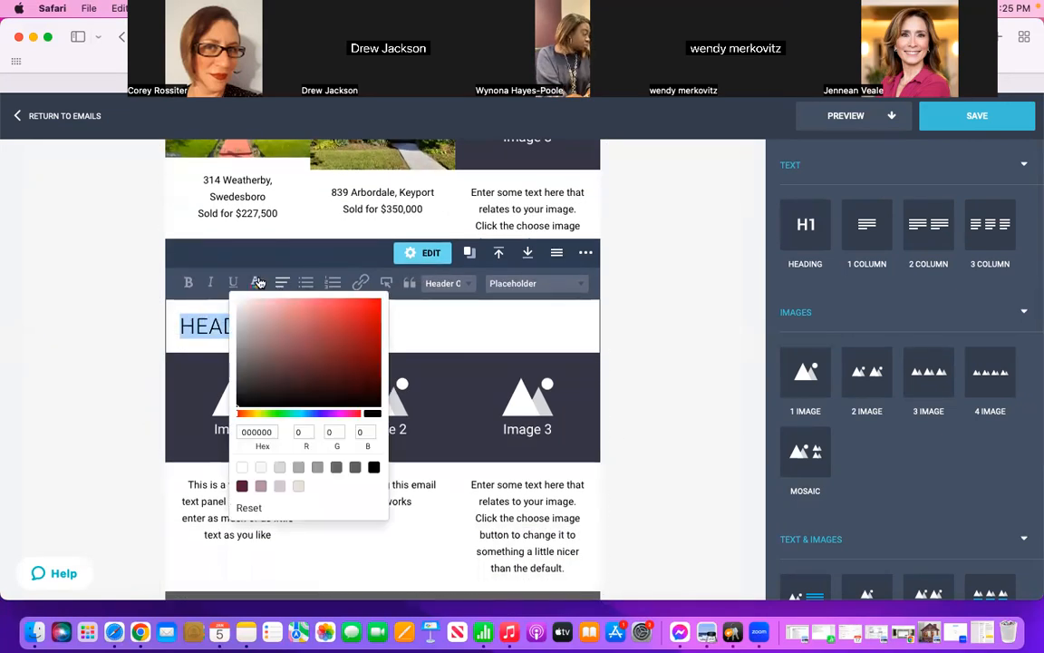
{"action": "left_click", "coordinate": [242, 486]}
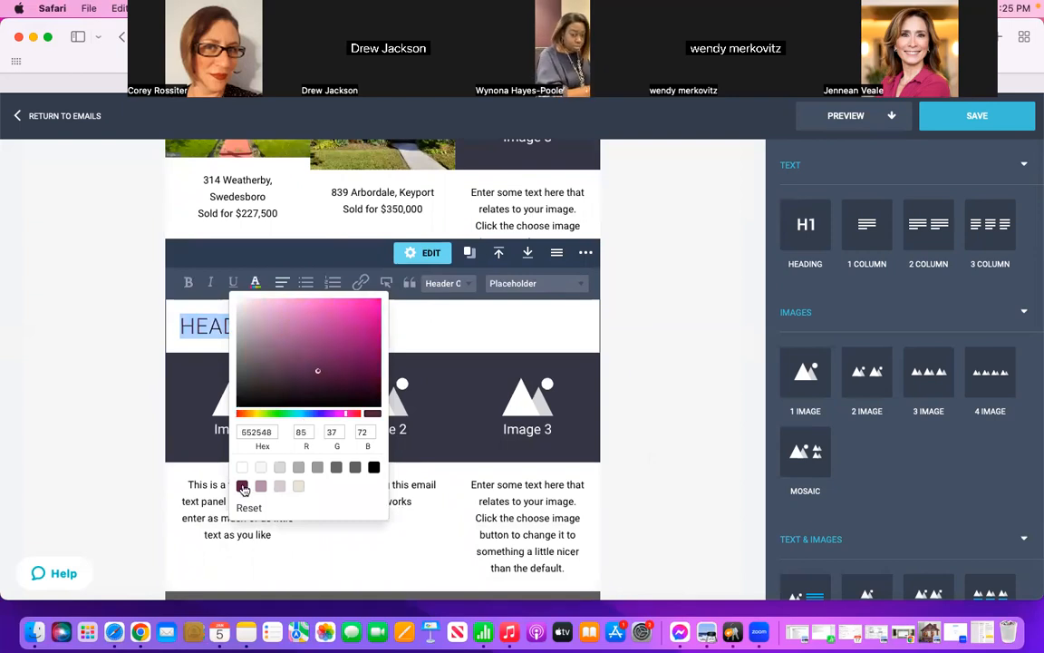
{"action": "left_click", "coordinate": [407, 336]}
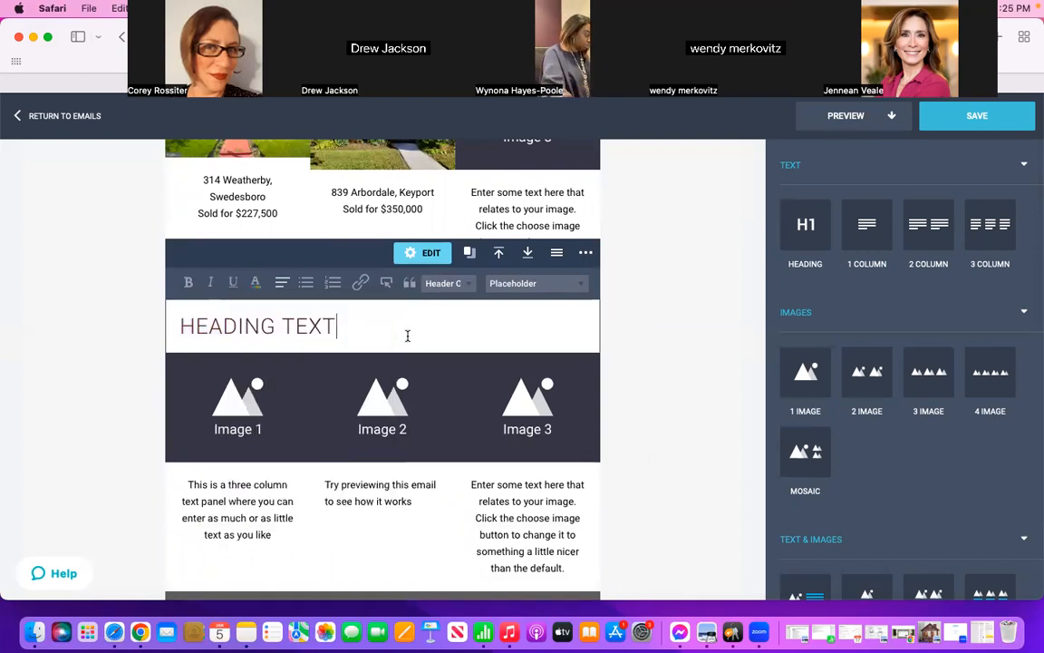
Step: Replace the placeholder heading text with "2022 HAPPY CLIENTS"
{"action": "left_click_drag", "start_coordinate": [343, 326], "coordinate": [184, 328]}
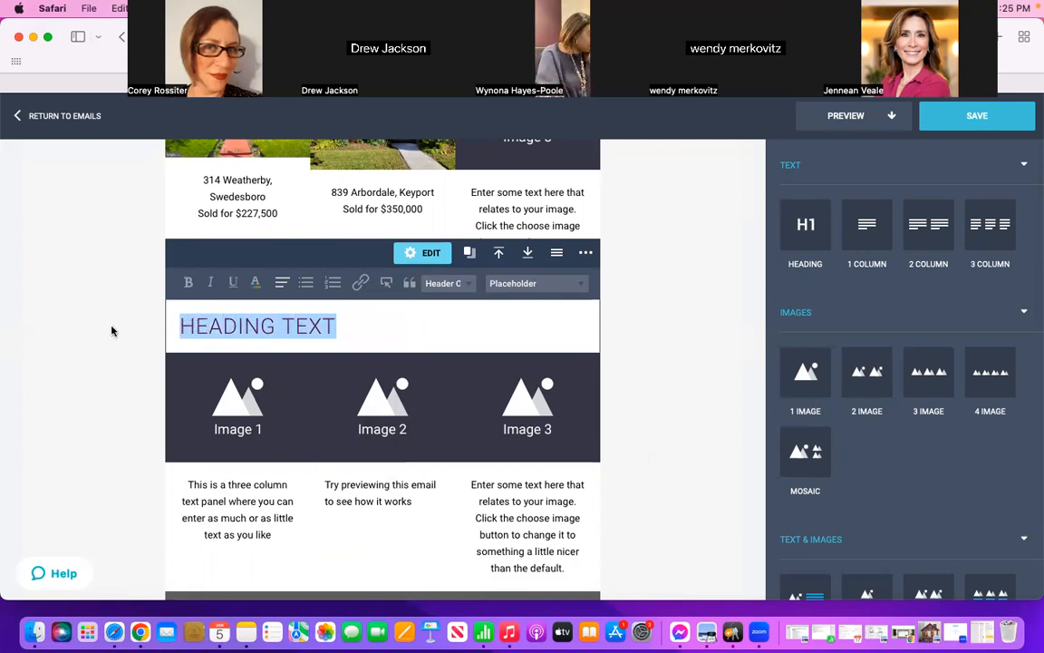
{"action": "type", "text": "2022 cli"}
{"action": "key", "text": "BackSpace"}
{"action": "key", "text": "BackSpace"}
{"action": "key", "text": "BackSpace"}
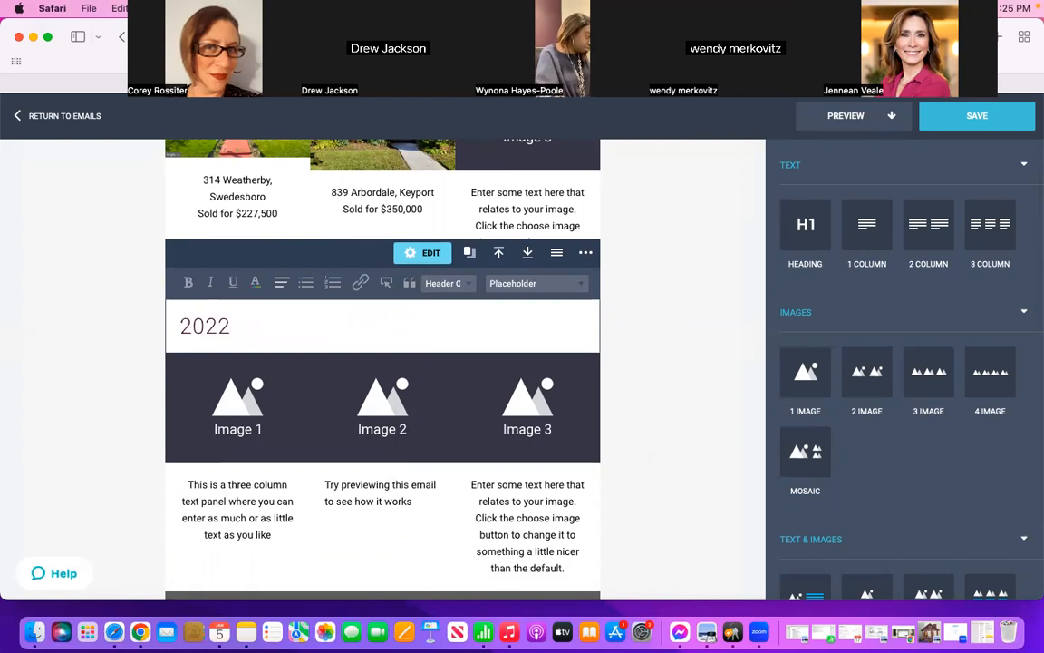
{"action": "type", "text": "CLIENT"}
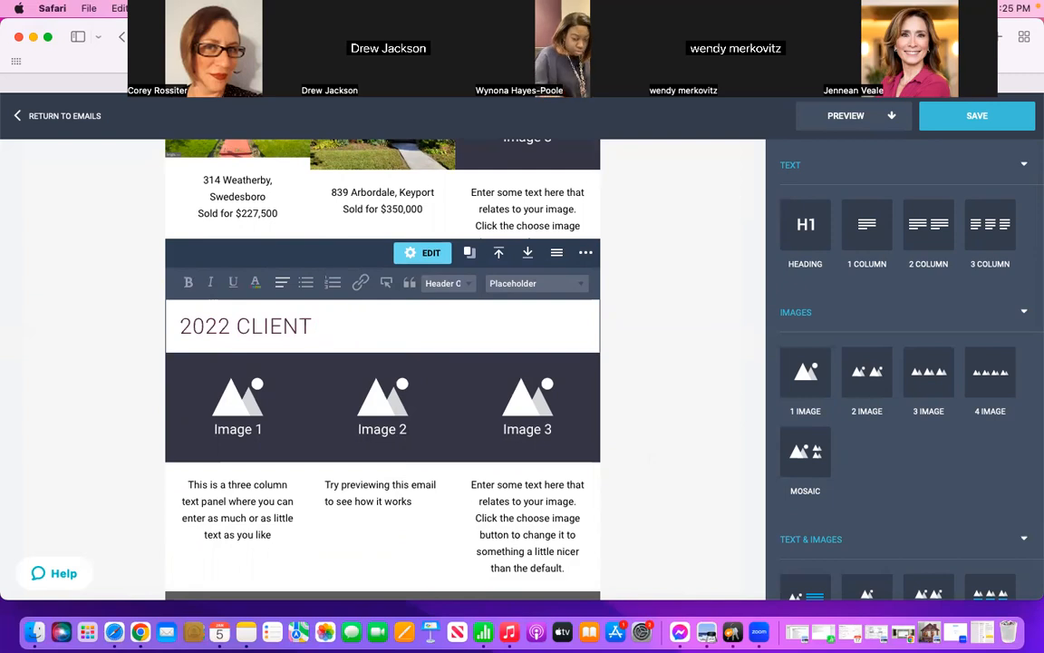
{"action": "key", "text": "BackSpace"}
{"action": "key", "text": "BackSpace"}
{"action": "key", "text": "BackSpace"}
{"action": "key", "text": "BackSpace"}
{"action": "key", "text": "BackSpace"}
{"action": "key", "text": "BackSpace"}
{"action": "key", "text": "BackSpace"}
{"action": "type", "text": "HAPPY CLIENTS"}
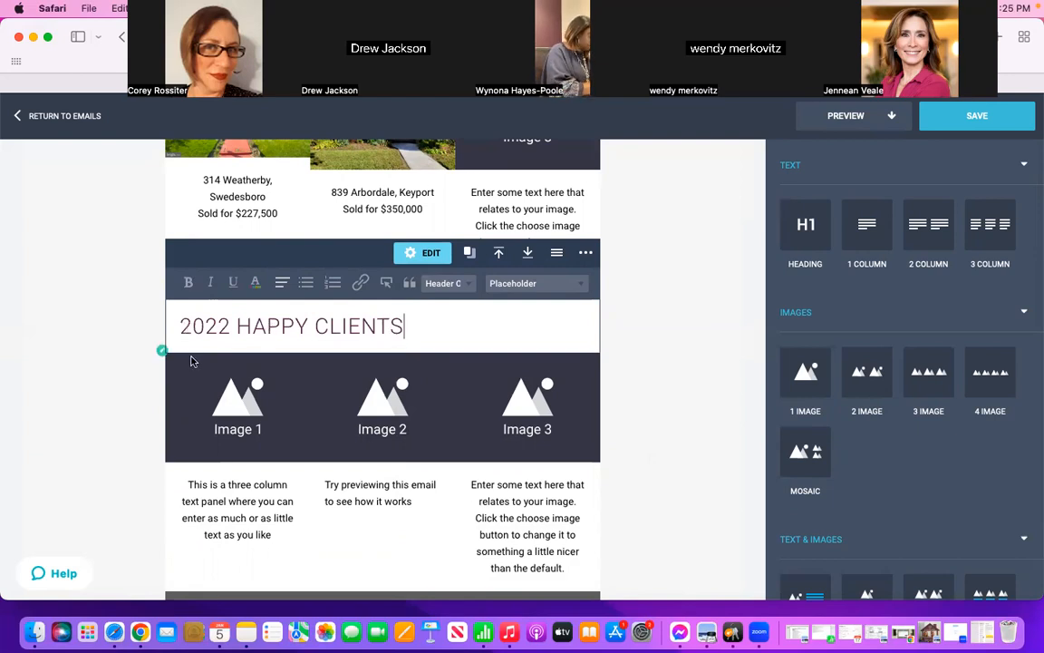
Step: Center the "2022 HAPPY CLIENTS" heading and leave its editing mode
{"action": "left_click_drag", "start_coordinate": [402, 326], "coordinate": [175, 326]}
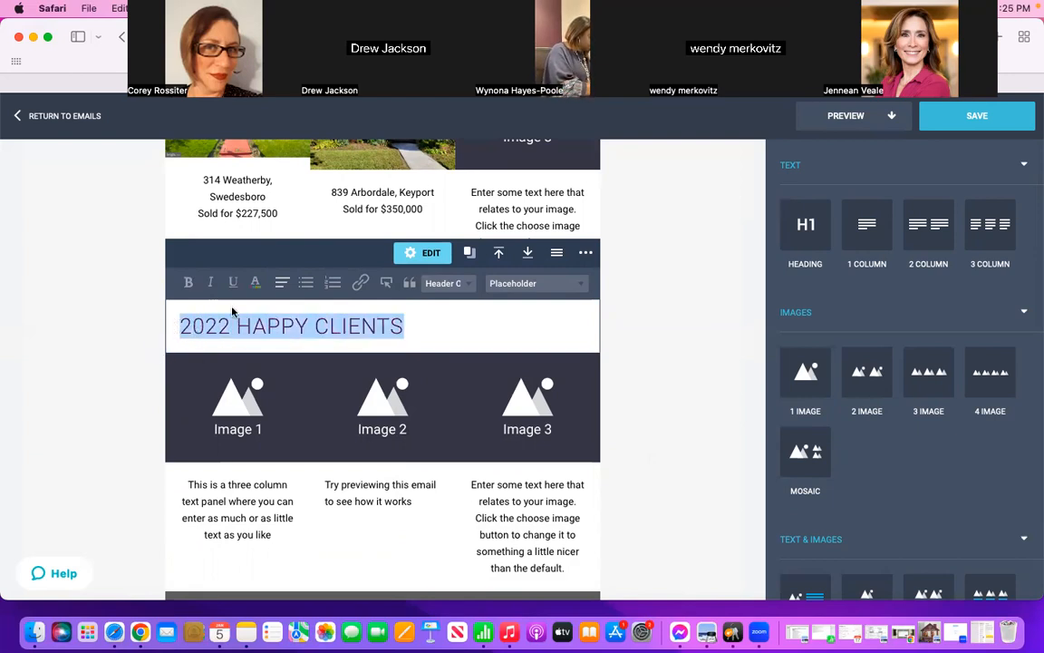
{"action": "left_click", "coordinate": [282, 283]}
{"action": "left_click", "coordinate": [286, 319]}
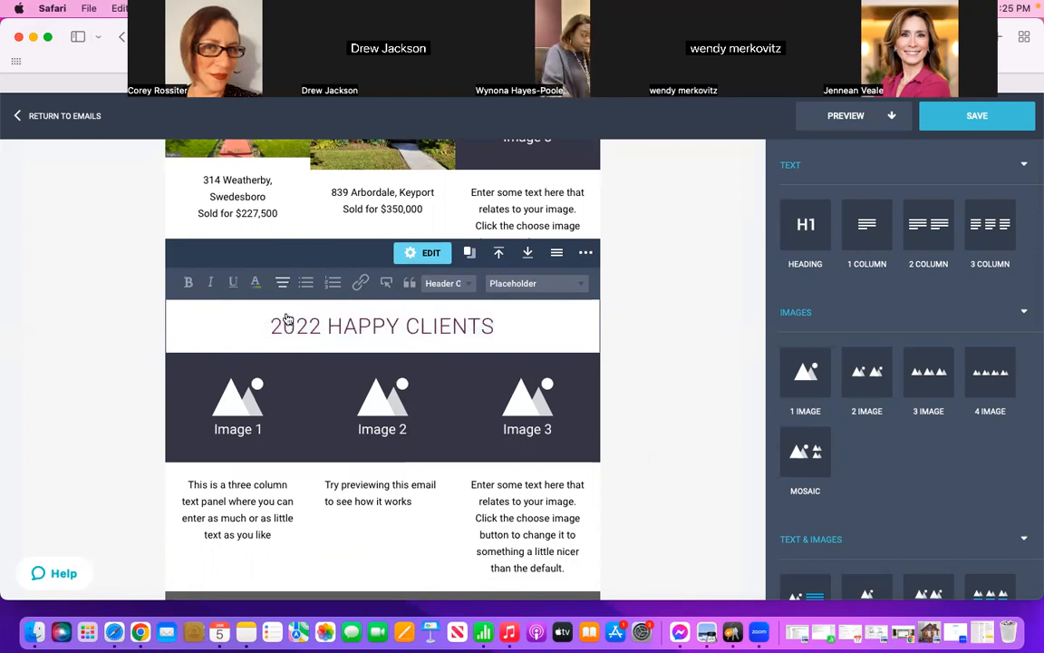
{"action": "left_click", "coordinate": [711, 317]}
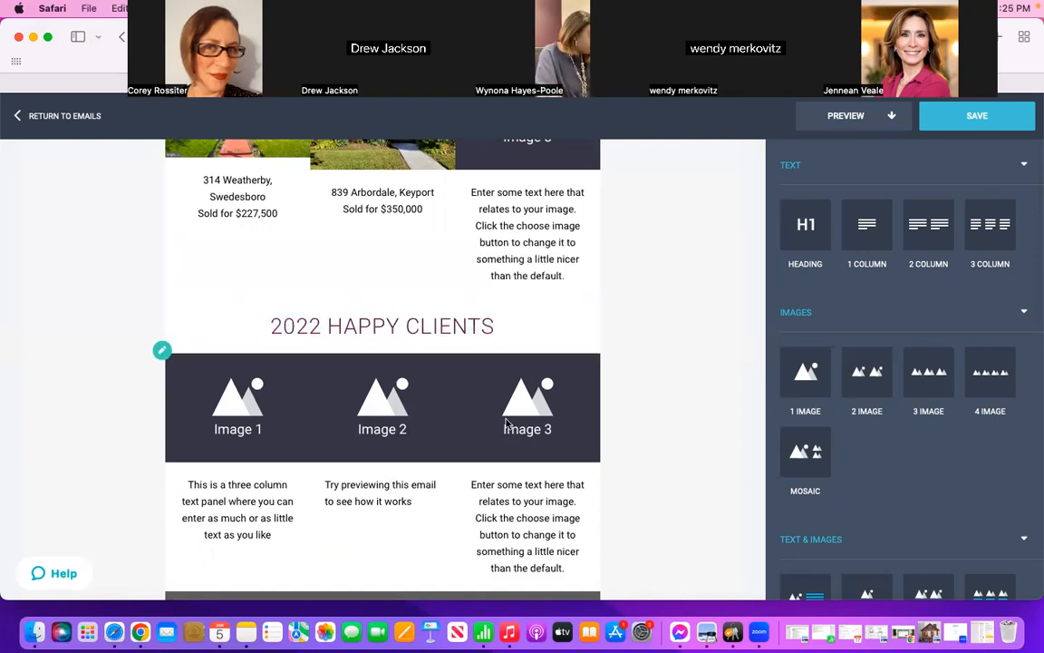
Step: From the first image slot under the happy clients heading, search the whole Mac by client first name and upload the 284 KB "Closing" JPEG
{"action": "left_click", "coordinate": [444, 421]}
{"action": "scroll", "coordinate": [680, 400], "scroll_direction": "down", "scroll_amount": 3}
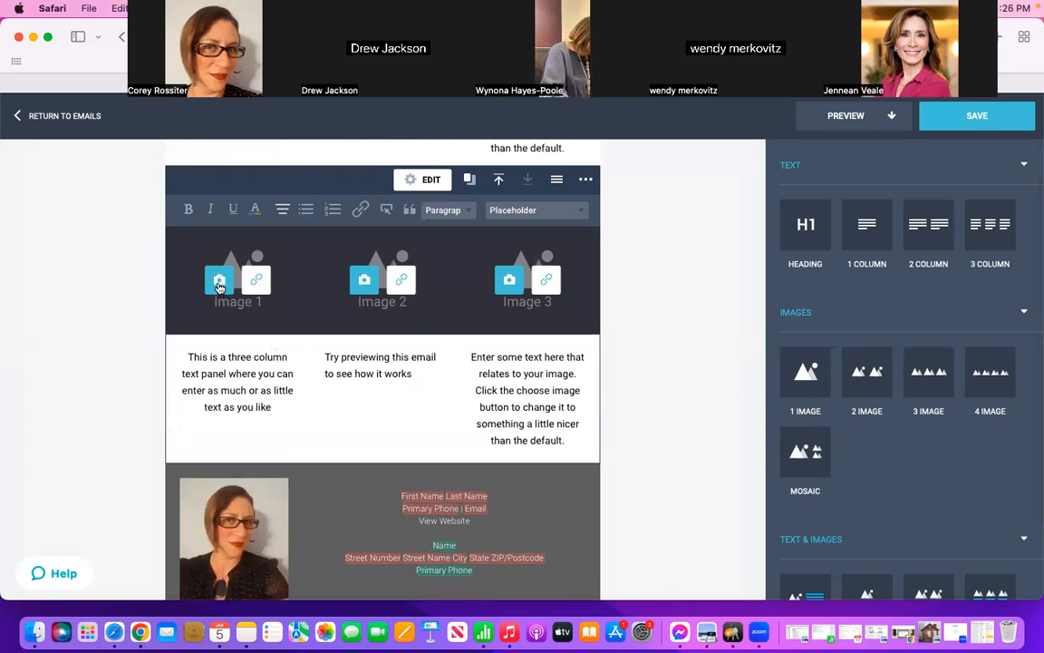
{"action": "left_click", "coordinate": [220, 287]}
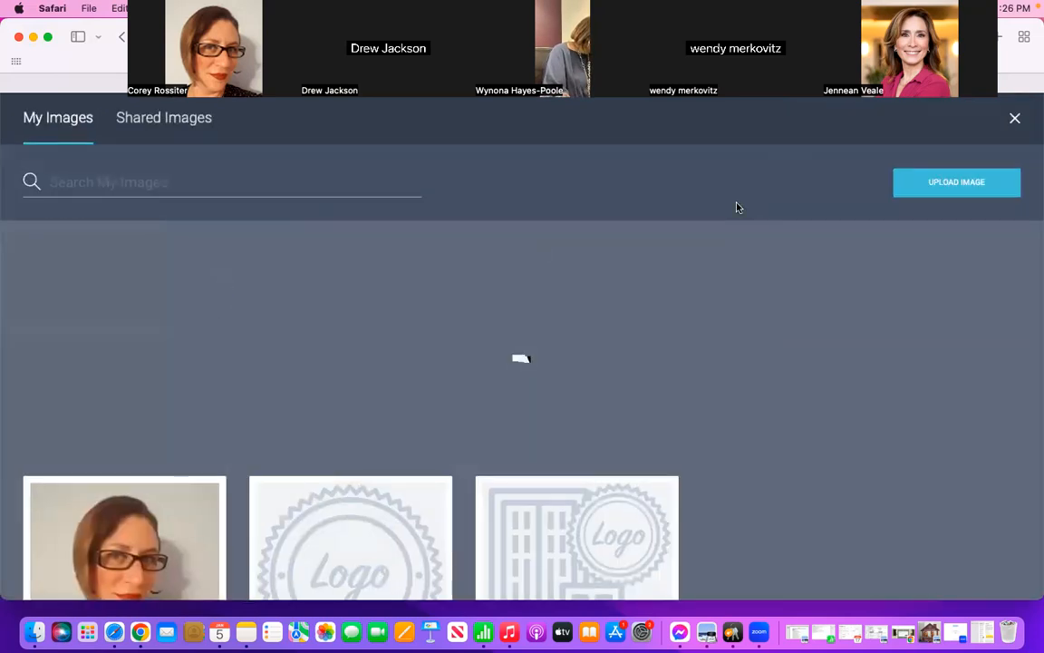
{"action": "left_click", "coordinate": [945, 187]}
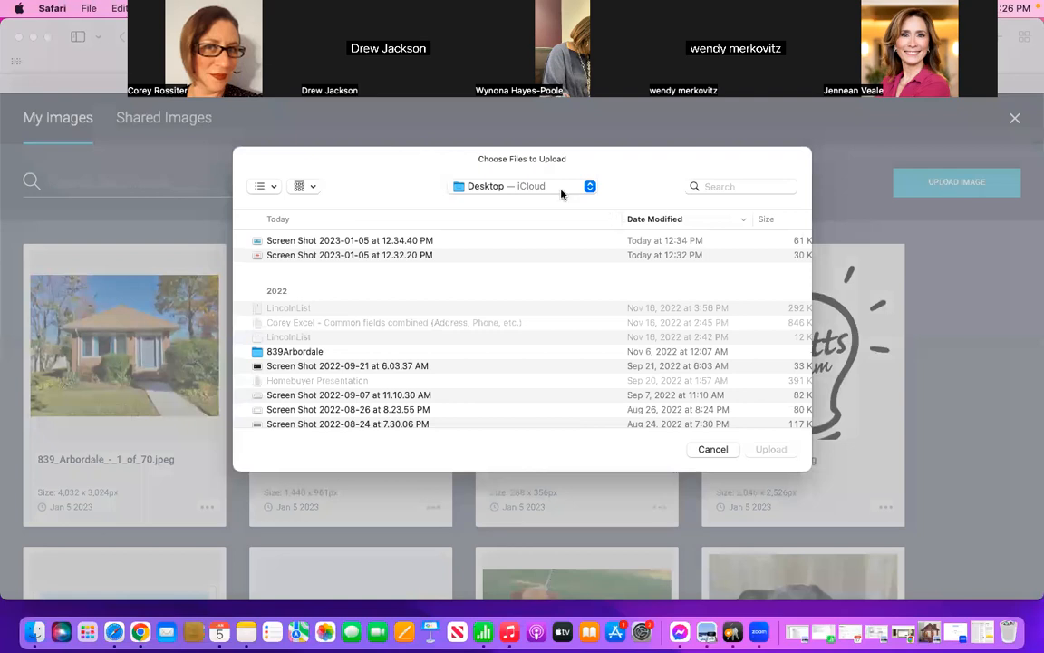
{"action": "left_click", "coordinate": [733, 187]}
{"action": "type", "text": "ALICE"}
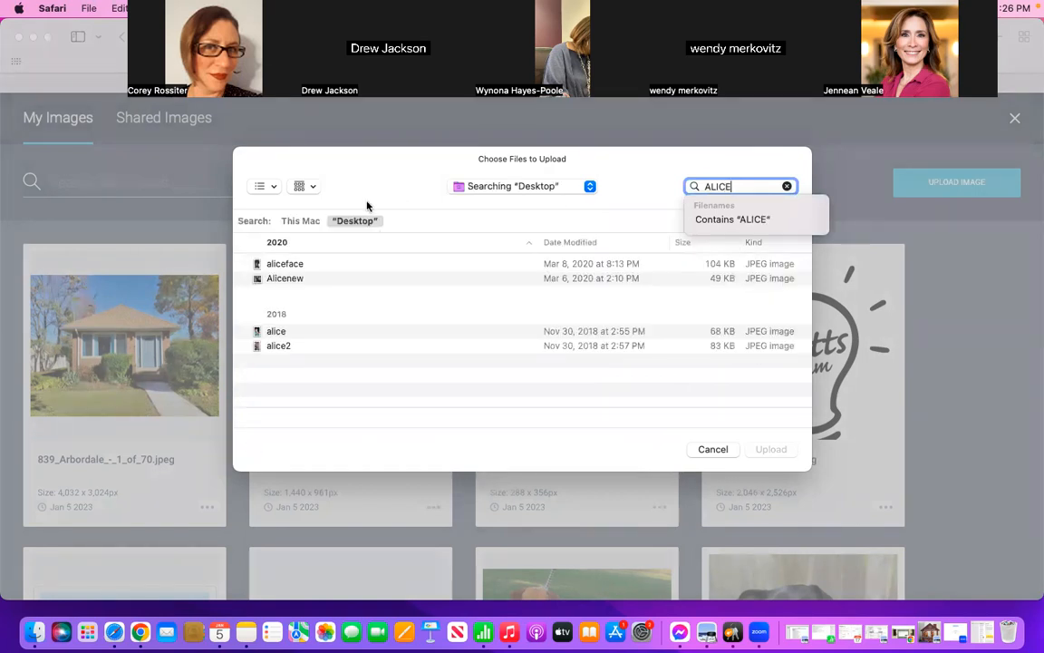
{"action": "left_click", "coordinate": [303, 222]}
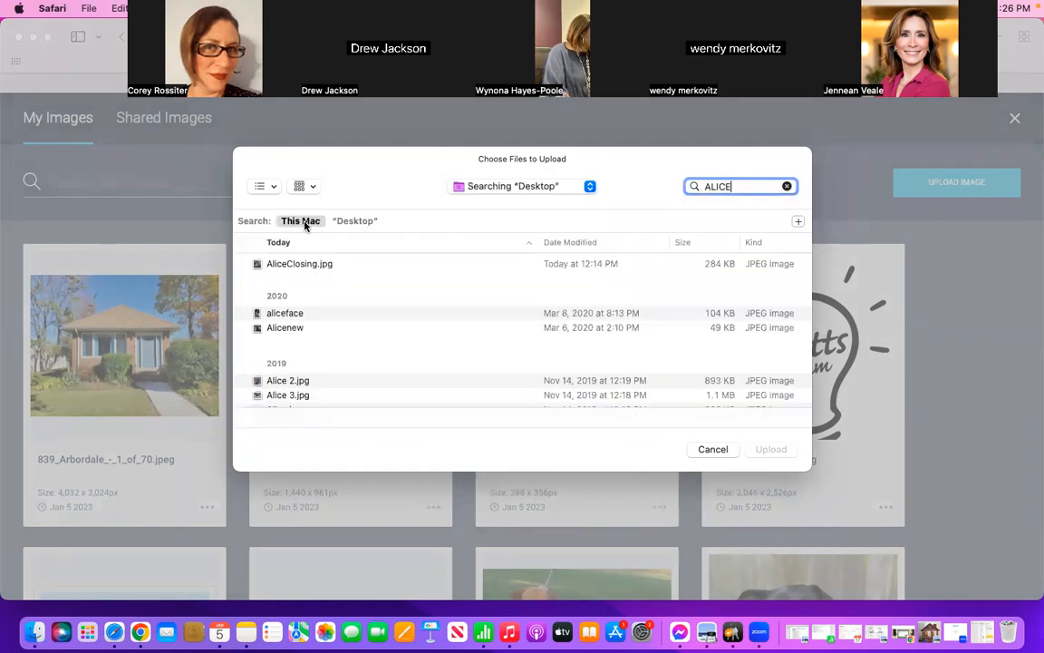
{"action": "left_click", "coordinate": [312, 265]}
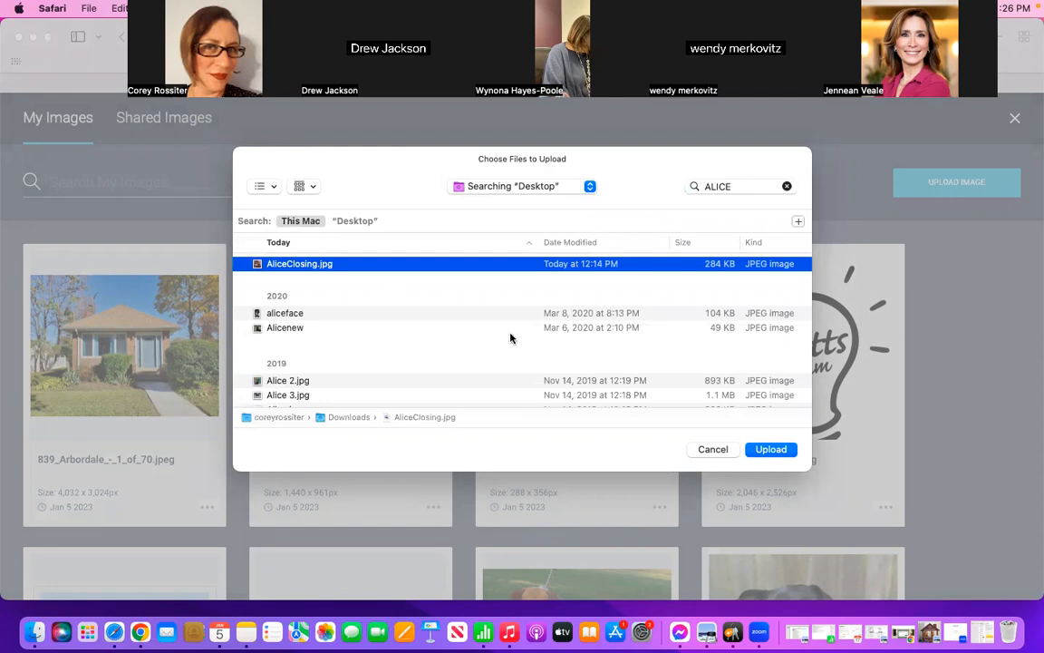
{"action": "left_click", "coordinate": [768, 450]}
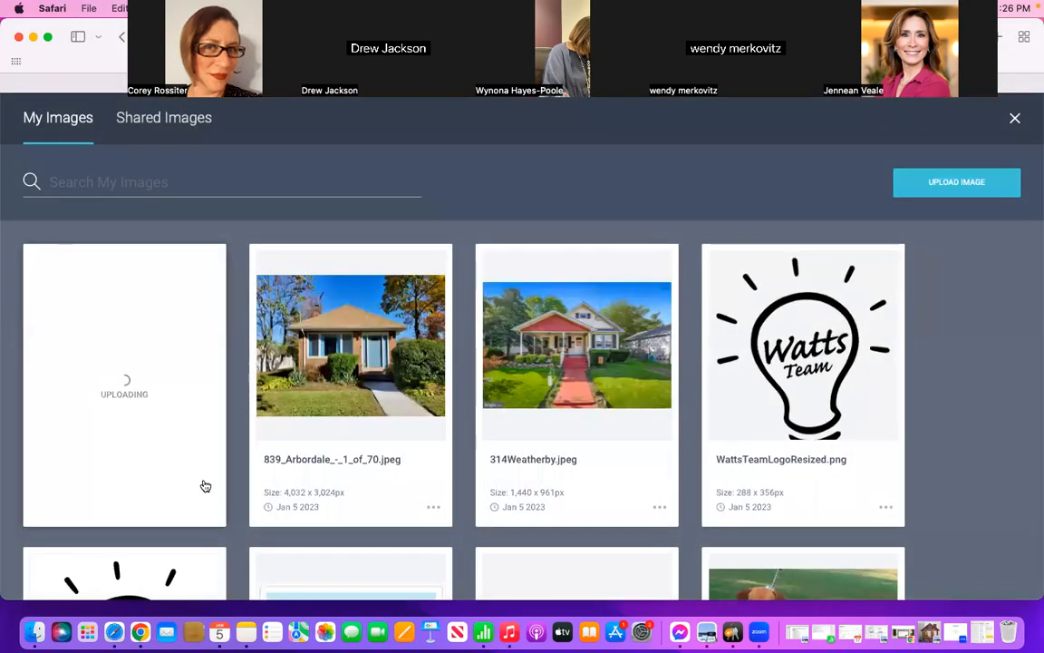
Step: Search the whole Mac by the second client's first name and upload the 180 KB "Closing" JPEG to the image library
{"action": "left_click", "coordinate": [984, 185]}
{"action": "left_click", "coordinate": [740, 185]}
{"action": "type", "text": "jon"}
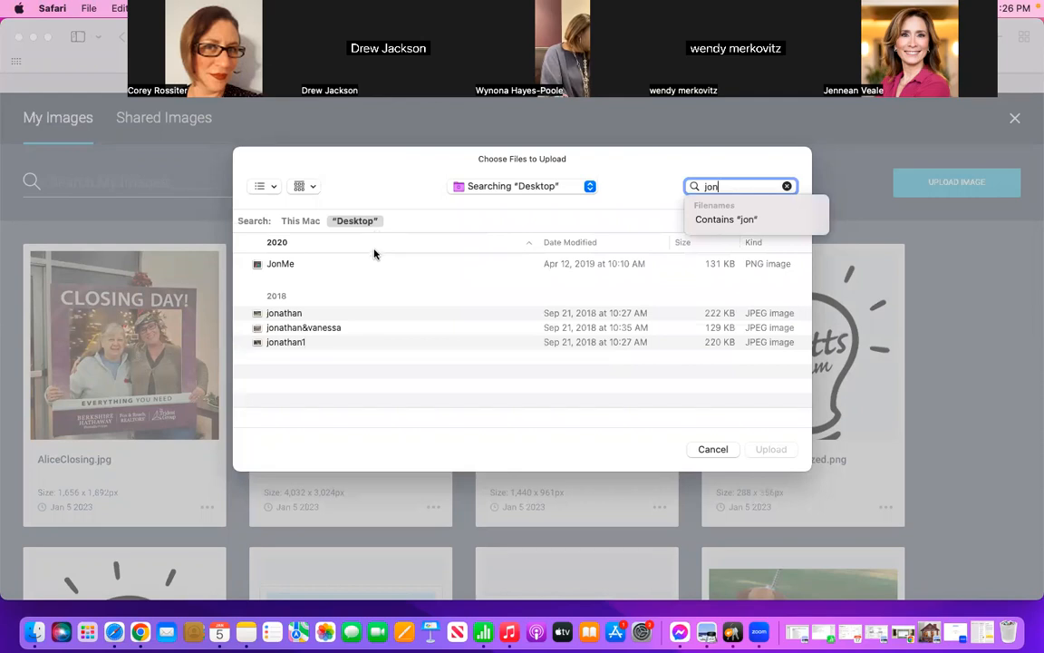
{"action": "type", "text": "atha"}
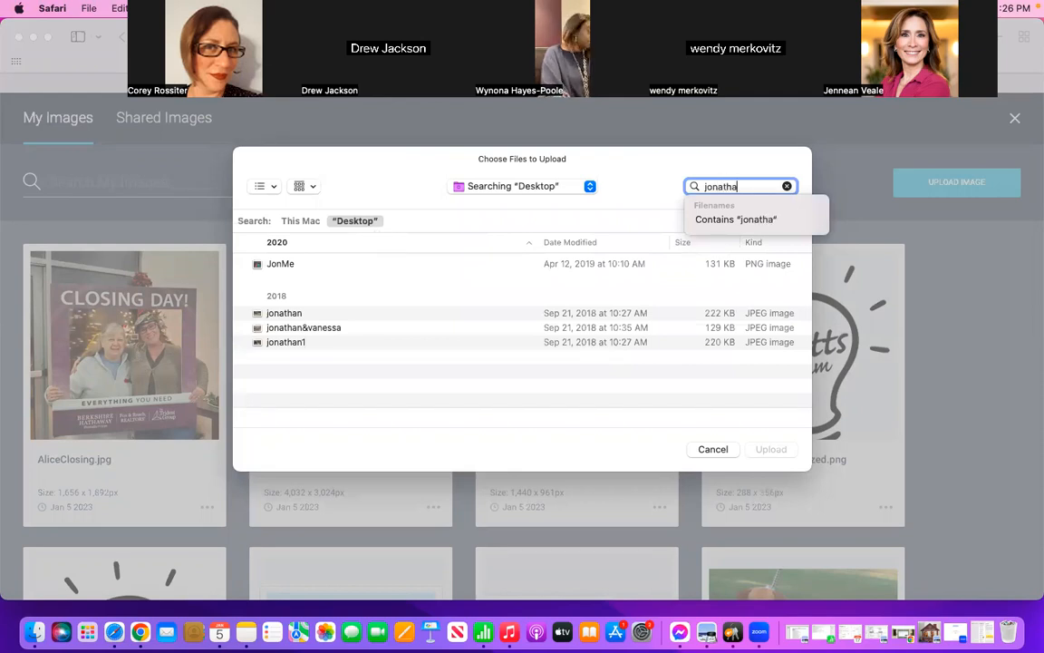
{"action": "left_click", "coordinate": [300, 222]}
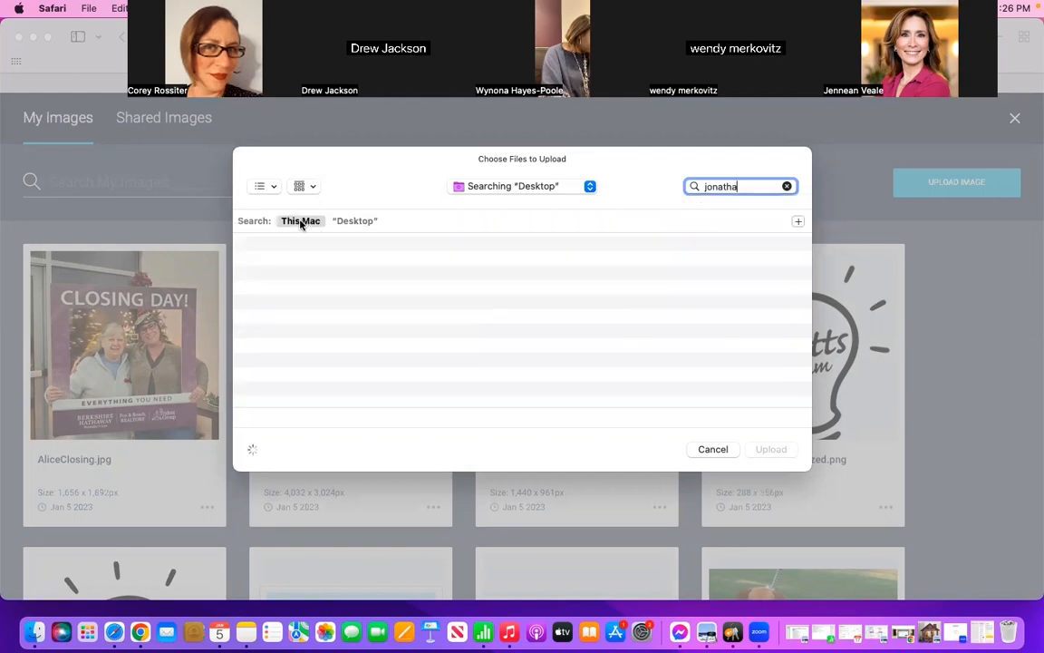
{"action": "left_click", "coordinate": [315, 264]}
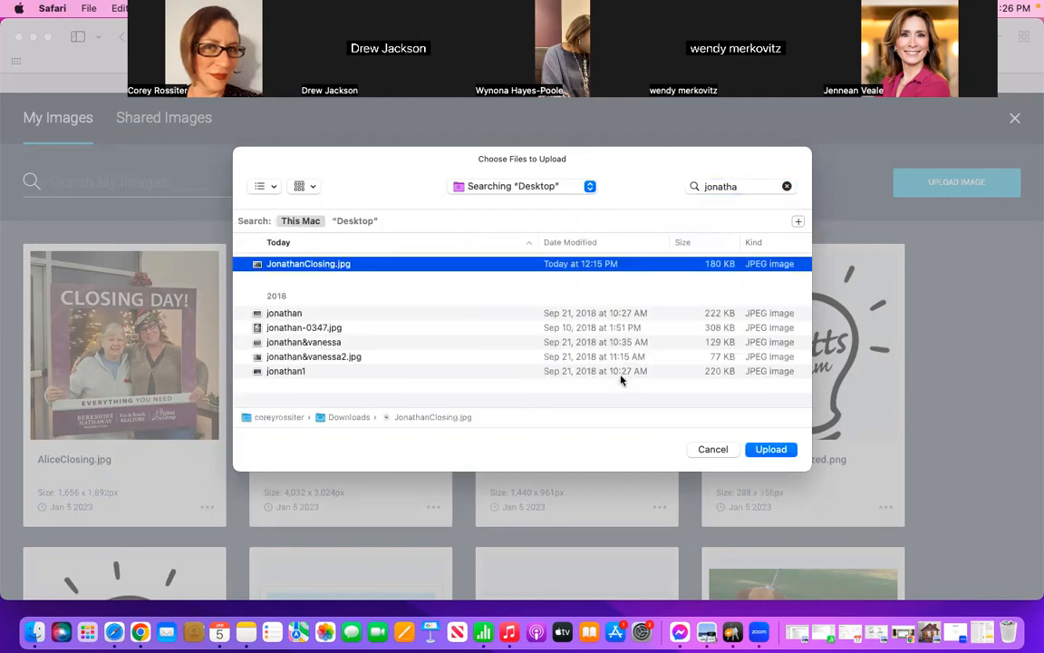
{"action": "left_click", "coordinate": [772, 449]}
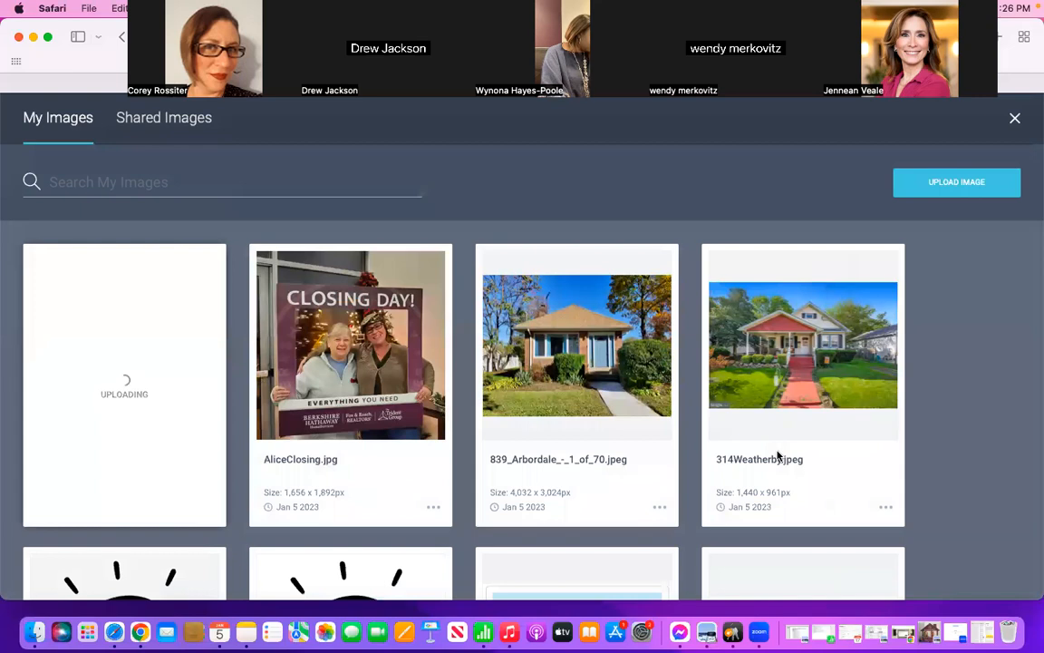
Step: Find the third client's 213 KB "Closing" JPEG by first name across the Mac, upload it, and place it as the block's first image
{"action": "left_click", "coordinate": [984, 186]}
{"action": "left_click", "coordinate": [754, 187]}
{"action": "type", "text": "sheree"}
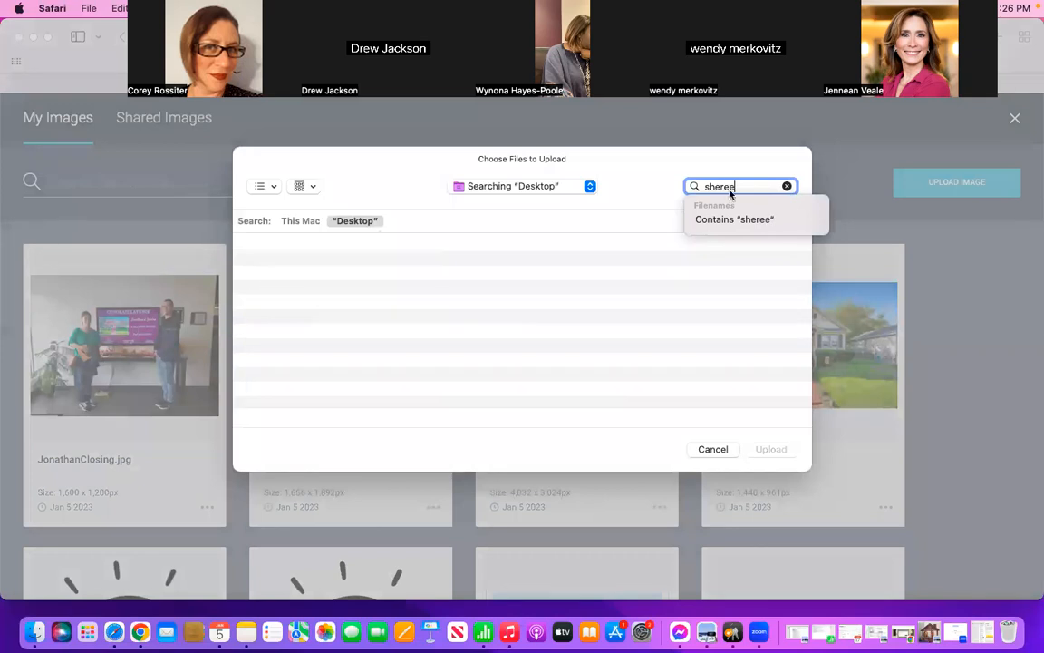
{"action": "left_click", "coordinate": [300, 220]}
{"action": "left_click", "coordinate": [321, 265]}
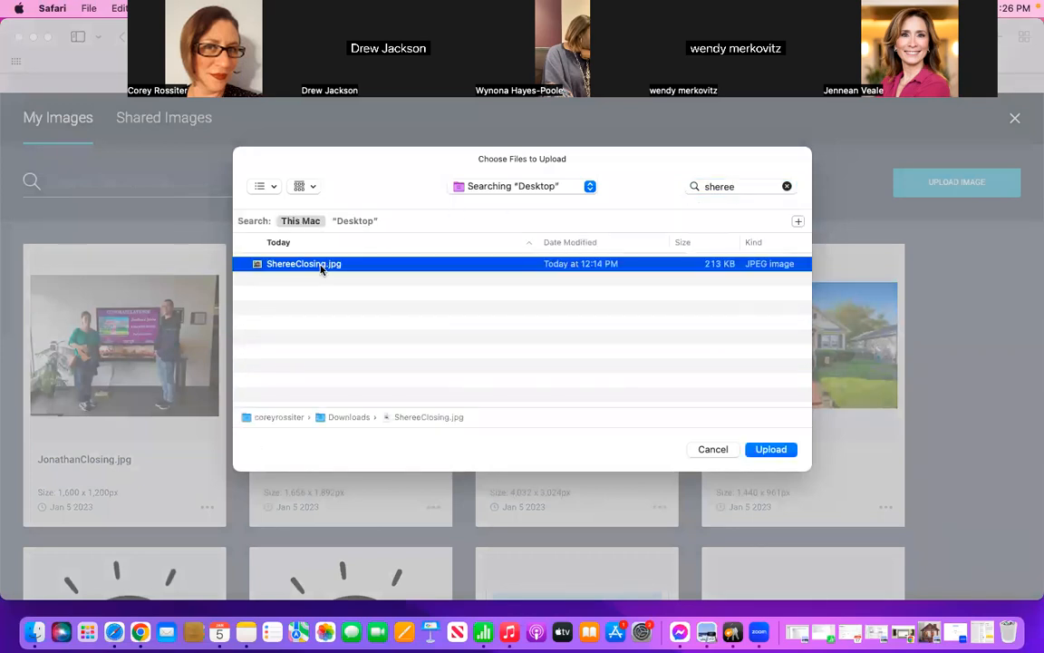
{"action": "left_click", "coordinate": [772, 450]}
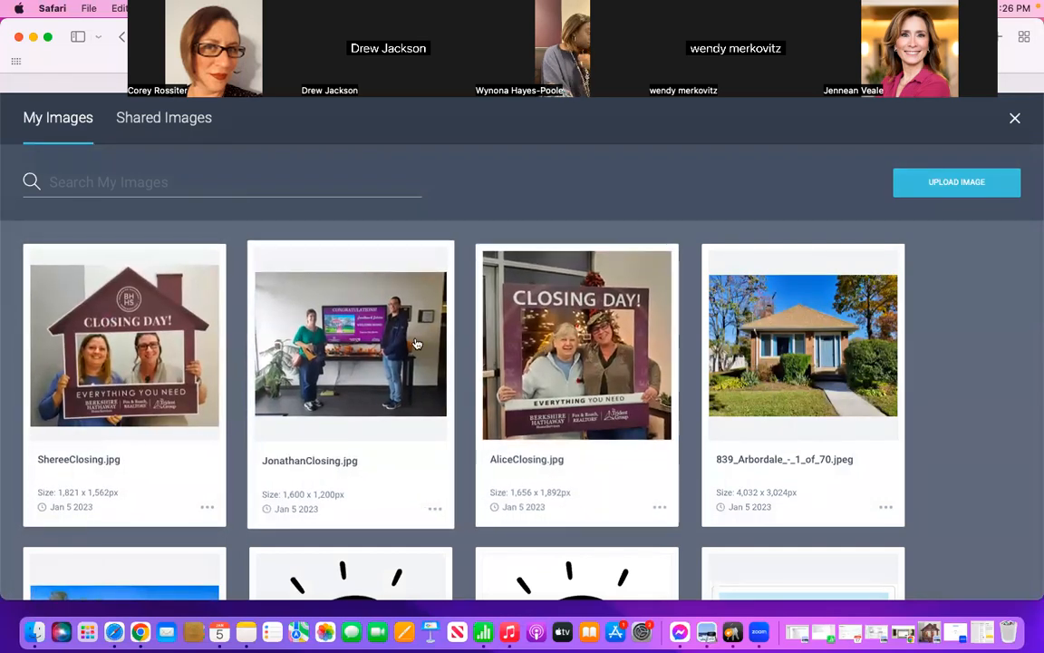
{"action": "left_click", "coordinate": [112, 359]}
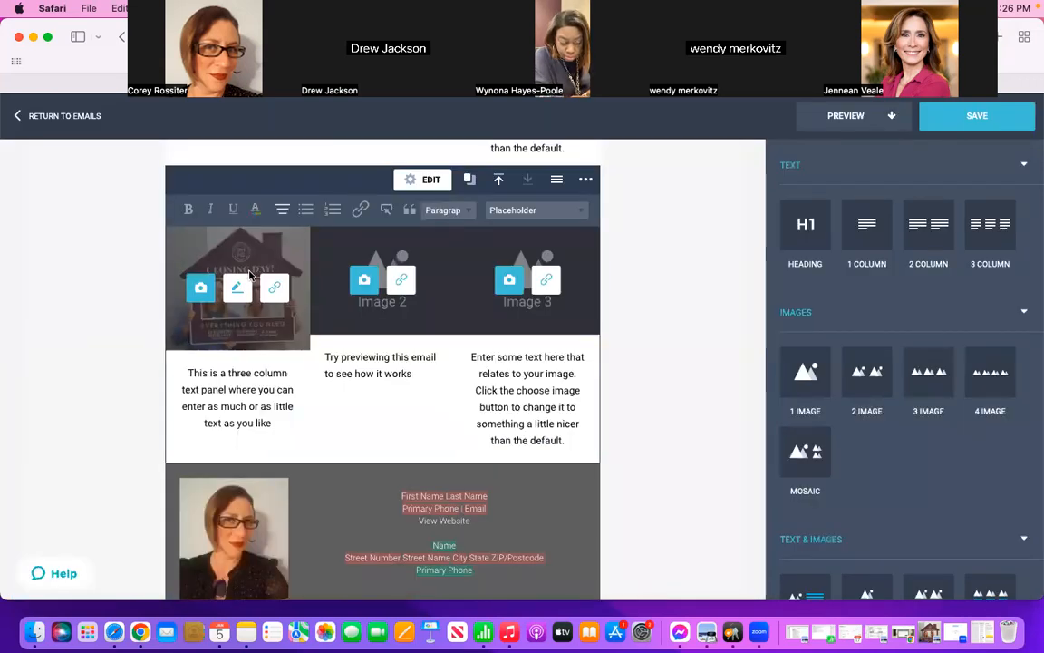
Step: Fill the happy clients block's second and third image slots with the second and first clients' uploaded closing photos from the image library
{"action": "left_click", "coordinate": [363, 287]}
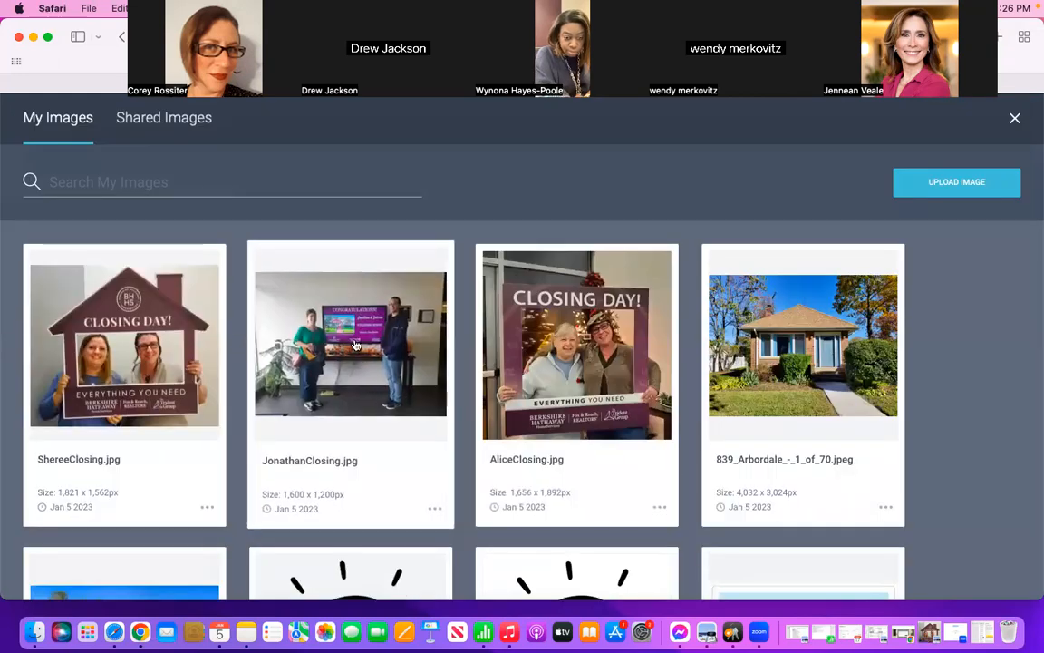
{"action": "left_click", "coordinate": [356, 346]}
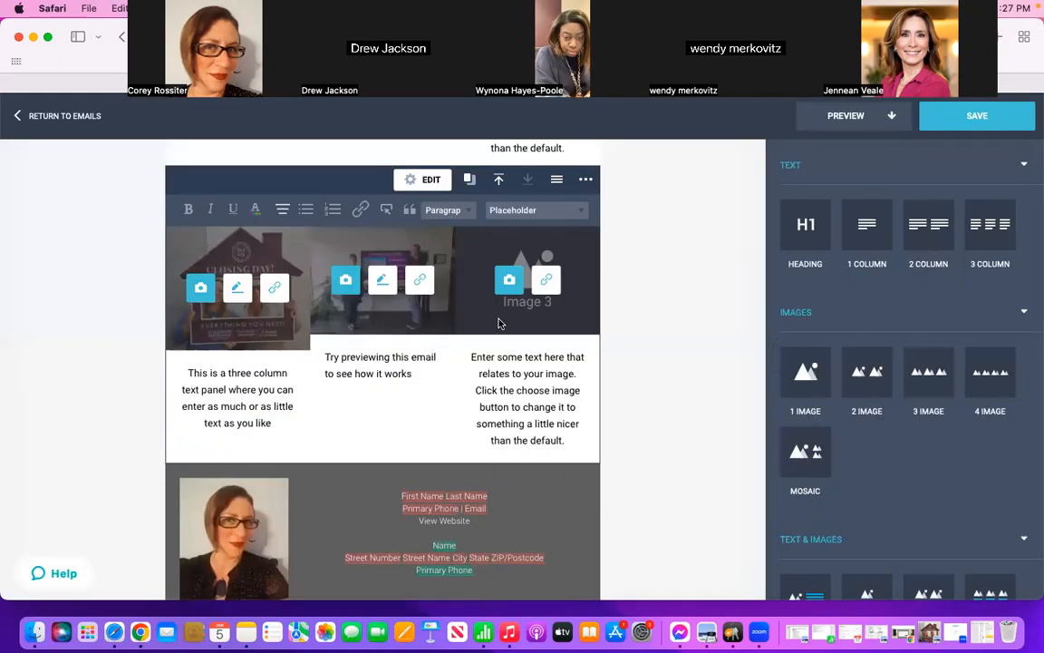
{"action": "left_click", "coordinate": [511, 285]}
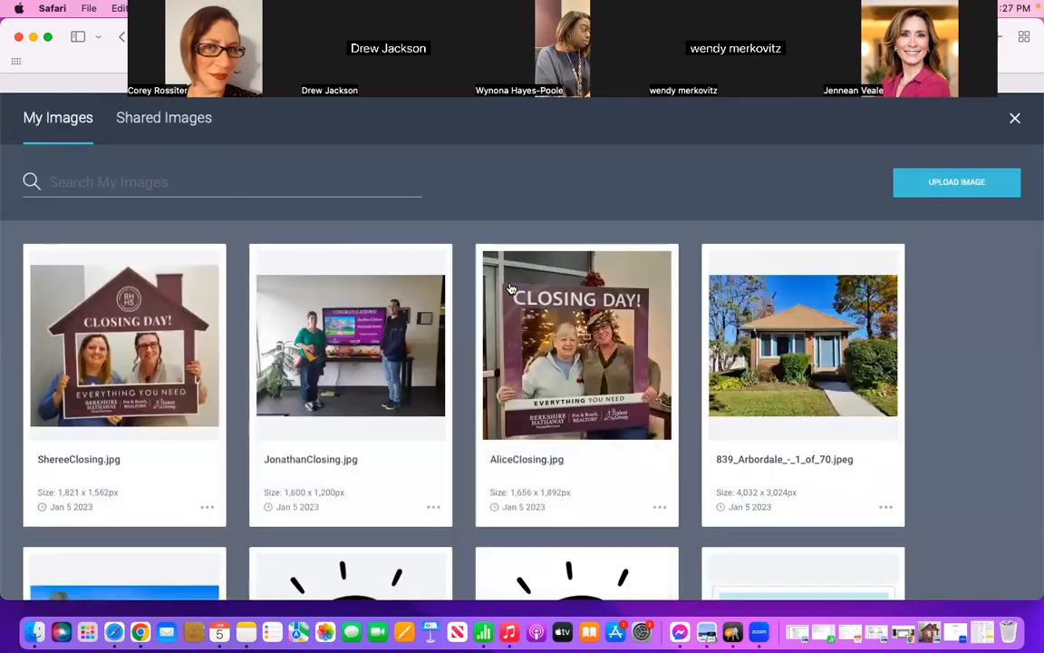
{"action": "left_click", "coordinate": [572, 392]}
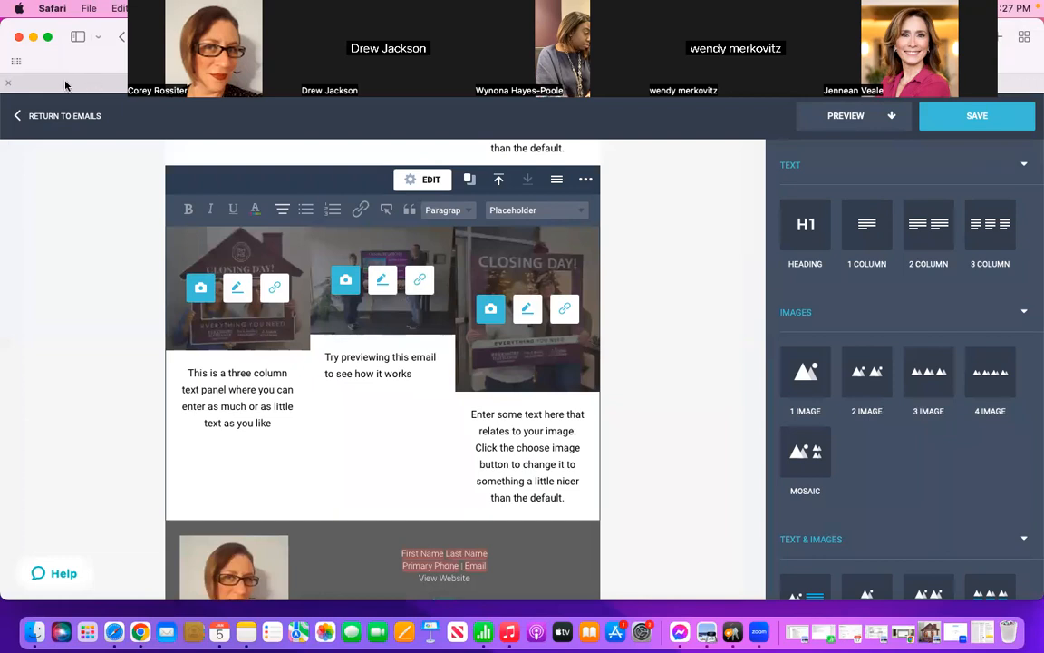
Step: Switch to the Agent Center for Excellence dashboard, search its resources for "testimonial", and open the Testimonial Tree login
{"action": "left_click", "coordinate": [81, 84]}
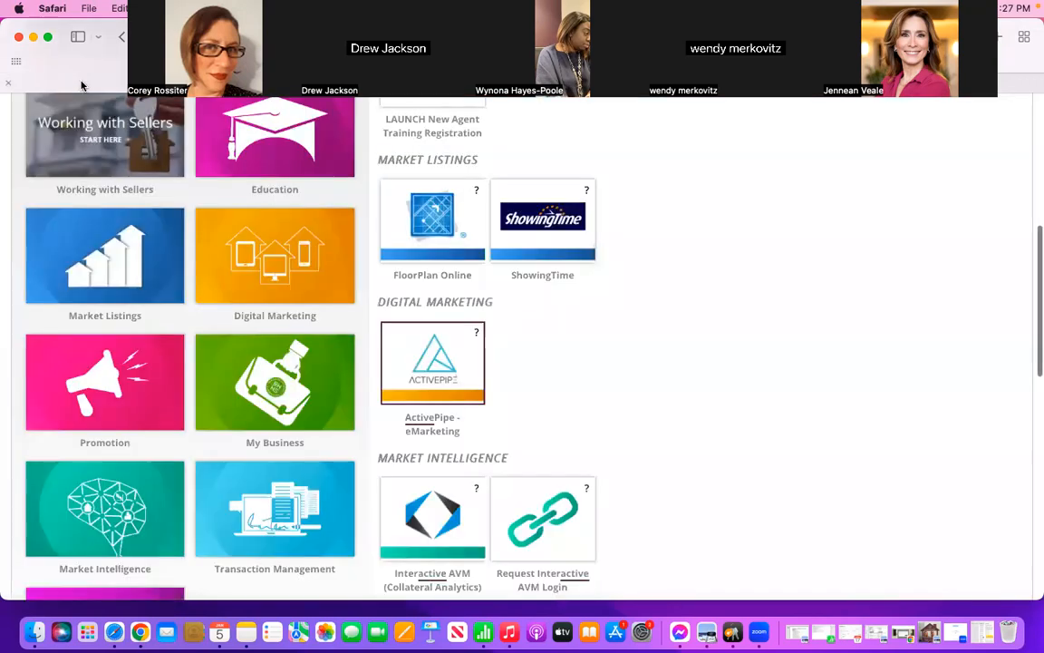
{"action": "scroll", "coordinate": [210, 296], "scroll_direction": "up", "scroll_amount": 10}
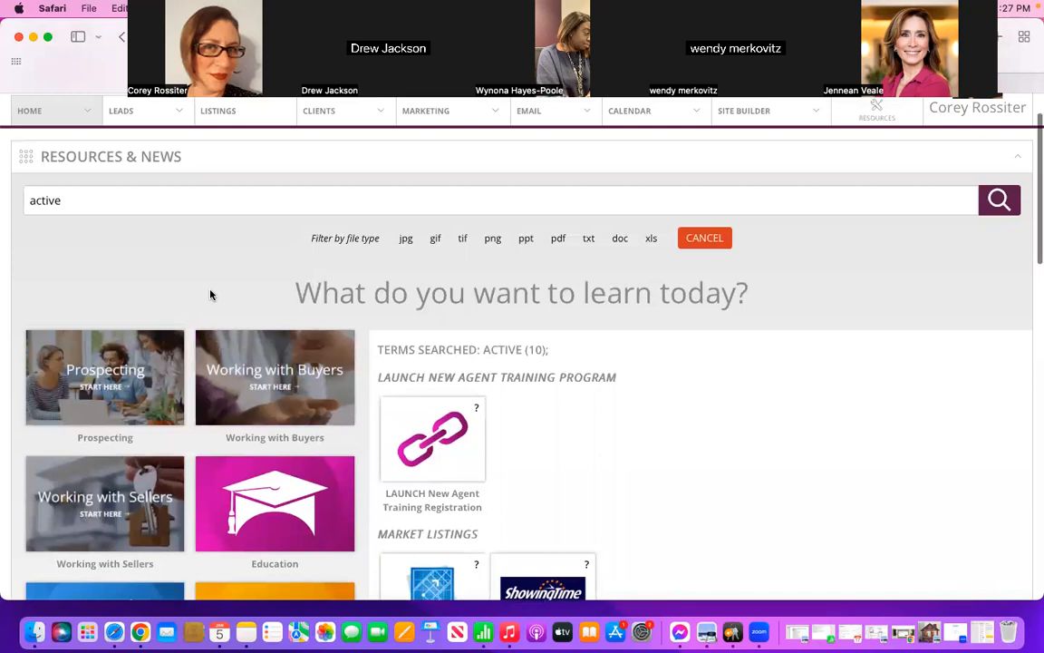
{"action": "scroll", "coordinate": [211, 295], "scroll_direction": "up", "scroll_amount": 2}
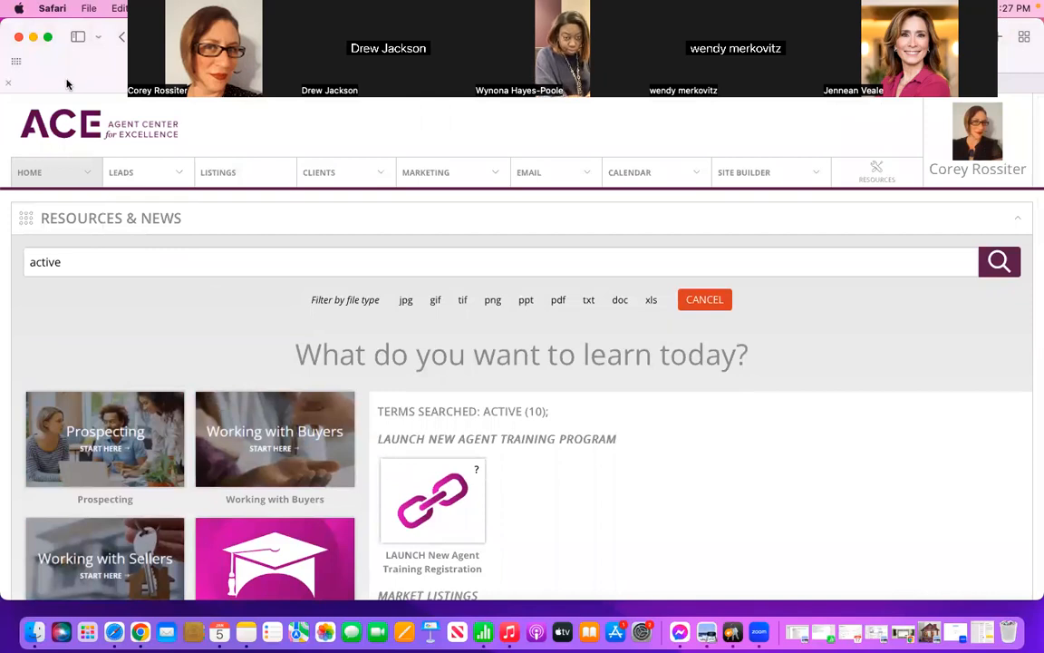
{"action": "triple_click", "coordinate": [128, 260]}
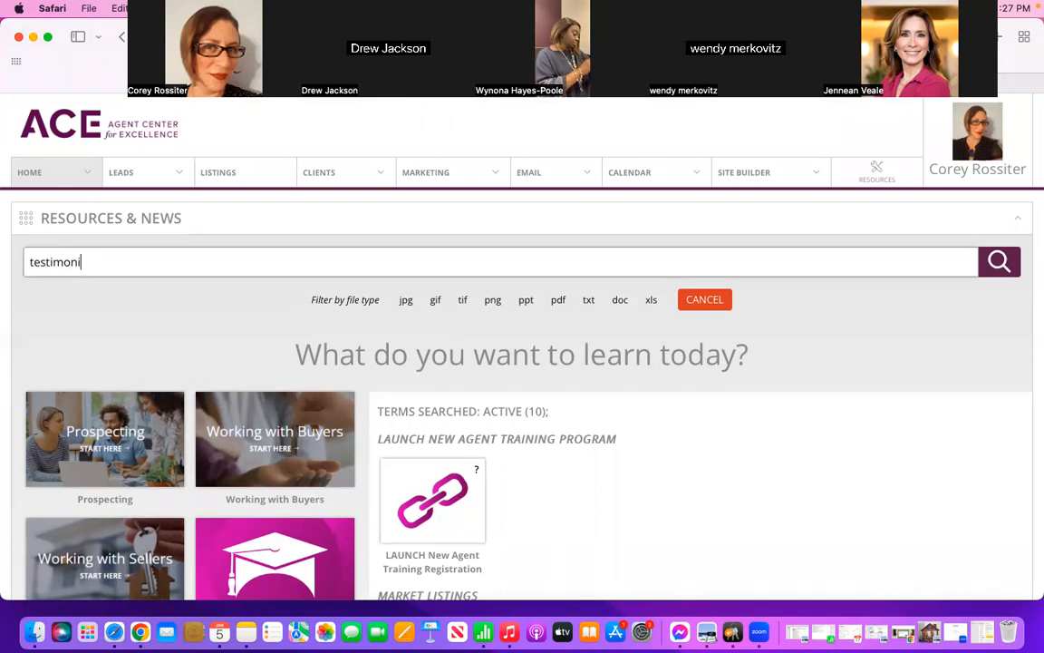
{"action": "type", "text": "al"}
{"action": "key", "text": "Return"}
{"action": "scroll", "coordinate": [629, 438], "scroll_direction": "down", "scroll_amount": 3}
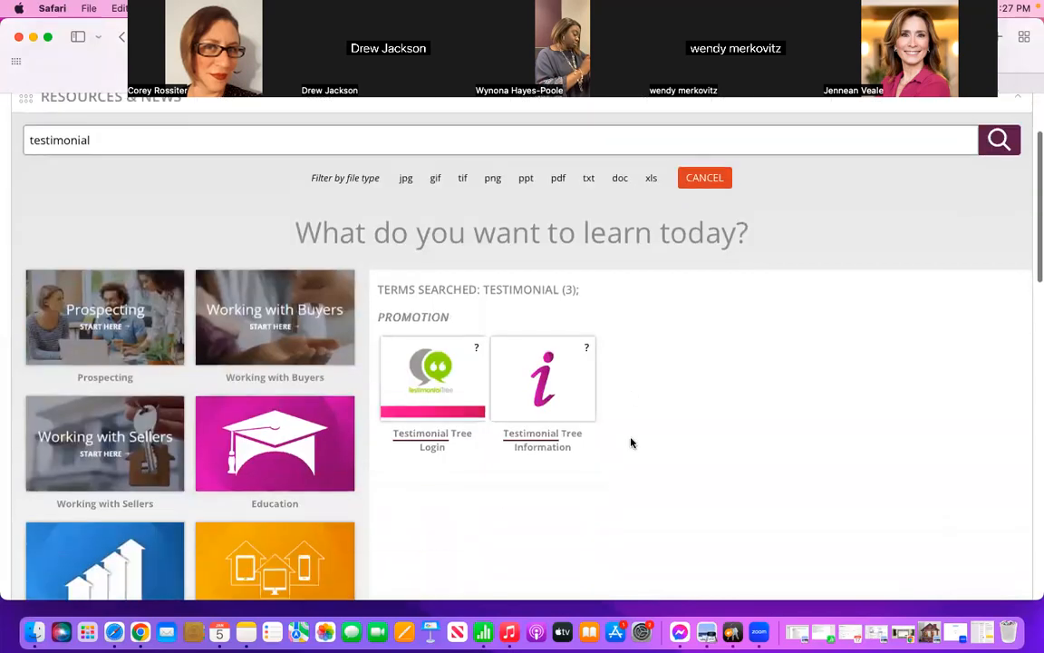
{"action": "left_click", "coordinate": [446, 373]}
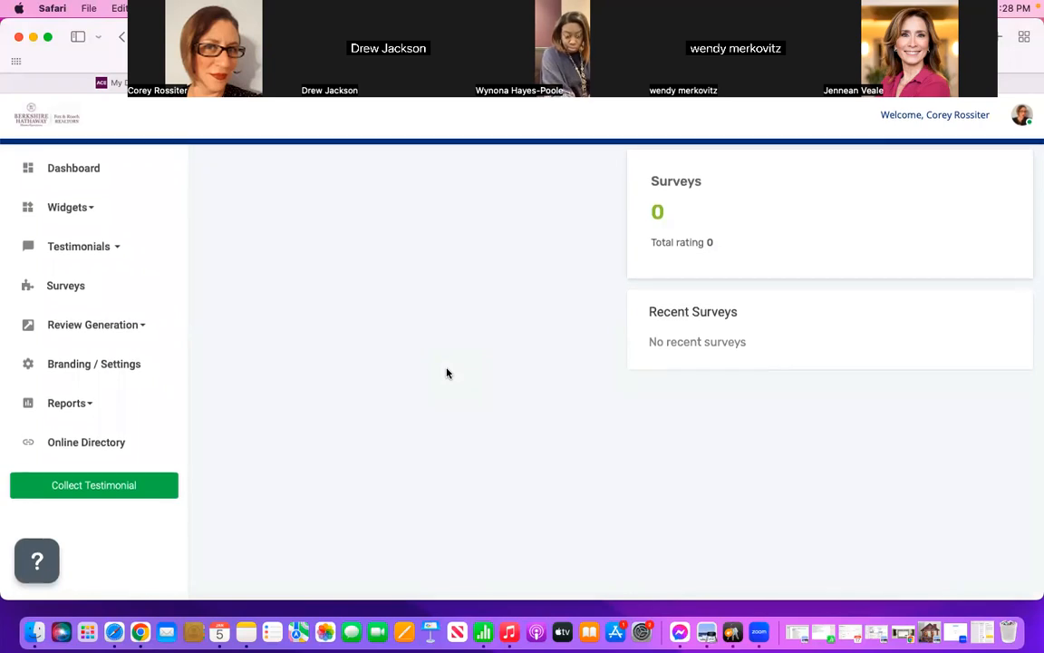
Step: Copy the full 1/3/2023 testimonial from Testimonial Tree and paste it over the first column's placeholder text in the ActivePipe email
{"action": "scroll", "coordinate": [446, 373], "scroll_direction": "down", "scroll_amount": 3}
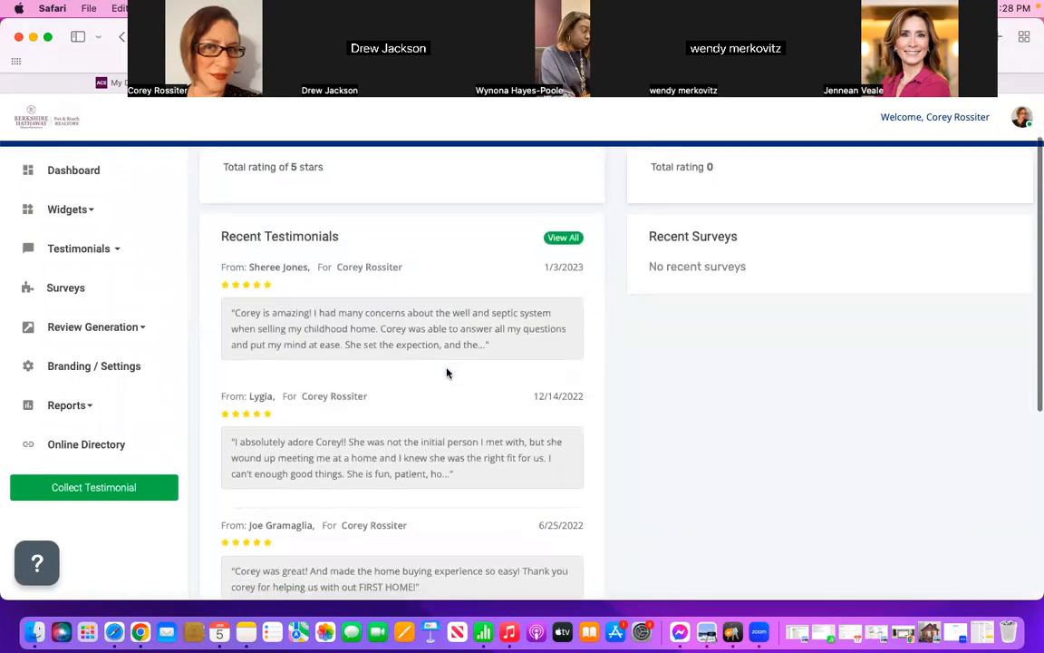
{"action": "left_click", "coordinate": [439, 307]}
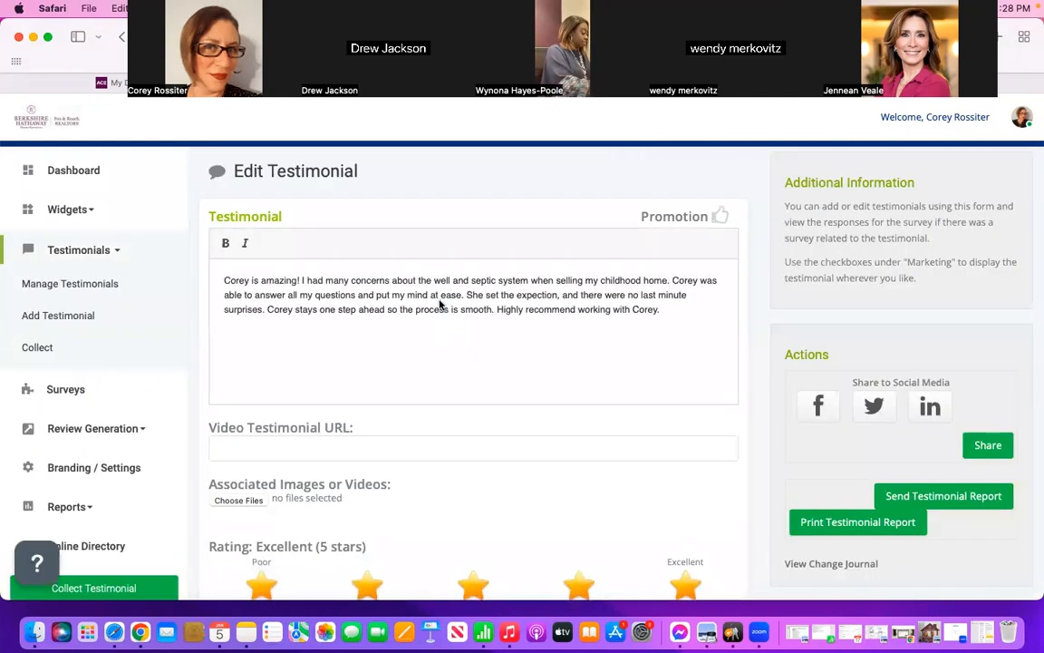
{"action": "left_click_drag", "start_coordinate": [665, 310], "coordinate": [215, 281]}
{"action": "key", "text": "super+c"}
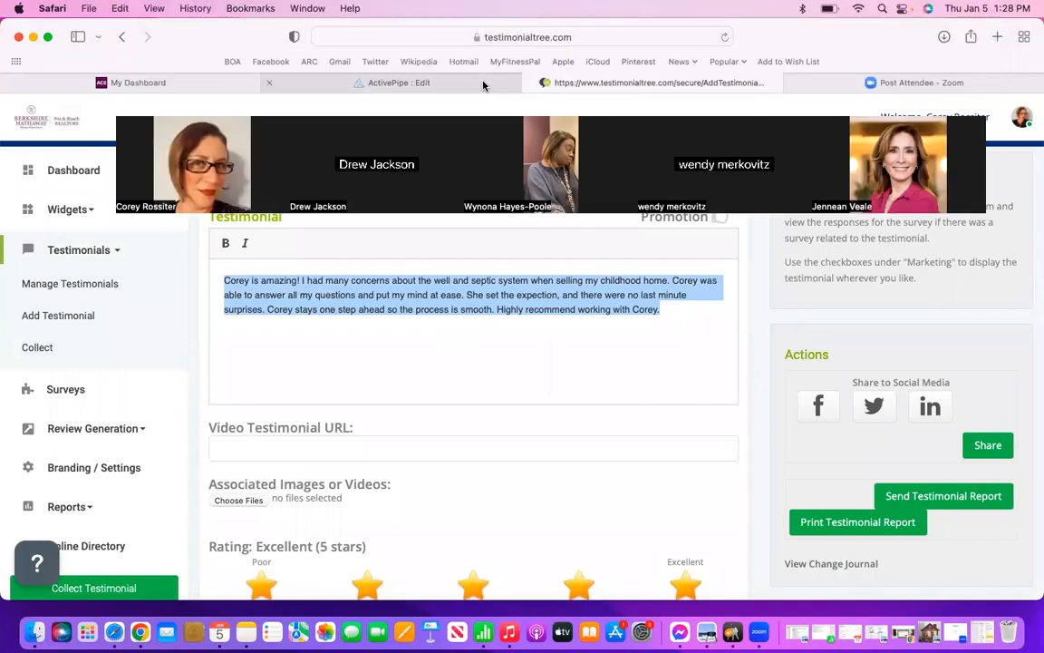
{"action": "left_click", "coordinate": [483, 84]}
{"action": "left_click_drag", "start_coordinate": [272, 424], "coordinate": [179, 364]}
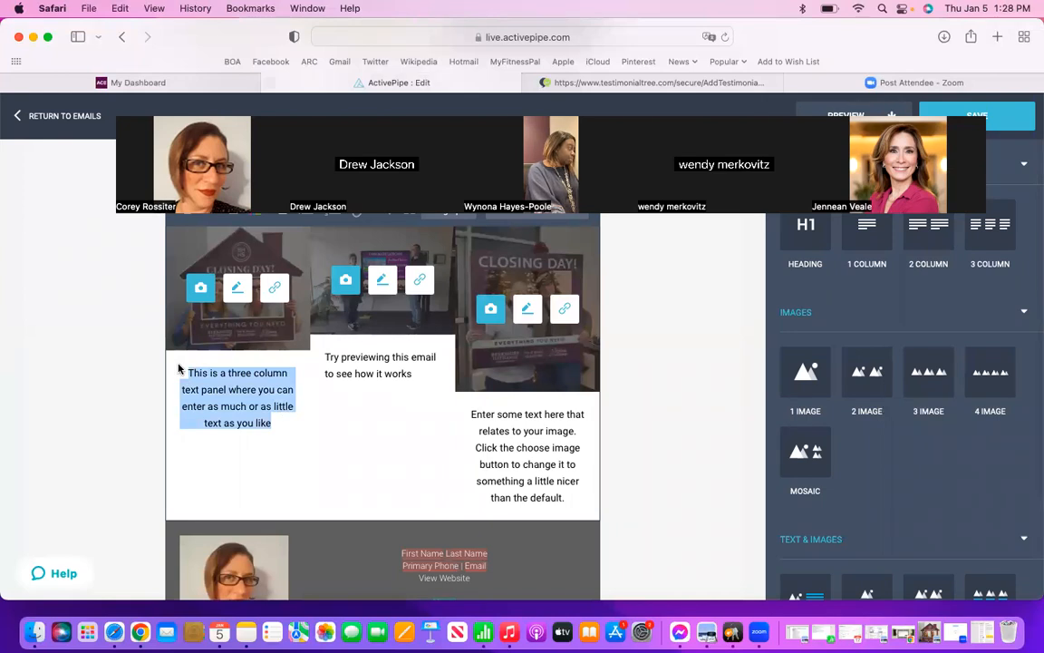
{"action": "key", "text": "BackSpace"}
{"action": "key", "text": "super+v"}
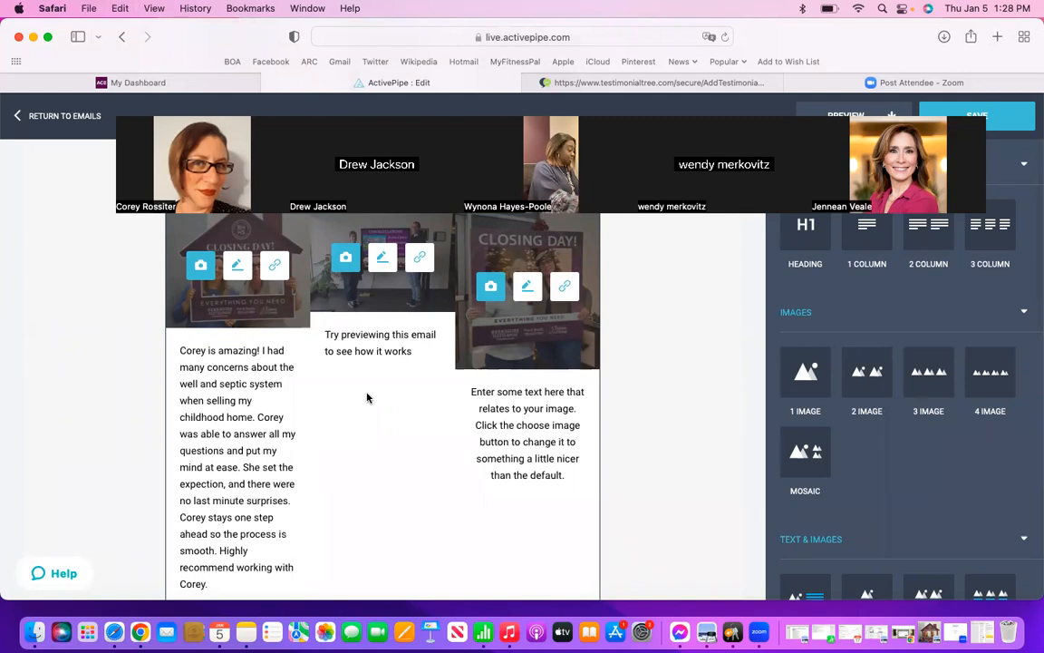
Step: Return to the Testimonial Tree dashboard, open the 6/25/2022 testimonial mentioning "FIRST HOME!", and copy its full text
{"action": "left_click", "coordinate": [422, 353]}
{"action": "key", "text": "BackSpace"}
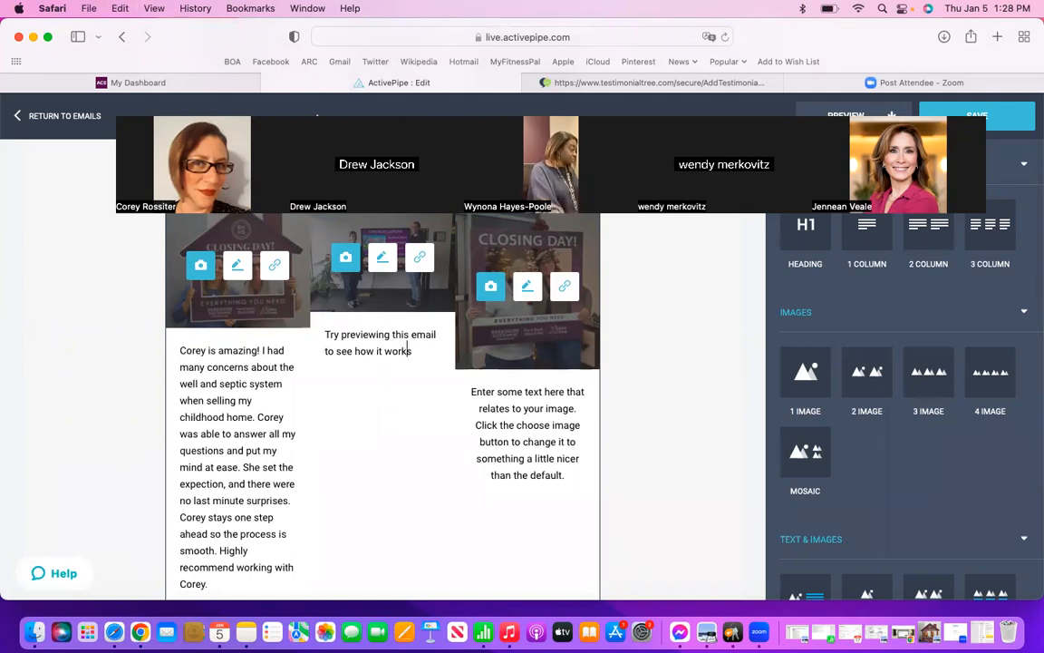
{"action": "left_click", "coordinate": [216, 85]}
{"action": "left_click", "coordinate": [587, 83]}
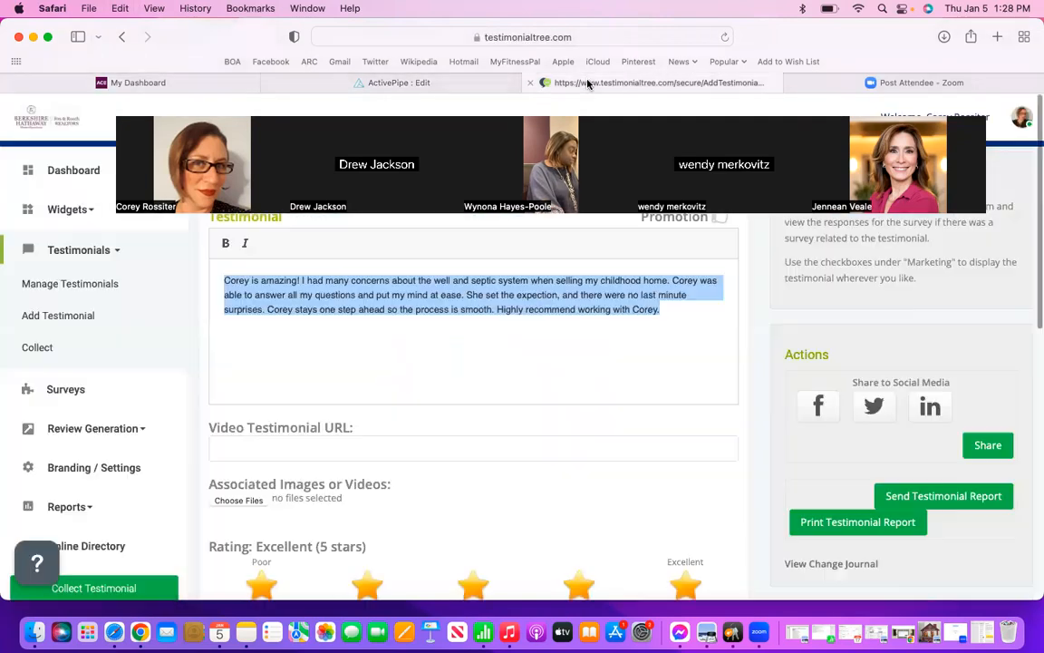
{"action": "left_click", "coordinate": [121, 37]}
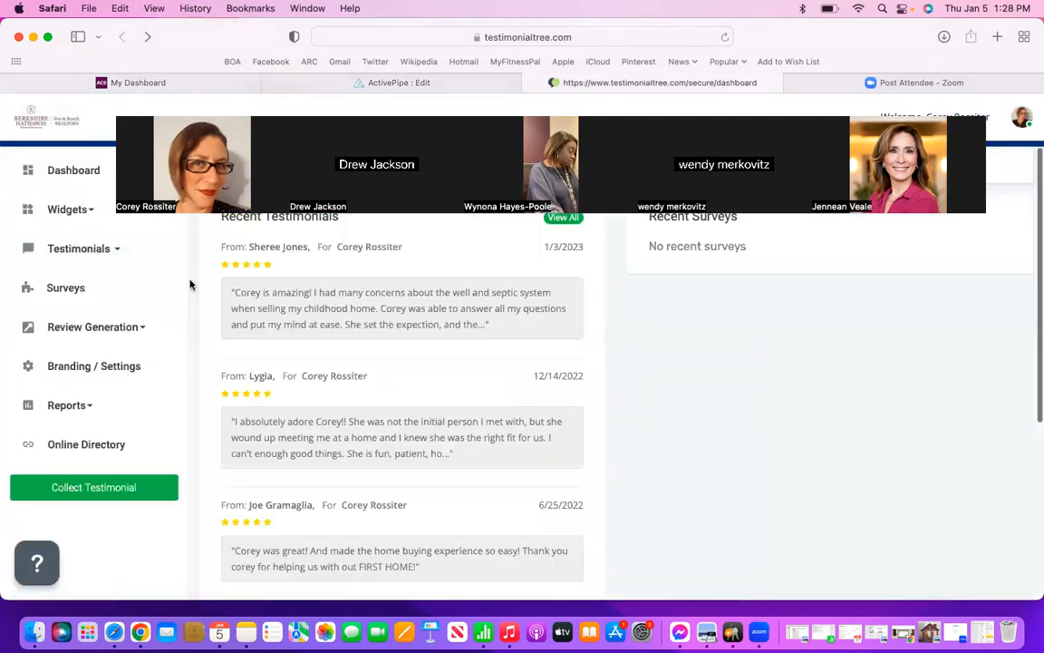
{"action": "scroll", "coordinate": [297, 376], "scroll_direction": "down", "scroll_amount": 4}
{"action": "scroll", "coordinate": [298, 383], "scroll_direction": "down", "scroll_amount": 2}
{"action": "scroll", "coordinate": [310, 380], "scroll_direction": "up", "scroll_amount": 2}
{"action": "left_click", "coordinate": [426, 393]}
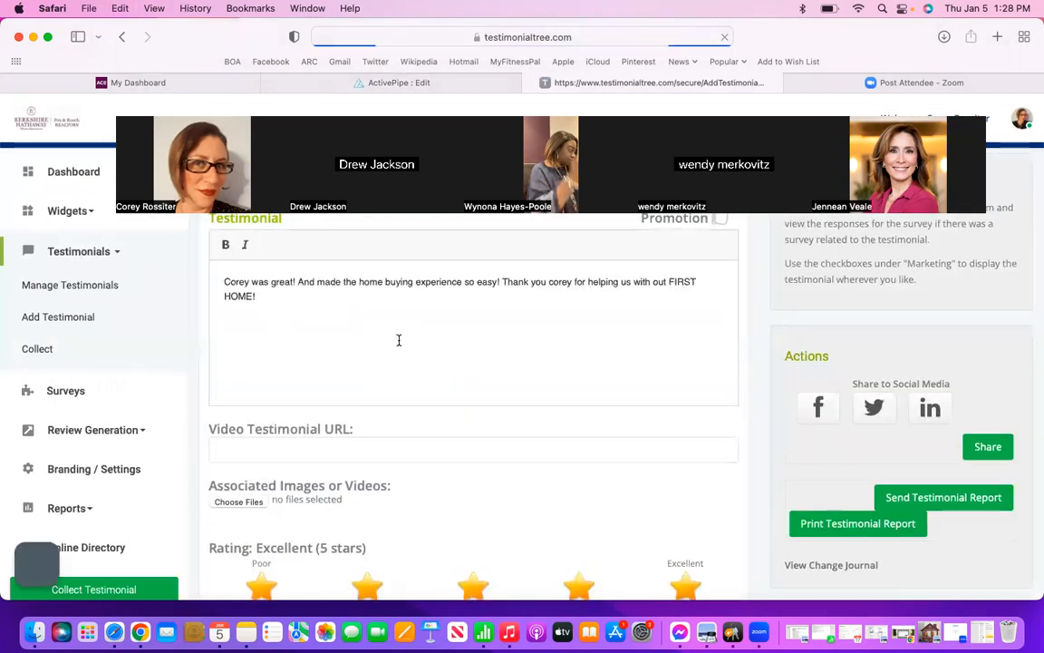
{"action": "left_click_drag", "start_coordinate": [257, 296], "coordinate": [223, 278]}
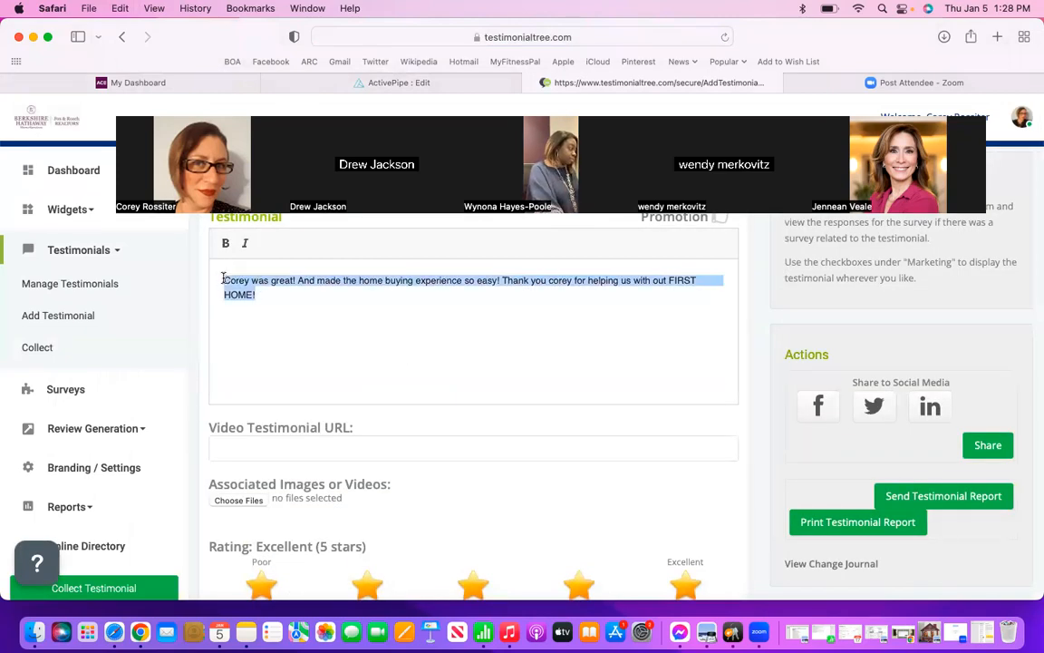
{"action": "key", "text": "super+c"}
Step: In the ActivePipe email, replace the placeholder text under the second closing photo with the copied "FIRST HOME!" testimonial
{"action": "left_click", "coordinate": [412, 82]}
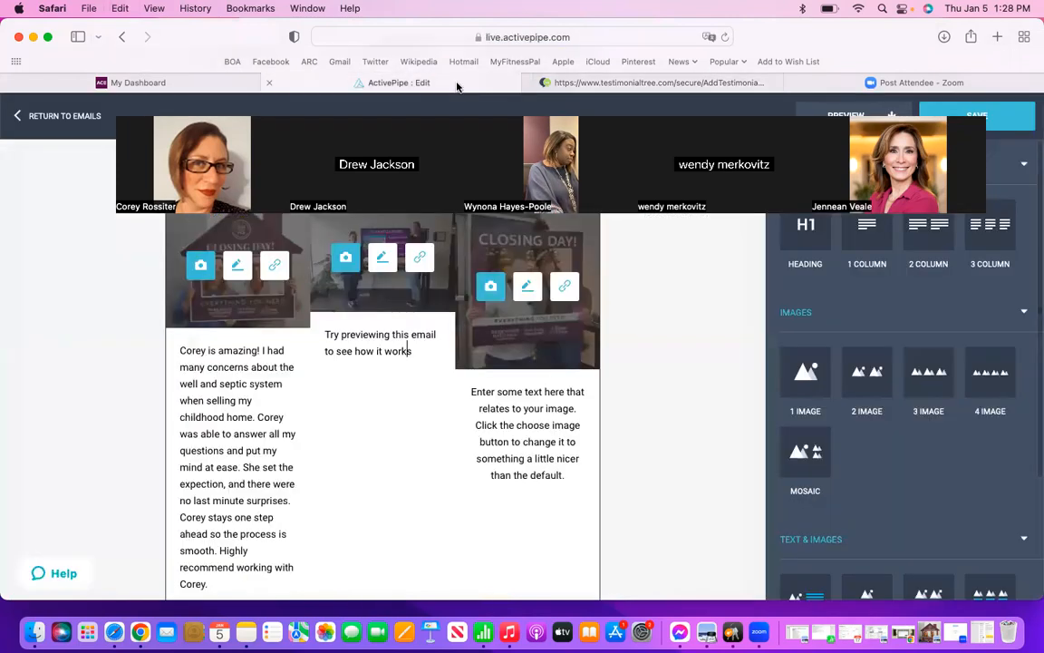
{"action": "left_click_drag", "start_coordinate": [419, 361], "coordinate": [318, 328]}
{"action": "key", "text": "BackSpace"}
{"action": "key", "text": "super+v"}
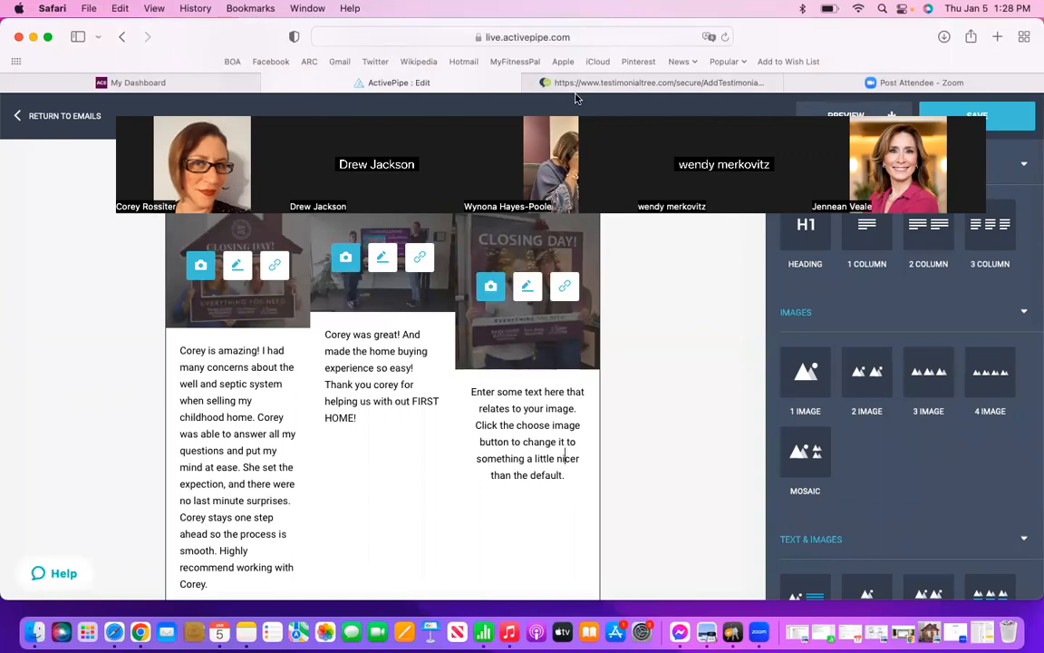
Step: Copy the full 6/25/2022 "thick and thin" testimonial from Testimonial Tree and paste it over the third column's placeholder text in ActivePipe
{"action": "left_click", "coordinate": [601, 81]}
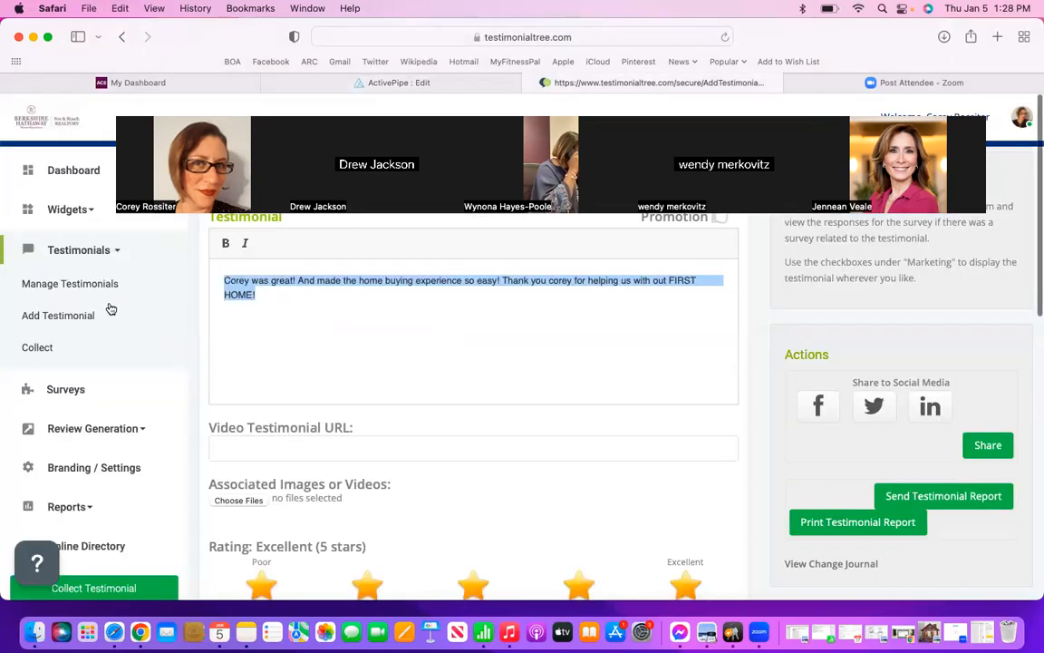
{"action": "left_click", "coordinate": [118, 37]}
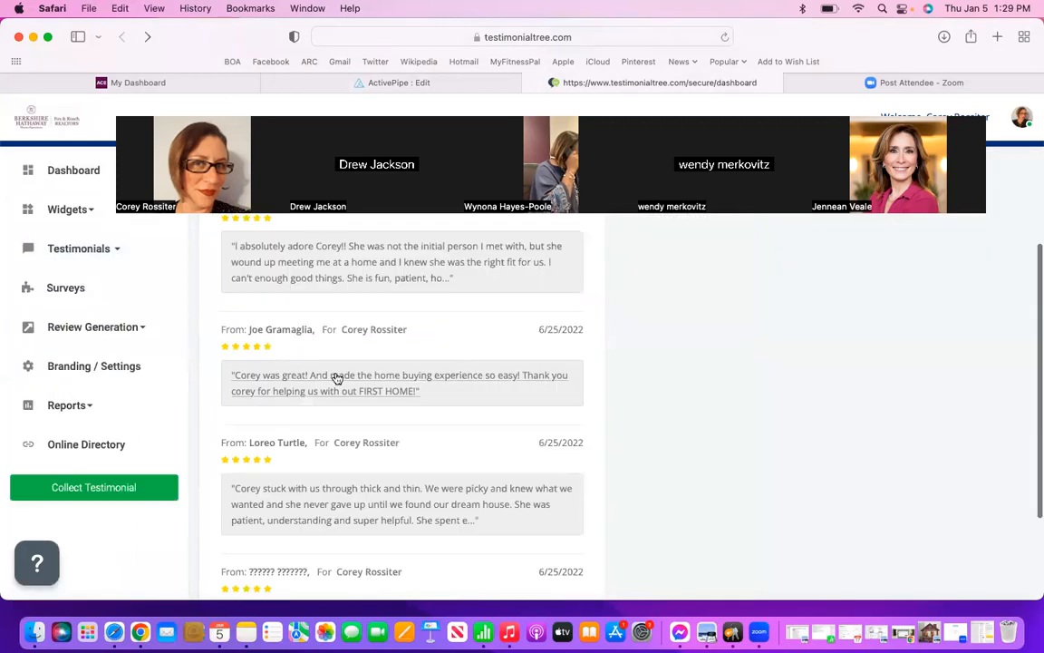
{"action": "scroll", "coordinate": [364, 463], "scroll_direction": "down", "scroll_amount": 2}
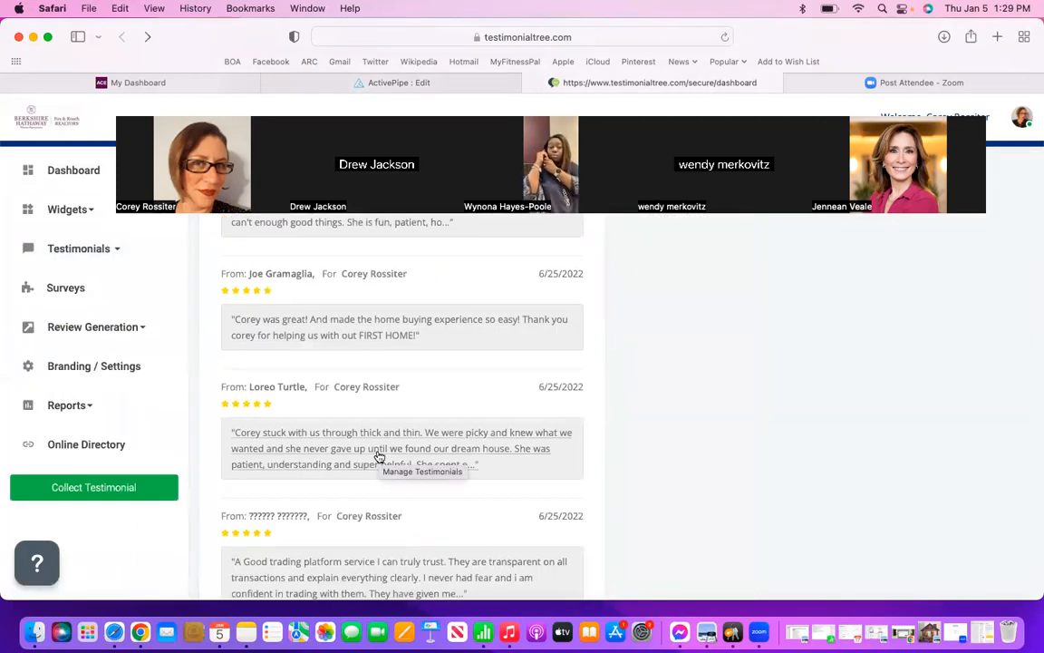
{"action": "left_click", "coordinate": [379, 456]}
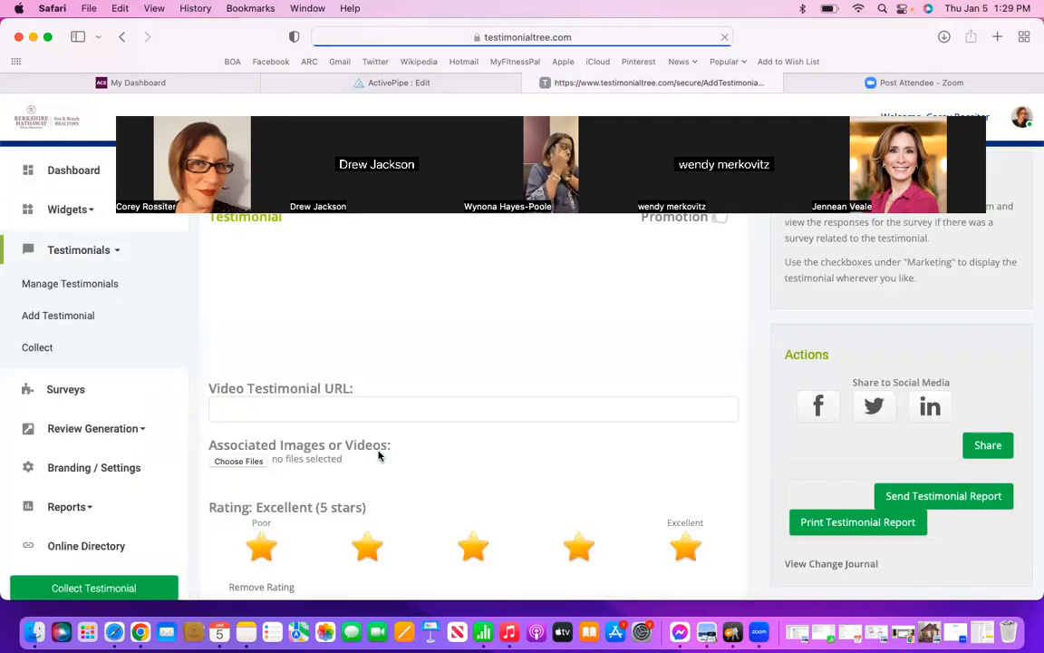
{"action": "left_click_drag", "start_coordinate": [323, 350], "coordinate": [223, 267]}
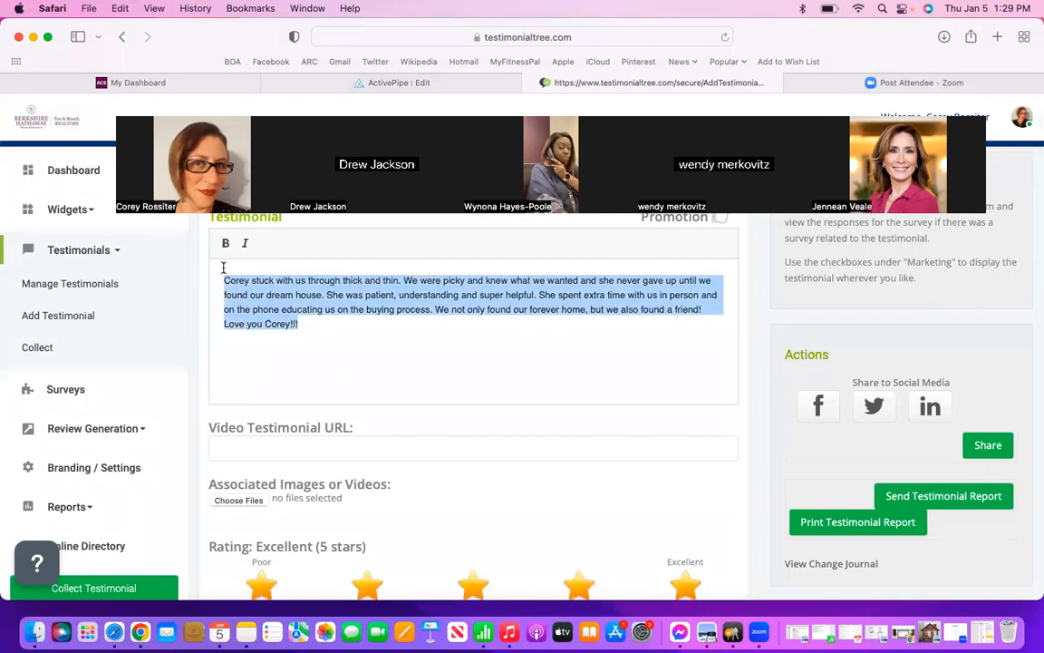
{"action": "left_click", "coordinate": [426, 82]}
{"action": "left_click_drag", "start_coordinate": [569, 476], "coordinate": [476, 395]}
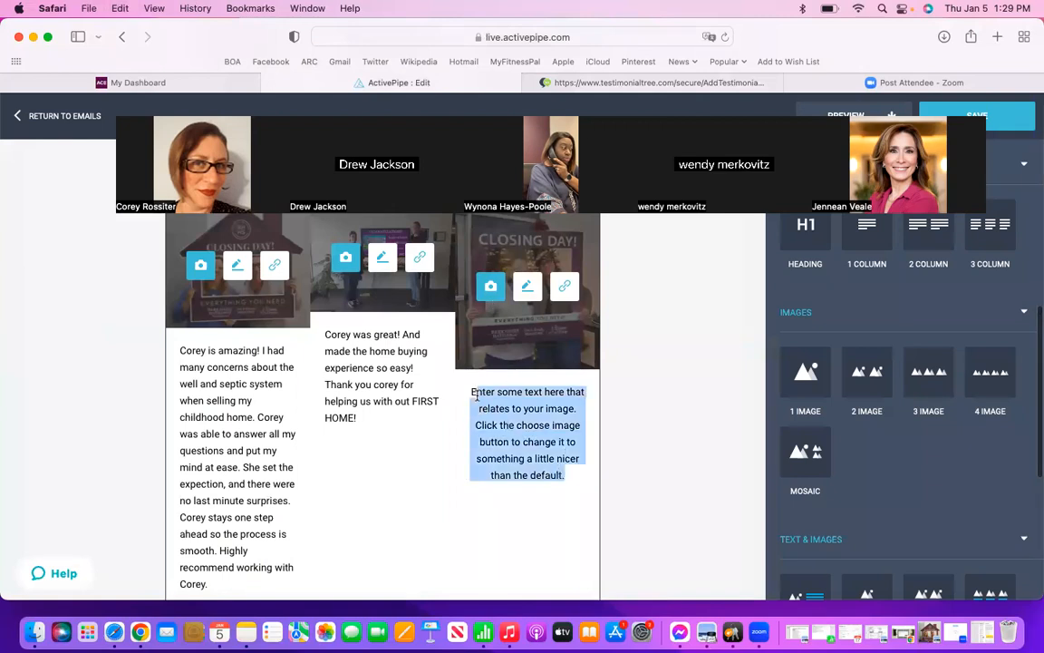
{"action": "key", "text": "BackSpace"}
{"action": "key", "text": "super+v"}
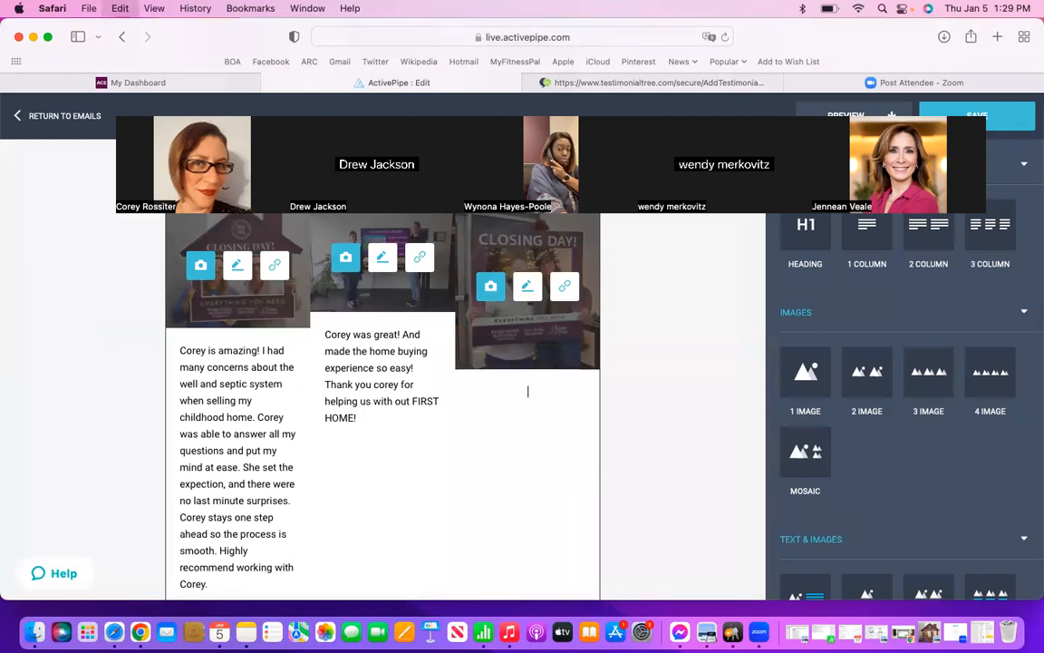
Step: Review the email's layout from the introduction through the sold homes and happy clients sections to the signature footer
{"action": "scroll", "coordinate": [654, 413], "scroll_direction": "up", "scroll_amount": 8}
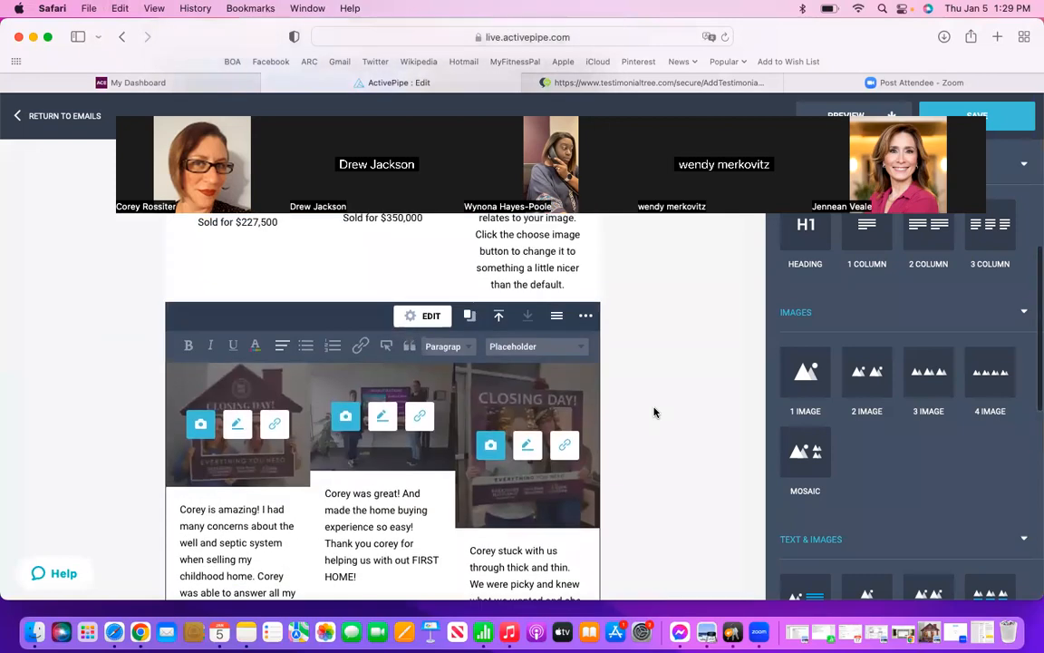
{"action": "scroll", "coordinate": [654, 412], "scroll_direction": "up", "scroll_amount": 5}
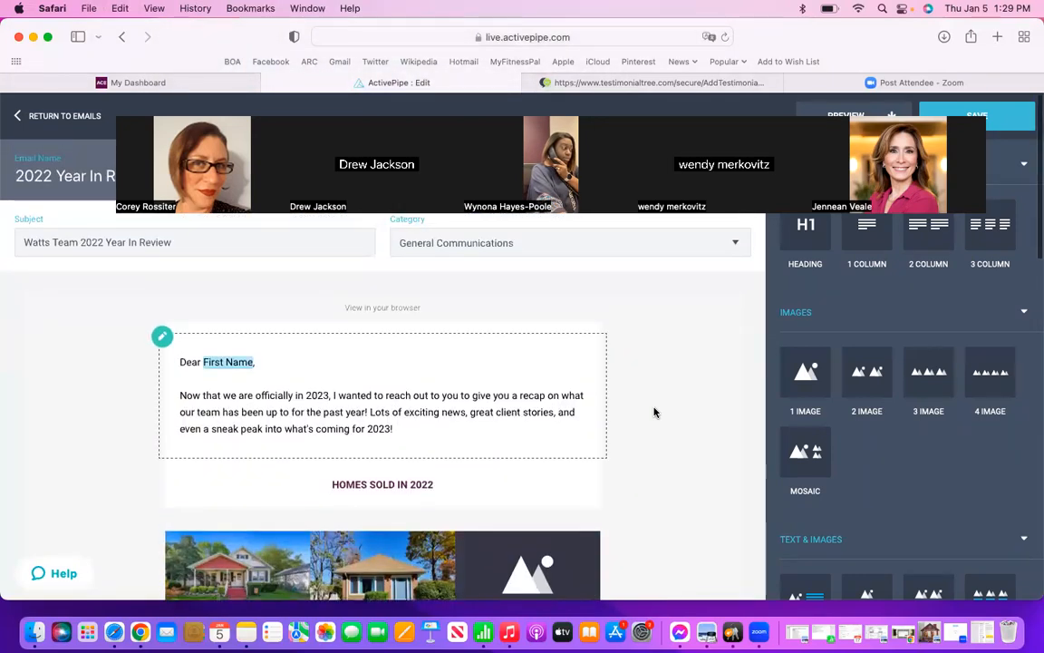
{"action": "scroll", "coordinate": [655, 413], "scroll_direction": "down", "scroll_amount": 6}
{"action": "scroll", "coordinate": [654, 412], "scroll_direction": "down", "scroll_amount": 10}
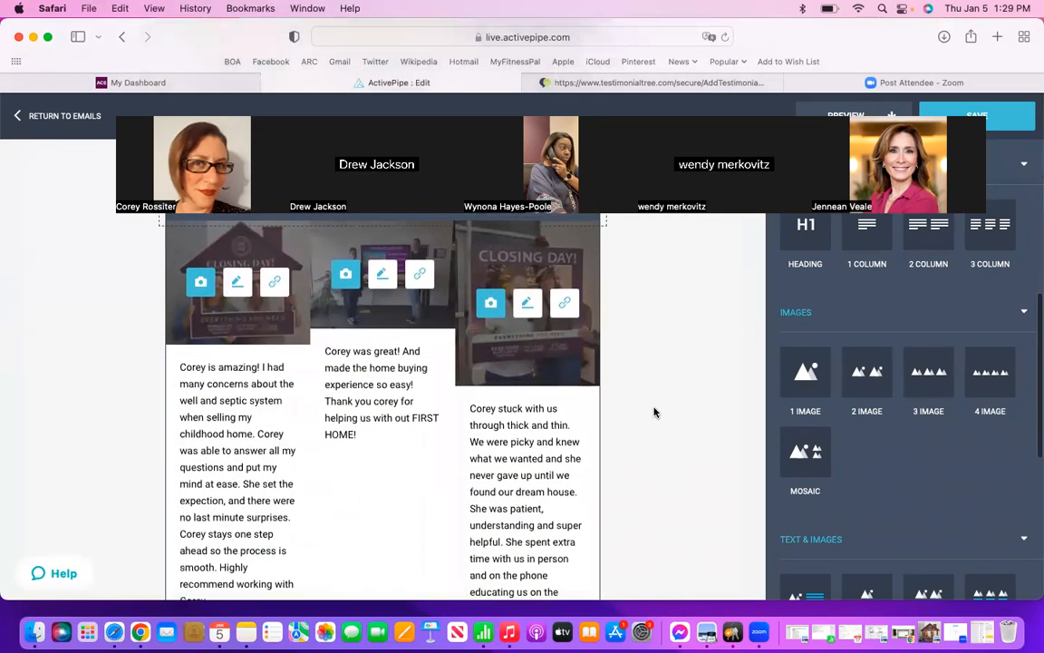
{"action": "scroll", "coordinate": [654, 412], "scroll_direction": "down", "scroll_amount": 2}
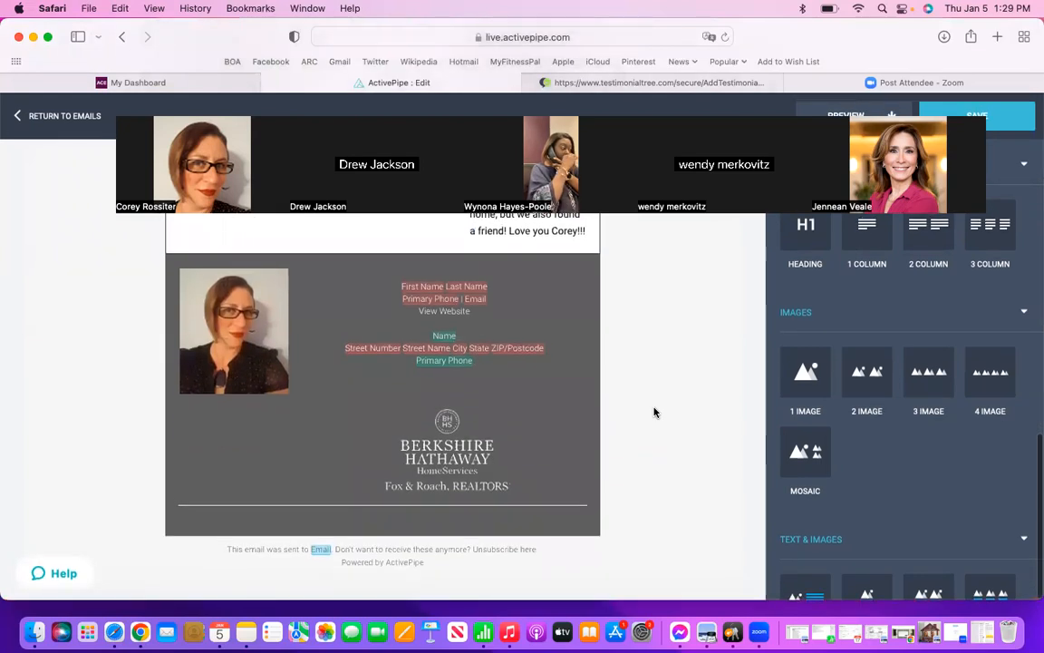
{"action": "scroll", "coordinate": [654, 413], "scroll_direction": "up", "scroll_amount": 8}
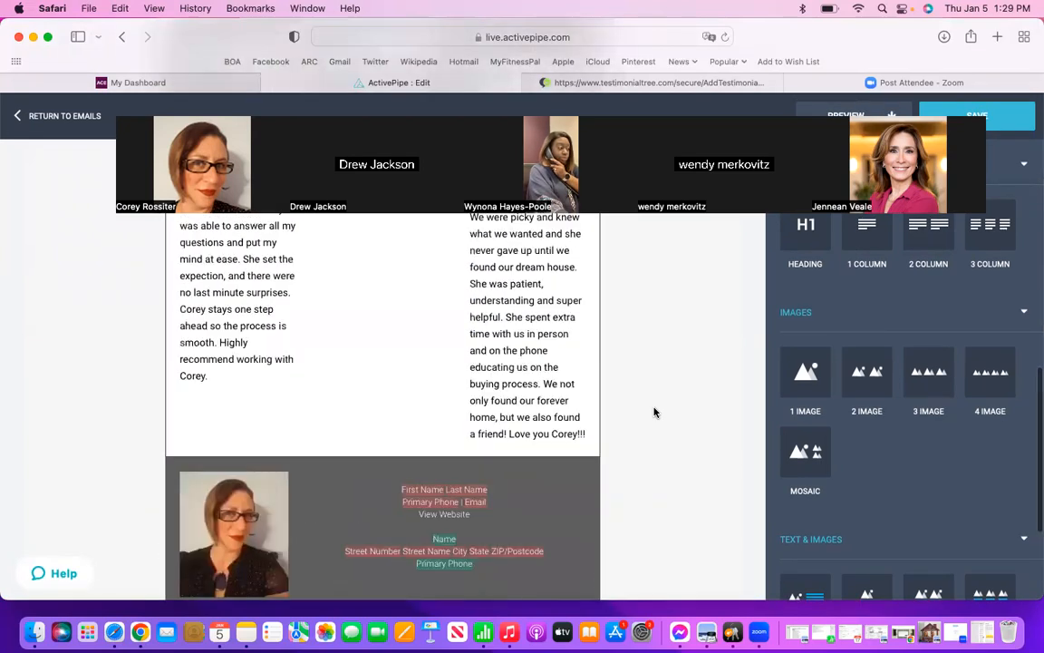
{"action": "scroll", "coordinate": [655, 413], "scroll_direction": "up", "scroll_amount": 1}
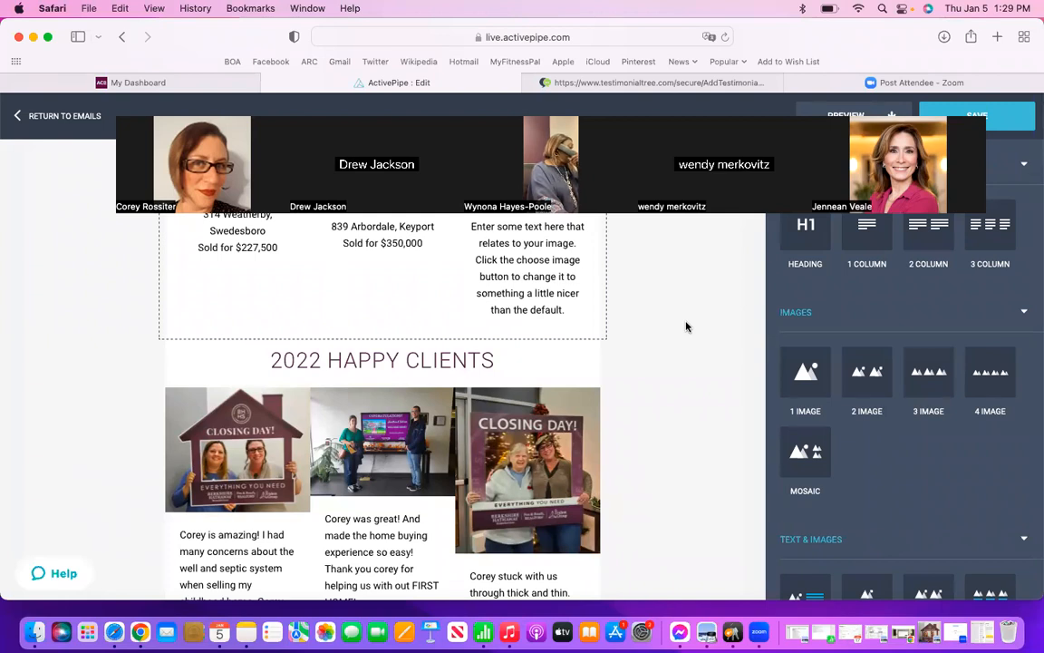
Step: Add a heading block between the happy-client testimonials and the signature footer, and replace its placeholder text with "HELPFUL TIPS"
{"action": "scroll", "coordinate": [701, 401], "scroll_direction": "down", "scroll_amount": 1}
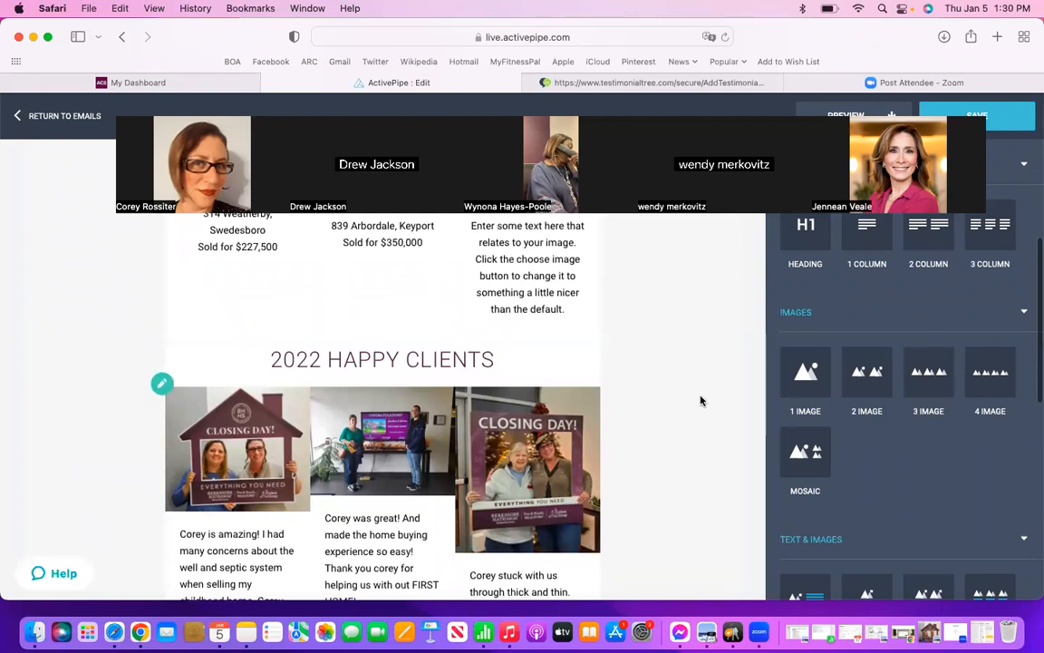
{"action": "scroll", "coordinate": [701, 401], "scroll_direction": "down", "scroll_amount": 10}
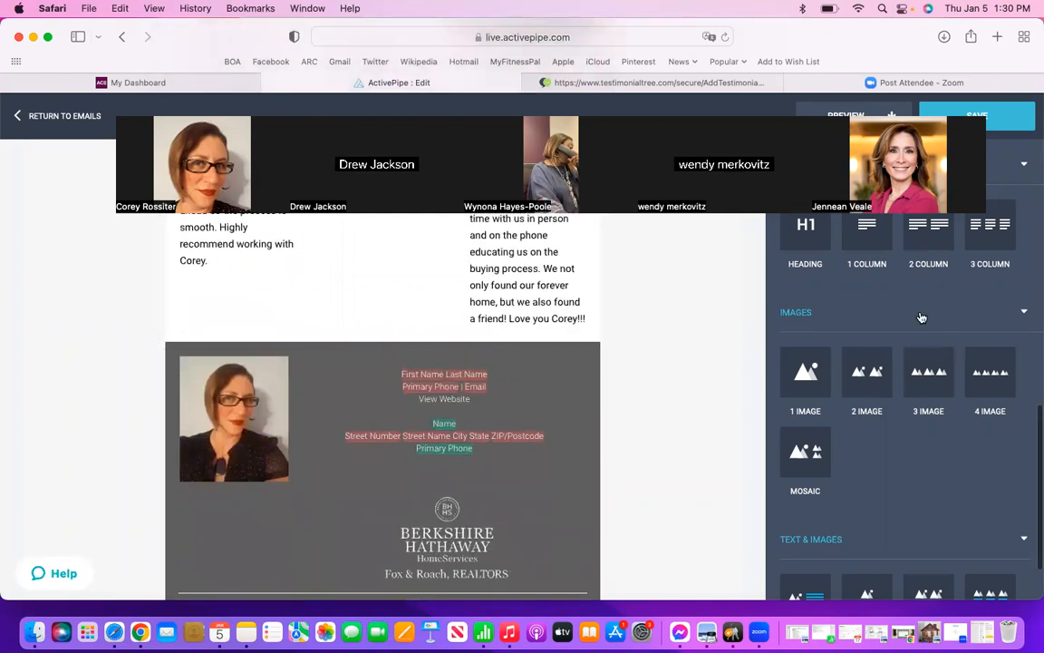
{"action": "scroll", "coordinate": [918, 309], "scroll_direction": "down", "scroll_amount": 6}
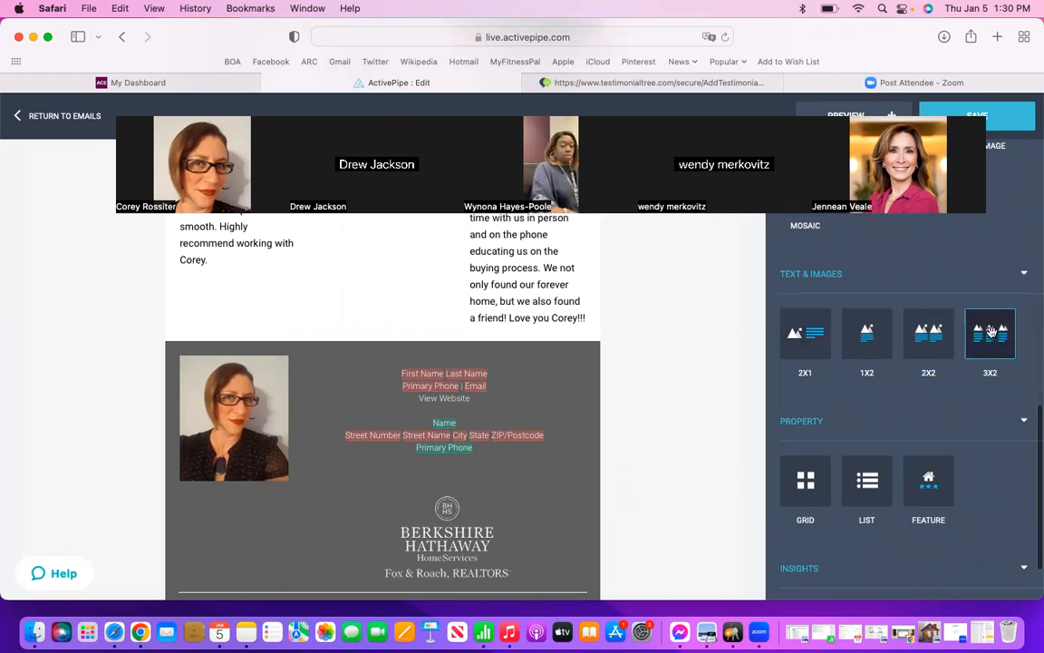
{"action": "mouse_move", "coordinate": [991, 332]}
{"action": "left_mouse_down"}
{"action": "mouse_move", "coordinate": [766, 304]}
{"action": "mouse_move", "coordinate": [642, 350]}
{"action": "mouse_move", "coordinate": [621, 346]}
{"action": "mouse_move", "coordinate": [1033, 344]}
{"action": "mouse_move", "coordinate": [997, 339]}
{"action": "left_mouse_up"}
{"action": "scroll", "coordinate": [996, 339], "scroll_direction": "up", "scroll_amount": 3}
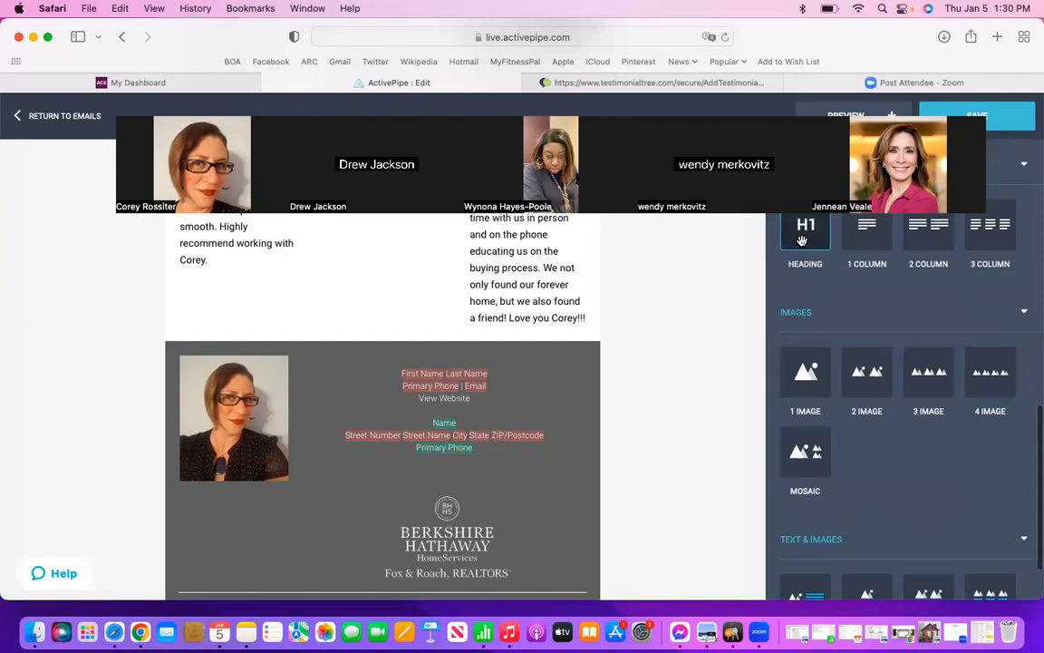
{"action": "mouse_move", "coordinate": [801, 241]}
{"action": "left_mouse_down"}
{"action": "mouse_move", "coordinate": [607, 324]}
{"action": "mouse_move", "coordinate": [483, 337]}
{"action": "left_mouse_up"}
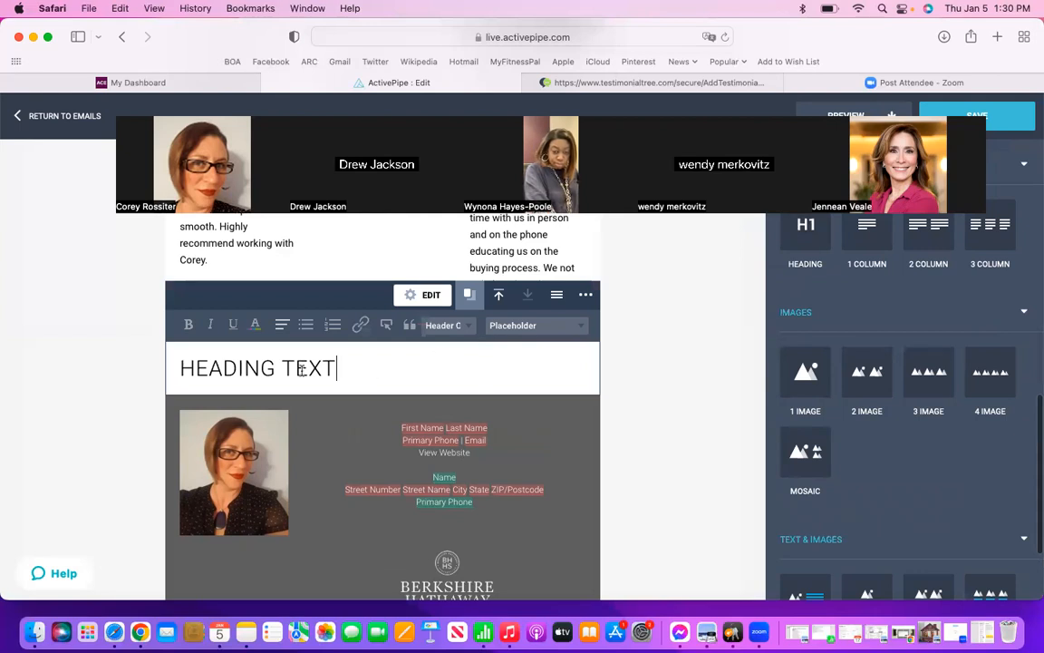
{"action": "left_click_drag", "start_coordinate": [341, 369], "coordinate": [175, 369]}
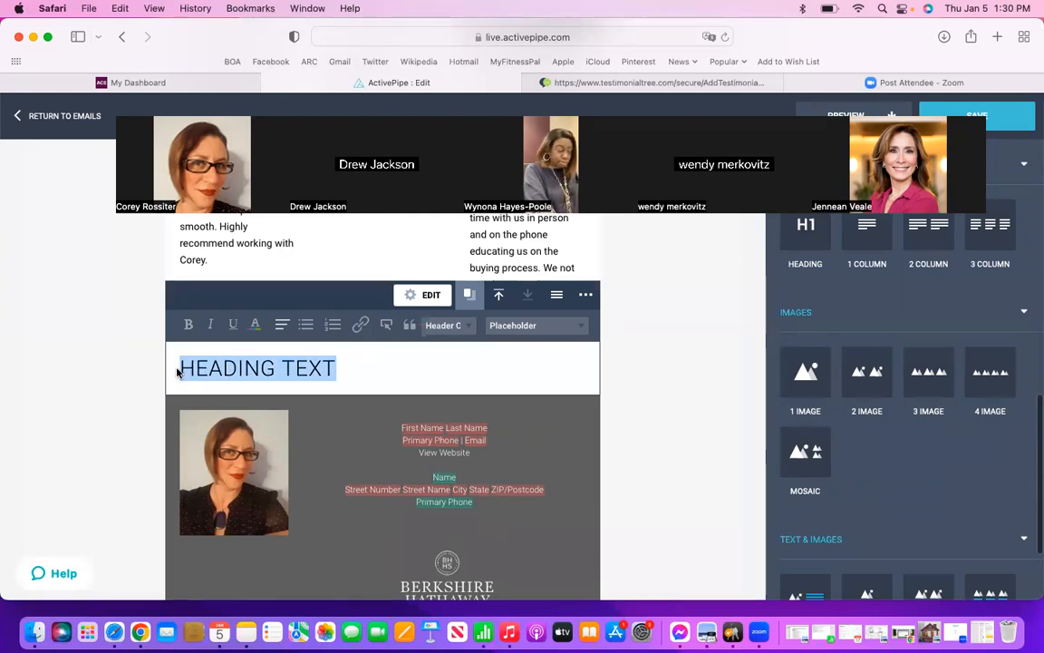
{"action": "type", "text": "HE"}
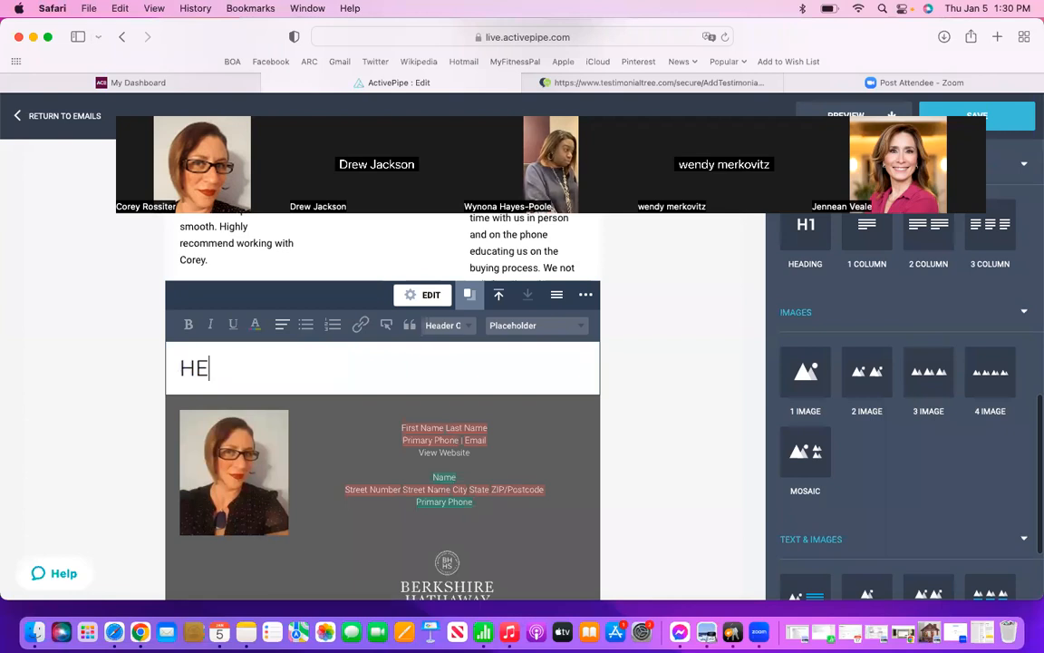
{"action": "type", "text": "LPFUL TIPS"}
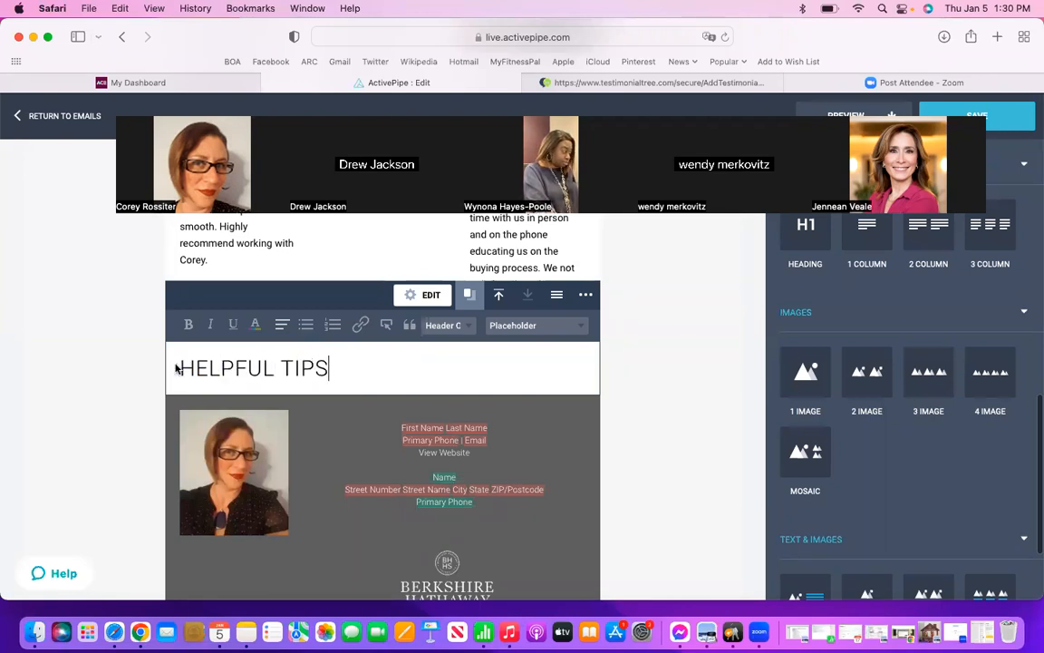
Step: Color the "HELPFUL TIPS" heading dark burgundy and center it
{"action": "left_click", "coordinate": [257, 327]}
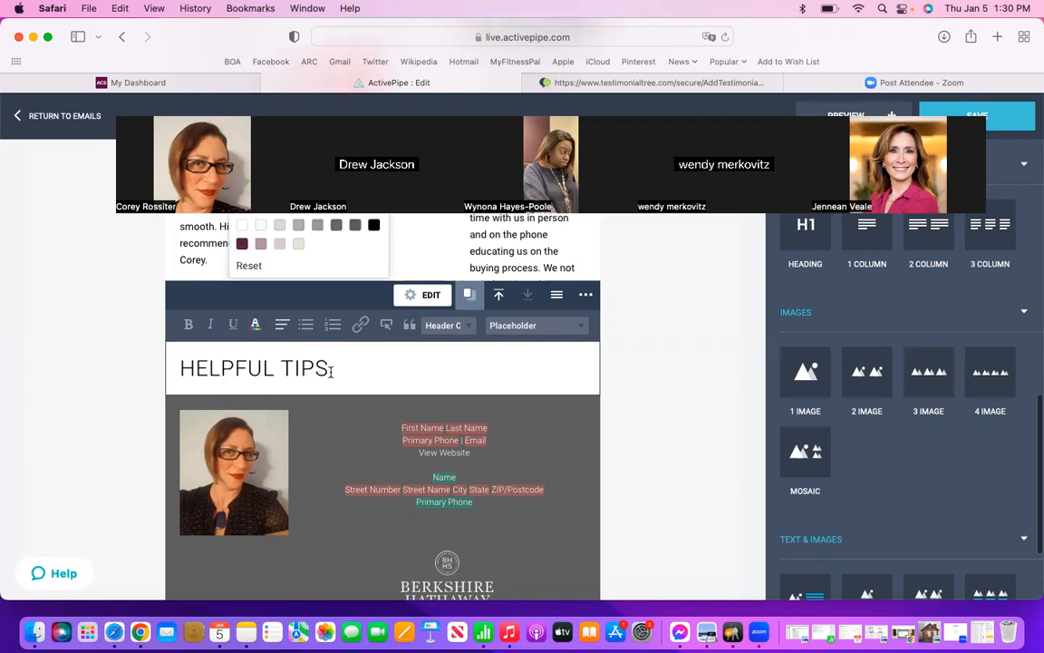
{"action": "left_click_drag", "start_coordinate": [332, 367], "coordinate": [156, 367]}
{"action": "left_click", "coordinate": [242, 243]}
{"action": "left_click", "coordinate": [656, 379]}
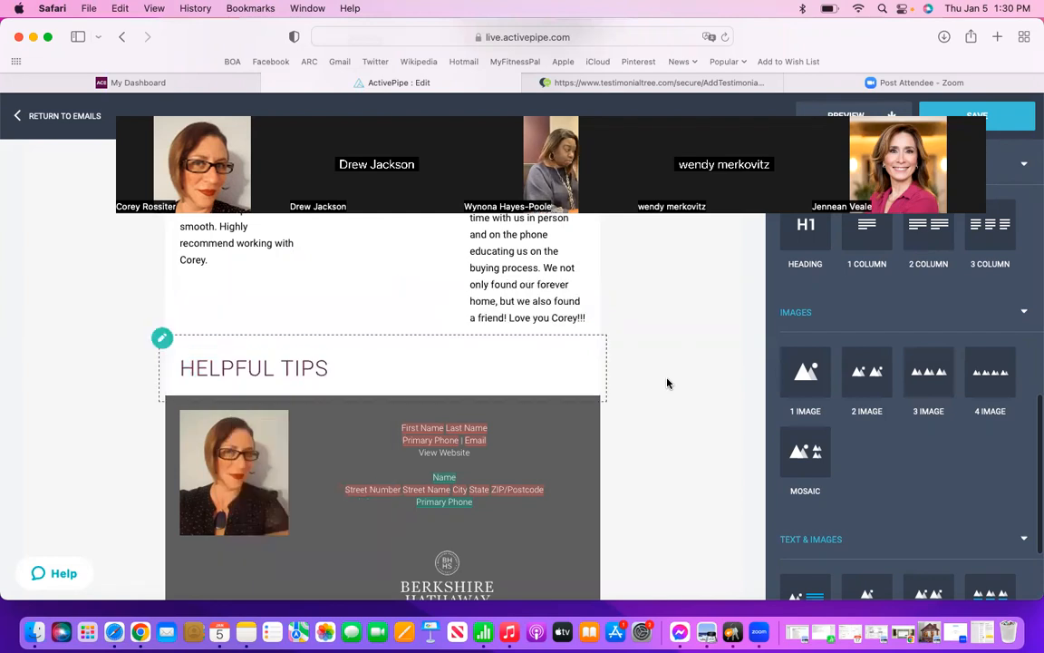
{"action": "left_click", "coordinate": [396, 364]}
{"action": "left_click_drag", "start_coordinate": [396, 364], "coordinate": [163, 368]}
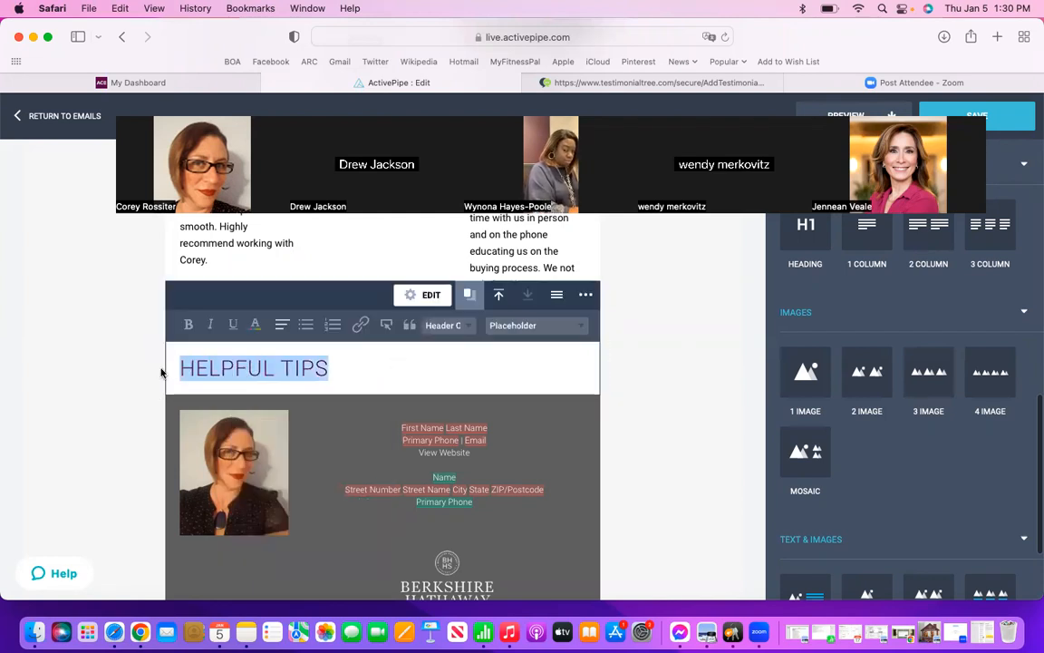
{"action": "left_click", "coordinate": [282, 325]}
{"action": "left_click", "coordinate": [285, 364]}
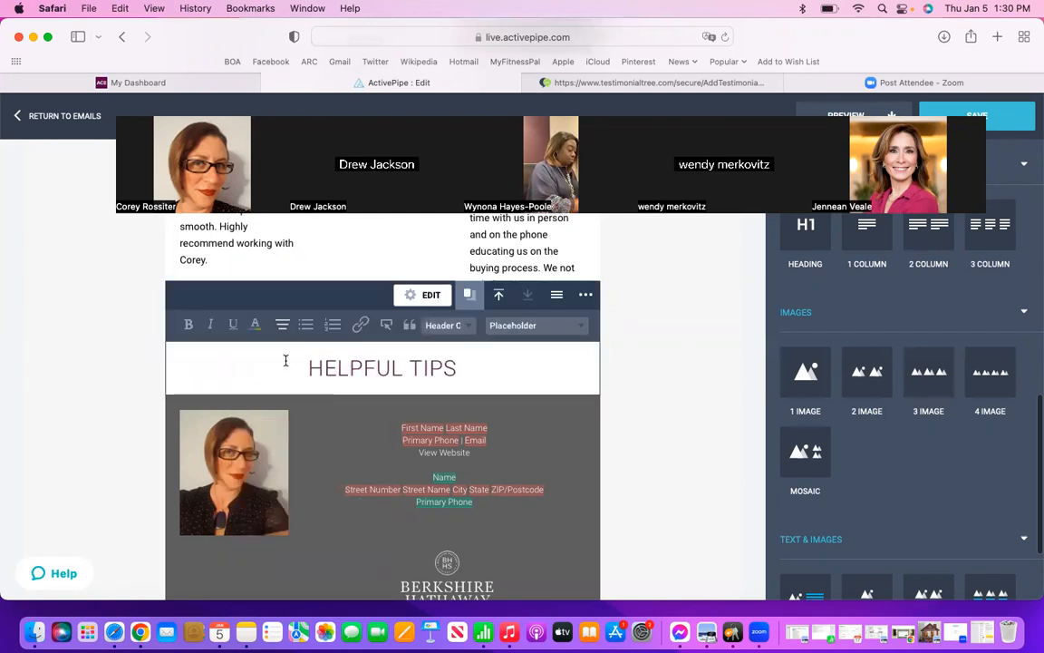
{"action": "left_click", "coordinate": [660, 389]}
Step: Add a 3x2 text and images block between the "HELPFUL TIPS" heading and the signature footer
{"action": "scroll", "coordinate": [954, 438], "scroll_direction": "down", "scroll_amount": 4}
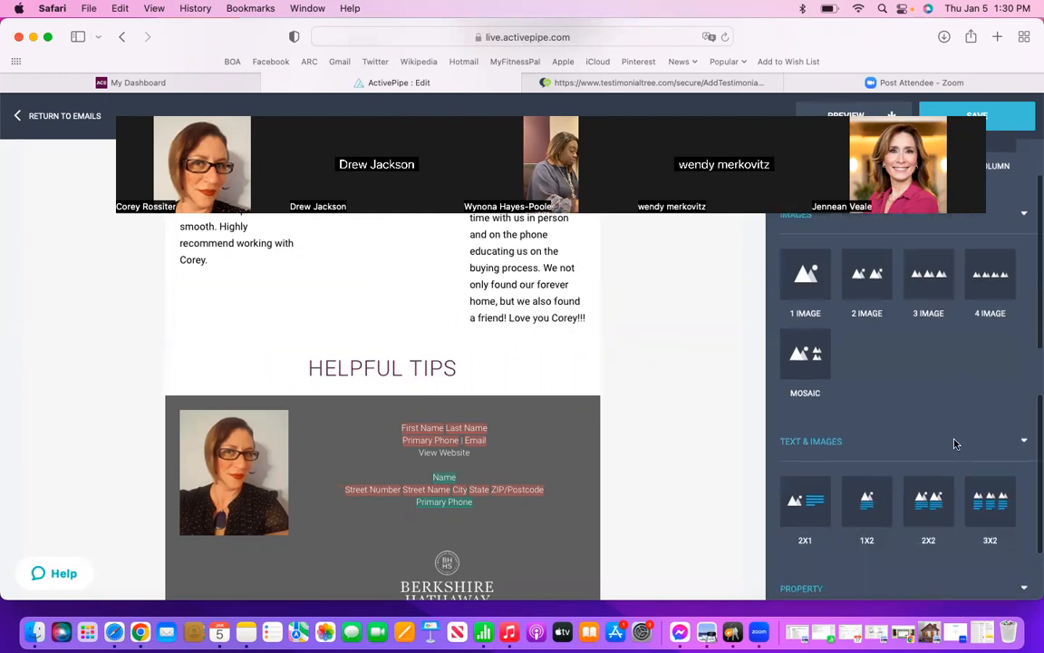
{"action": "scroll", "coordinate": [953, 445], "scroll_direction": "down", "scroll_amount": 3}
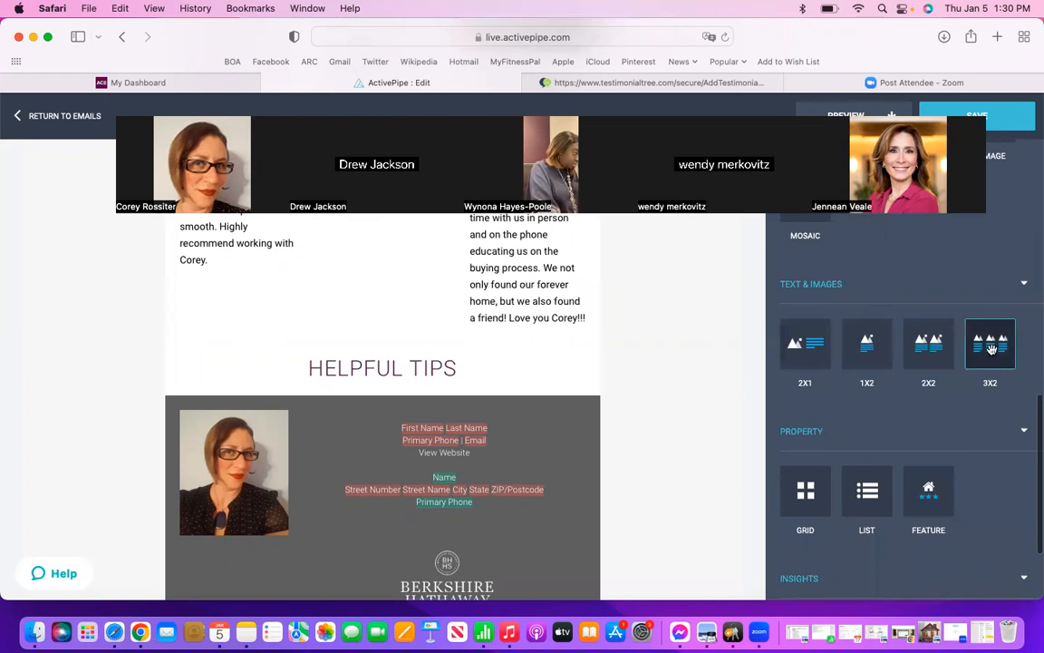
{"action": "mouse_move", "coordinate": [991, 349]}
{"action": "left_mouse_down"}
{"action": "mouse_move", "coordinate": [646, 400]}
{"action": "mouse_move", "coordinate": [561, 395]}
{"action": "left_mouse_up"}
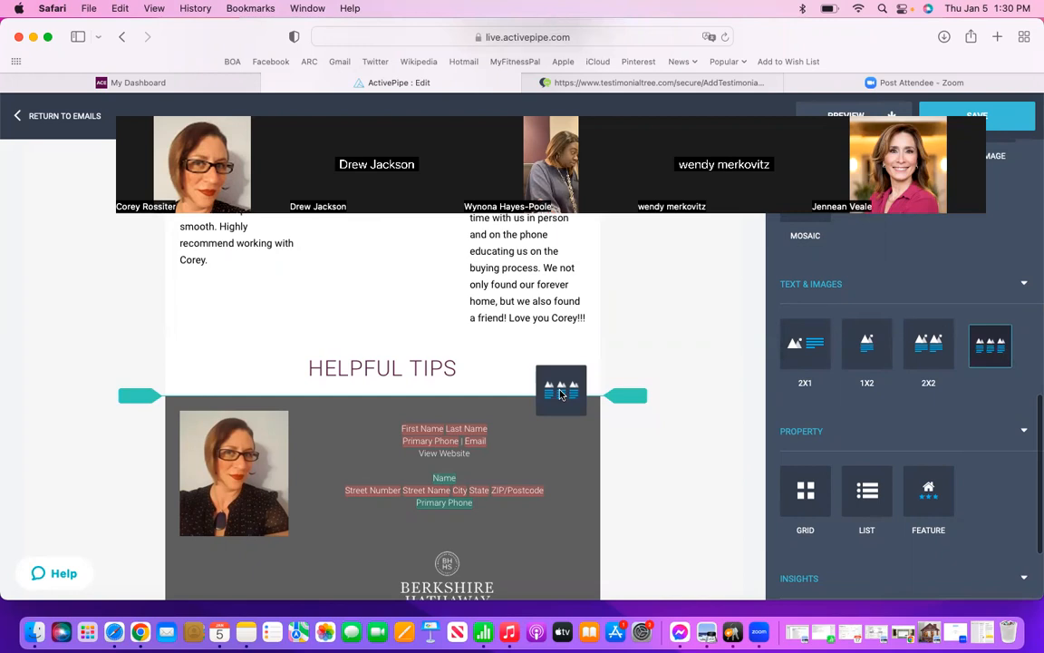
{"action": "left_click_drag", "start_coordinate": [561, 395], "coordinate": [560, 395]}
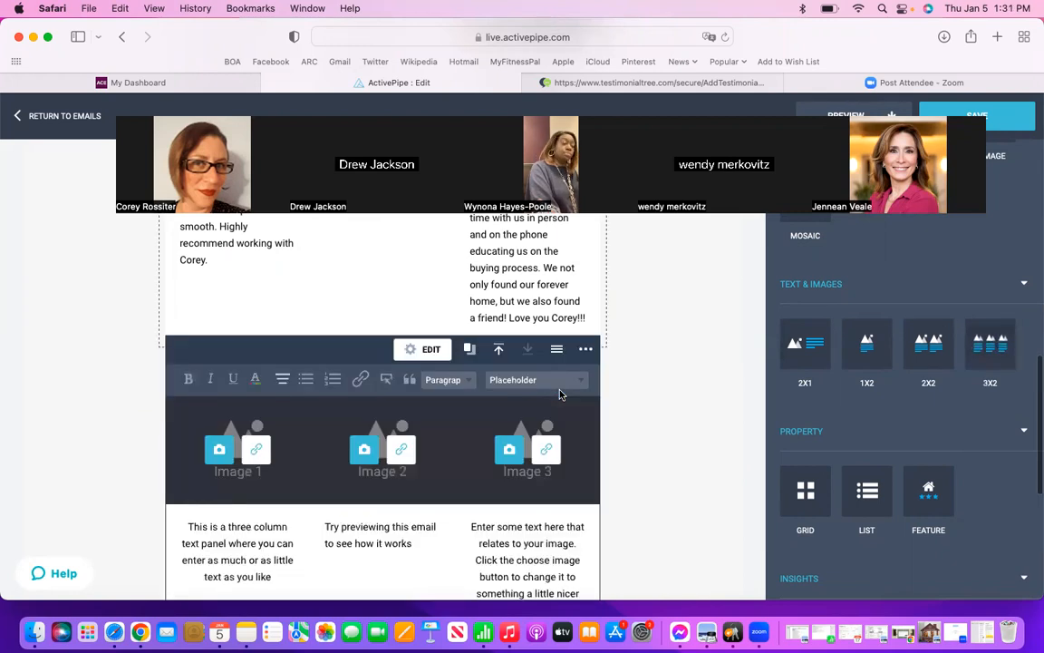
Step: Search the shared images for "home" and insert Fall-Home-GutterClear.jpg as the new block's first image
{"action": "scroll", "coordinate": [711, 420], "scroll_direction": "down", "scroll_amount": 2}
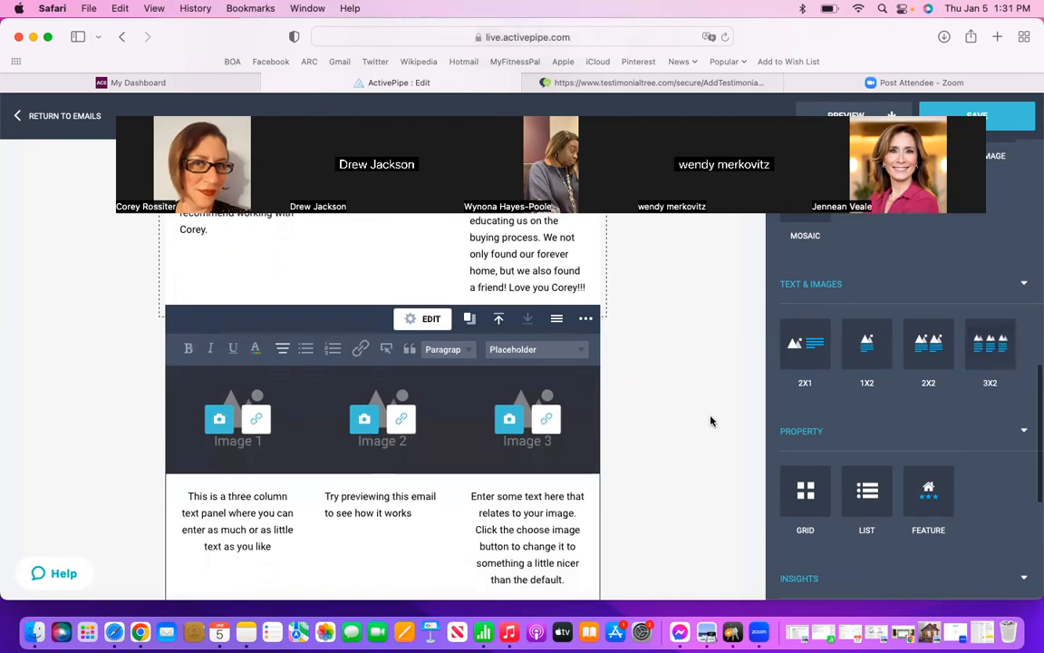
{"action": "scroll", "coordinate": [710, 421], "scroll_direction": "down", "scroll_amount": 1}
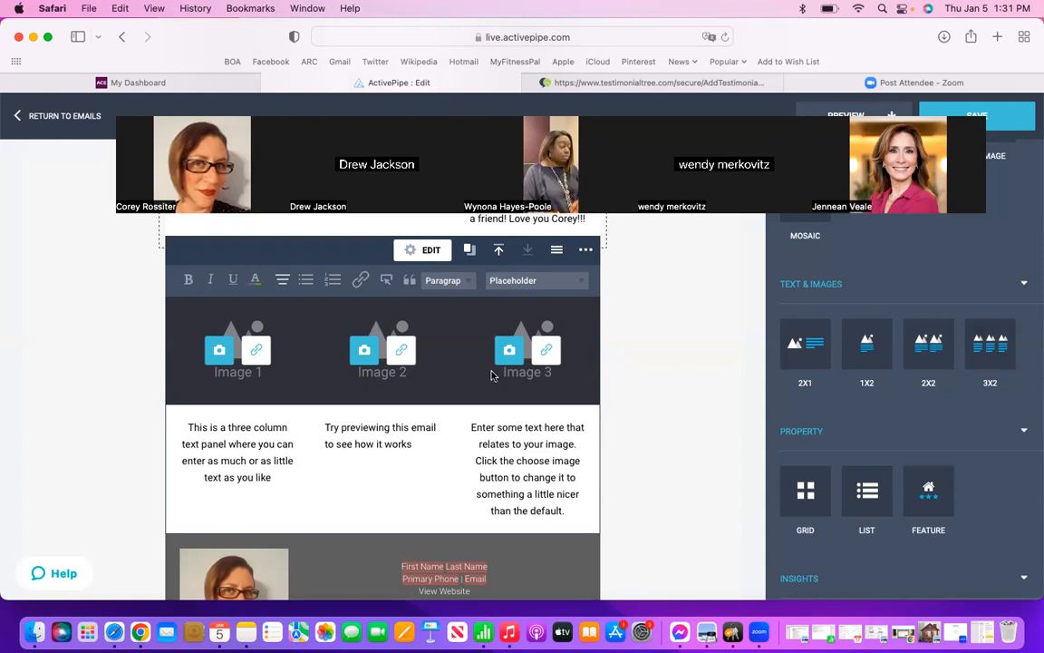
{"action": "left_click", "coordinate": [223, 353]}
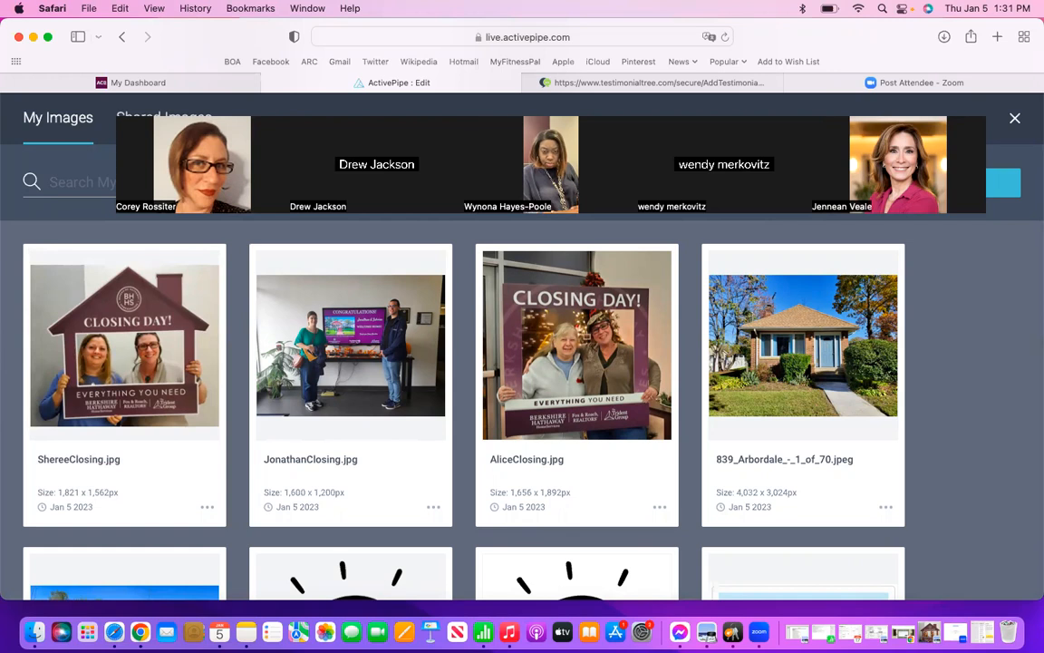
{"action": "left_click_drag", "start_coordinate": [668, 120], "coordinate": [655, 4]}
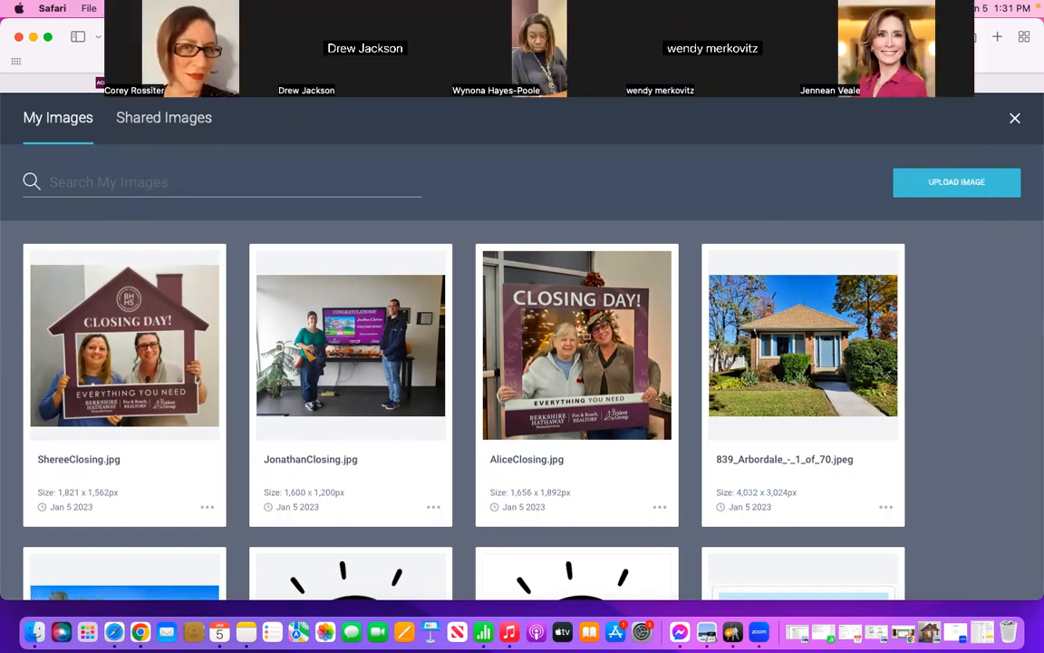
{"action": "left_click", "coordinate": [174, 123]}
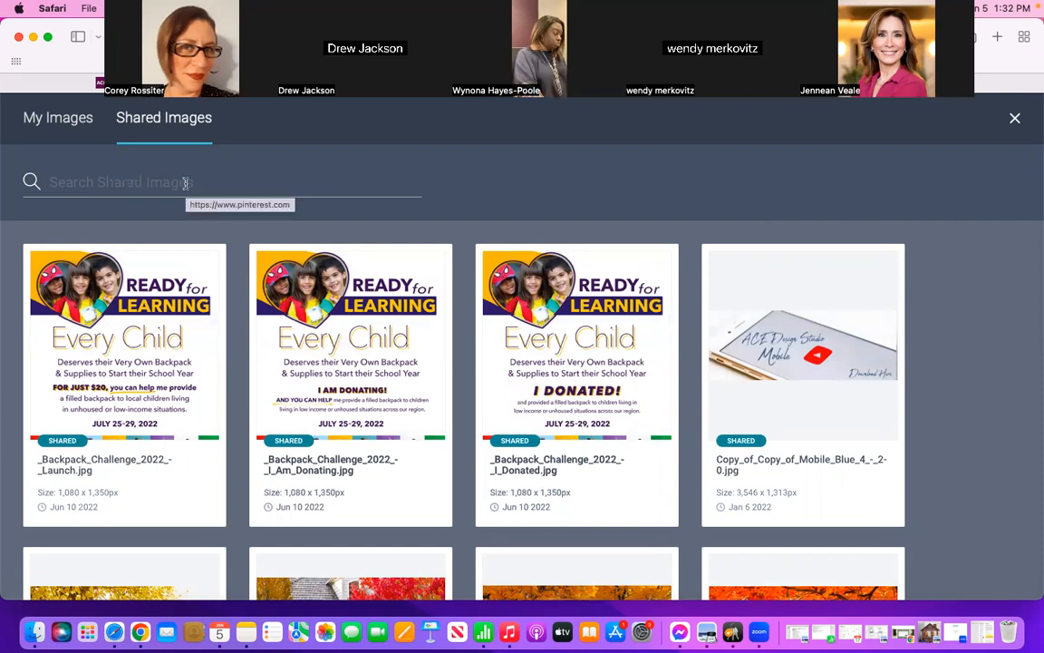
{"action": "left_click", "coordinate": [233, 182]}
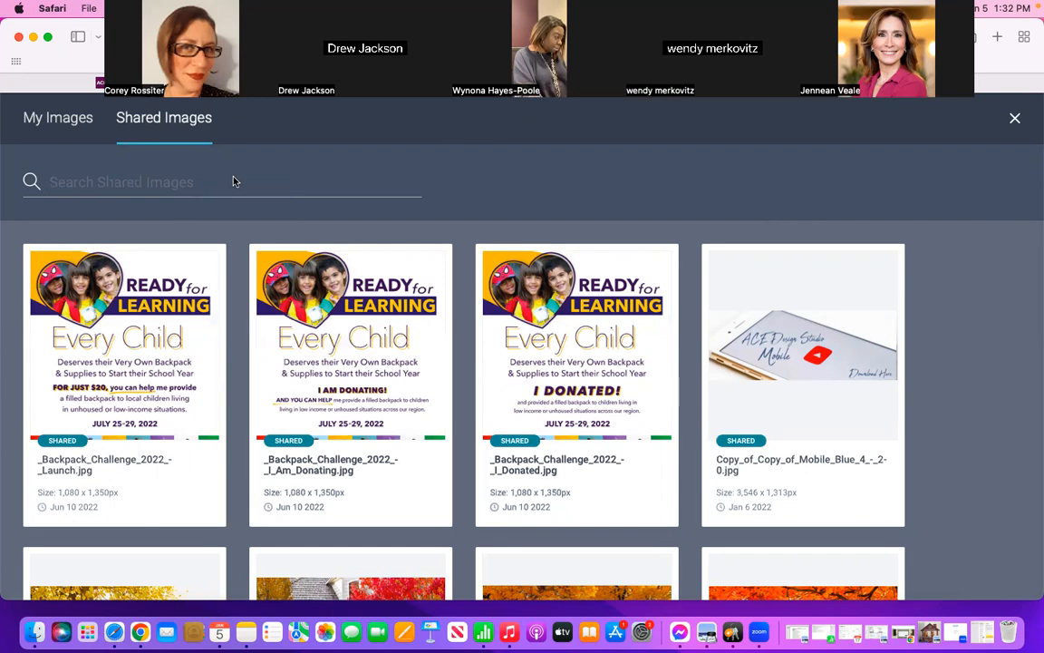
{"action": "type", "text": "home"}
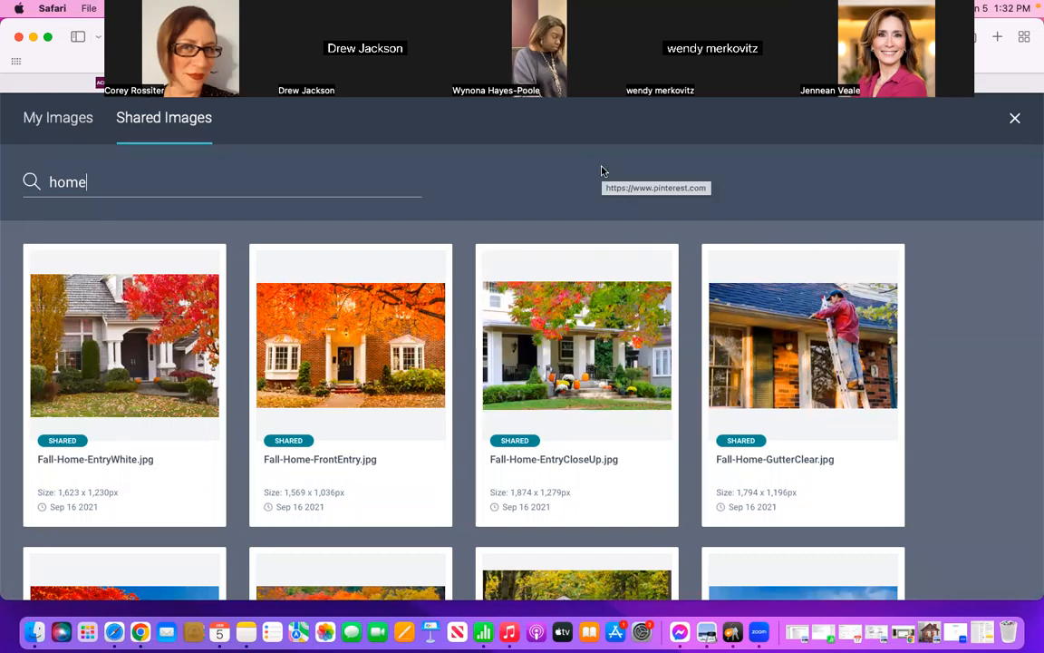
{"action": "left_click", "coordinate": [818, 325]}
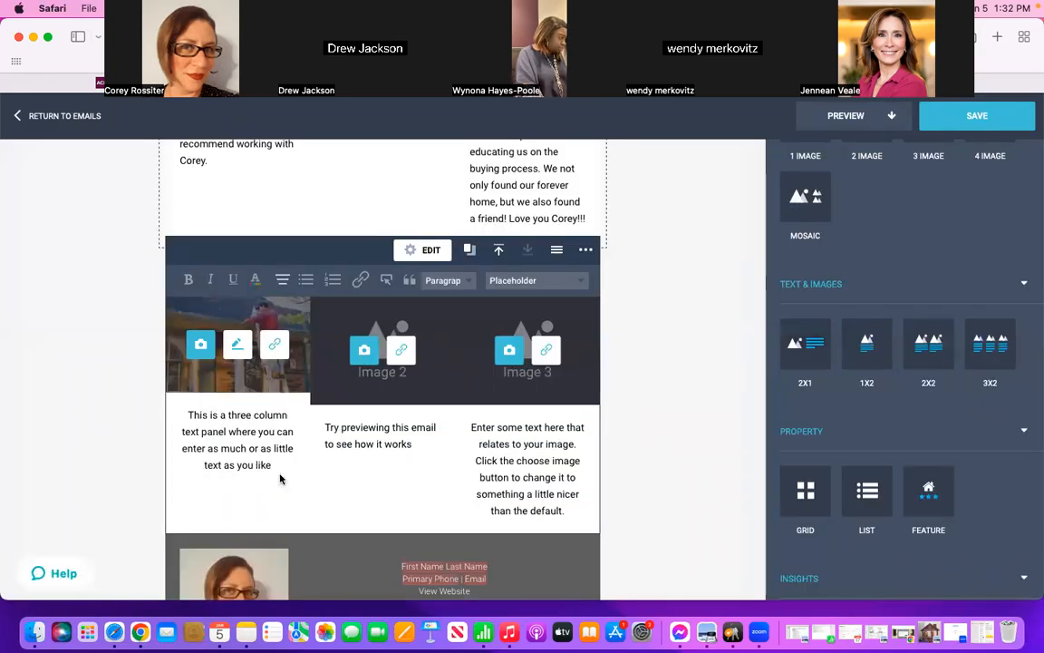
Step: Replace the placeholder text under the gutter-cleaning image with "Remember, you have lifetime access to my Forever Concierge"
{"action": "left_click_drag", "start_coordinate": [277, 466], "coordinate": [183, 411]}
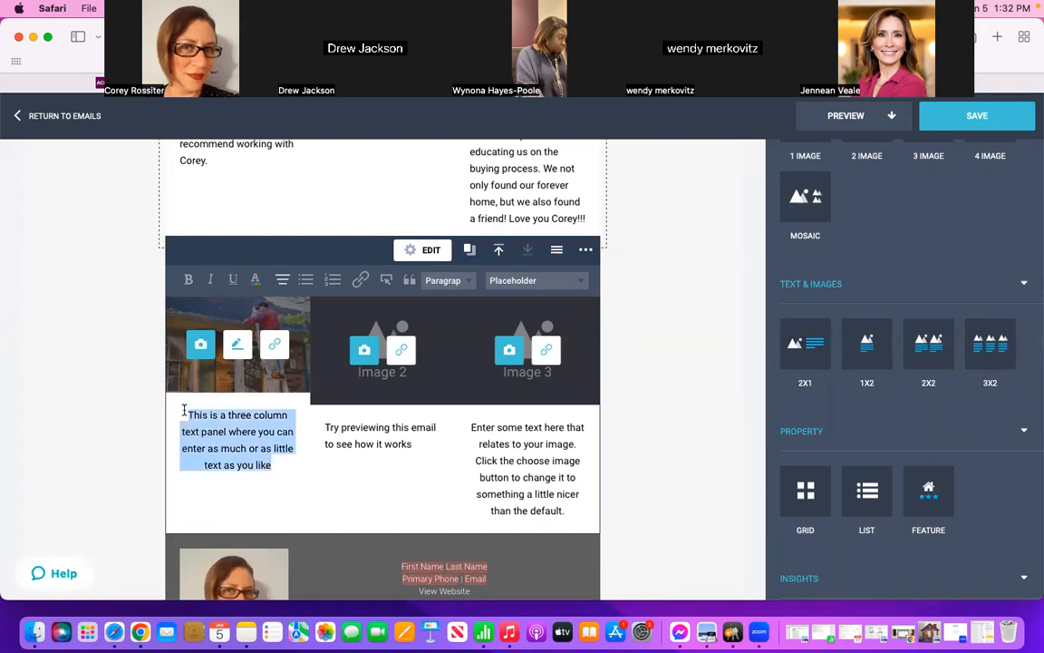
{"action": "key", "text": "BackSpace"}
{"action": "type", "text": "Remember,"}
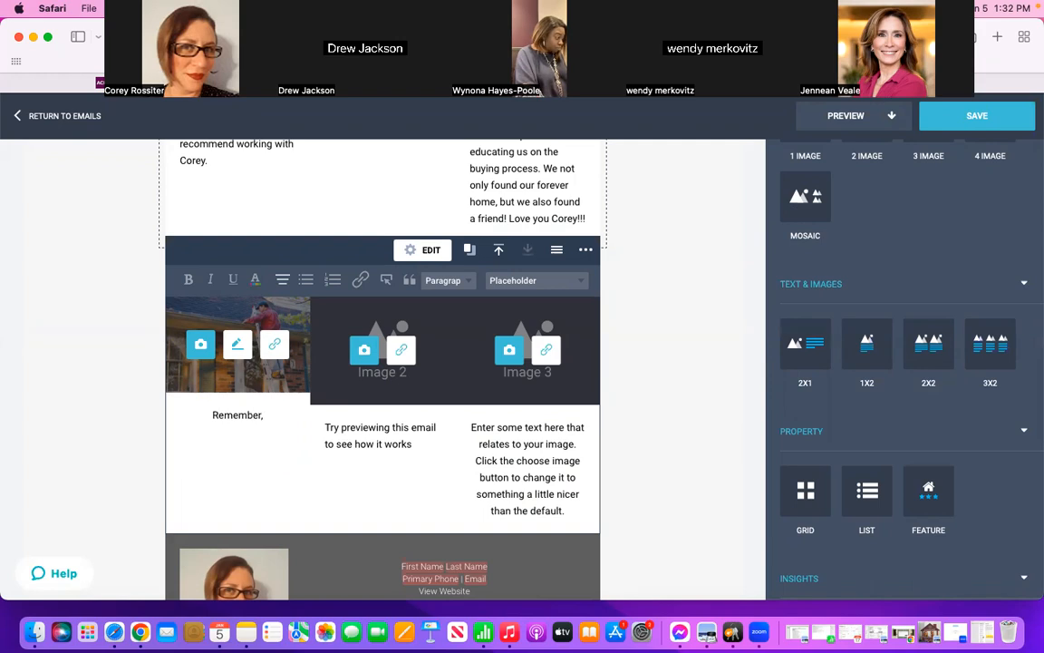
{"action": "type", "text": " you have"}
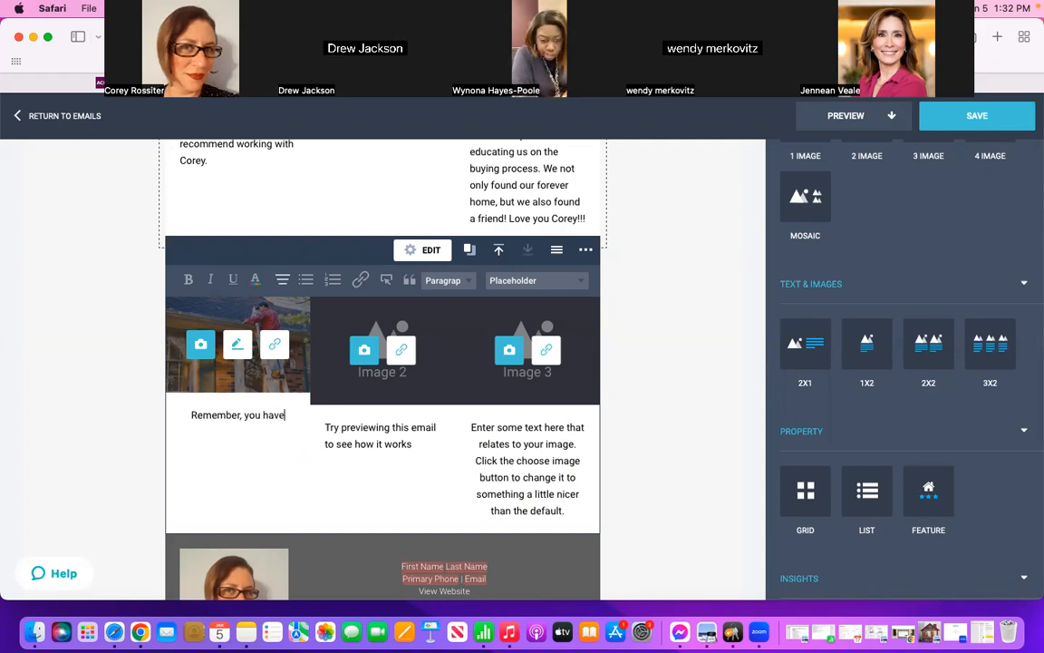
{"action": "type", "text": " access"}
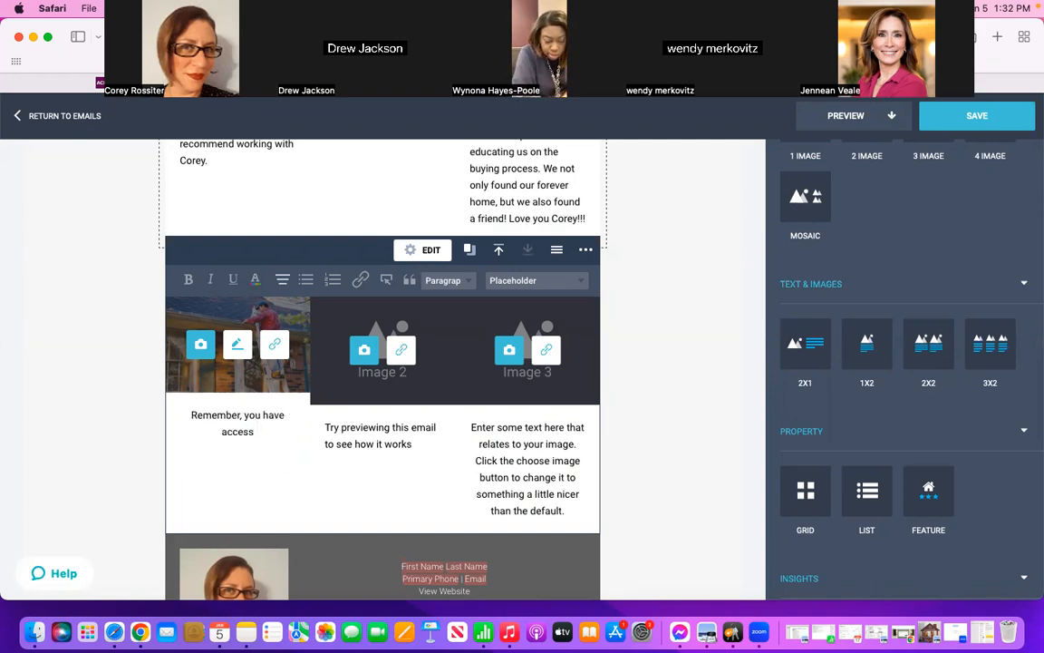
{"action": "key", "text": "BackSpace"}
{"action": "key", "text": "BackSpace"}
{"action": "key", "text": "BackSpace"}
{"action": "key", "text": "BackSpace"}
{"action": "key", "text": "BackSpace"}
{"action": "key", "text": "BackSpace"}
{"action": "type", "text": "lifetime acc"}
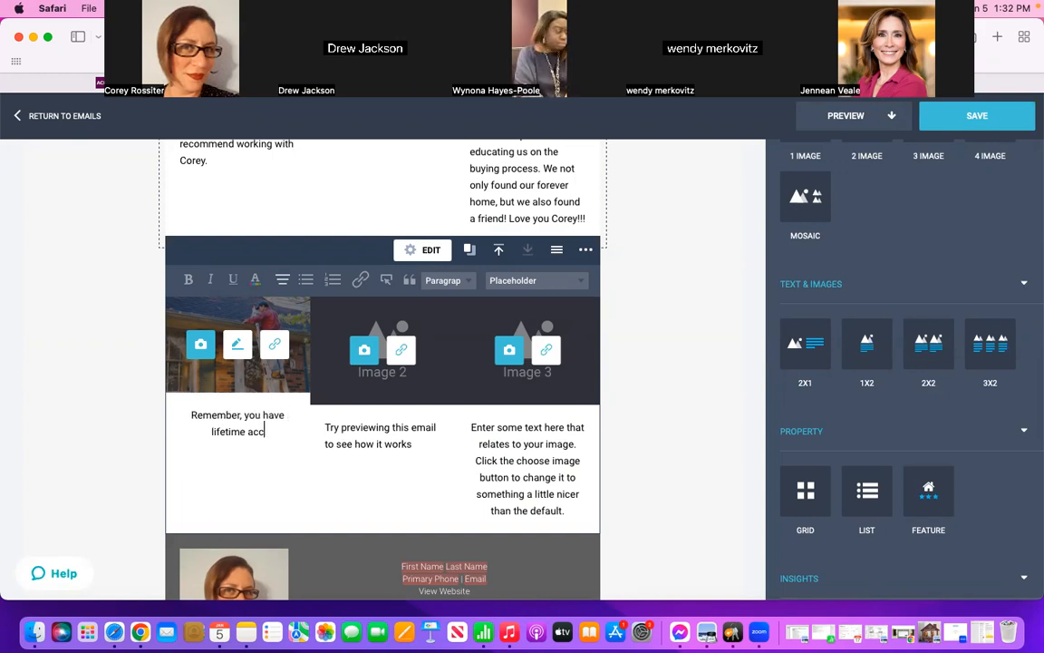
{"action": "type", "text": "ess to m"}
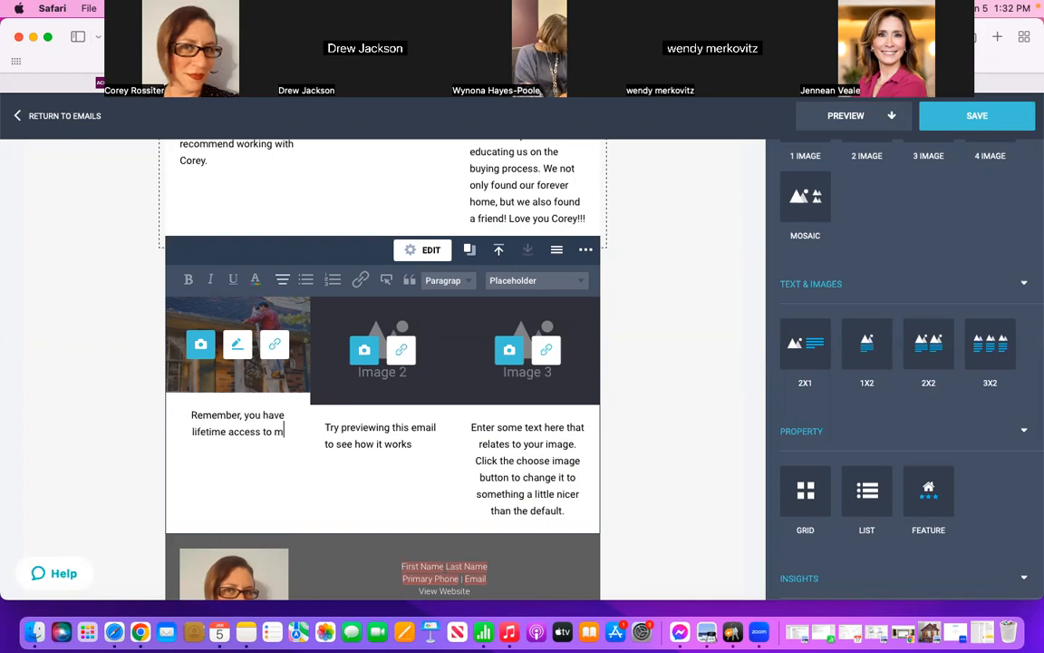
{"action": "type", "text": "y Forever Convierge "}
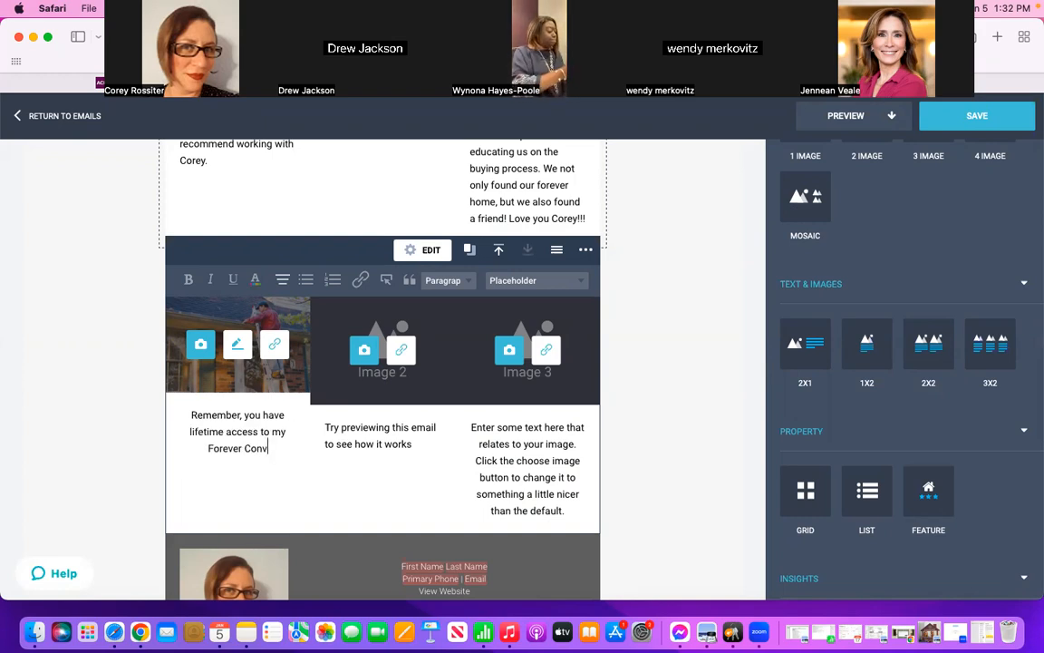
{"action": "type", "text": "Program to help you find"}
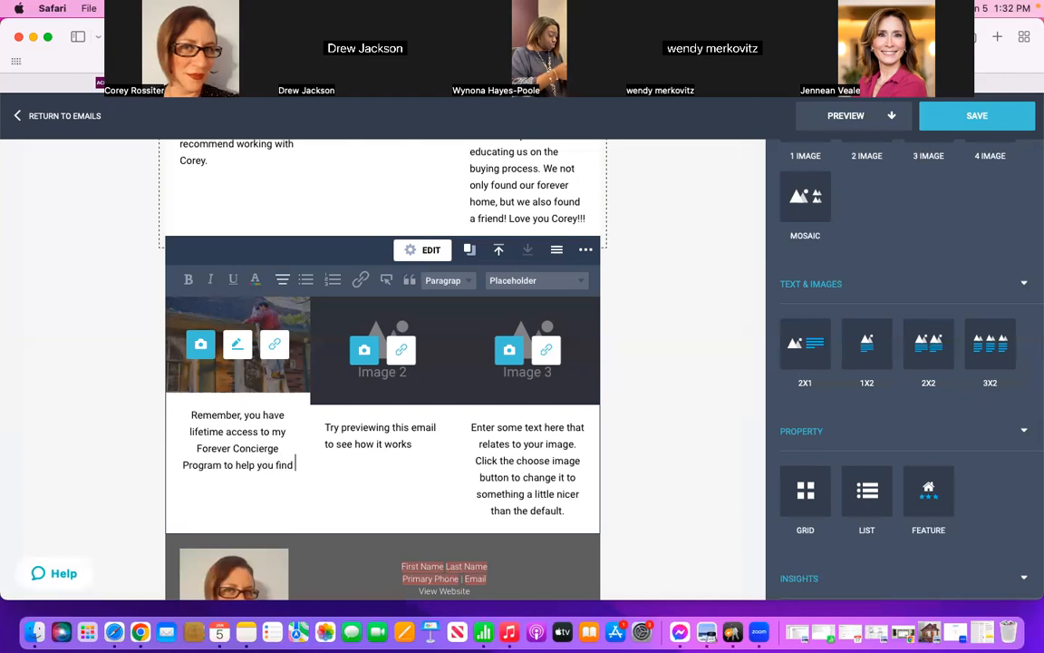
{"action": "type", "text": " contractors fo"}
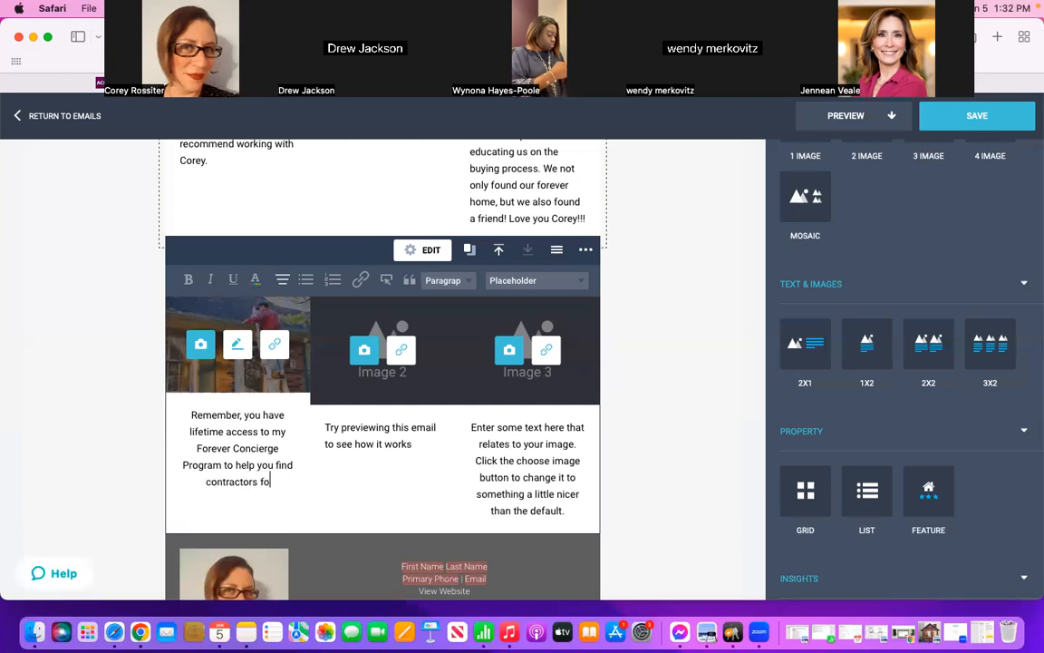
{"action": "type", "text": "r any home i"}
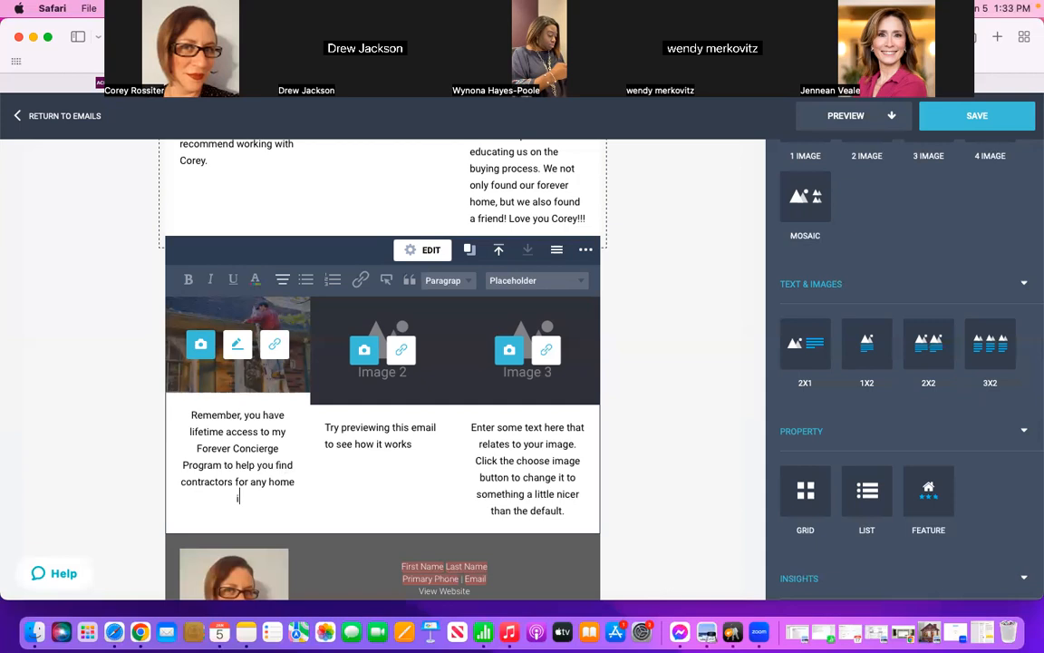
{"action": "type", "text": "mporvement project! I"}
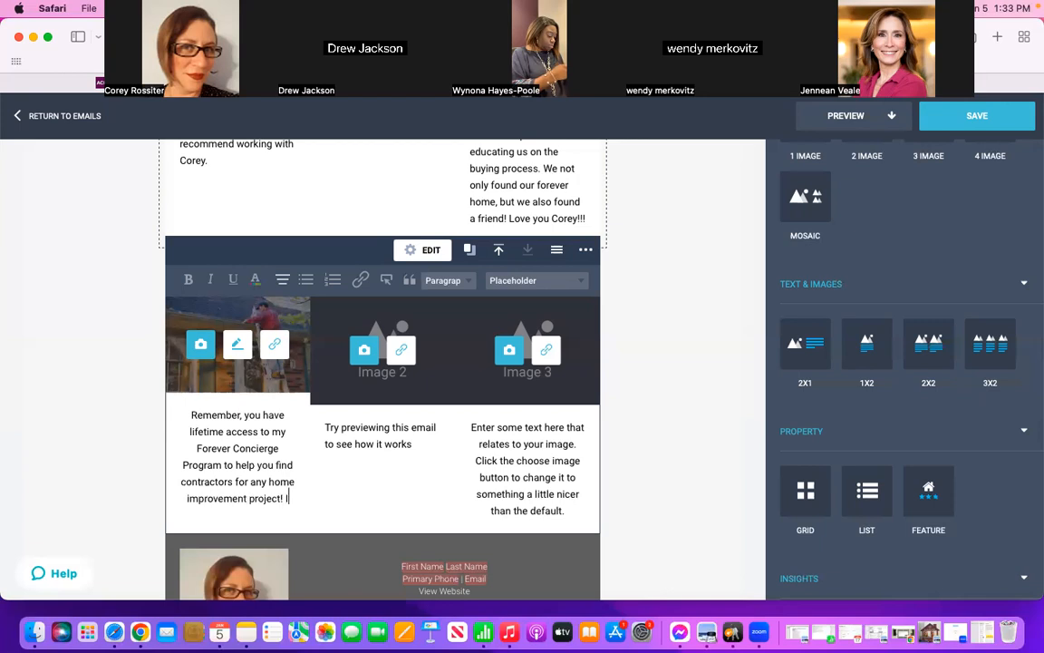
{"action": "type", "text": "f you misse"}
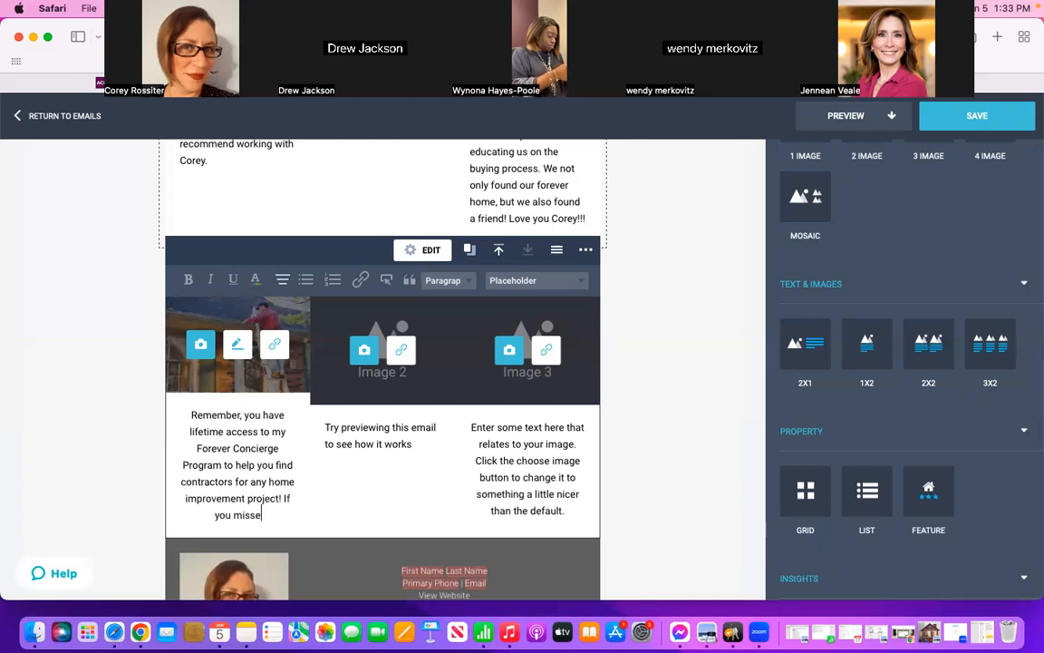
{"action": "type", "text": "d the invite, you ca"}
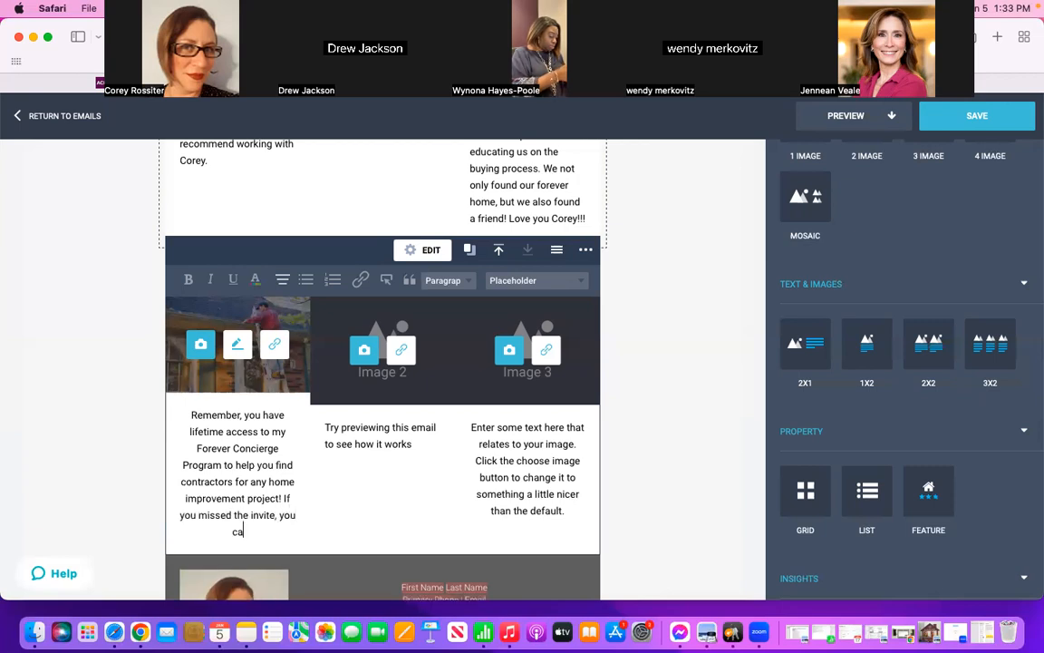
{"action": "type", "text": "n join "}
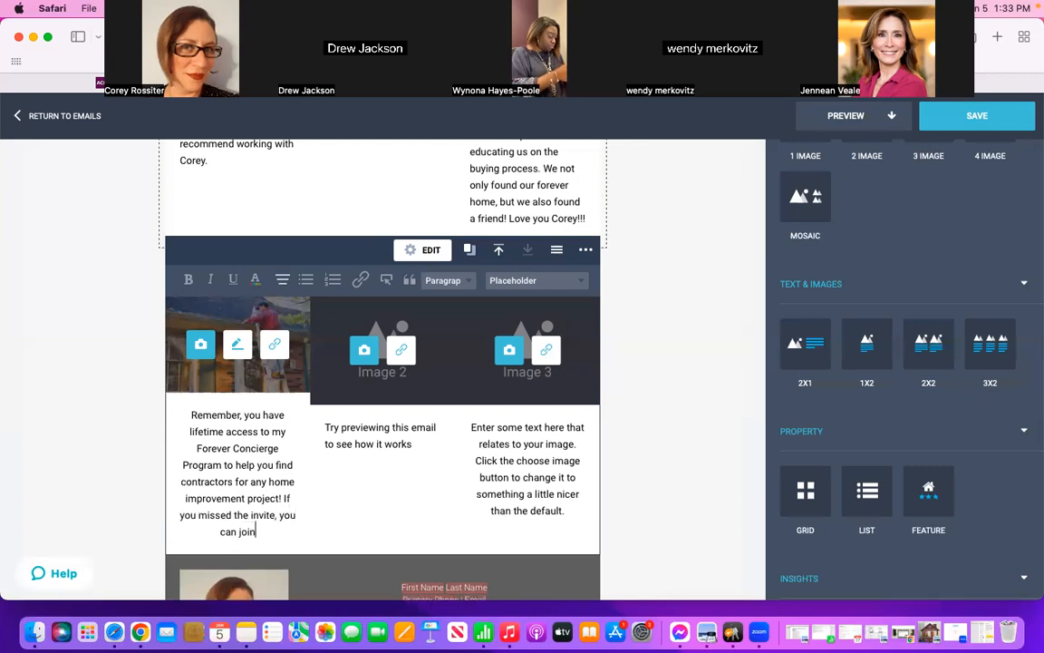
{"action": "type", "text": "HERE"}
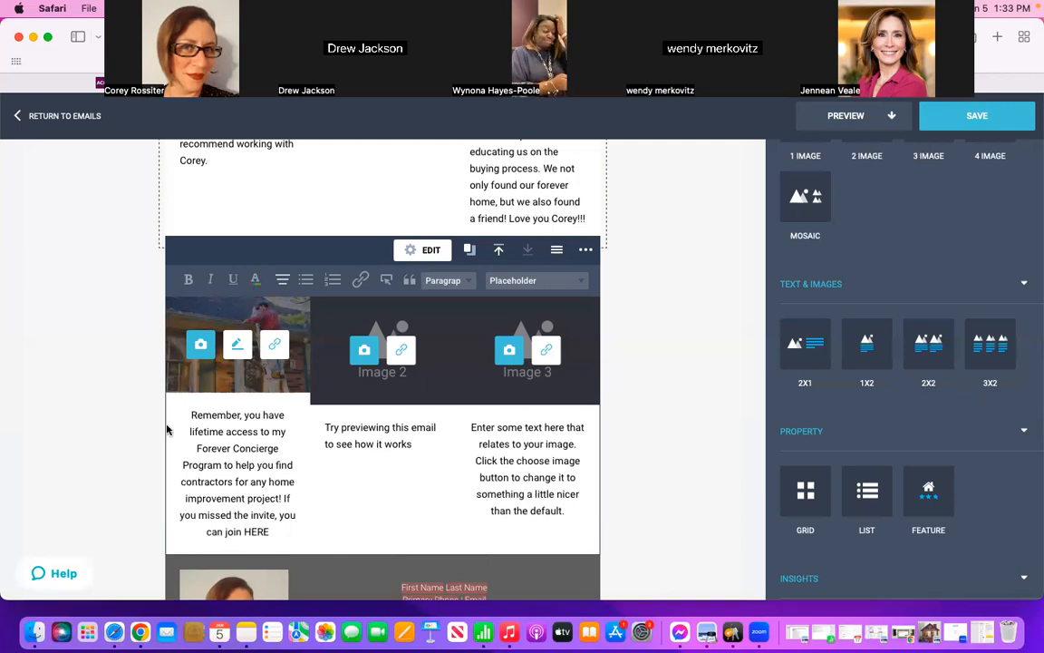
Step: Link the caption's word "HERE" to the Forever Concierge web address, copied from the "2022 Recap" note in Notes
{"action": "left_click_drag", "start_coordinate": [271, 532], "coordinate": [243, 532]}
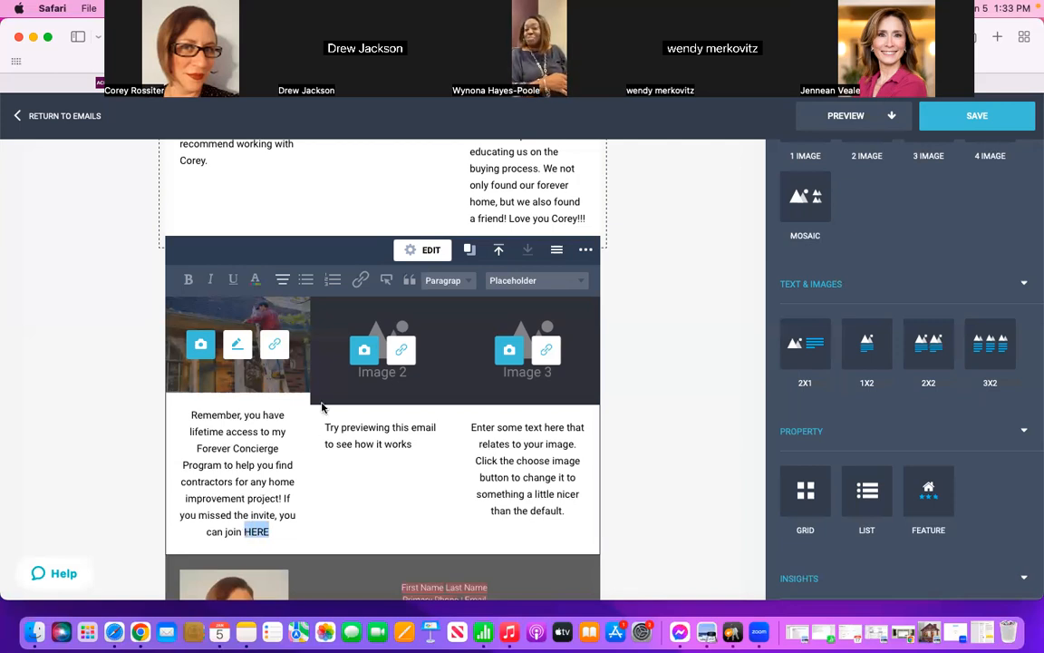
{"action": "left_click", "coordinate": [361, 282]}
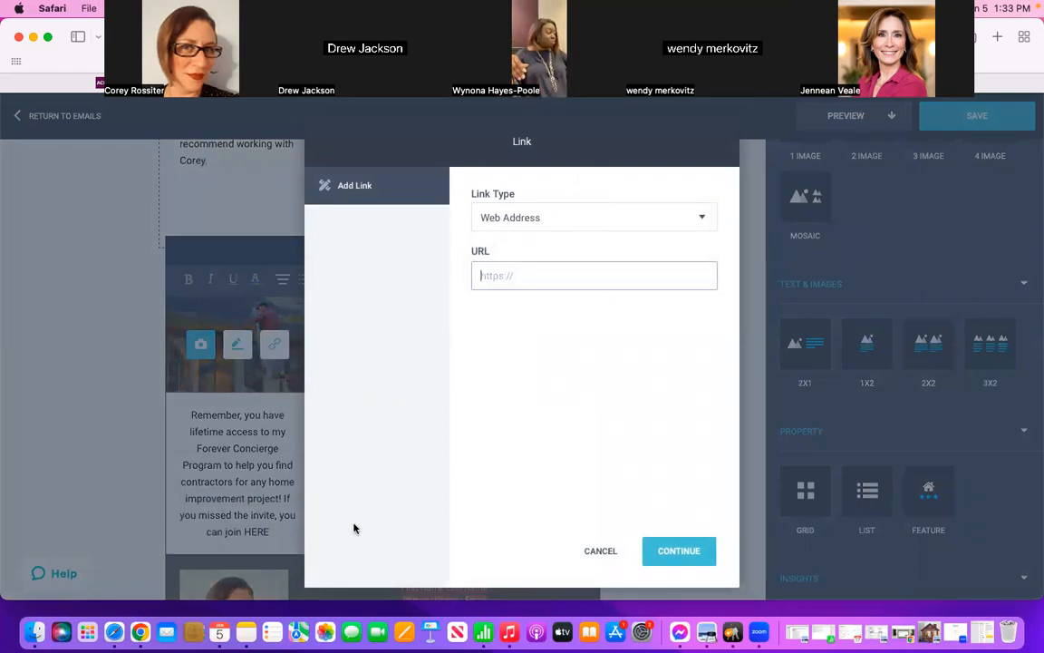
{"action": "left_click", "coordinate": [247, 633]}
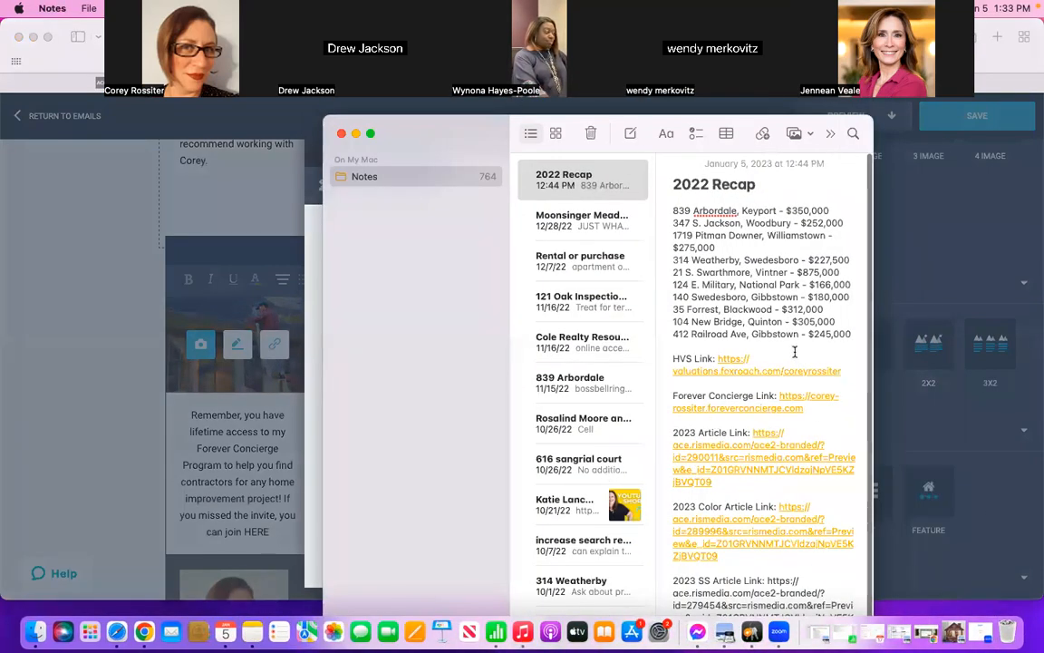
{"action": "scroll", "coordinate": [795, 351], "scroll_direction": "down", "scroll_amount": 1}
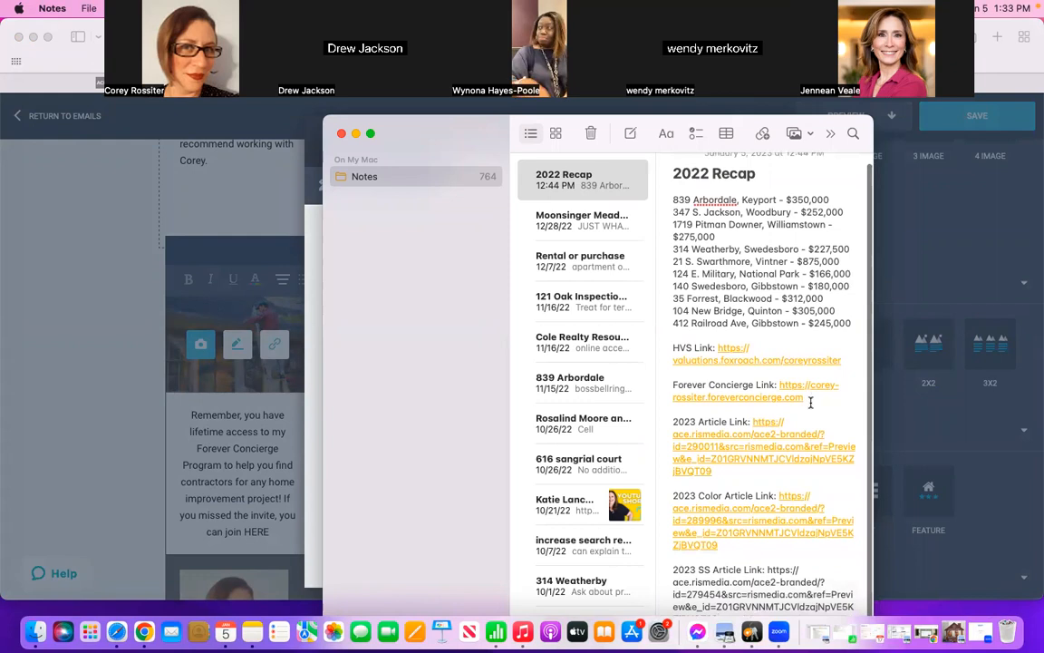
{"action": "left_click_drag", "start_coordinate": [807, 399], "coordinate": [780, 389]}
{"action": "key", "text": "super+c"}
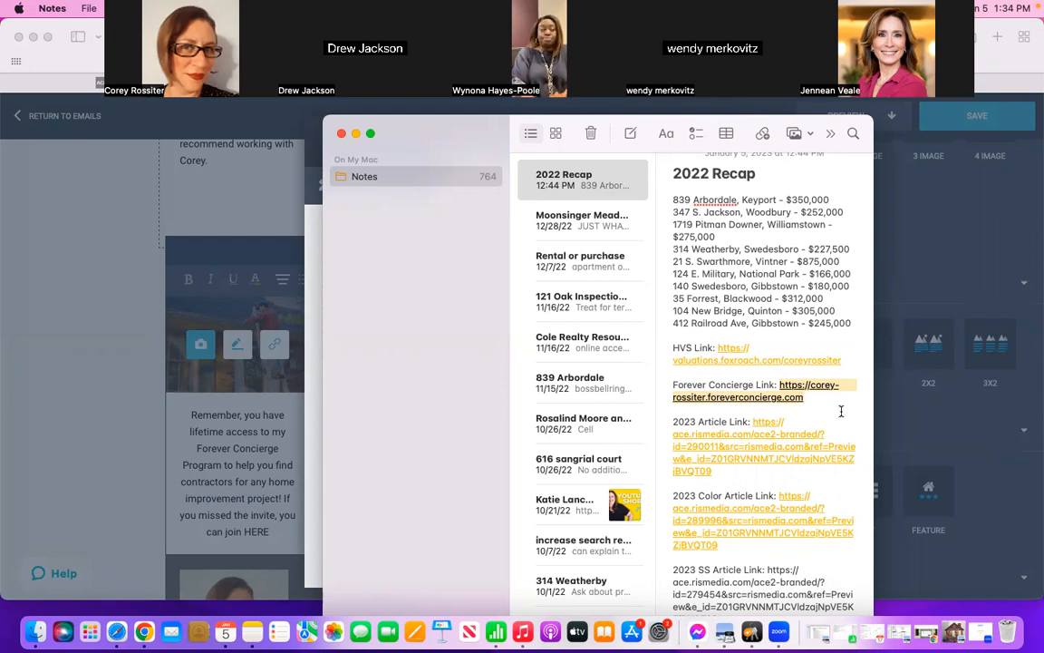
{"action": "left_click_drag", "start_coordinate": [810, 406], "coordinate": [784, 390]}
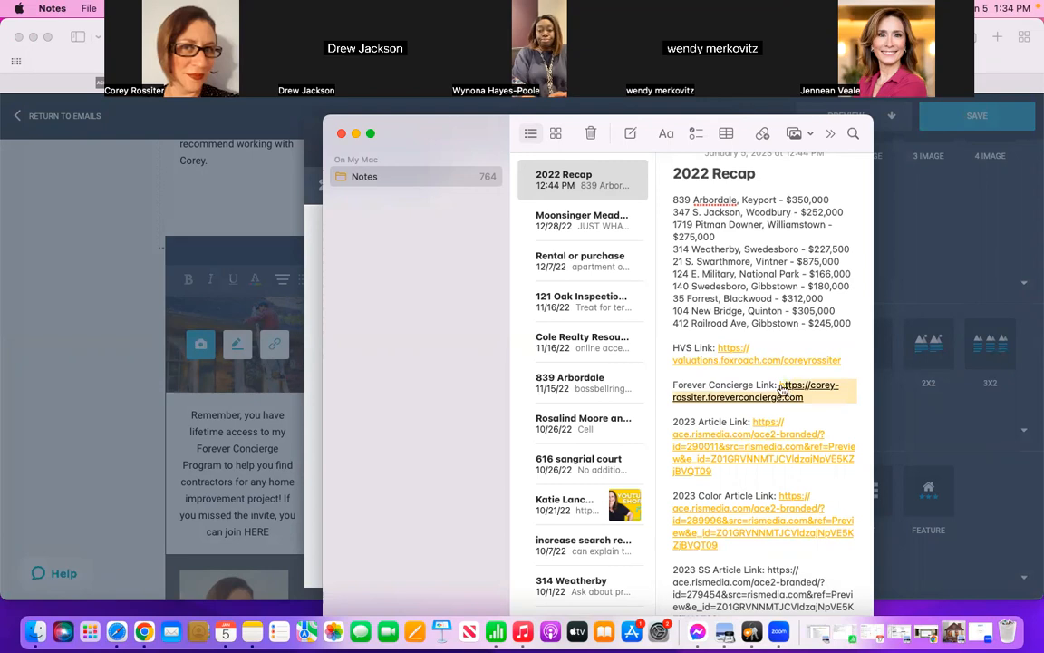
{"action": "left_click", "coordinate": [355, 133]}
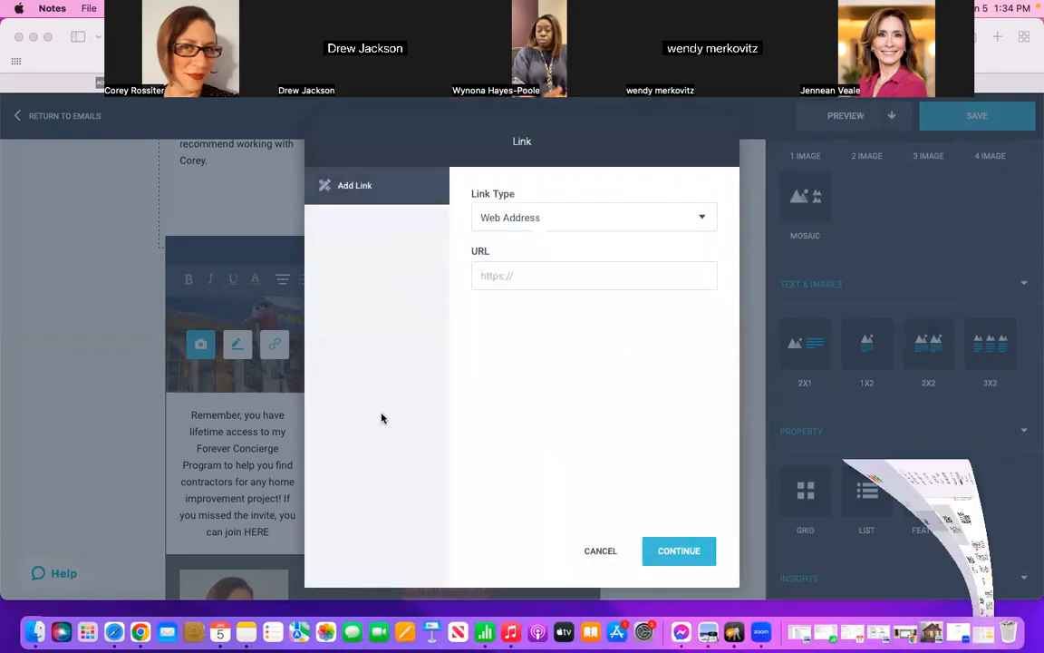
{"action": "left_click", "coordinate": [551, 276]}
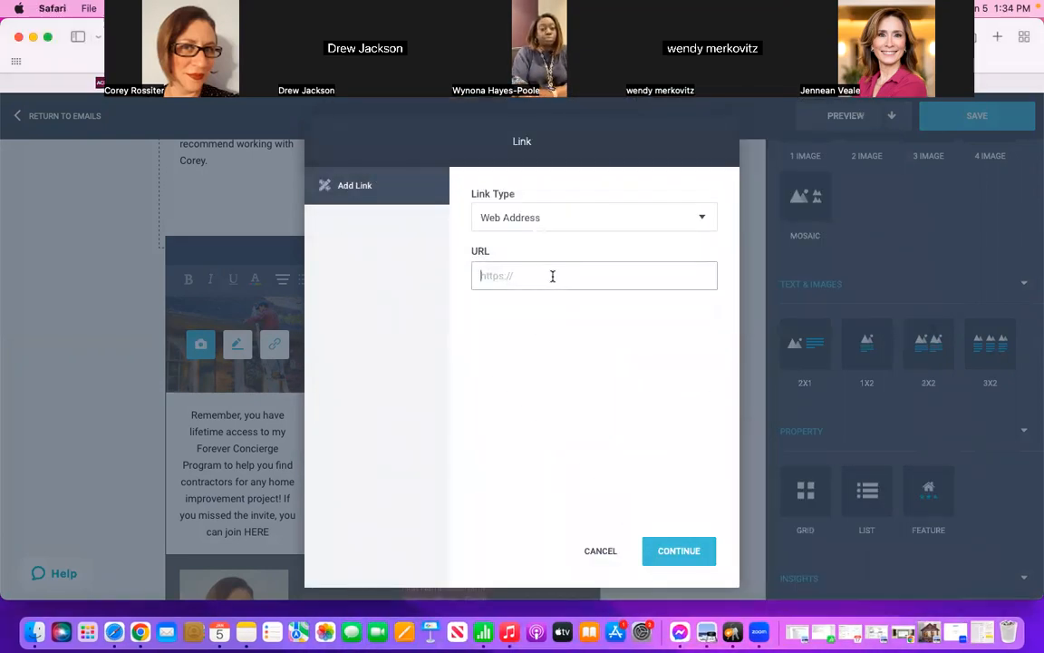
{"action": "key", "text": "super+v"}
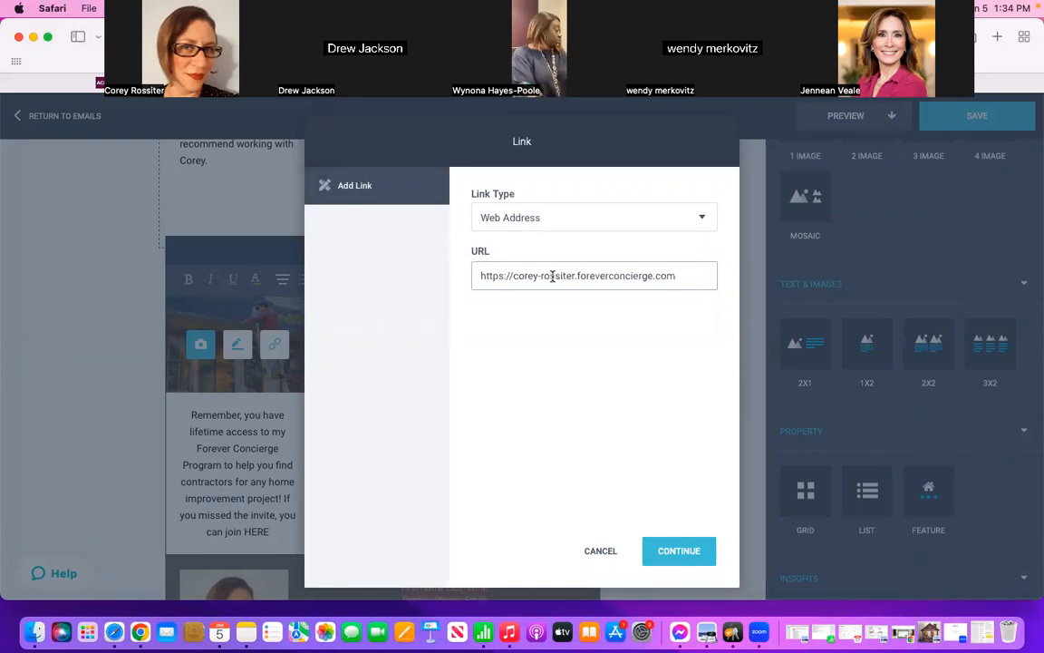
{"action": "left_click", "coordinate": [675, 550]}
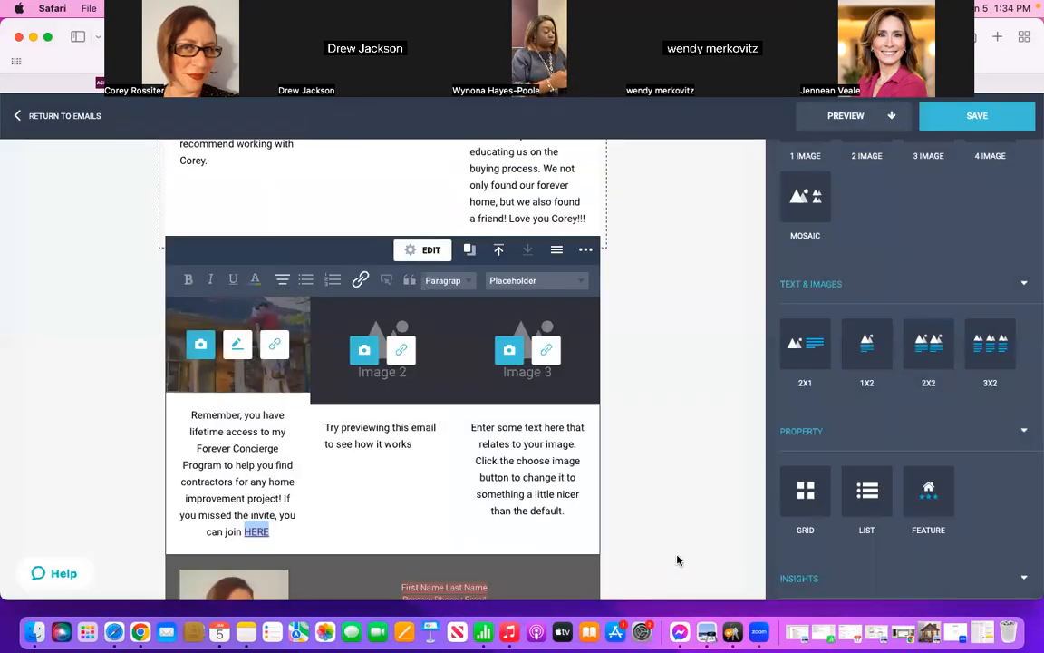
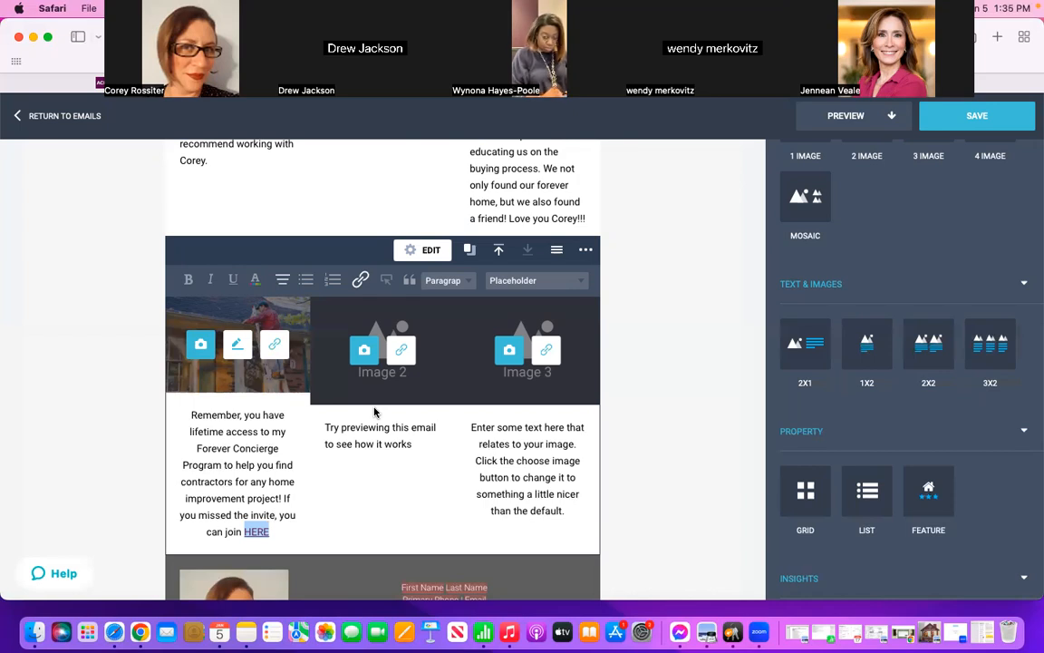
Step: Search the shared images for "home" and insert Fall-Home-Yard.jpg as the helpful tips block's second image
{"action": "left_click", "coordinate": [364, 354]}
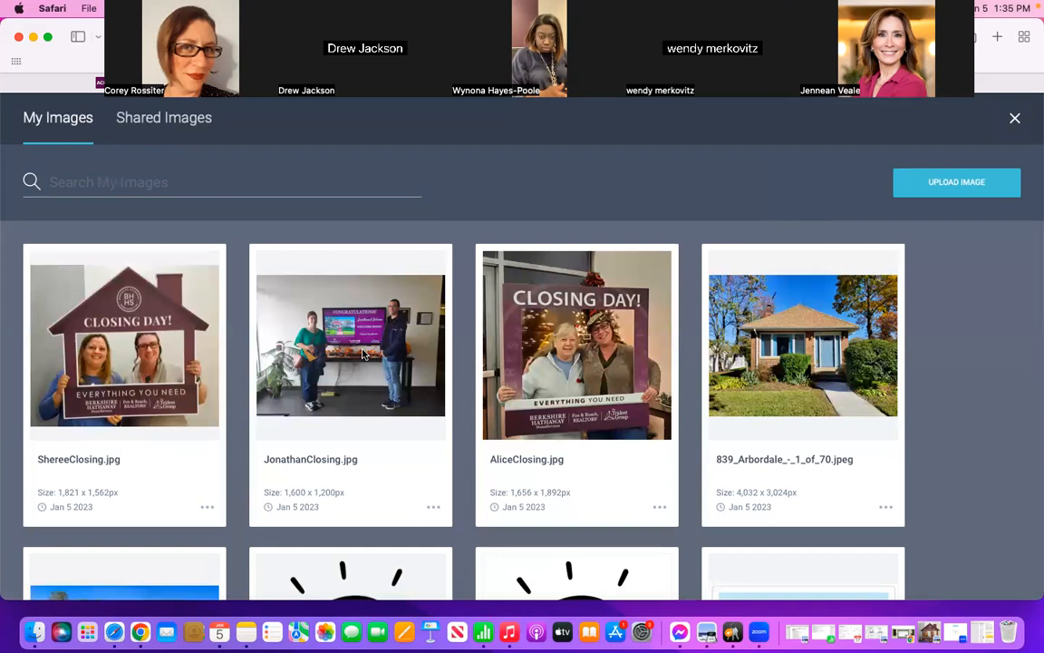
{"action": "left_click", "coordinate": [161, 124]}
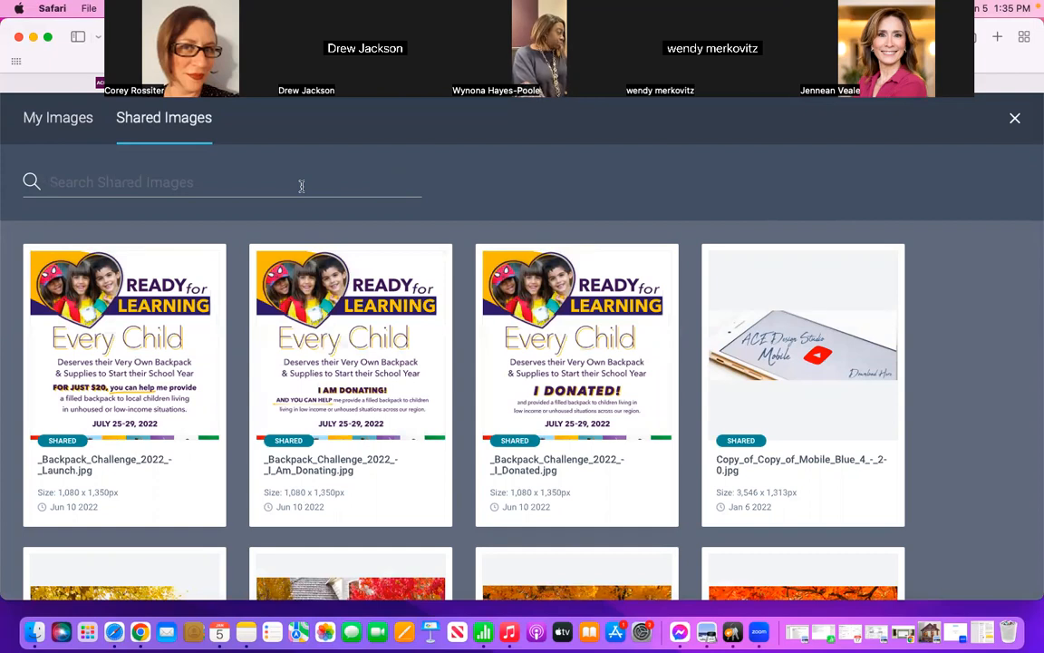
{"action": "type", "text": "home"}
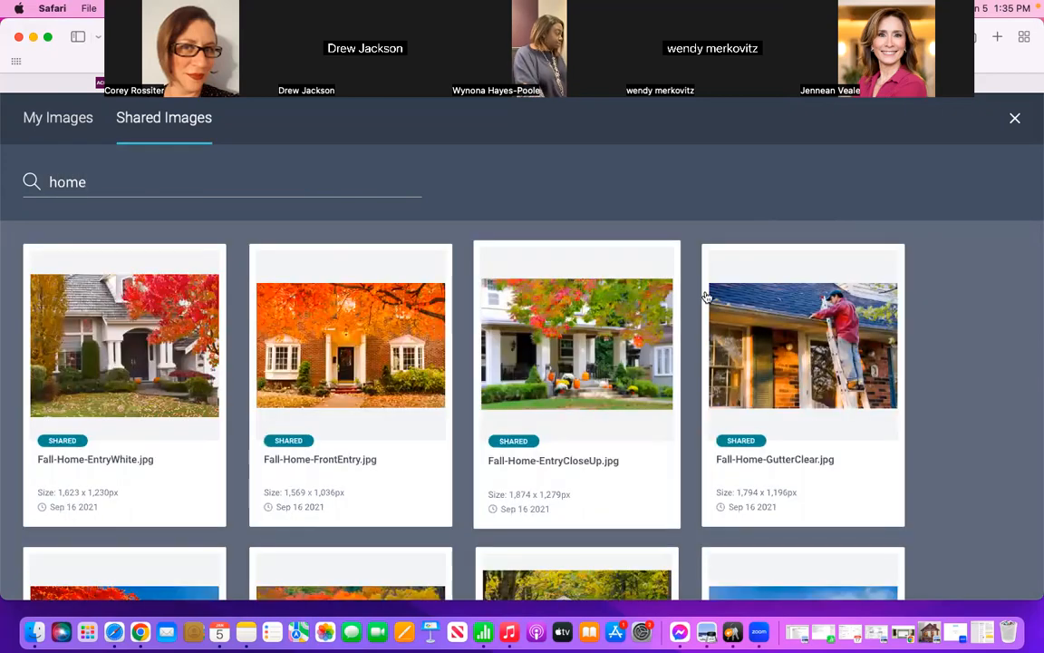
{"action": "scroll", "coordinate": [979, 370], "scroll_direction": "down", "scroll_amount": 5}
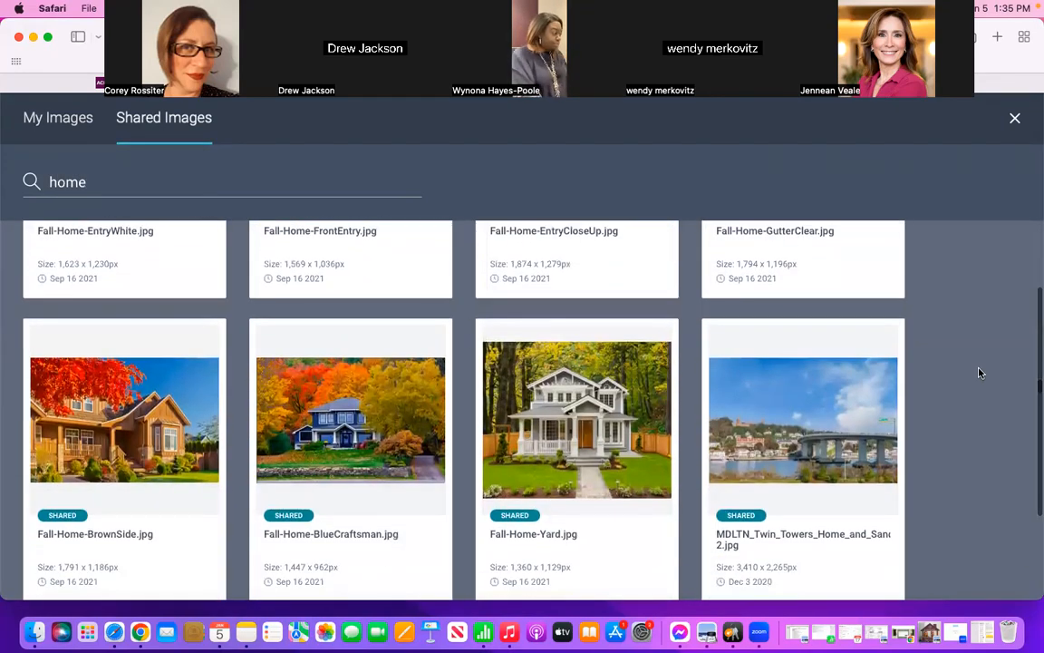
{"action": "scroll", "coordinate": [979, 369], "scroll_direction": "down", "scroll_amount": 1}
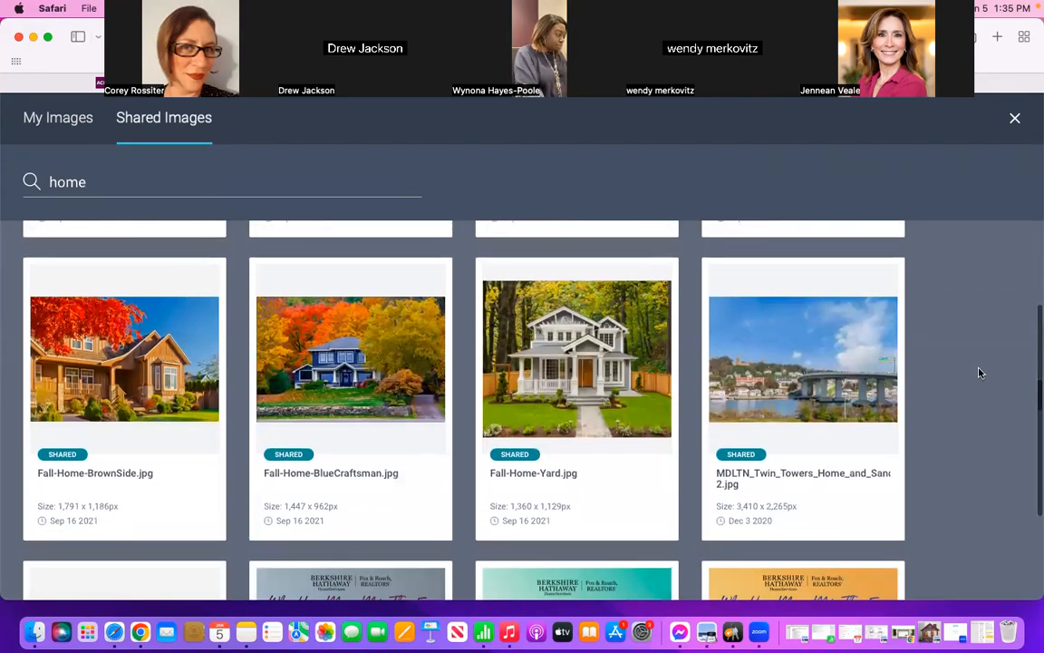
{"action": "left_click", "coordinate": [571, 352]}
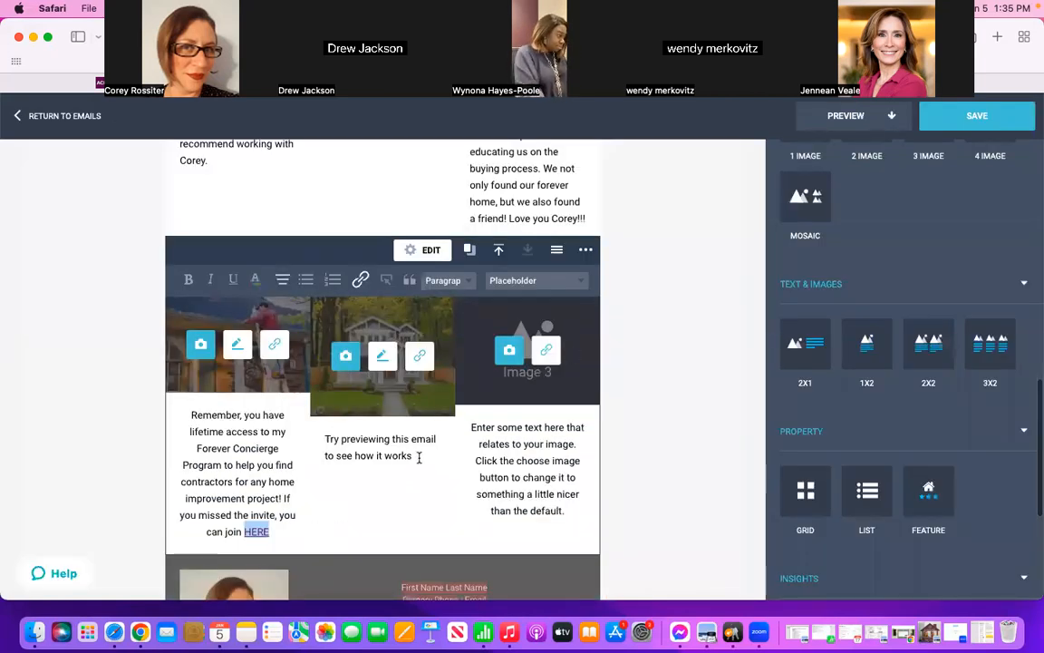
Step: Caption the second image "Bought a house this year? Keep on eye on your investment by signing up for my personalized, once per month market match report HERE"
{"action": "left_click_drag", "start_coordinate": [412, 457], "coordinate": [322, 446]}
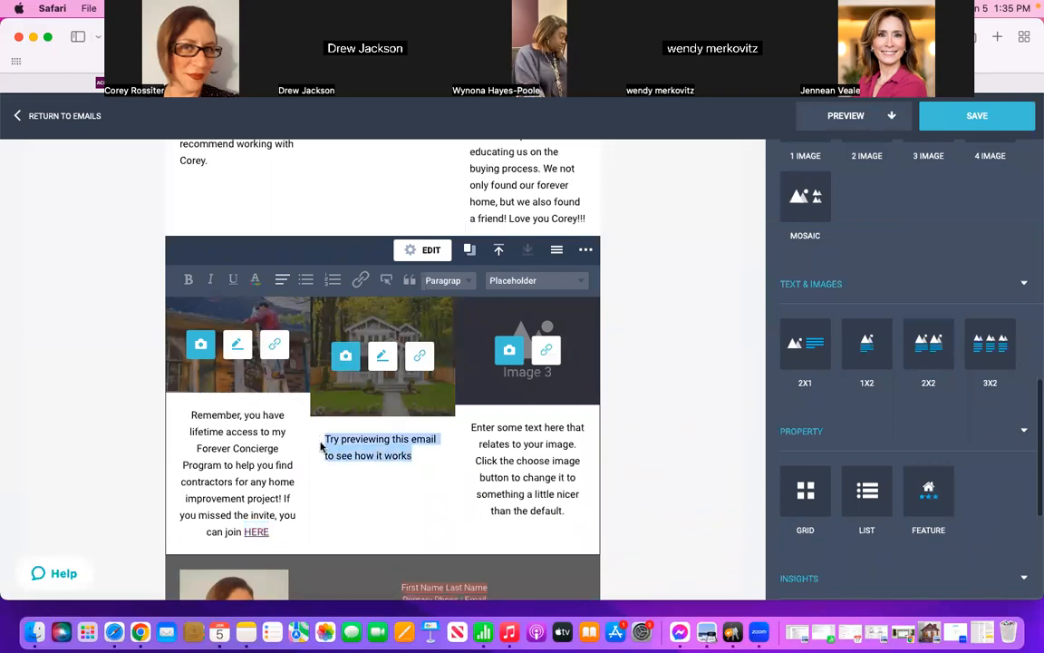
{"action": "key", "text": "BackSpace"}
{"action": "type", "text": "Bought "}
{"action": "type", "text": "a house this y"}
{"action": "type", "text": "ear? Kee"}
{"action": "type", "text": "p on eye on "}
{"action": "type", "text": "your investm"}
{"action": "type", "text": "ent by signin"}
{"action": "type", "text": "g up for my "}
{"action": "type", "text": "once a mont"}
{"action": "key", "text": "BackSpace"}
{"action": "key", "text": "BackSpace"}
{"action": "key", "text": "BackSpace"}
{"action": "key", "text": "BackSpace"}
{"action": "key", "text": "BackSpace"}
{"action": "key", "text": "BackSpace"}
{"action": "key", "text": "BackSpace"}
{"action": "key", "text": "BackSpace"}
{"action": "key", "text": "BackSpace"}
{"action": "key", "text": "BackSpace"}
{"action": "key", "text": "BackSpace"}
{"action": "type", "text": "personalized, onc"}
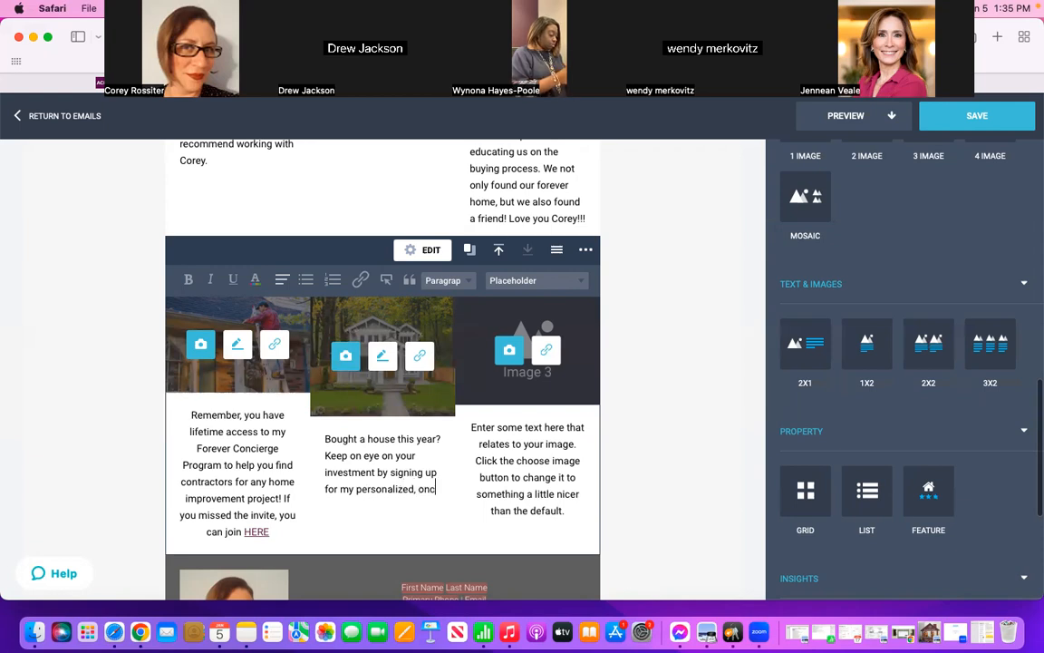
{"action": "type", "text": "e per month"}
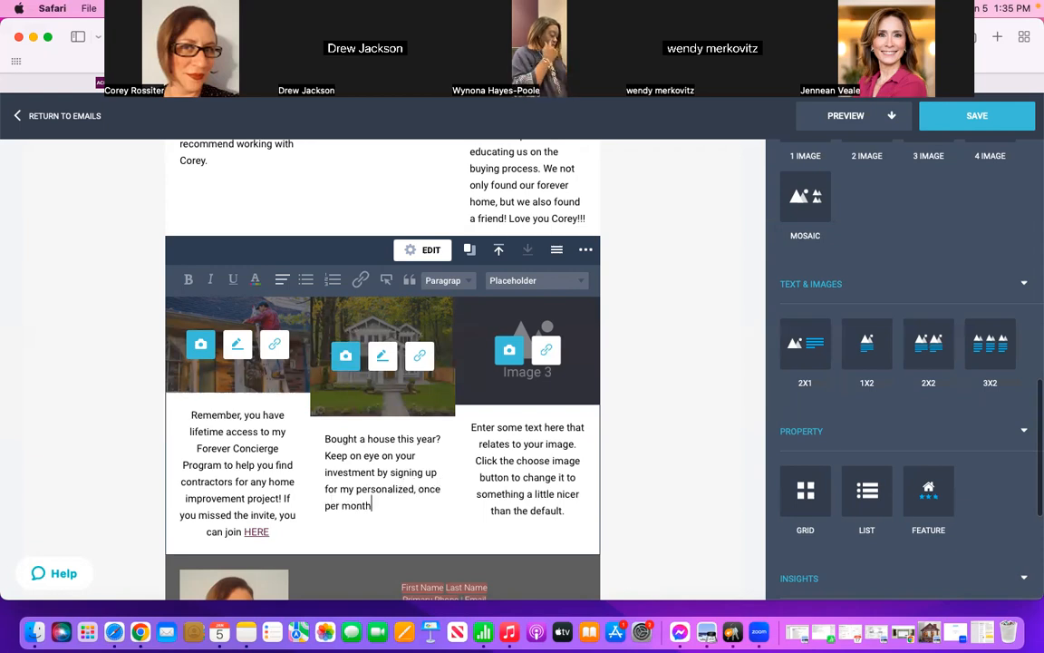
{"action": "type", "text": " market ma"}
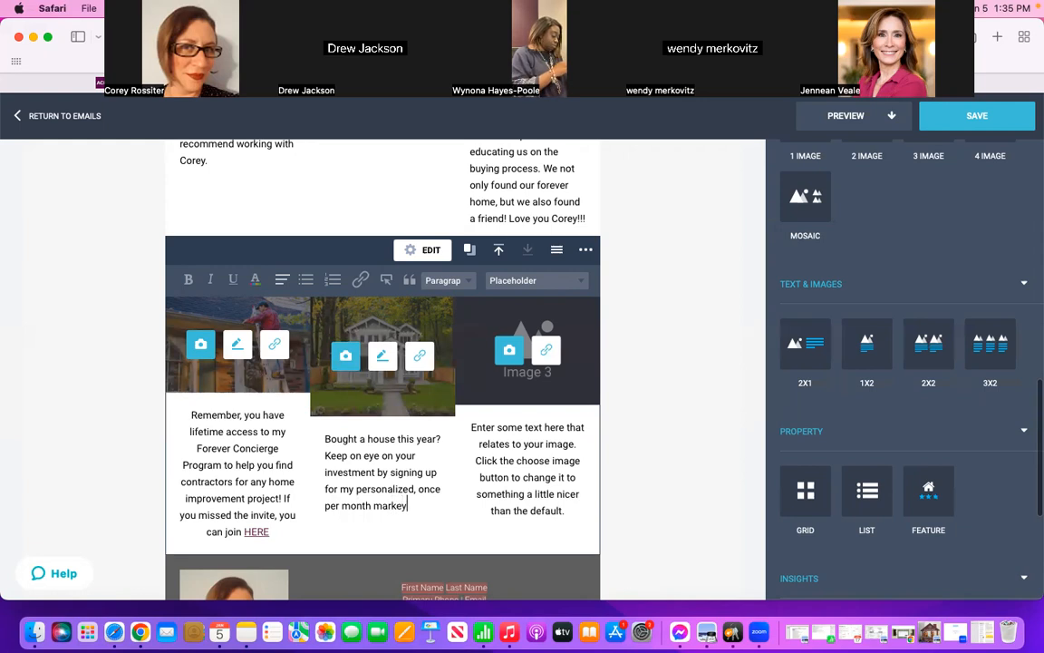
{"action": "type", "text": "tch report"}
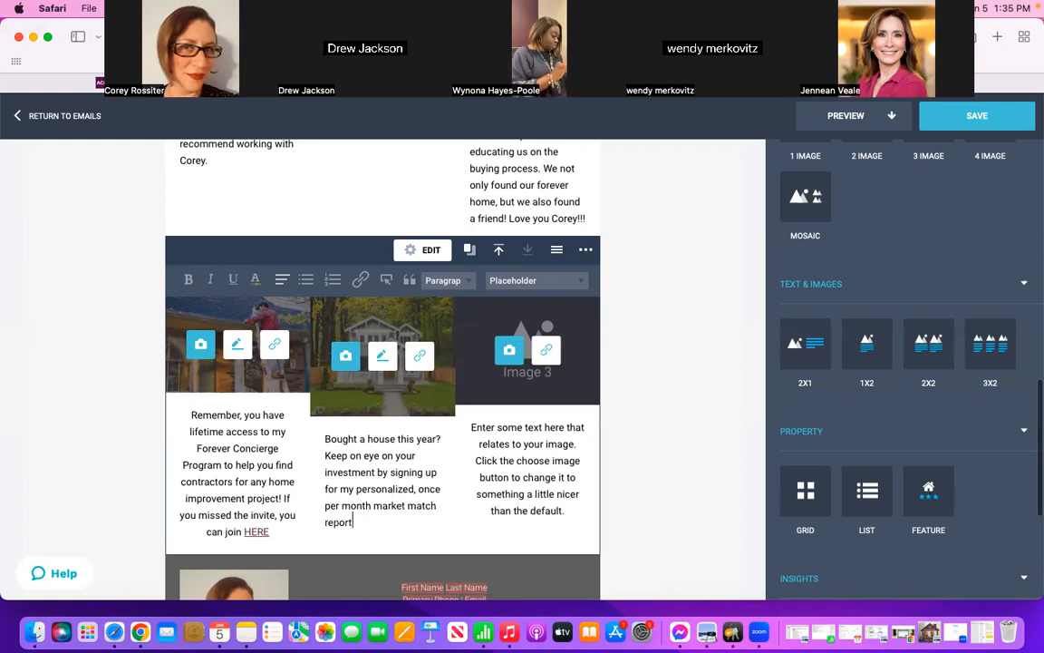
{"action": "type", "text": " HERE"}
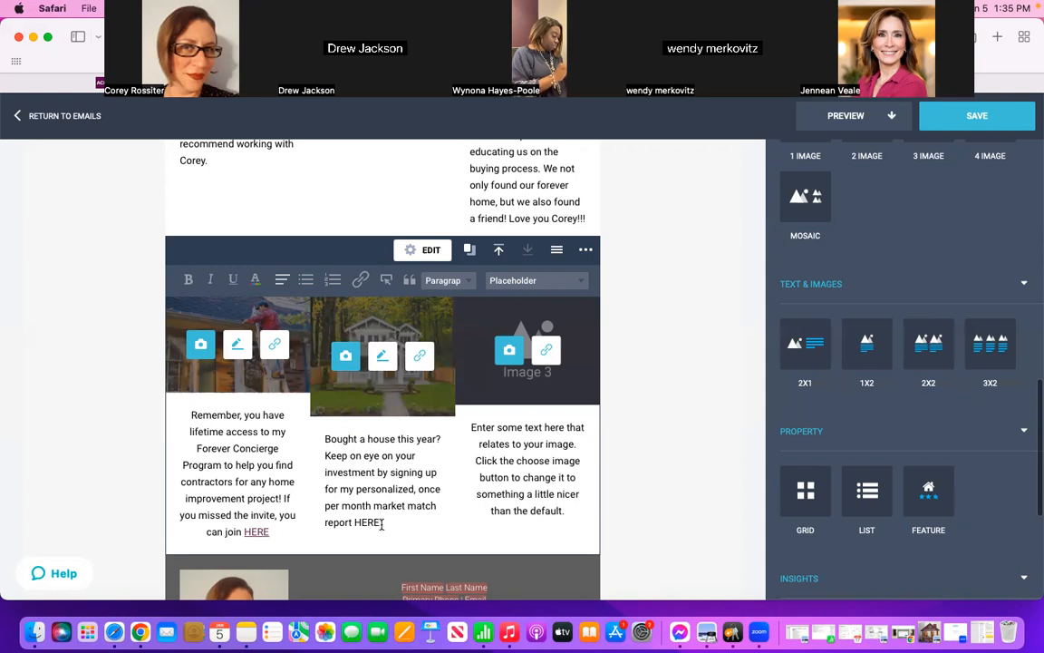
Step: Link the word "HERE" in the second caption to the HVS web address, copied from the "2022 Recap" note in Notes
{"action": "left_click_drag", "start_coordinate": [383, 524], "coordinate": [356, 523]}
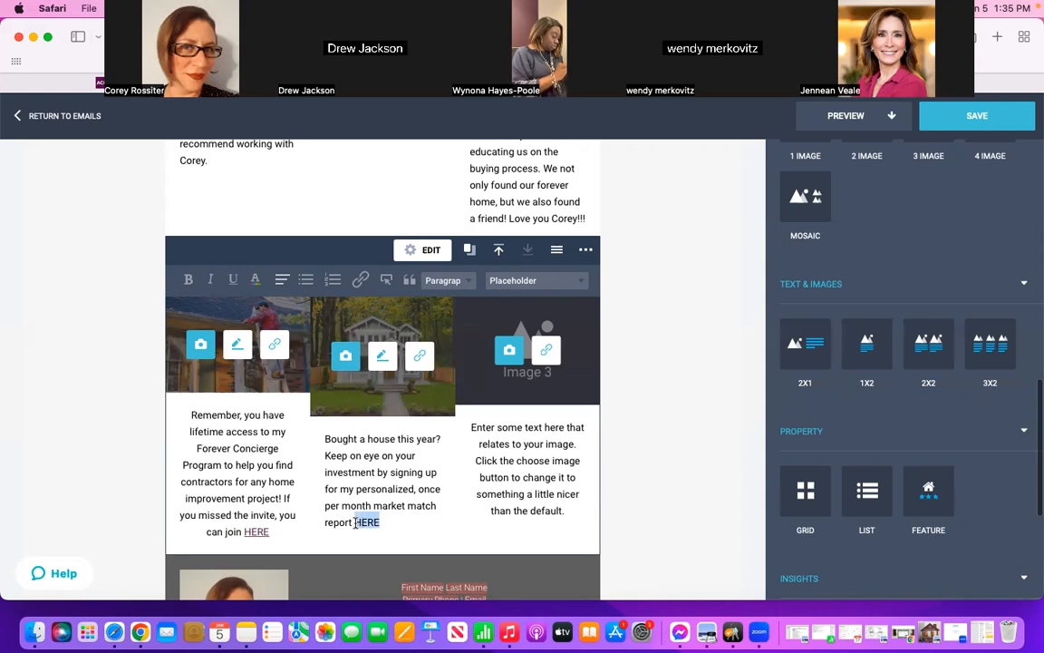
{"action": "left_click", "coordinate": [362, 284]}
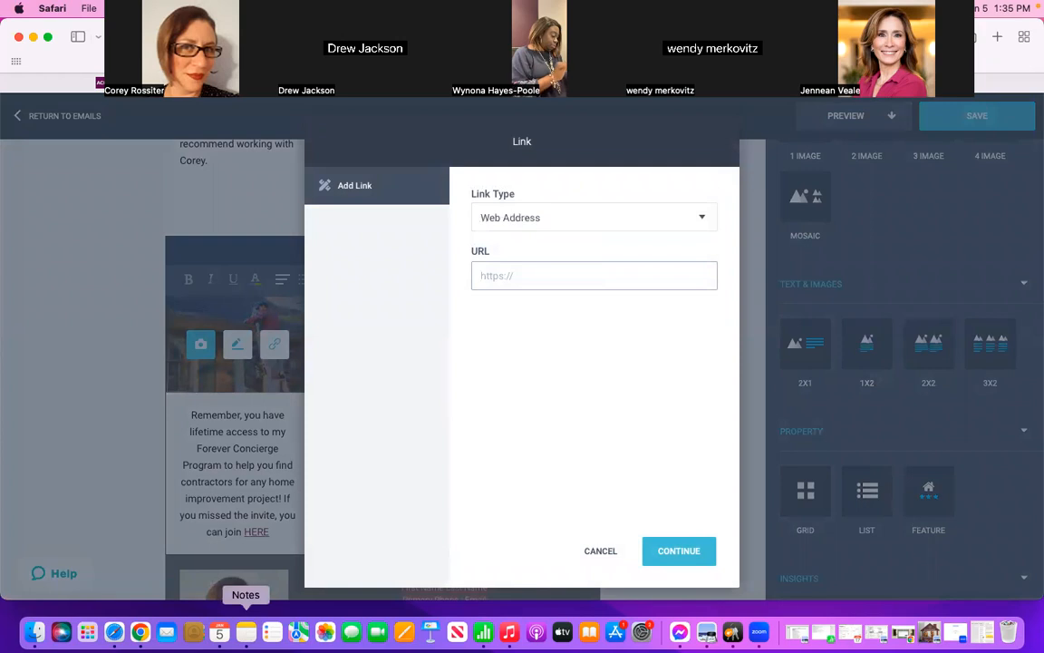
{"action": "left_click", "coordinate": [246, 632]}
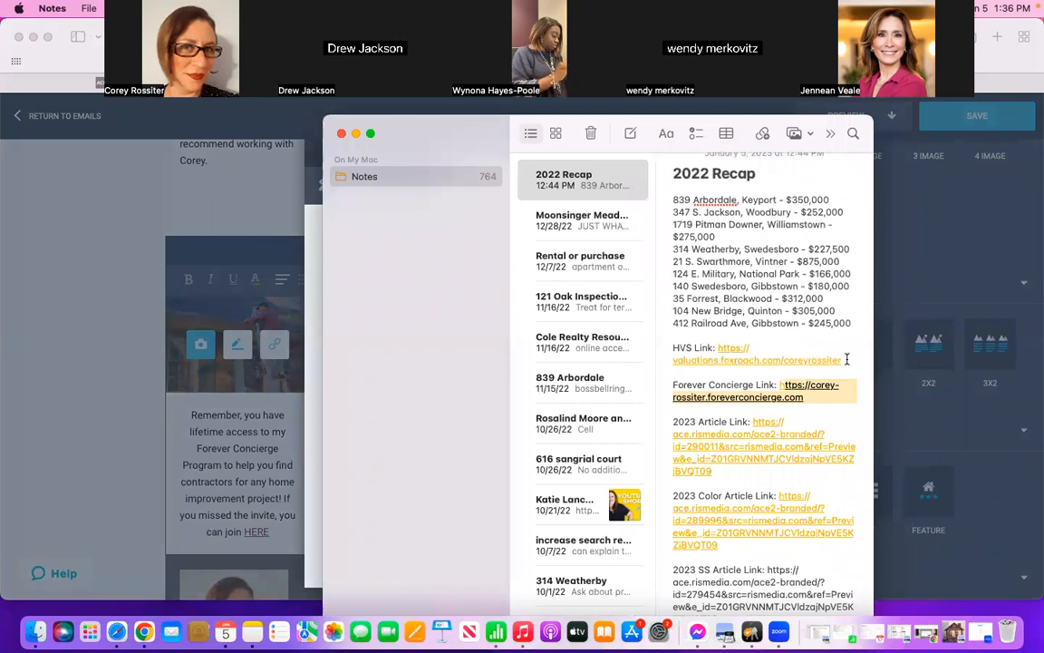
{"action": "left_click_drag", "start_coordinate": [846, 356], "coordinate": [718, 348]}
{"action": "key", "text": "super+c"}
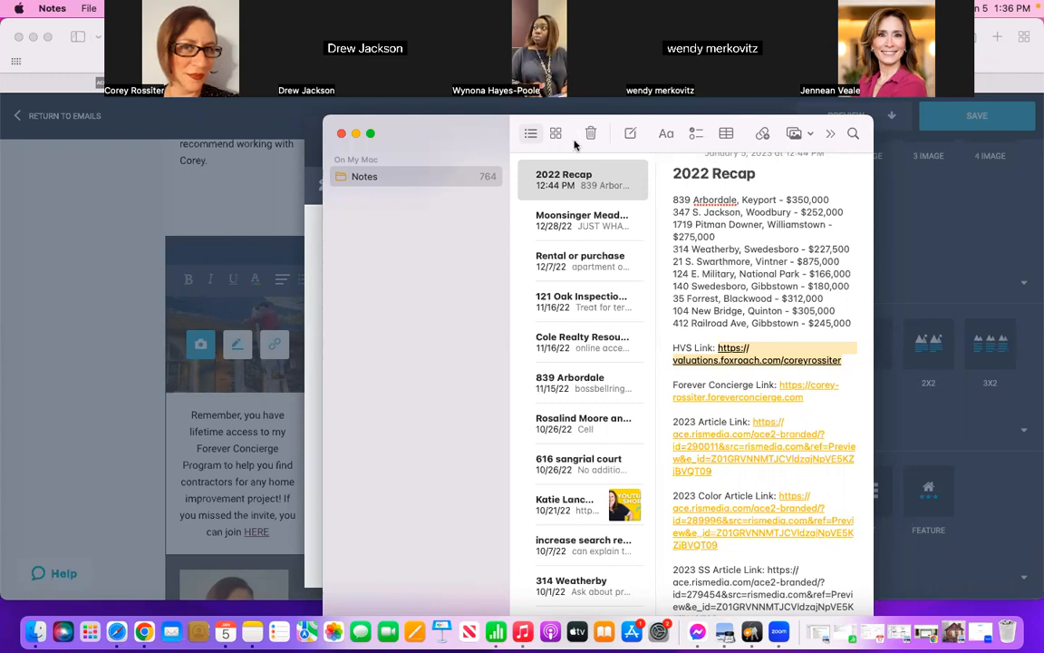
{"action": "left_click", "coordinate": [358, 134]}
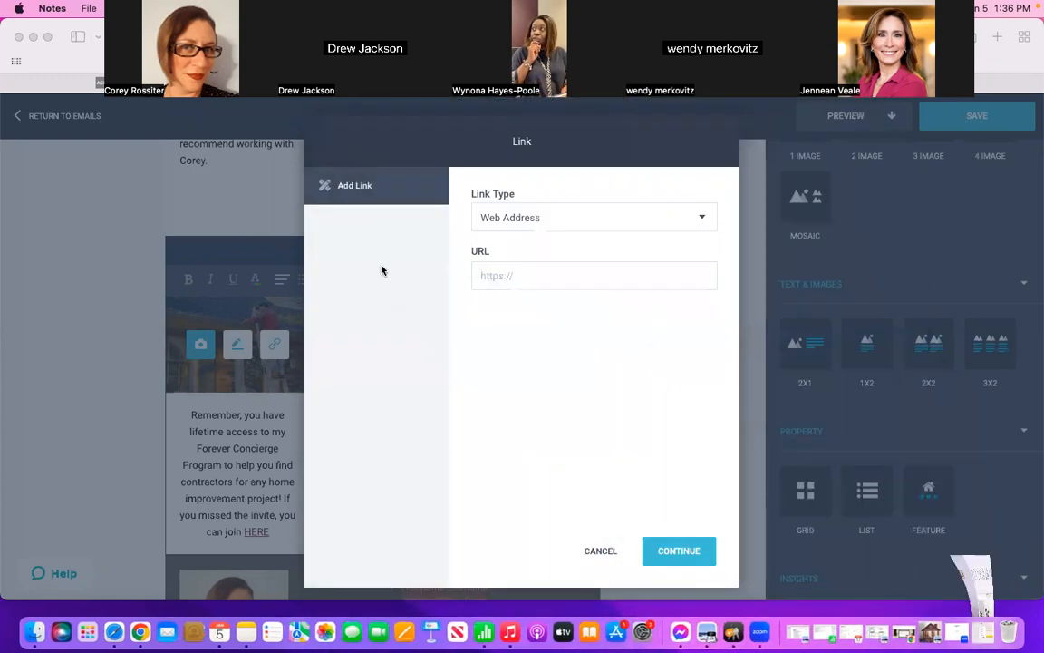
{"action": "left_click", "coordinate": [537, 278]}
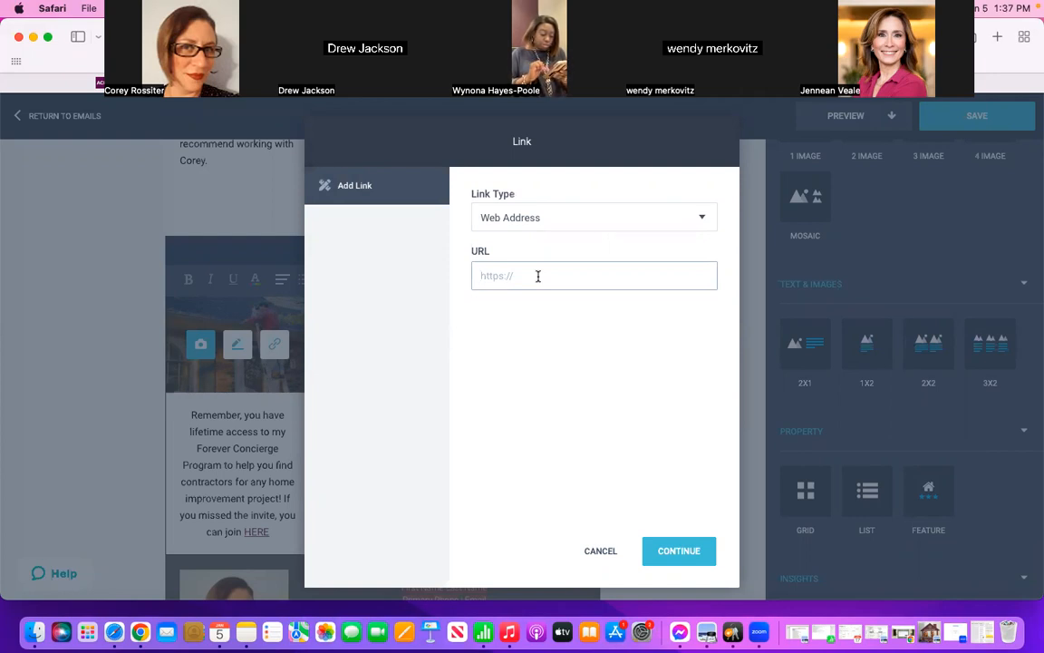
{"action": "key", "text": "super+v"}
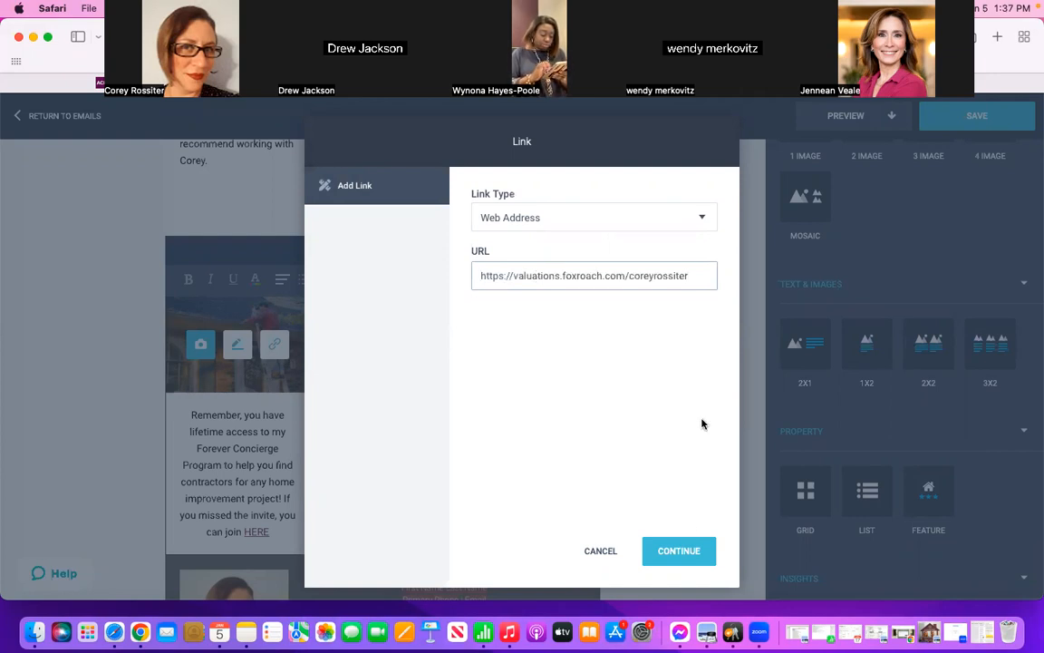
{"action": "left_click", "coordinate": [671, 555]}
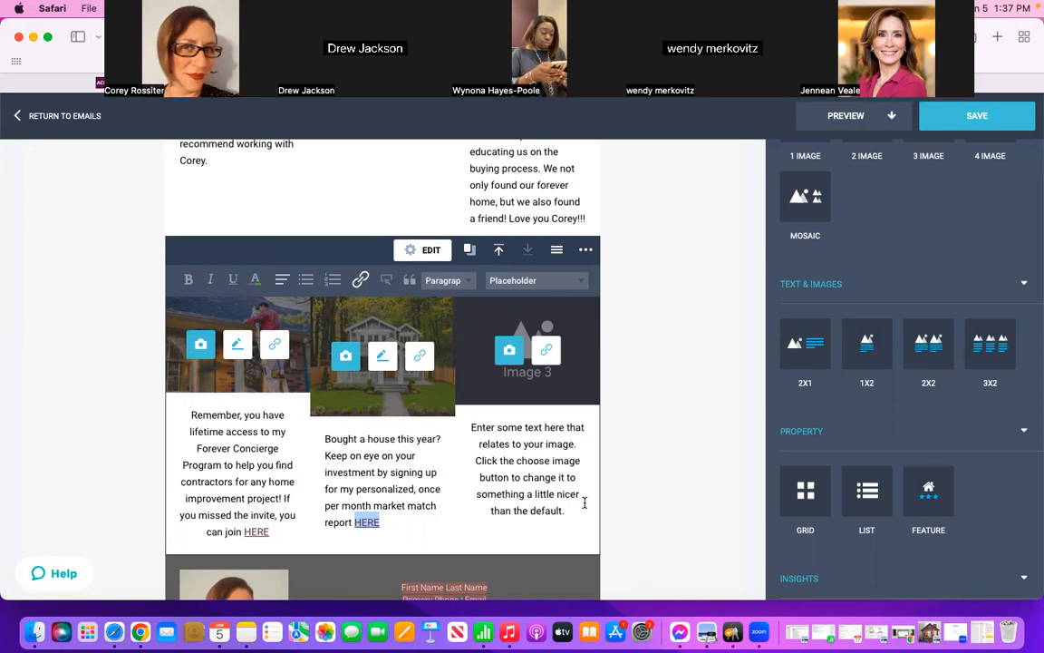
Step: Insert the HSA Home Warranty logo from My Images as the helpful tips block's third image
{"action": "left_click", "coordinate": [507, 353]}
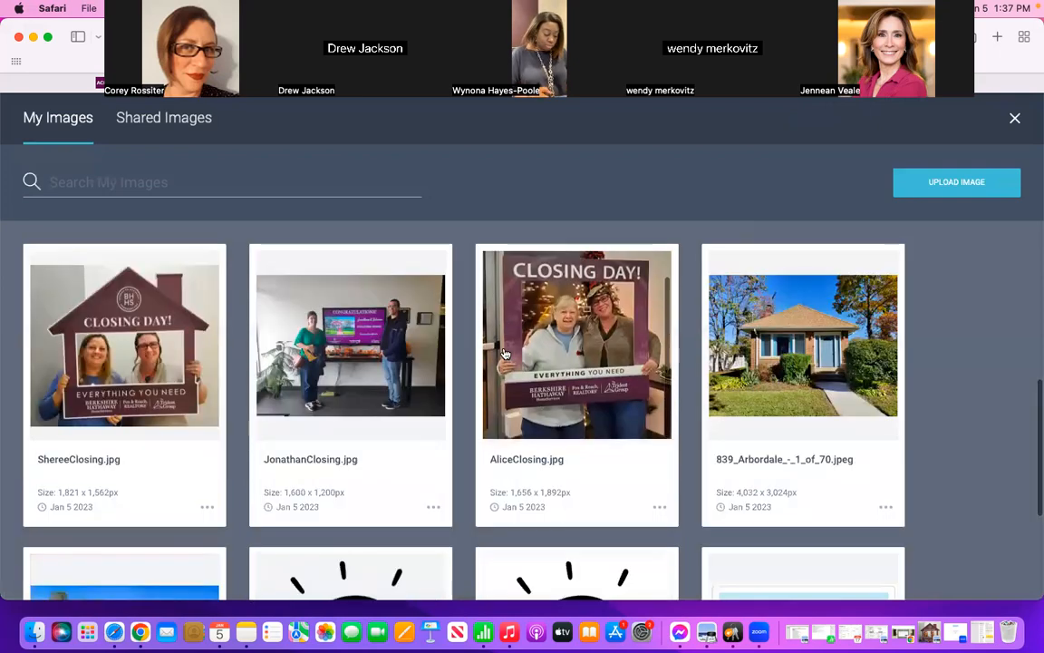
{"action": "scroll", "coordinate": [924, 390], "scroll_direction": "down", "scroll_amount": 5}
{"action": "scroll", "coordinate": [979, 441], "scroll_direction": "down", "scroll_amount": 3}
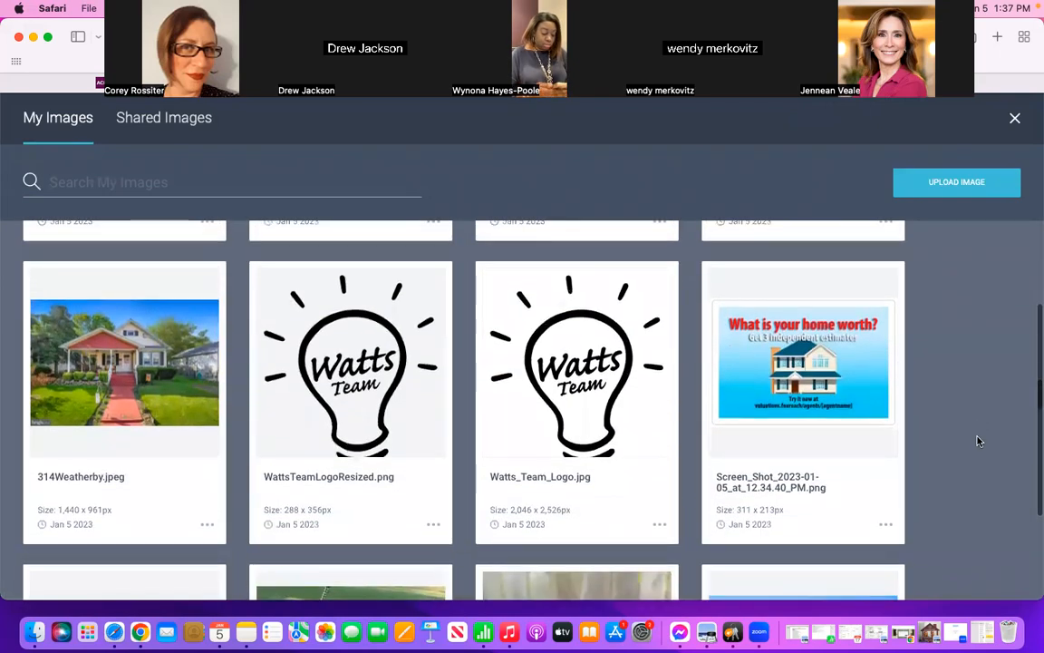
{"action": "scroll", "coordinate": [980, 441], "scroll_direction": "down", "scroll_amount": 2}
{"action": "scroll", "coordinate": [979, 441], "scroll_direction": "down", "scroll_amount": 3}
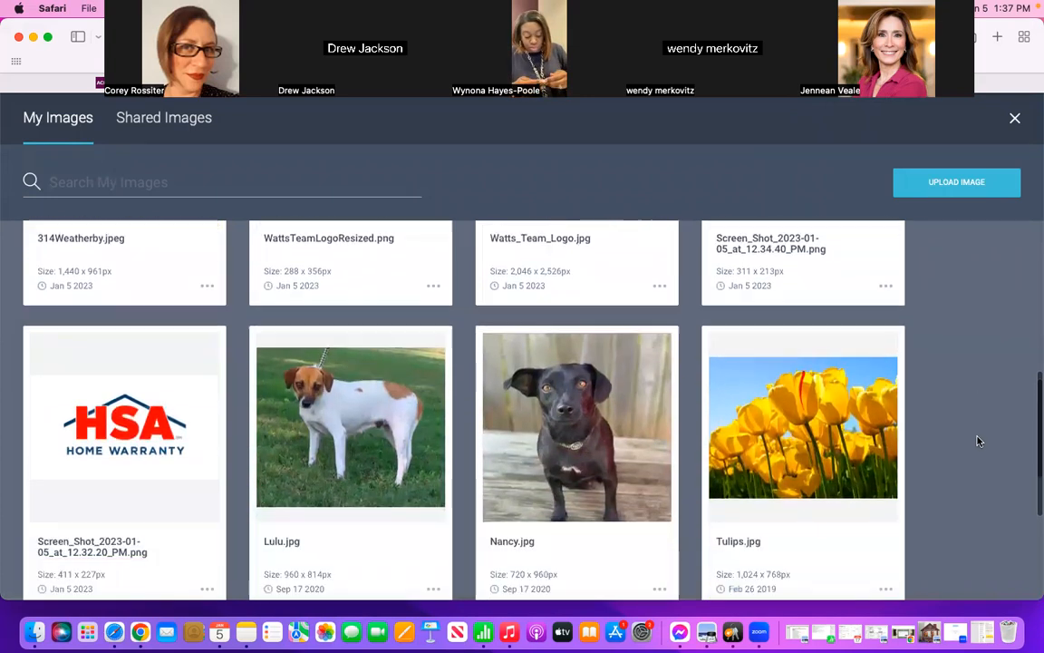
{"action": "left_click", "coordinate": [129, 410]}
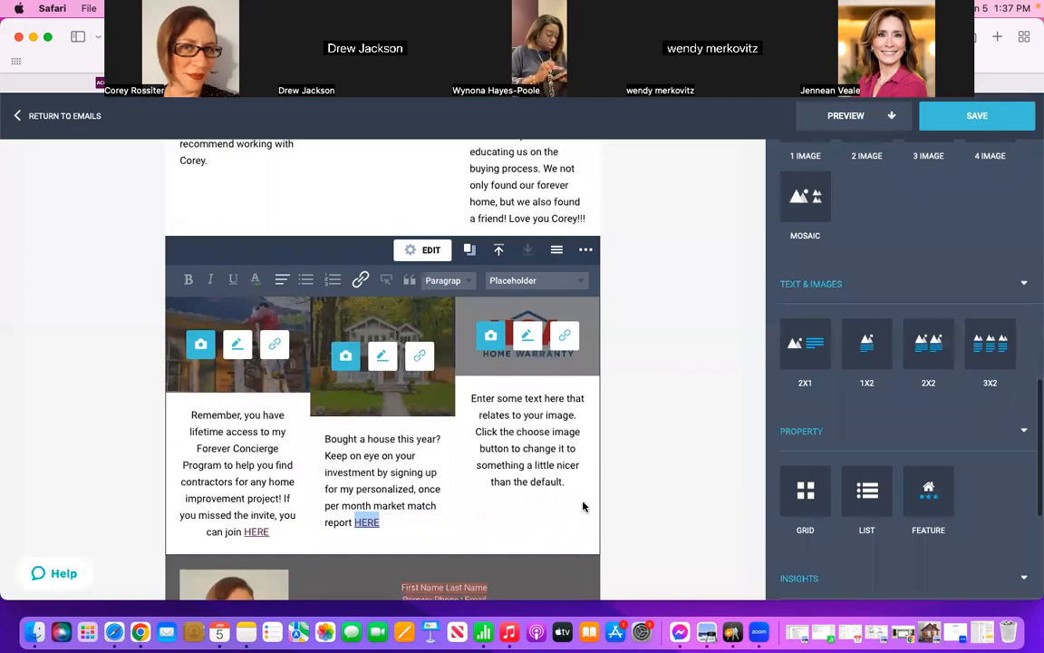
Step: Replace the placeholder text under the warranty logo with "If you have not already purchased a home warranty, please reach out to me for more details!"
{"action": "left_click_drag", "start_coordinate": [566, 482], "coordinate": [471, 396]}
{"action": "key", "text": "BackSpace"}
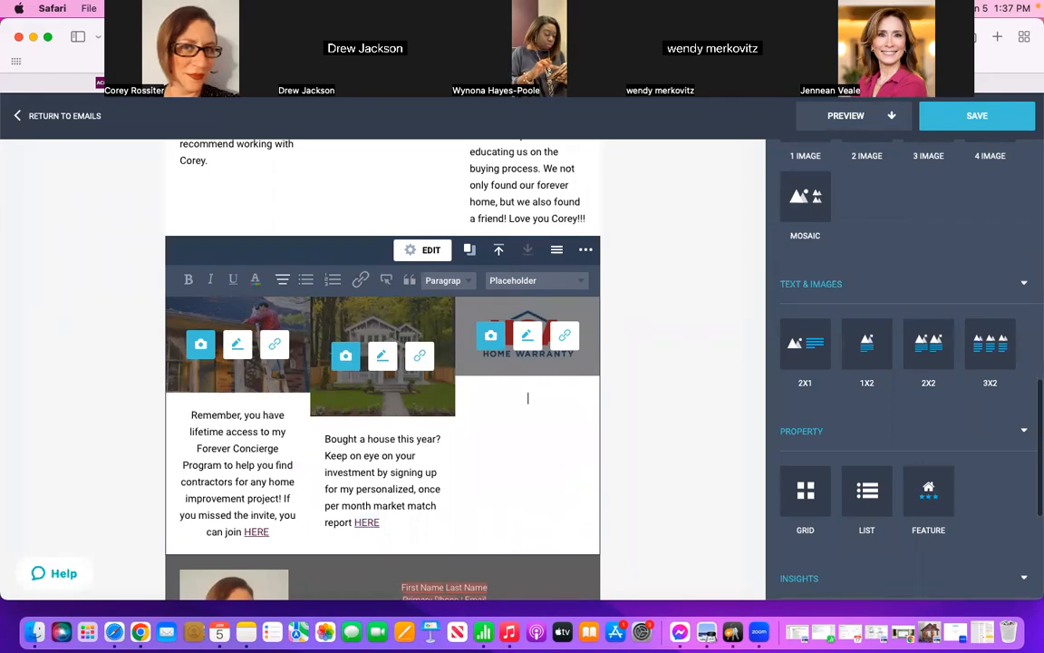
{"action": "type", "text": "If you "}
{"action": "type", "text": "have not alr"}
{"action": "type", "text": "eady p"}
{"action": "type", "text": "rch"}
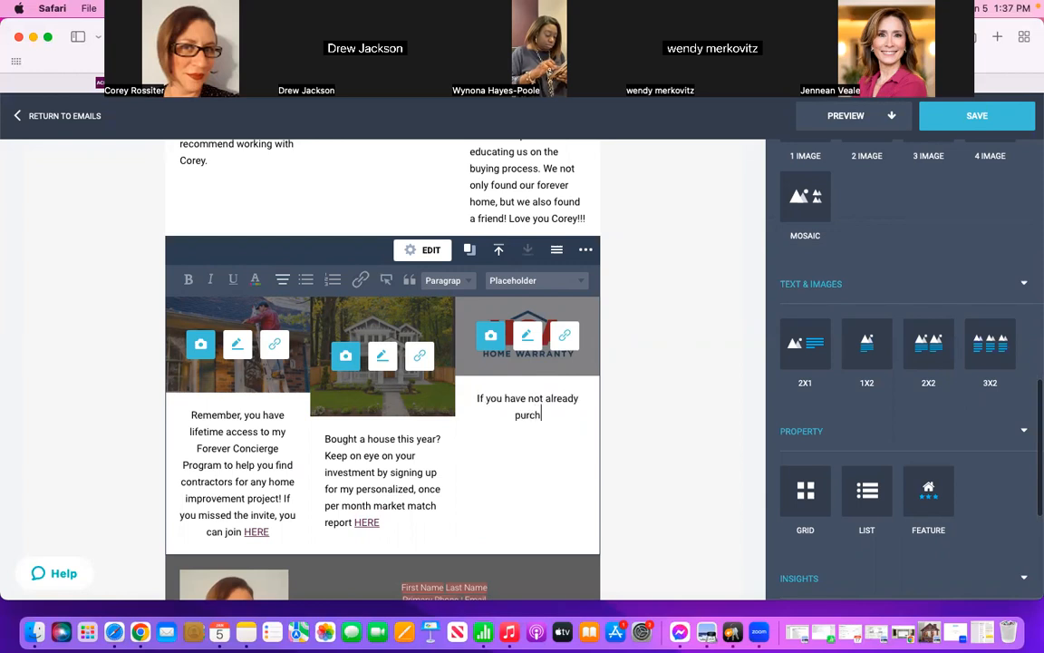
{"action": "type", "text": "ased a home w"}
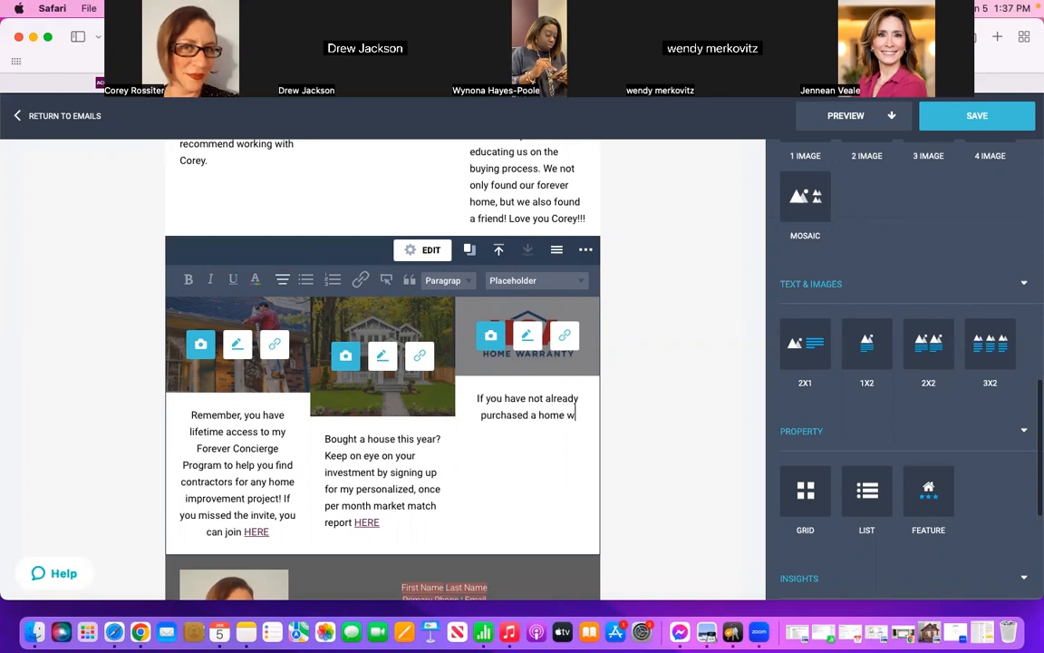
{"action": "type", "text": "arranty, plwa"}
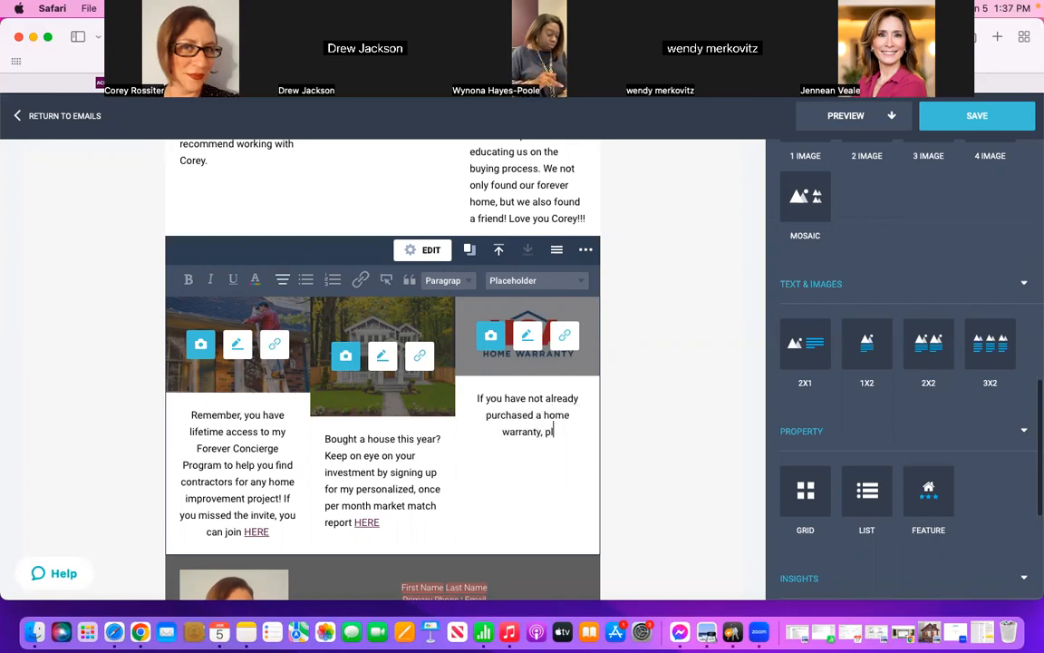
{"action": "key", "text": "BackSpace"}
{"action": "key", "text": "BackSpace"}
{"action": "type", "text": "ease reac"}
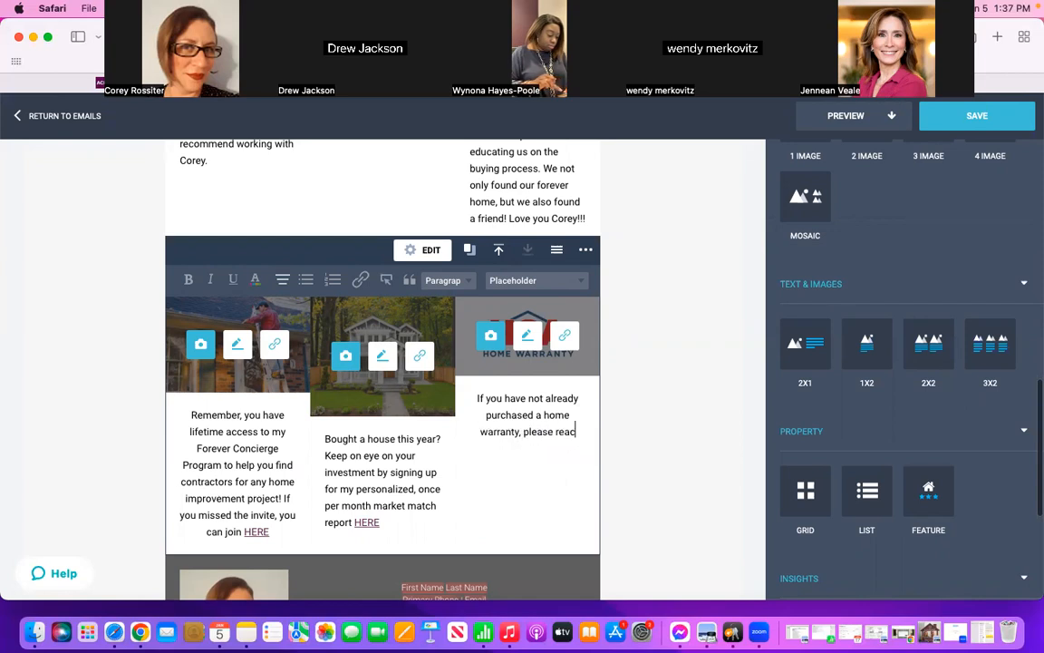
{"action": "type", "text": "h out to me "}
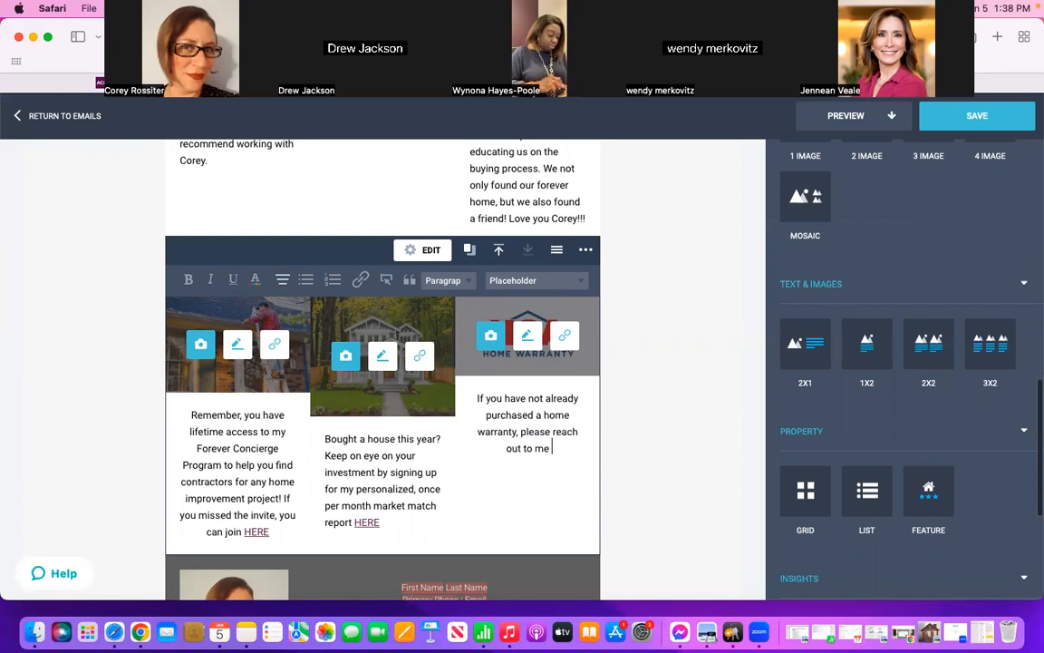
{"action": "type", "text": "for more detai"}
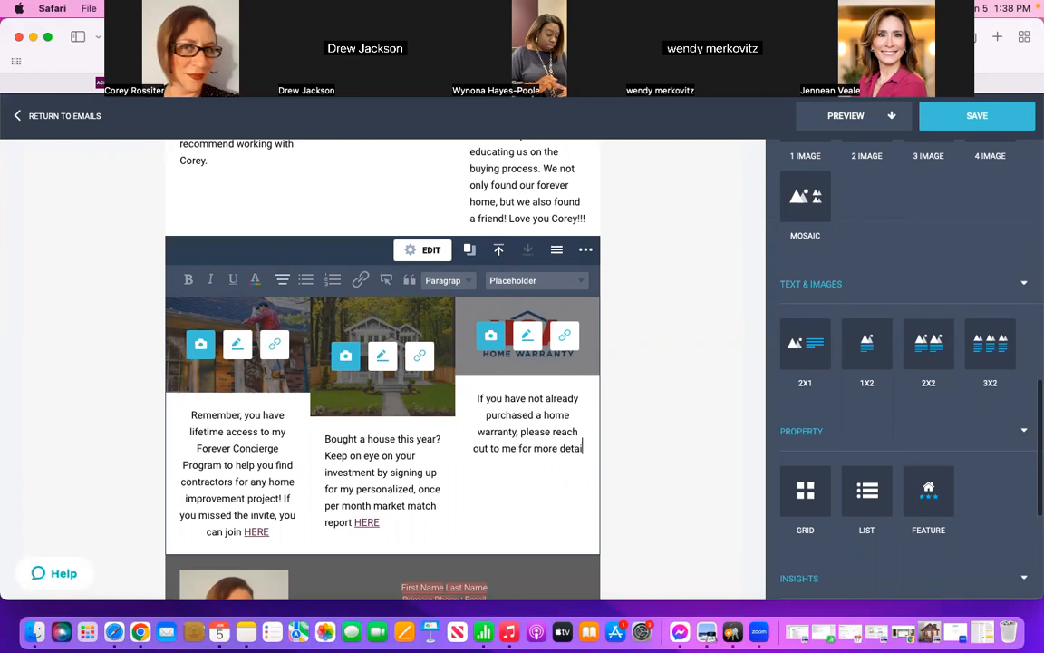
{"action": "type", "text": "ls!"}
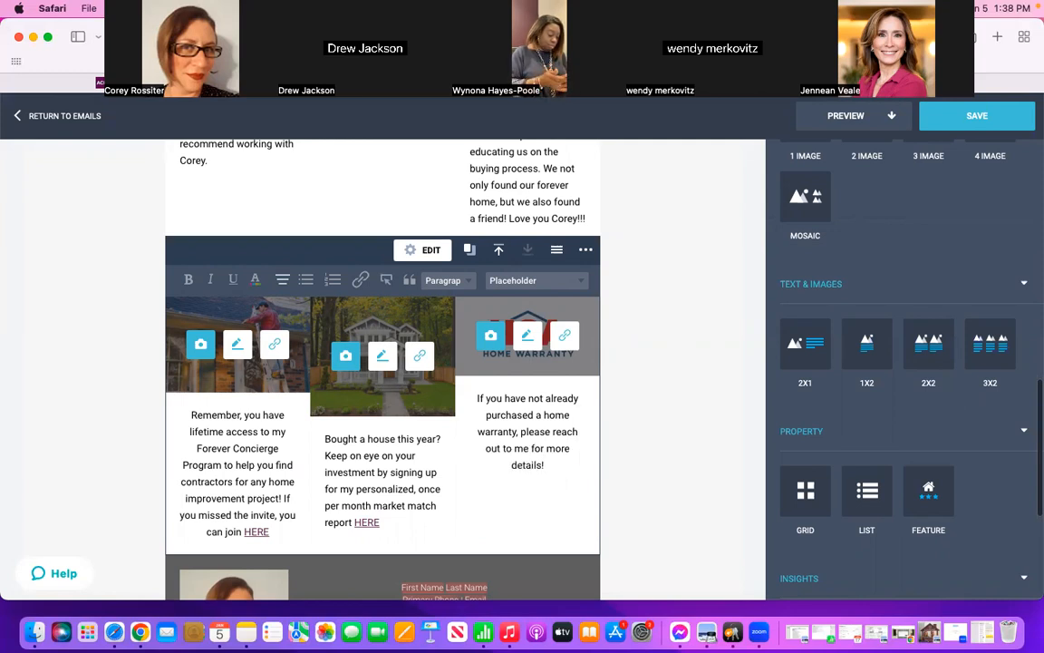
{"action": "left_click", "coordinate": [672, 425]}
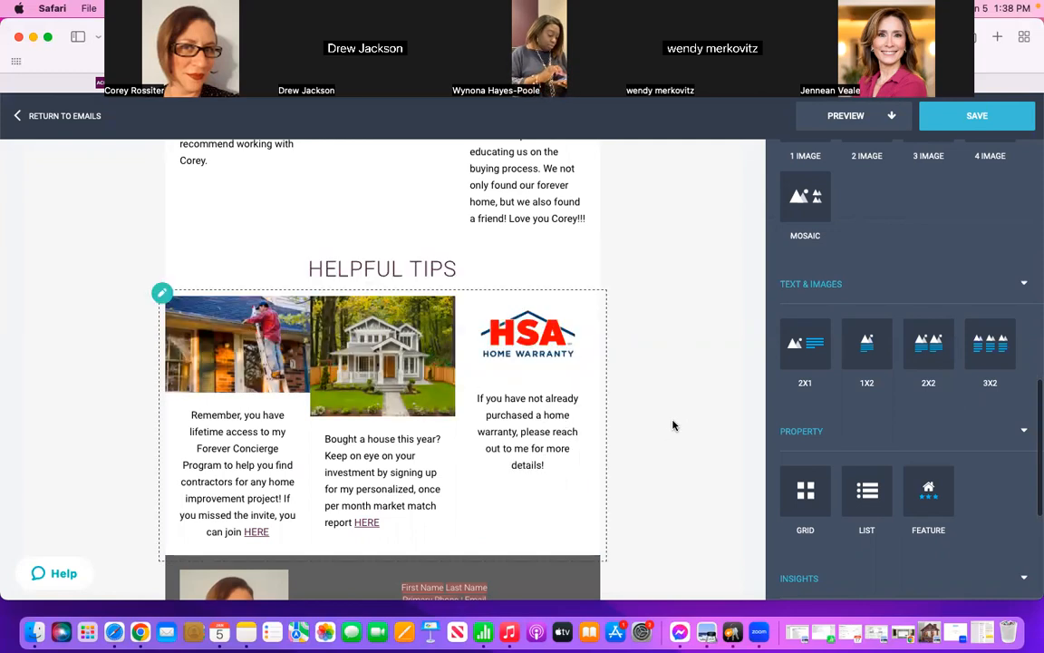
{"action": "scroll", "coordinate": [673, 425], "scroll_direction": "down", "scroll_amount": 1}
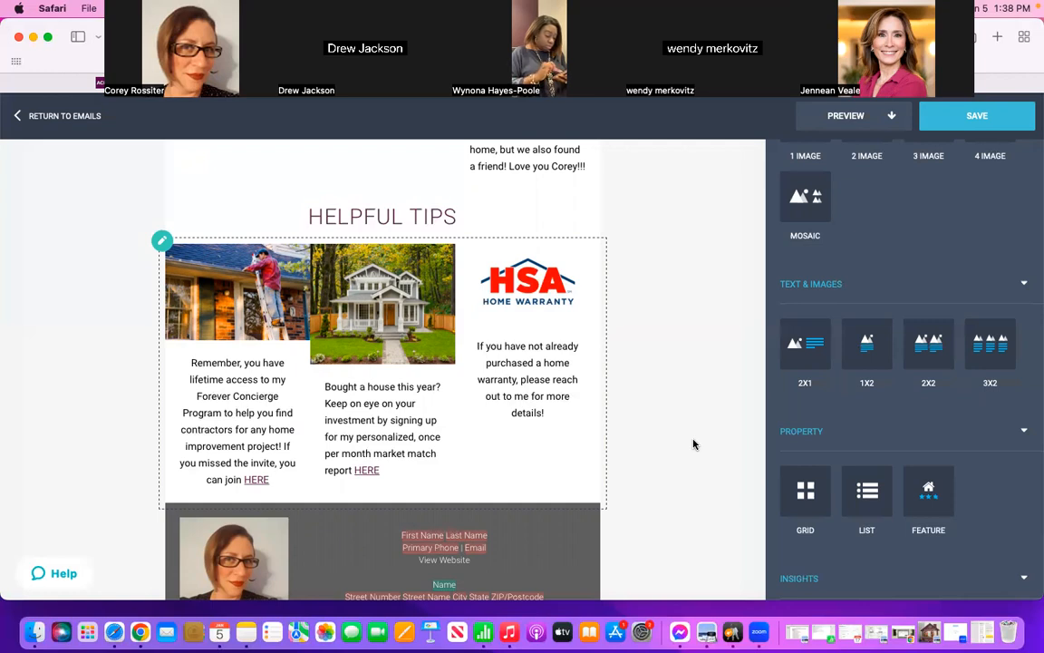
{"action": "scroll", "coordinate": [693, 445], "scroll_direction": "down", "scroll_amount": 5}
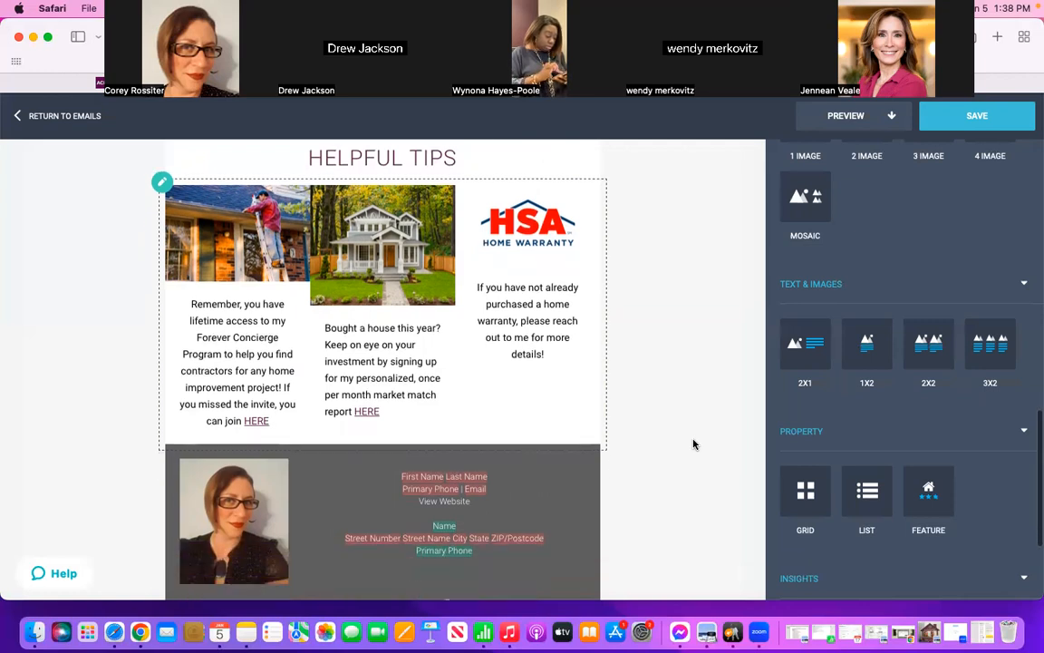
Step: Review the draft email from the homes sold section down to the footer
{"action": "scroll", "coordinate": [694, 444], "scroll_direction": "down", "scroll_amount": 3}
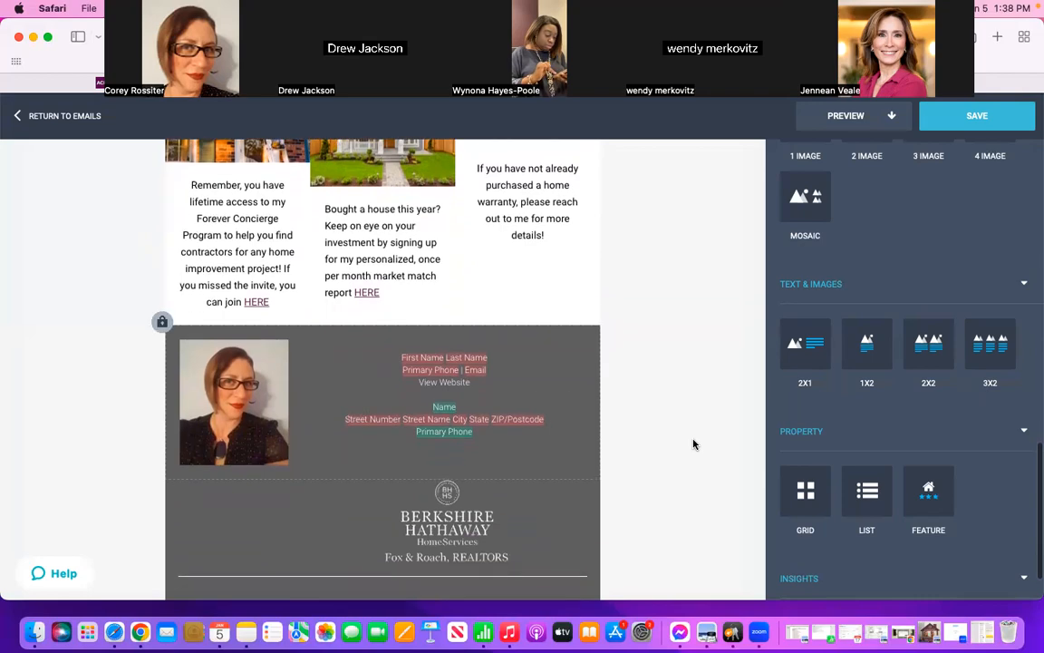
{"action": "scroll", "coordinate": [694, 444], "scroll_direction": "up", "scroll_amount": 20}
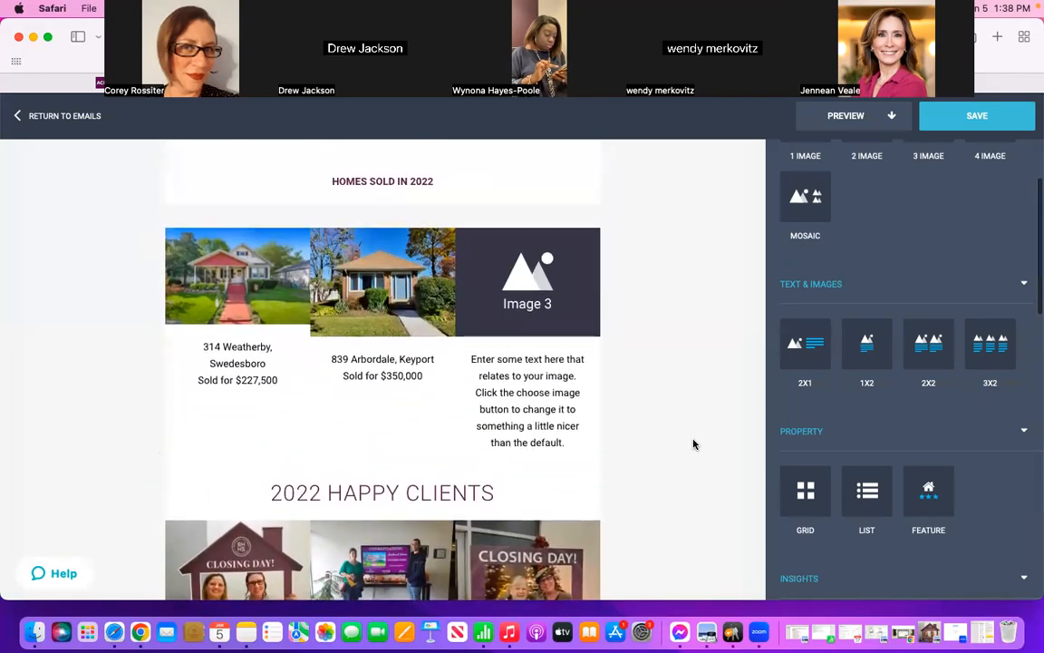
{"action": "scroll", "coordinate": [693, 444], "scroll_direction": "down", "scroll_amount": 10}
{"action": "scroll", "coordinate": [693, 445], "scroll_direction": "down", "scroll_amount": 10}
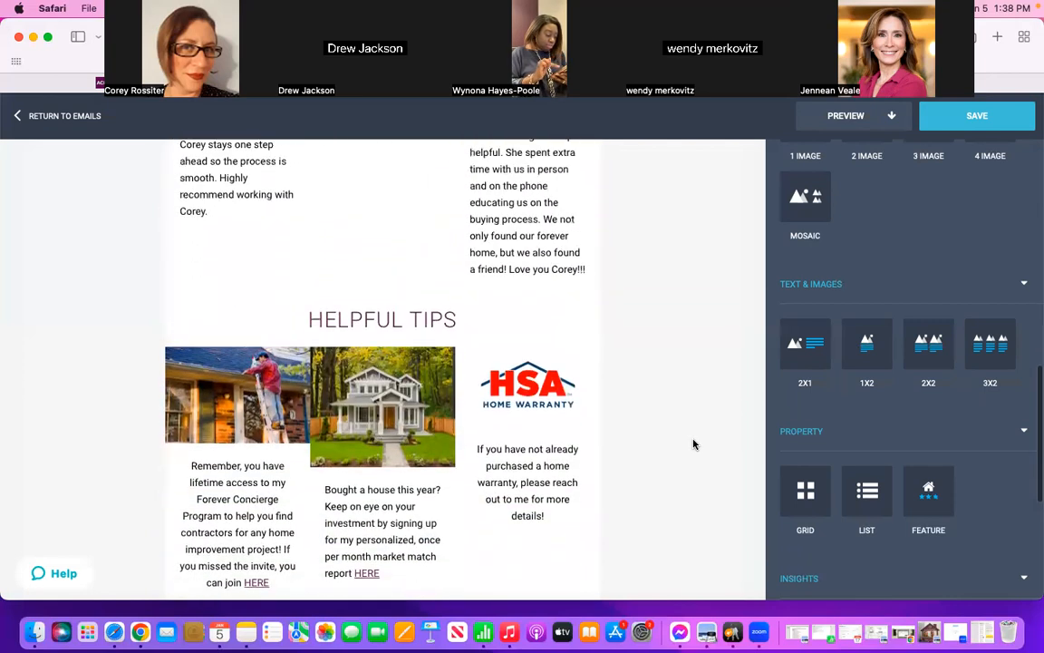
{"action": "scroll", "coordinate": [694, 444], "scroll_direction": "down", "scroll_amount": 3}
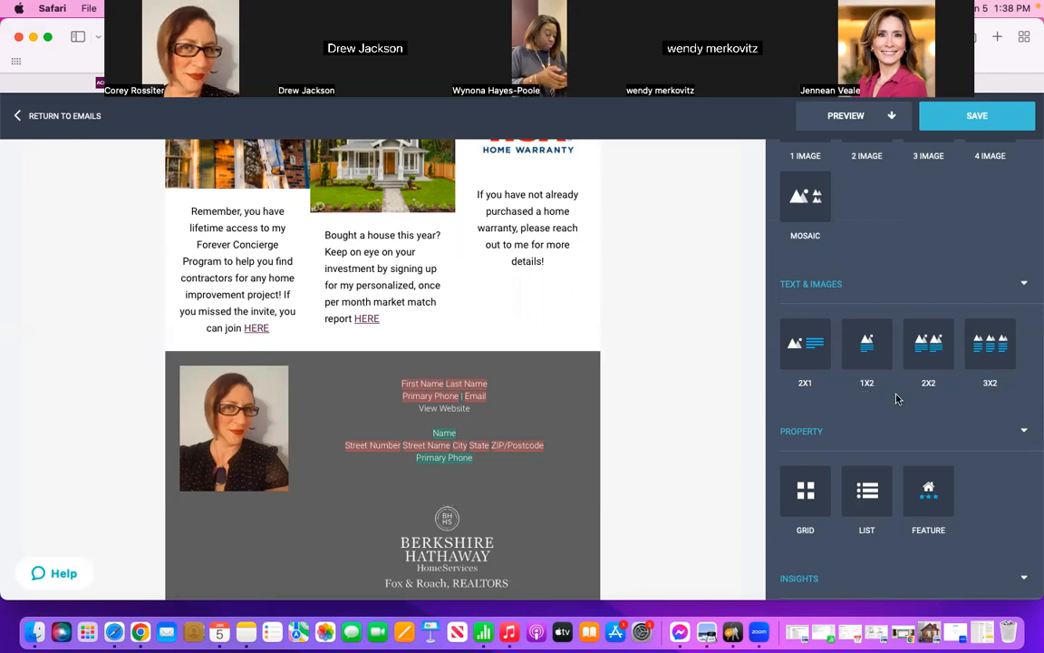
{"action": "scroll", "coordinate": [898, 396], "scroll_direction": "down", "scroll_amount": 3}
{"action": "scroll", "coordinate": [897, 399], "scroll_direction": "down", "scroll_amount": 3}
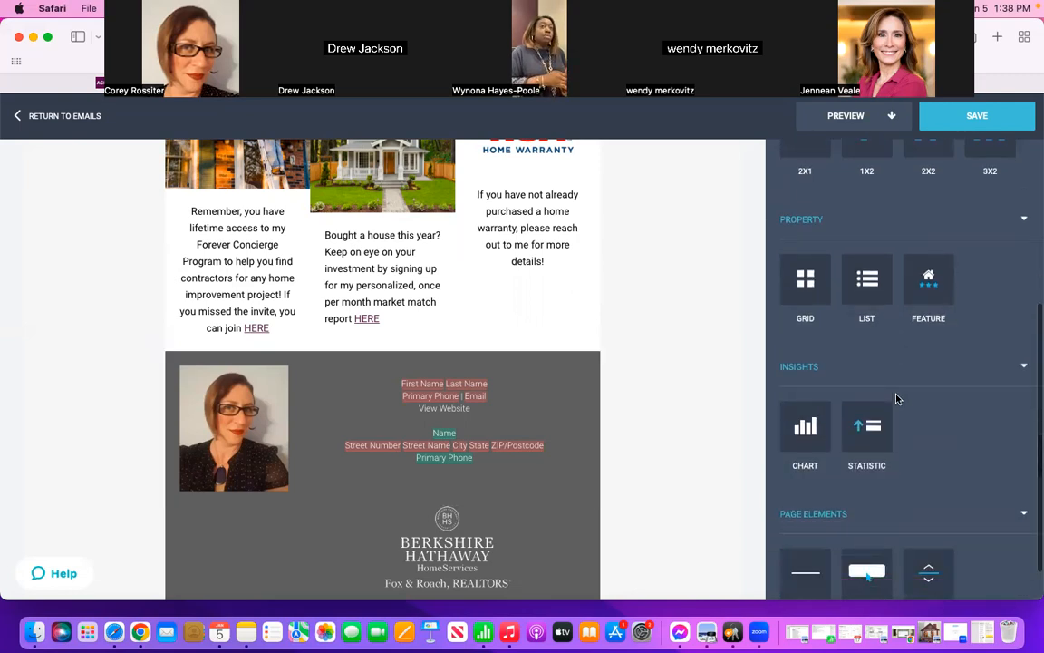
{"action": "scroll", "coordinate": [897, 399], "scroll_direction": "down", "scroll_amount": 6}
{"action": "scroll", "coordinate": [897, 399], "scroll_direction": "down", "scroll_amount": 3}
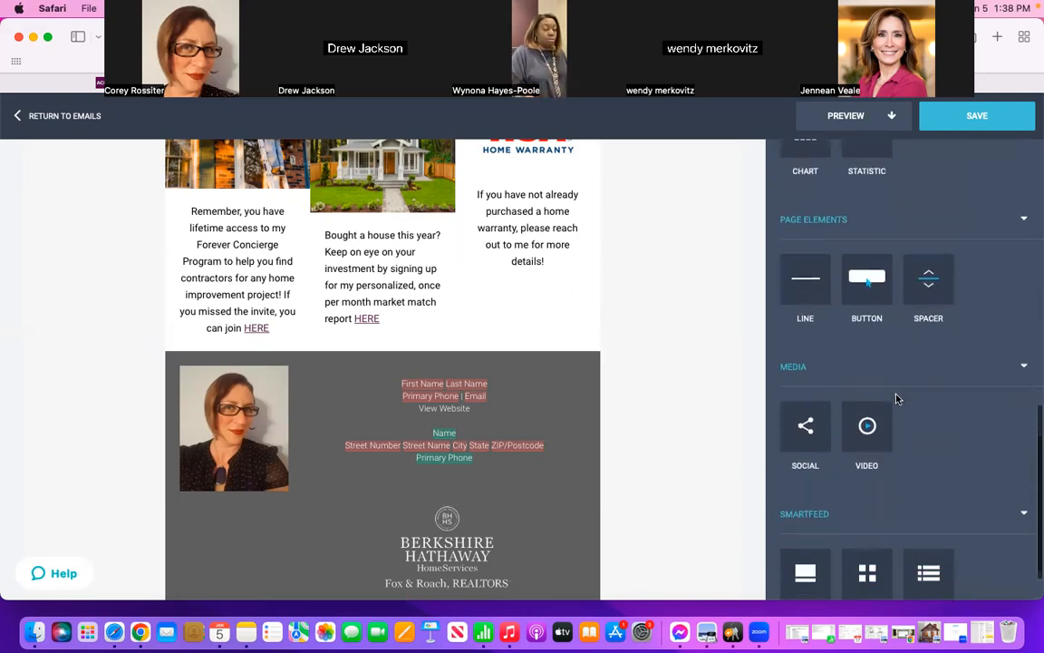
{"action": "scroll", "coordinate": [897, 399], "scroll_direction": "down", "scroll_amount": 4}
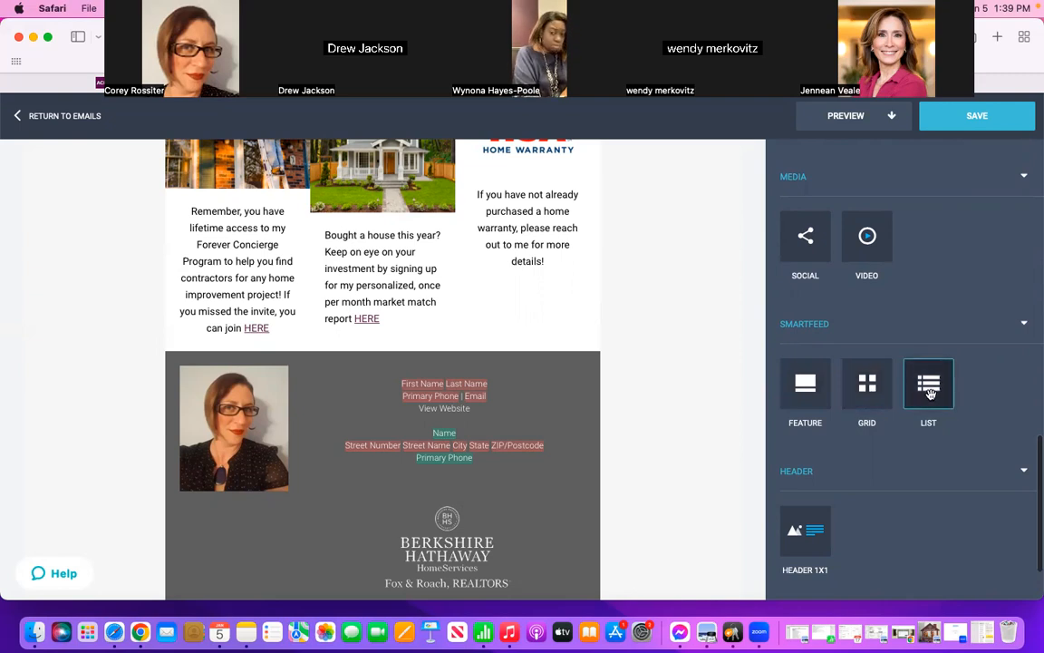
{"action": "left_click_drag", "start_coordinate": [929, 392], "coordinate": [731, 382]}
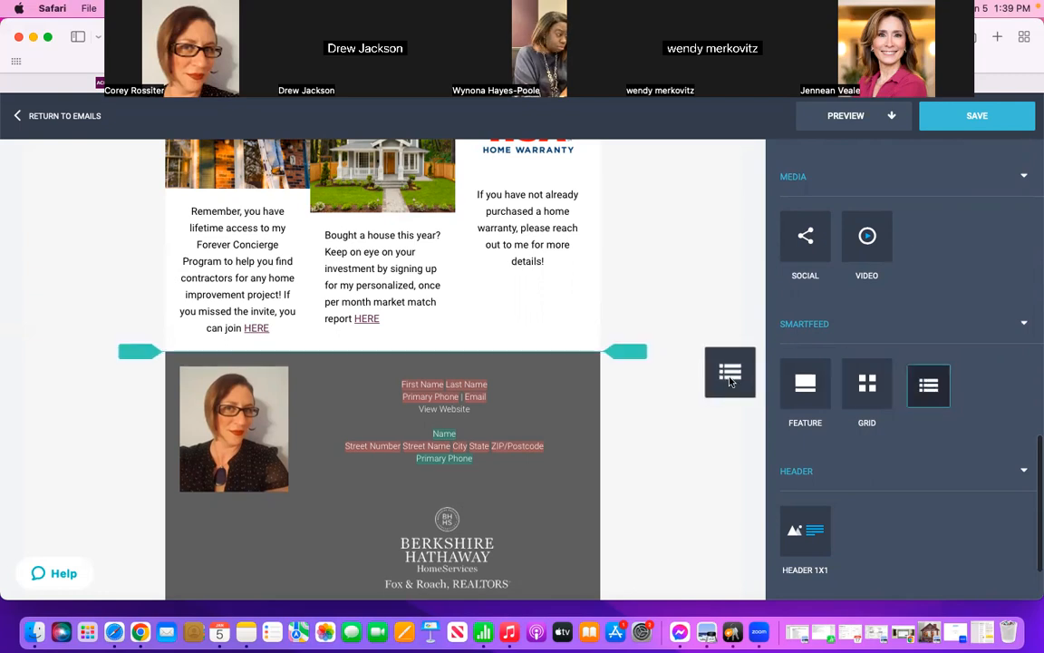
{"action": "left_click_drag", "start_coordinate": [805, 388], "coordinate": [929, 399]}
Step: Add a heading block between the helpful tips and the footer, reading "WHAT'S COMING UP IN 2023?"
{"action": "scroll", "coordinate": [928, 401], "scroll_direction": "up", "scroll_amount": 10}
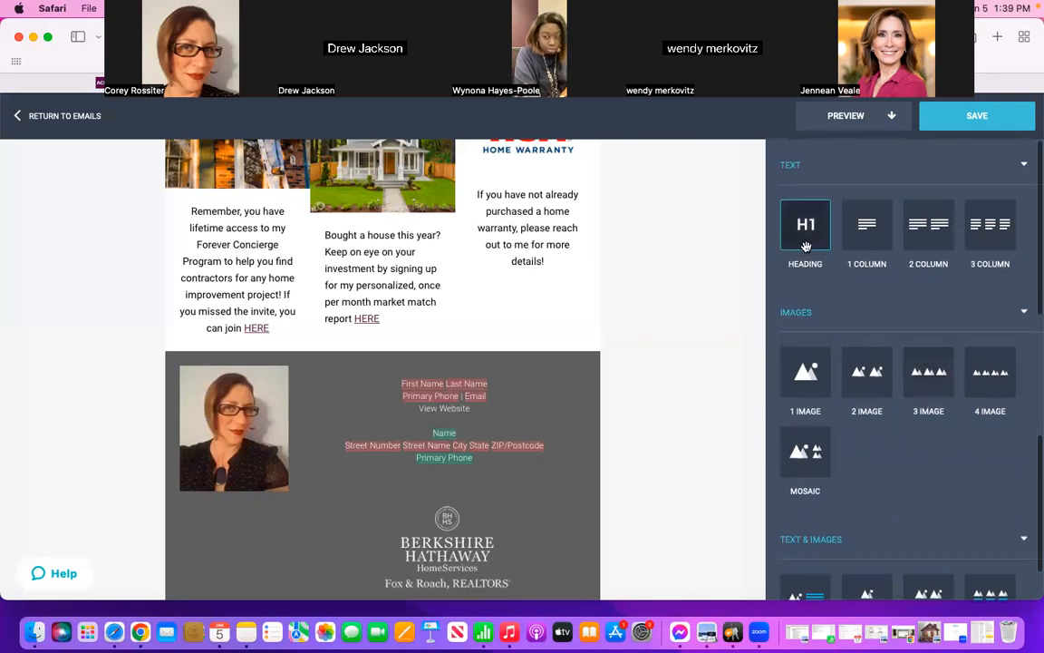
{"action": "mouse_move", "coordinate": [806, 247]}
{"action": "left_mouse_down"}
{"action": "mouse_move", "coordinate": [581, 262]}
{"action": "mouse_move", "coordinate": [499, 252]}
{"action": "mouse_move", "coordinate": [385, 288]}
{"action": "mouse_move", "coordinate": [399, 338]}
{"action": "left_mouse_up"}
{"action": "left_click_drag", "start_coordinate": [347, 382], "coordinate": [176, 377]}
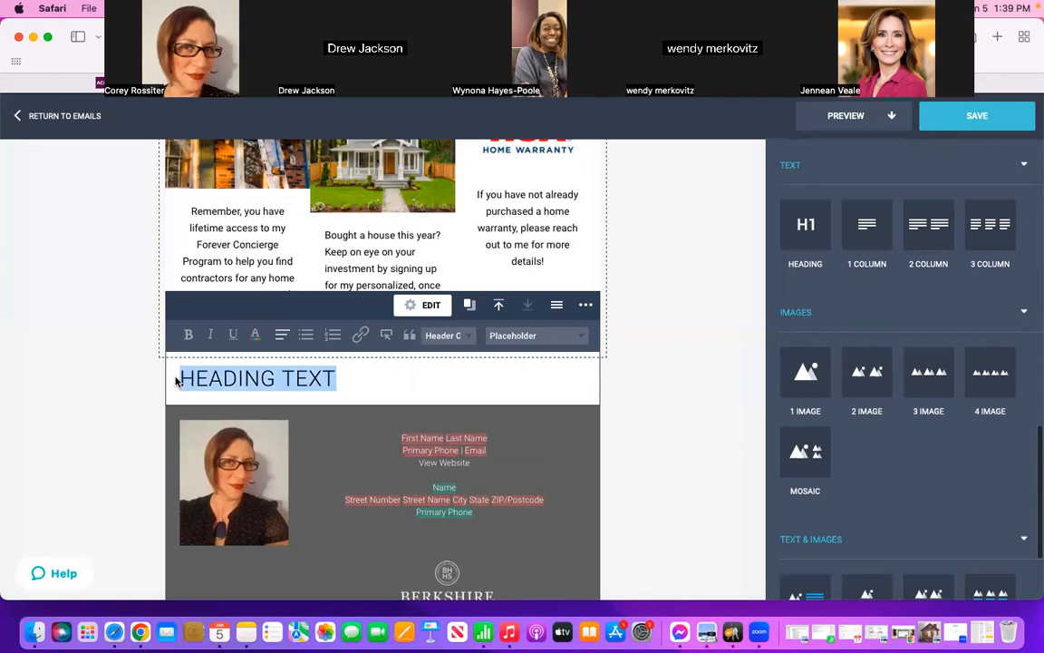
{"action": "type", "text": "WHAT'S COMING UP IN 2023?"}
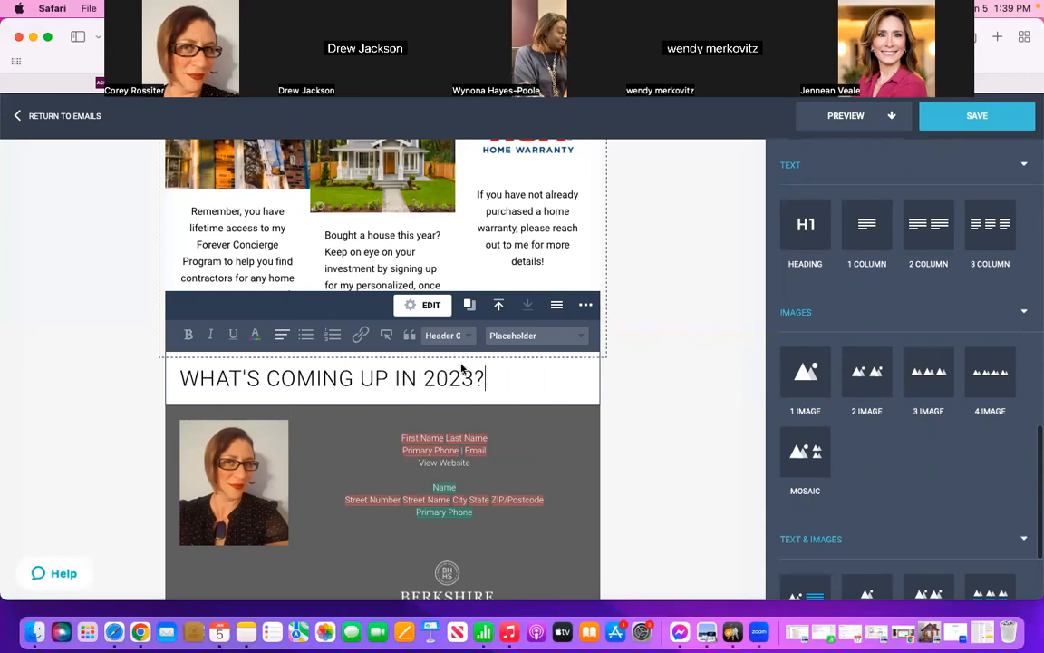
{"action": "left_click_drag", "start_coordinate": [489, 381], "coordinate": [177, 377]}
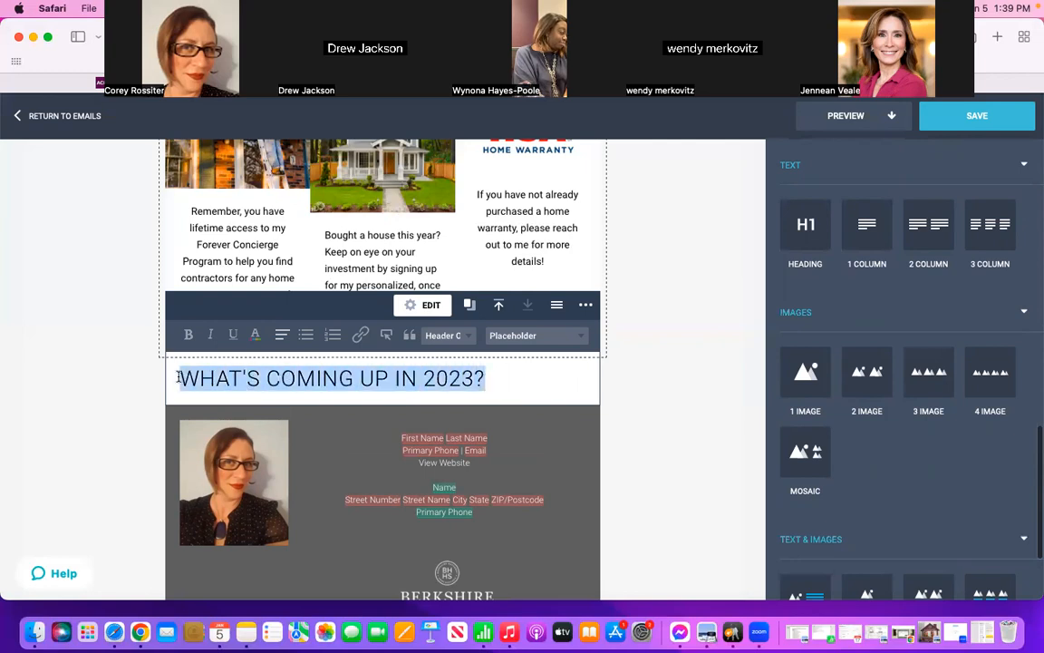
{"action": "left_click", "coordinate": [253, 337]}
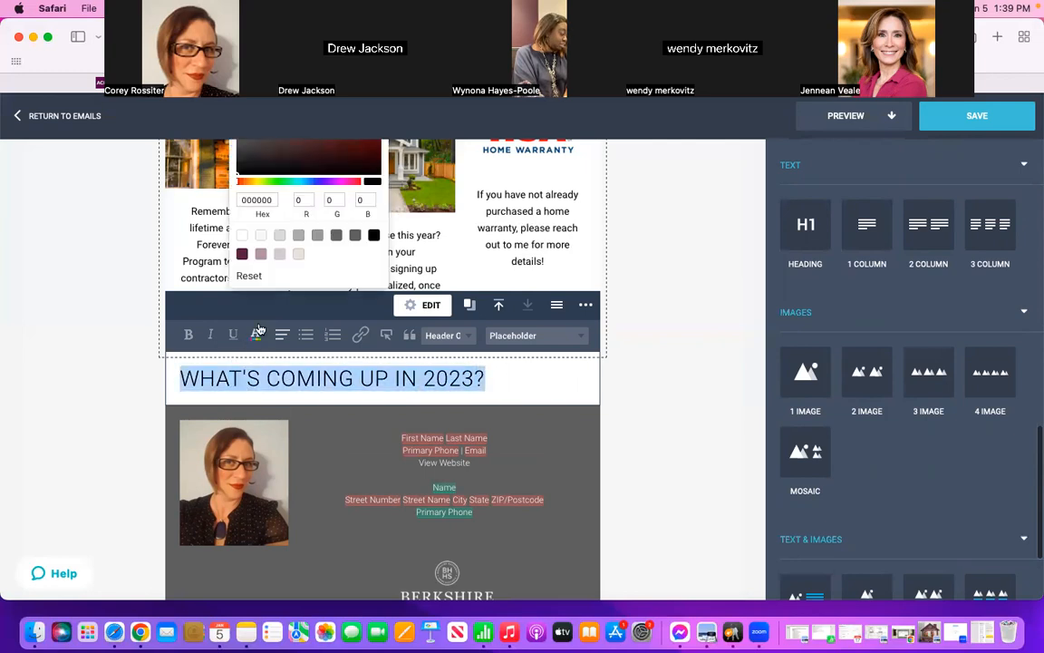
{"action": "double_click", "coordinate": [249, 274]}
{"action": "left_click", "coordinate": [265, 378]}
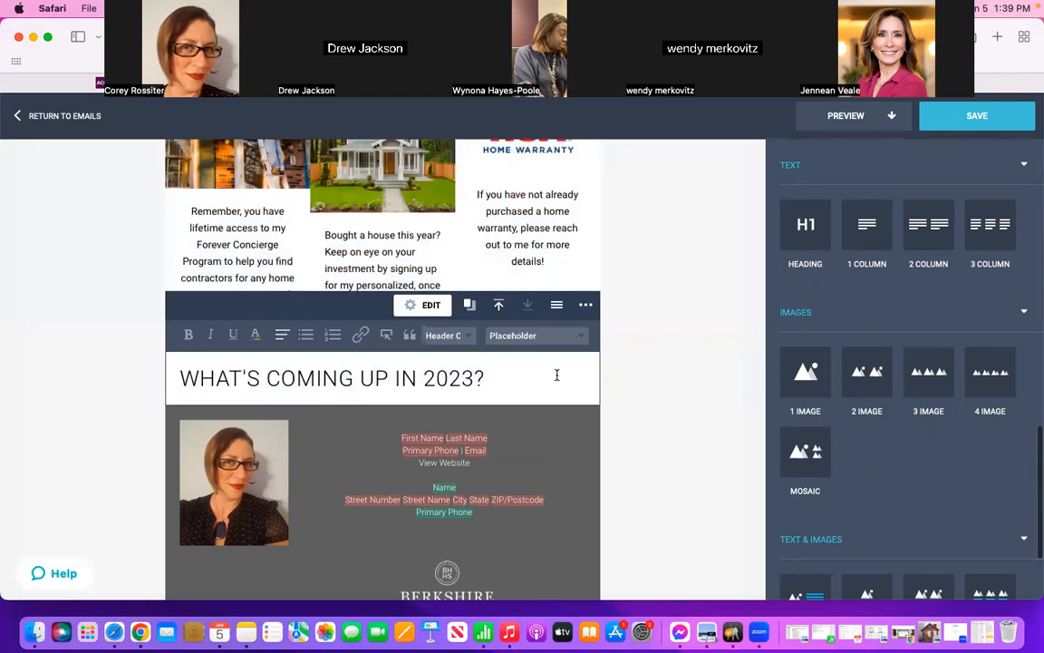
Step: Color the "WHAT'S COMING UP IN 2023?" heading with the dark burgundy brand swatch and center it
{"action": "left_click_drag", "start_coordinate": [487, 378], "coordinate": [172, 377]}
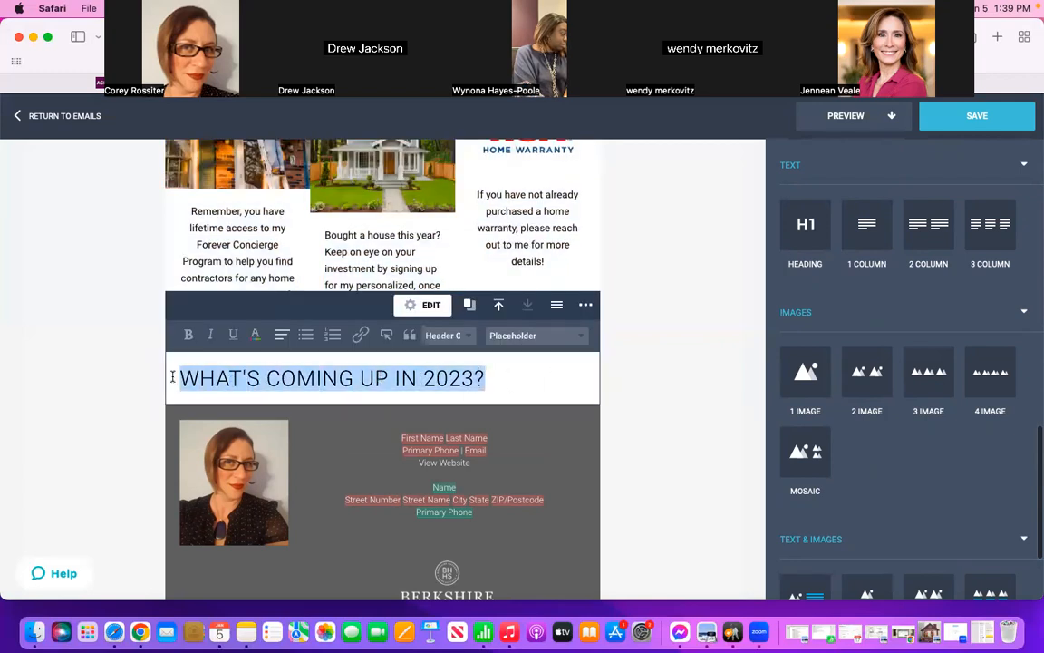
{"action": "left_click", "coordinate": [255, 337]}
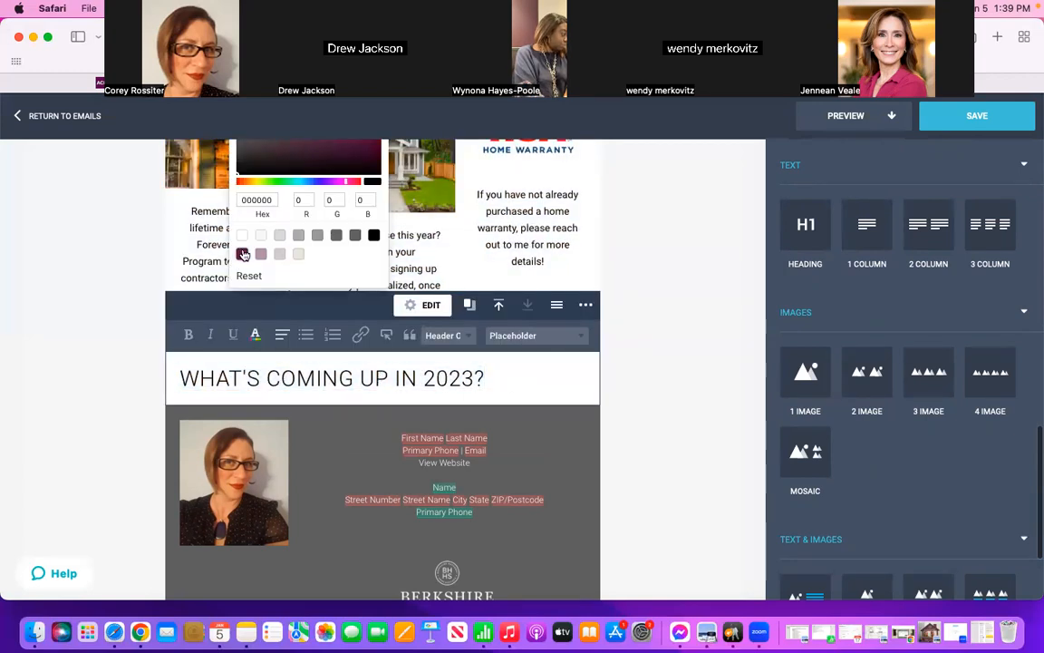
{"action": "left_click", "coordinate": [243, 255]}
{"action": "left_click", "coordinate": [282, 335]}
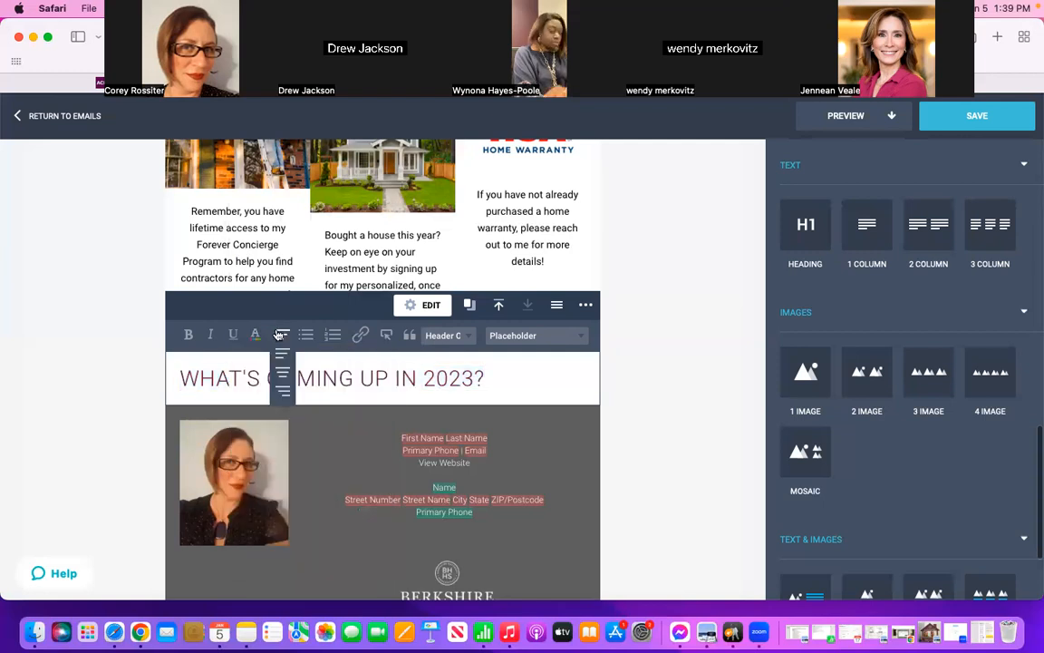
{"action": "left_click", "coordinate": [282, 373]}
{"action": "left_click", "coordinate": [667, 386]}
Step: Insert a SmartFeed list block directly below the "WHAT'S COMING UP IN 2023?" heading
{"action": "scroll", "coordinate": [667, 386], "scroll_direction": "down", "scroll_amount": 3}
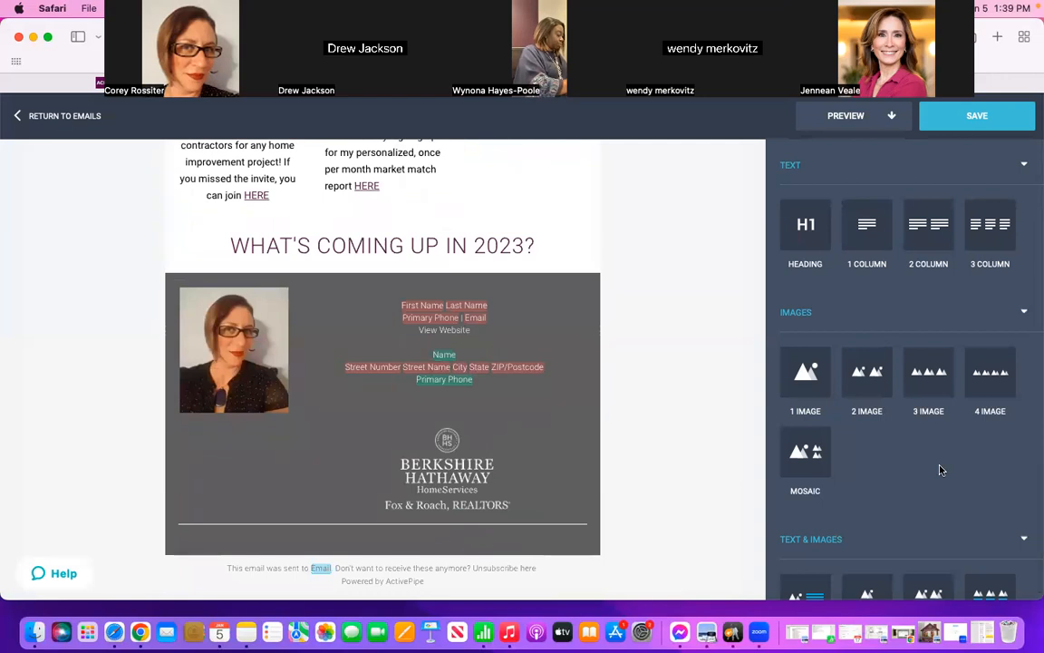
{"action": "scroll", "coordinate": [941, 470], "scroll_direction": "down", "scroll_amount": 5}
{"action": "scroll", "coordinate": [940, 470], "scroll_direction": "down", "scroll_amount": 10}
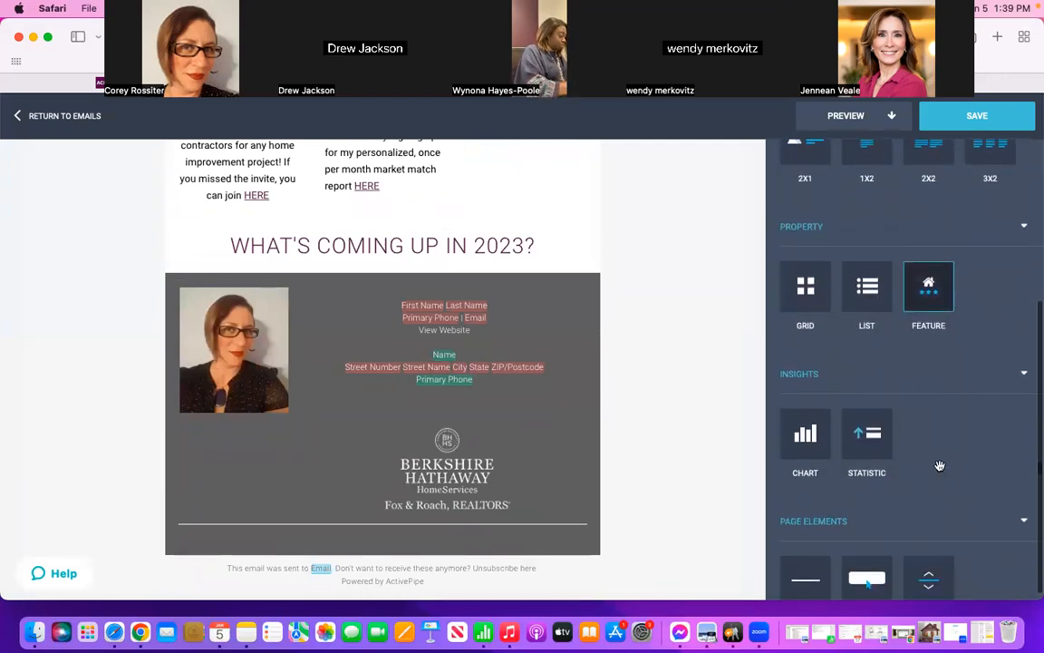
{"action": "scroll", "coordinate": [940, 466], "scroll_direction": "down", "scroll_amount": 5}
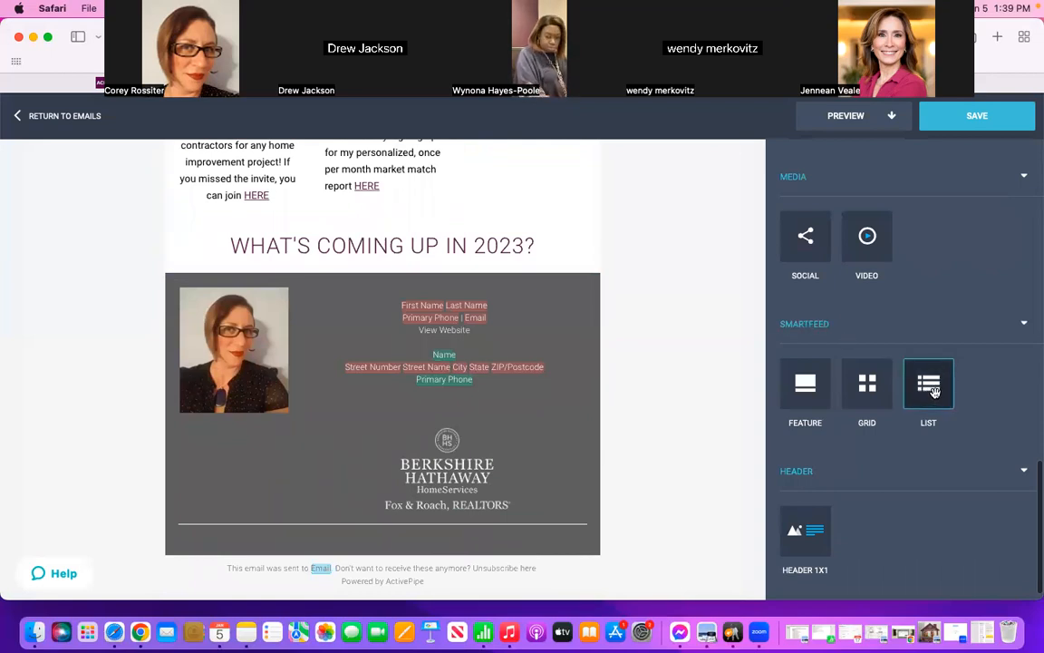
{"action": "mouse_move", "coordinate": [934, 393]}
{"action": "left_mouse_down"}
{"action": "mouse_move", "coordinate": [602, 340]}
{"action": "mouse_move", "coordinate": [392, 289]}
{"action": "left_mouse_up"}
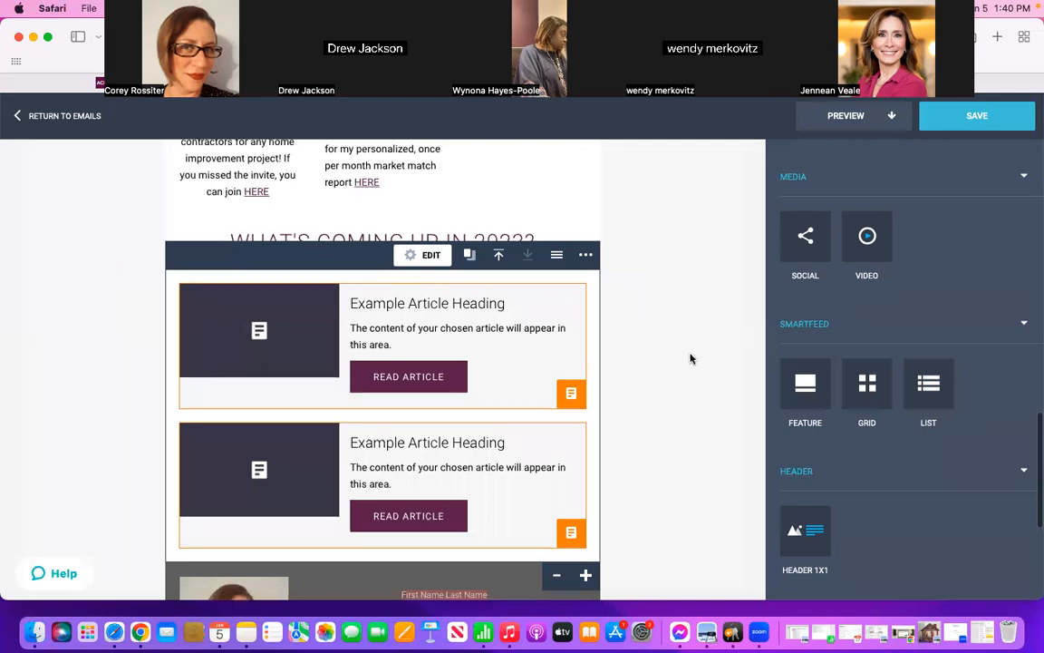
{"action": "scroll", "coordinate": [690, 359], "scroll_direction": "down", "scroll_amount": 2}
{"action": "scroll", "coordinate": [690, 359], "scroll_direction": "up", "scroll_amount": 2}
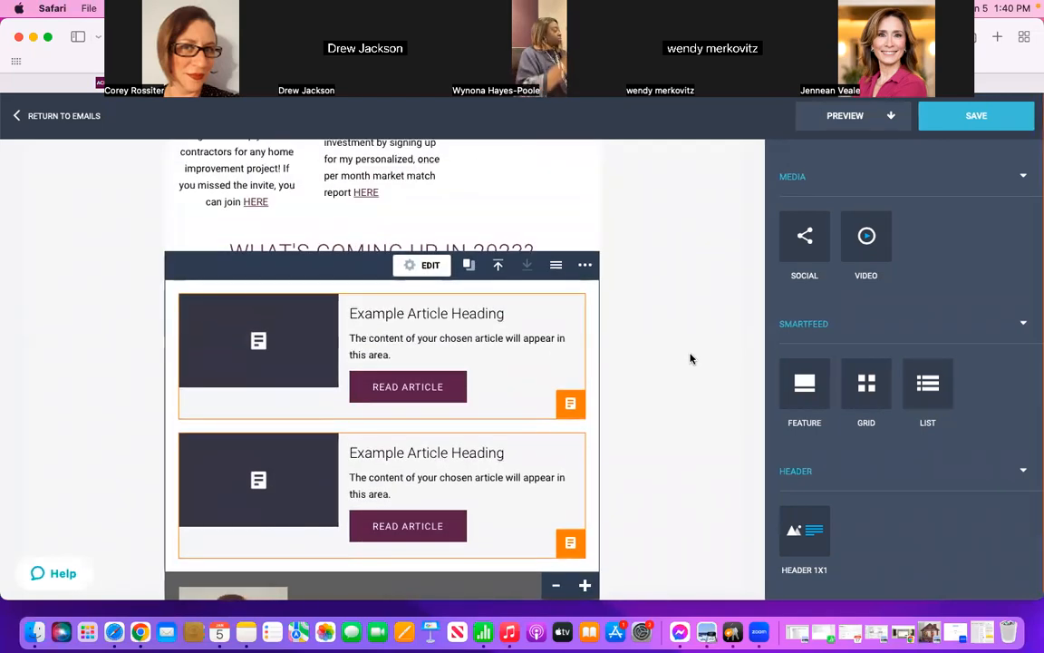
Step: Open content selection for the first example article and look through the office, brand and add-on content sources
{"action": "scroll", "coordinate": [690, 361], "scroll_direction": "down", "scroll_amount": 1}
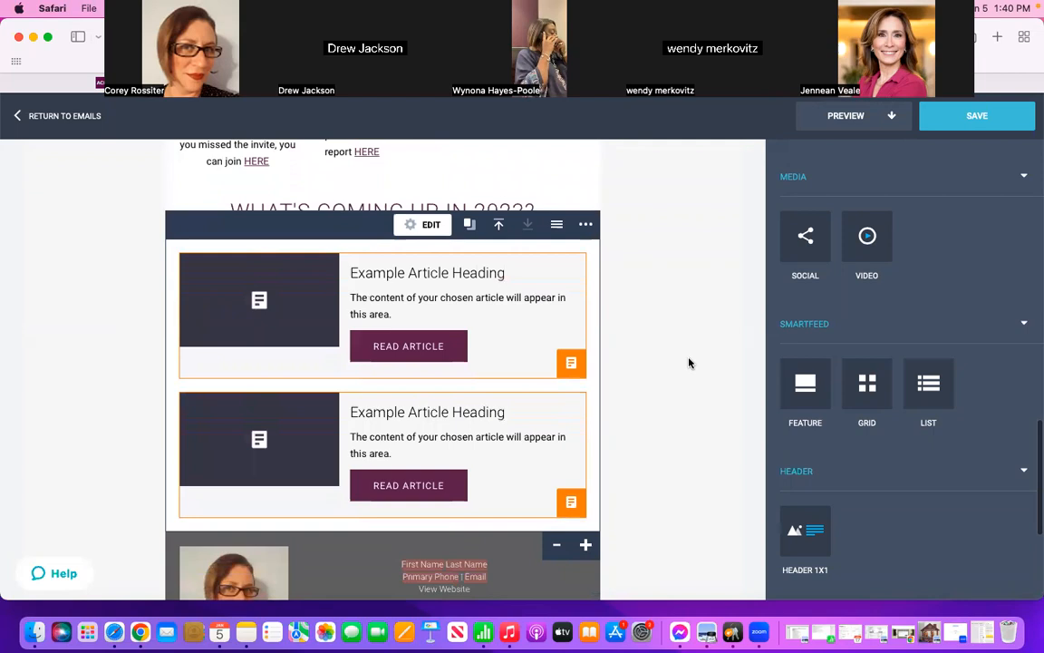
{"action": "left_click", "coordinate": [571, 365]}
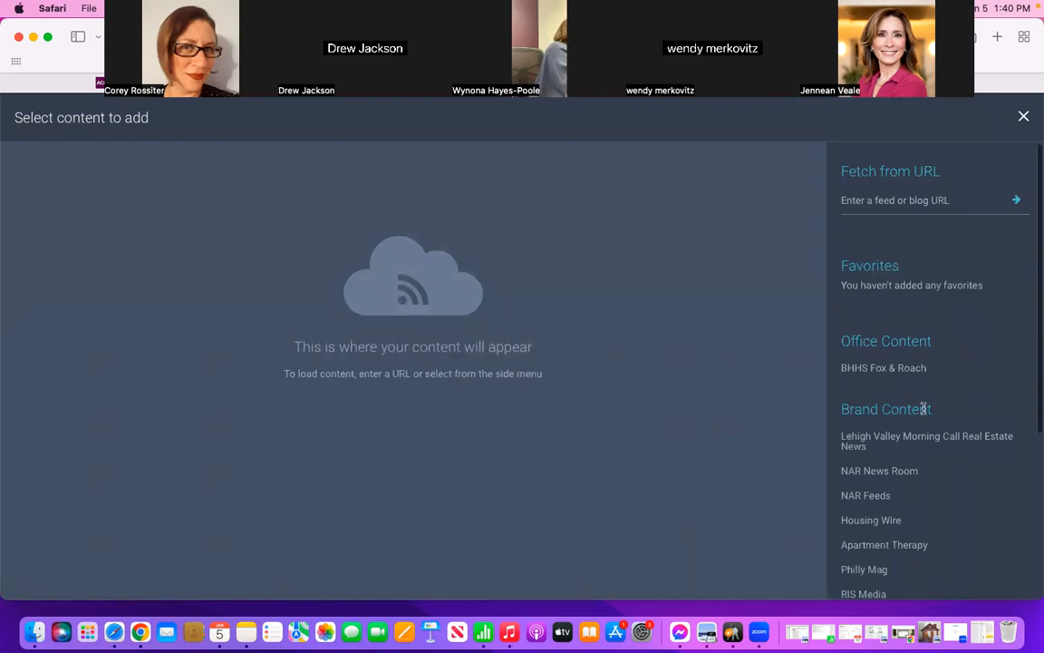
{"action": "scroll", "coordinate": [925, 410], "scroll_direction": "down", "scroll_amount": 5}
{"action": "scroll", "coordinate": [925, 412], "scroll_direction": "down", "scroll_amount": 2}
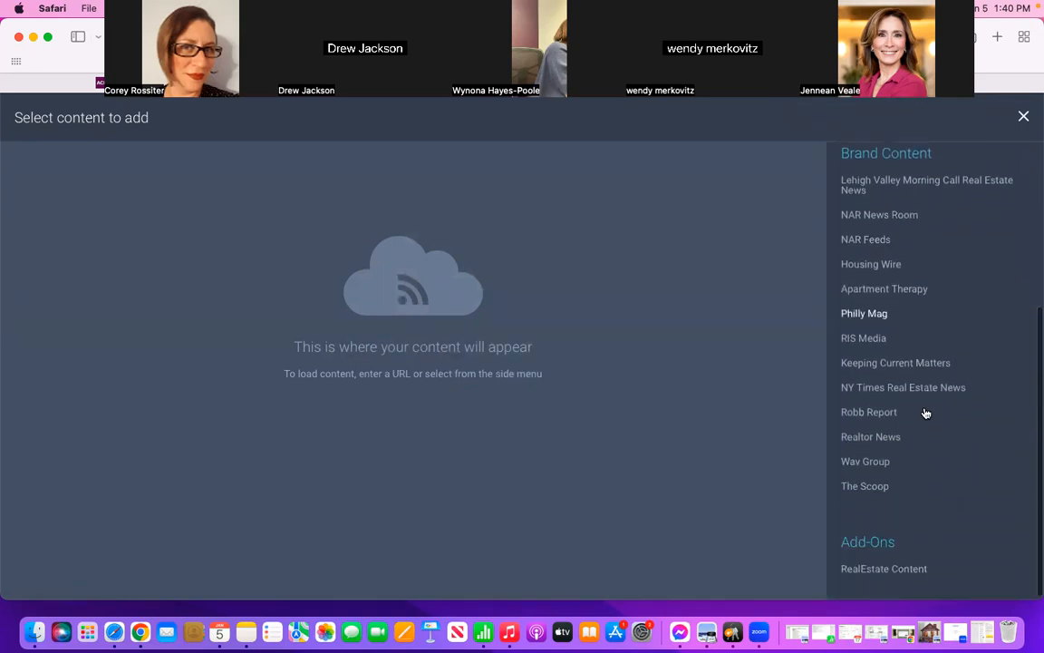
{"action": "scroll", "coordinate": [925, 413], "scroll_direction": "up", "scroll_amount": 6}
{"action": "scroll", "coordinate": [925, 412], "scroll_direction": "down", "scroll_amount": 1}
{"action": "scroll", "coordinate": [925, 412], "scroll_direction": "down", "scroll_amount": 1}
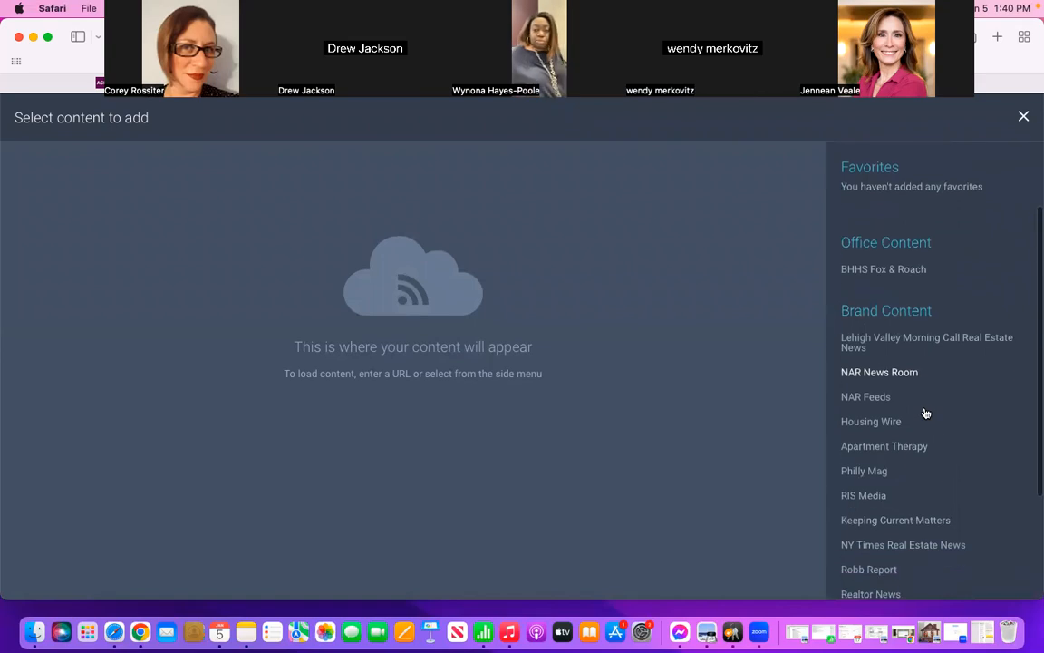
{"action": "scroll", "coordinate": [925, 412], "scroll_direction": "down", "scroll_amount": 2}
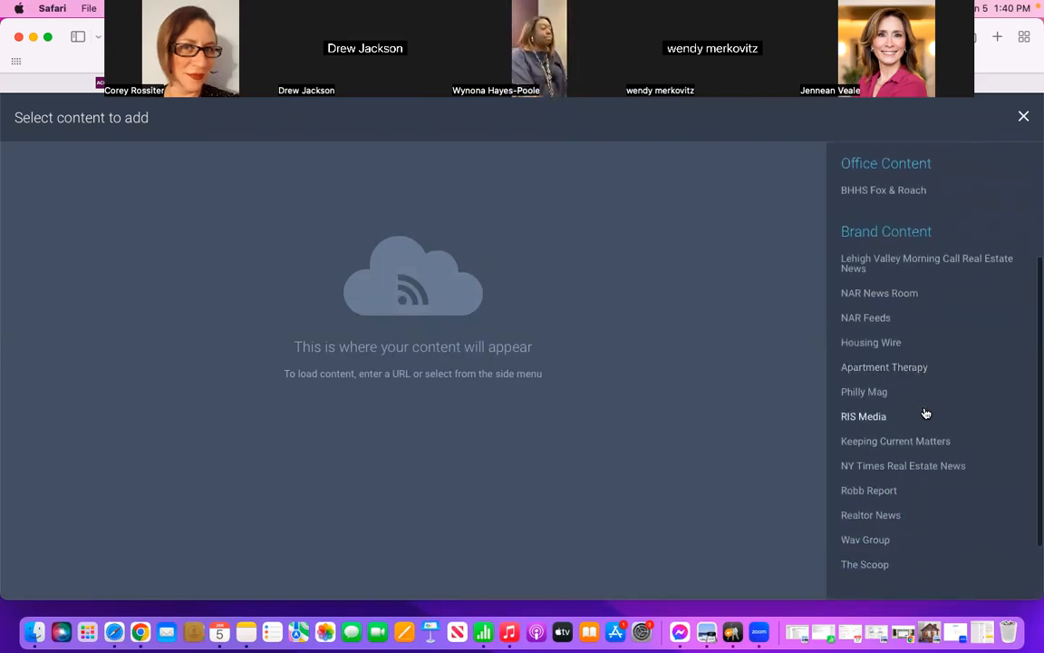
{"action": "scroll", "coordinate": [925, 412], "scroll_direction": "down", "scroll_amount": 1}
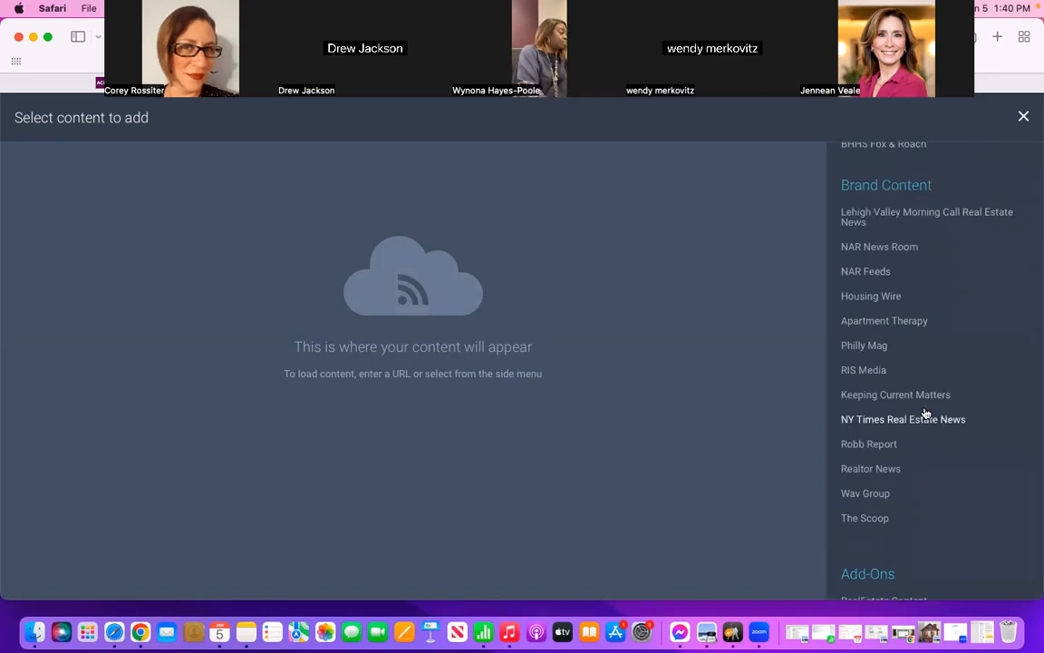
{"action": "scroll", "coordinate": [925, 413], "scroll_direction": "up", "scroll_amount": 1}
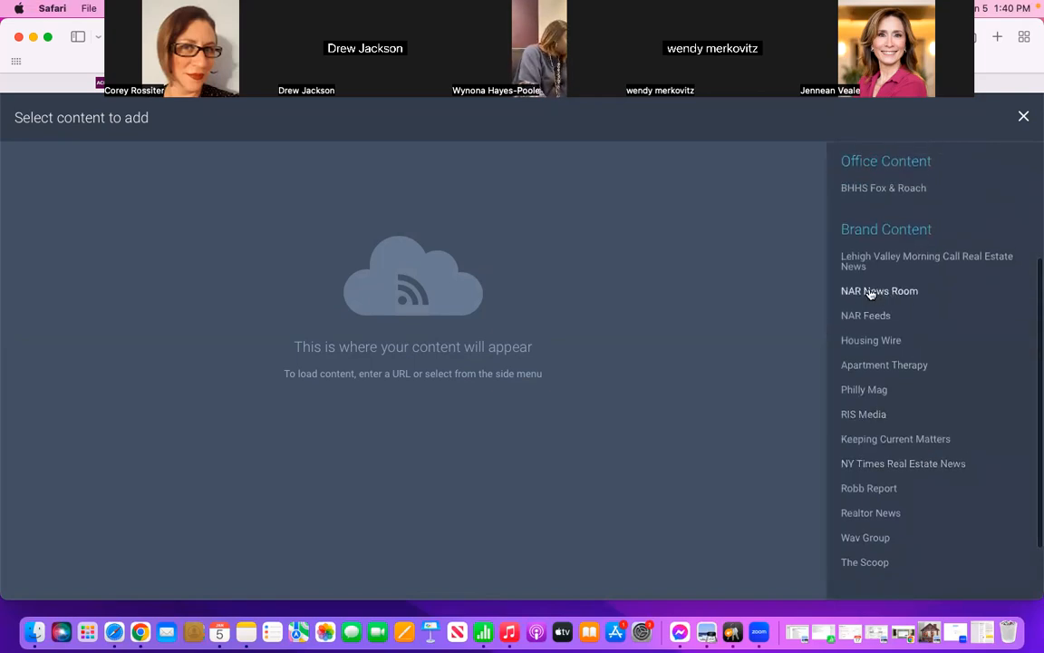
{"action": "scroll", "coordinate": [906, 367], "scroll_direction": "down", "scroll_amount": 2}
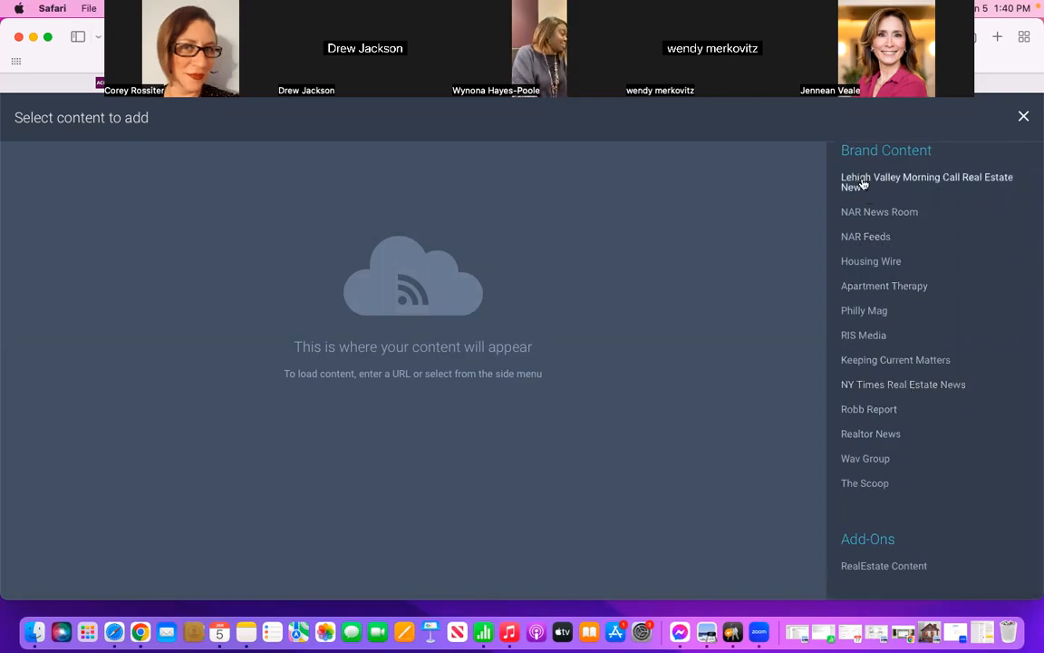
{"action": "scroll", "coordinate": [886, 426], "scroll_direction": "up", "scroll_amount": 5}
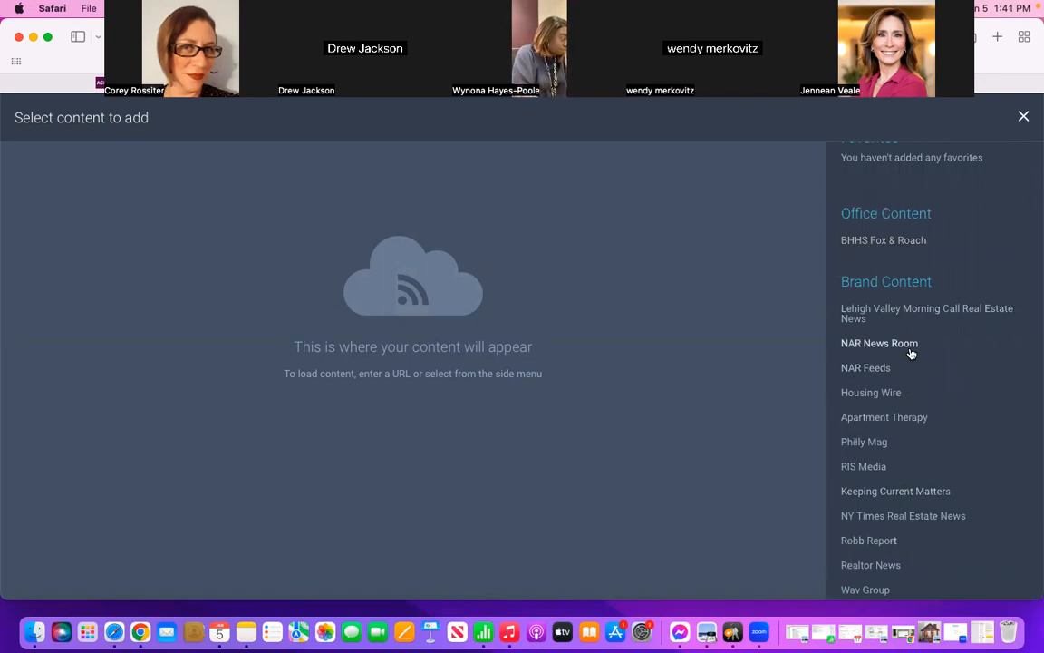
{"action": "scroll", "coordinate": [920, 408], "scroll_direction": "down", "scroll_amount": 2}
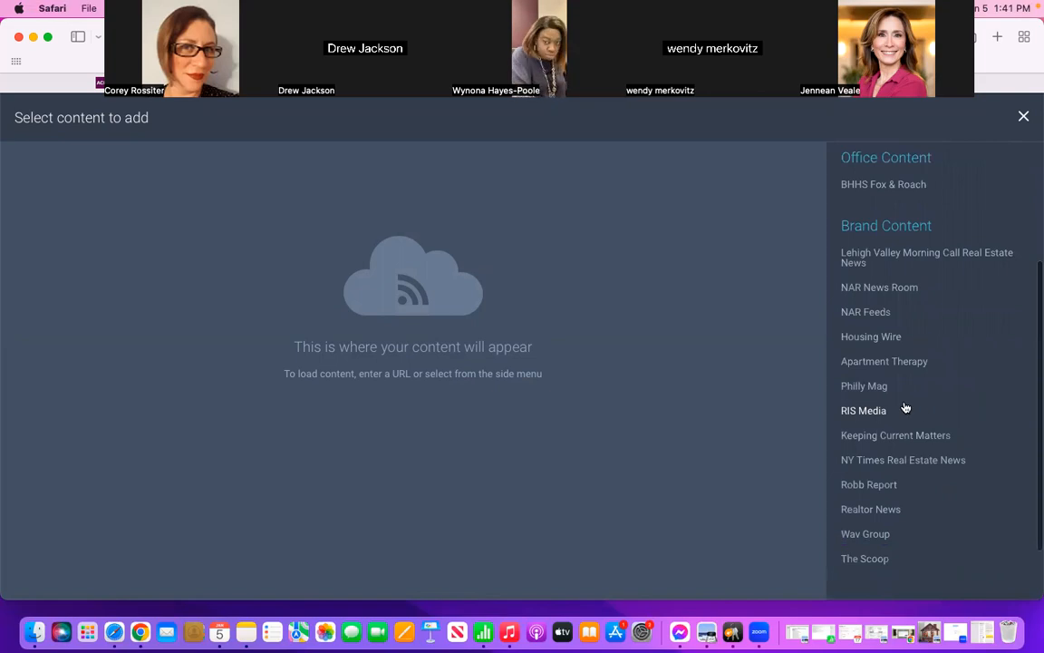
Step: Fill the first example article with RIS Media's "What to Expect from the Housing Market and the Economy in 2023"
{"action": "left_click", "coordinate": [864, 412]}
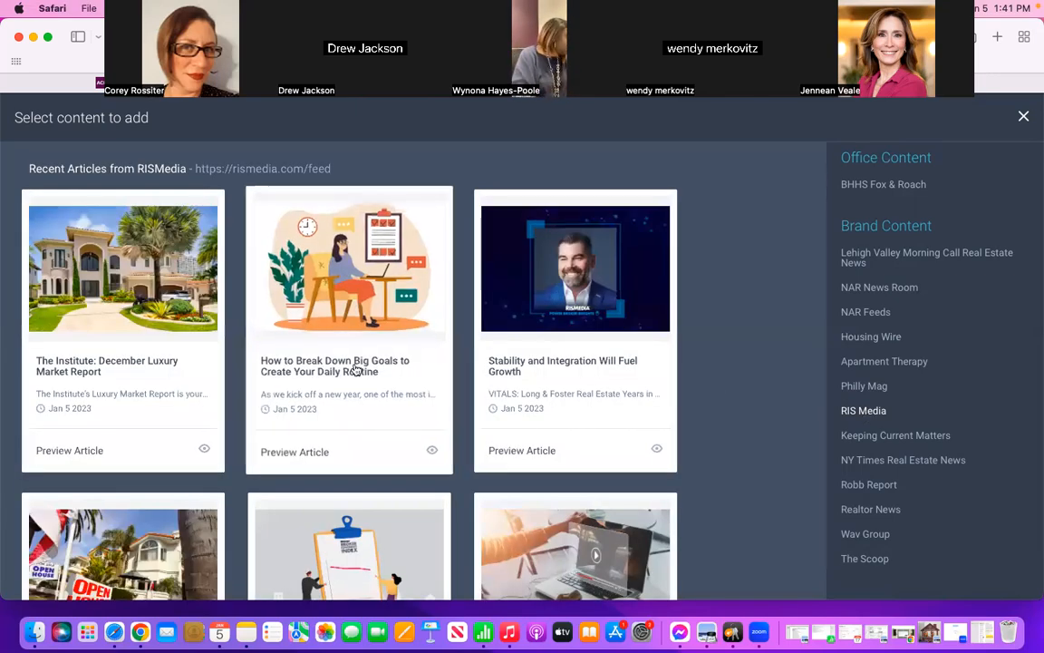
{"action": "scroll", "coordinate": [730, 403], "scroll_direction": "down", "scroll_amount": 4}
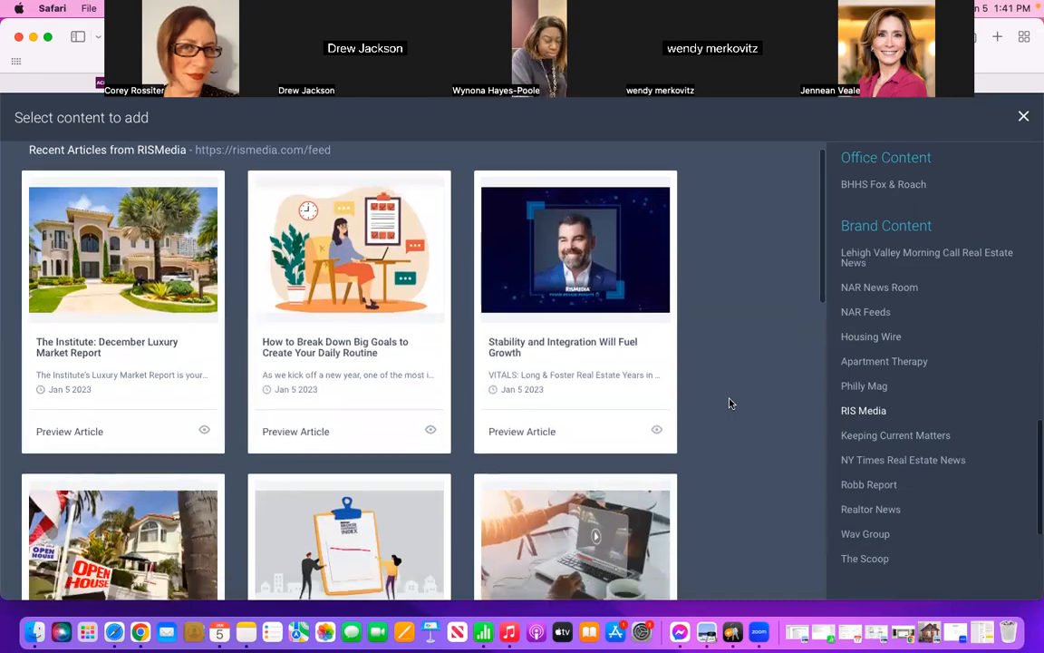
{"action": "scroll", "coordinate": [731, 403], "scroll_direction": "down", "scroll_amount": 8}
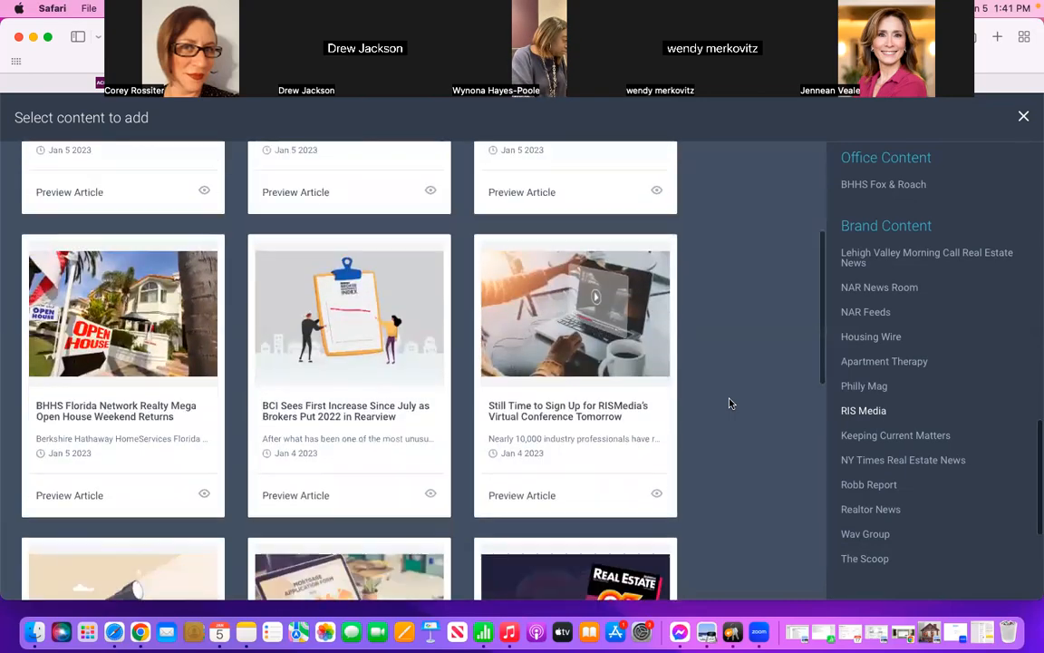
{"action": "scroll", "coordinate": [731, 403], "scroll_direction": "down", "scroll_amount": 2}
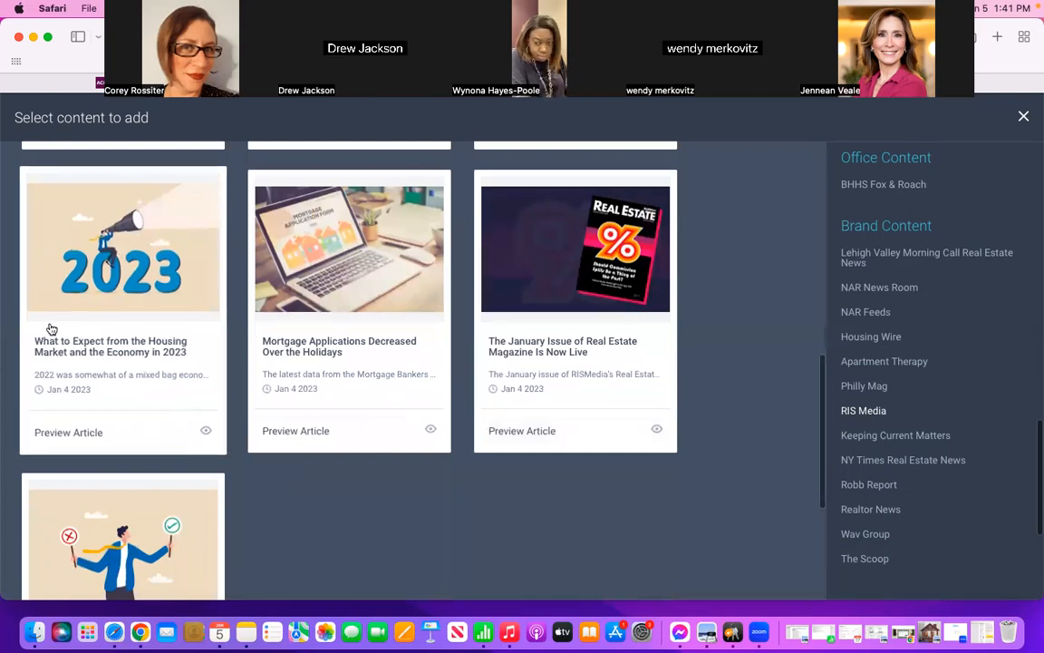
{"action": "left_click", "coordinate": [137, 306]}
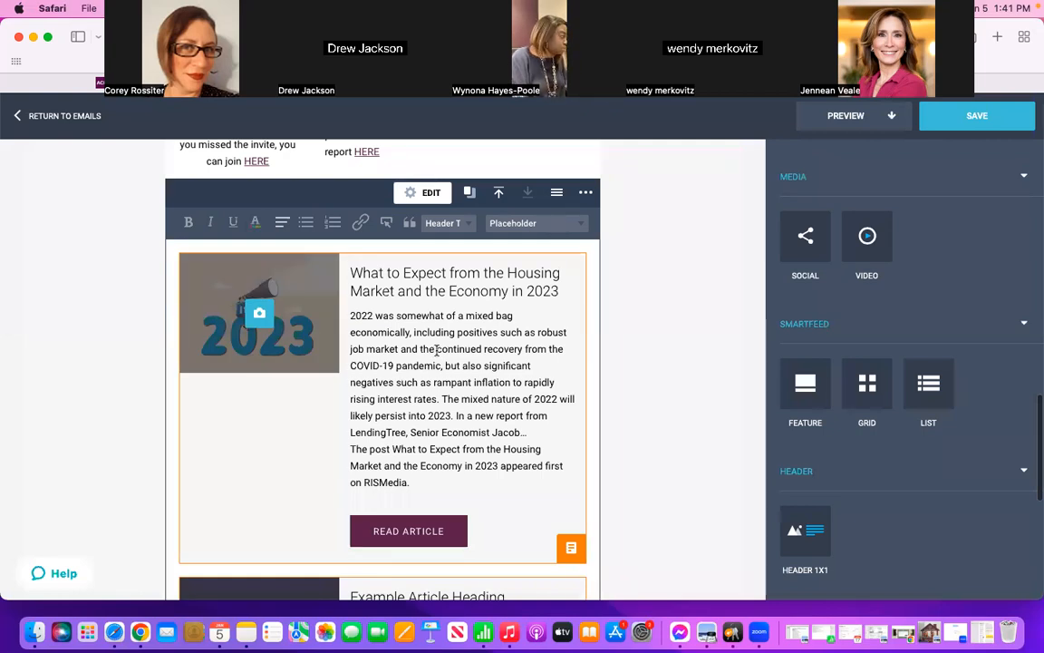
Step: Open content selection for the second example article in the SmartFeed list block
{"action": "scroll", "coordinate": [704, 335], "scroll_direction": "down", "scroll_amount": 3}
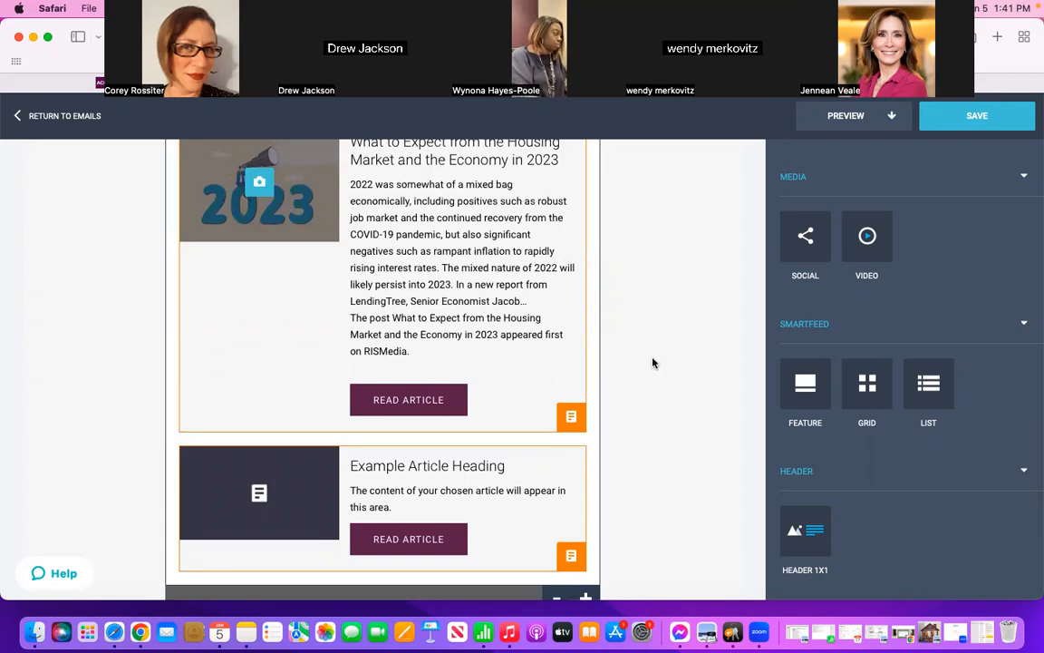
{"action": "scroll", "coordinate": [652, 365], "scroll_direction": "down", "scroll_amount": 1}
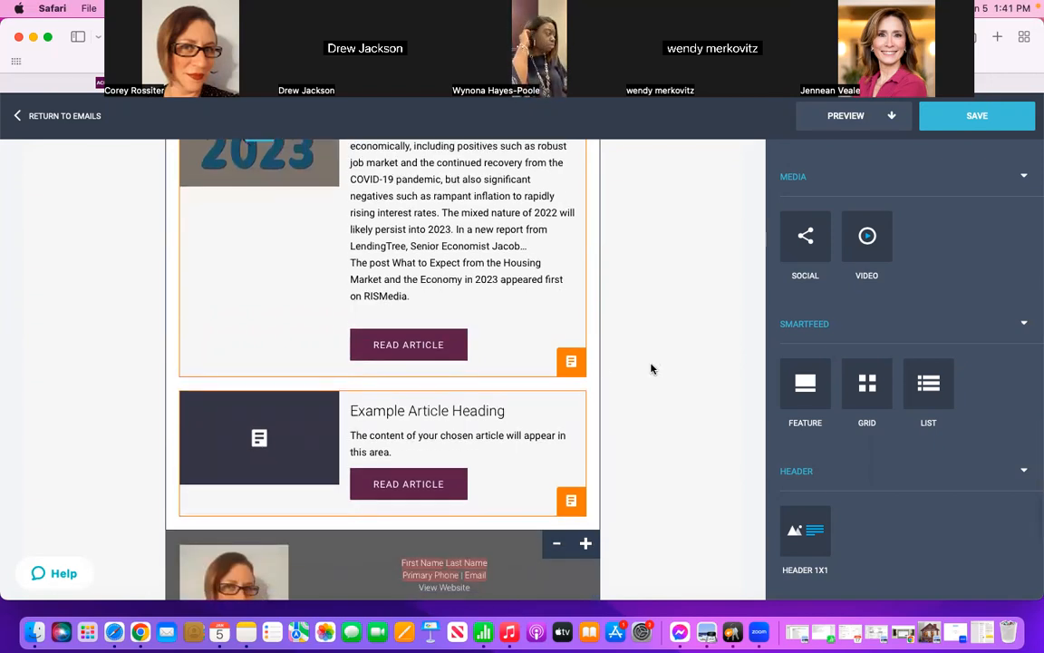
{"action": "scroll", "coordinate": [652, 368], "scroll_direction": "down", "scroll_amount": 1}
{"action": "scroll", "coordinate": [652, 368], "scroll_direction": "down", "scroll_amount": 2}
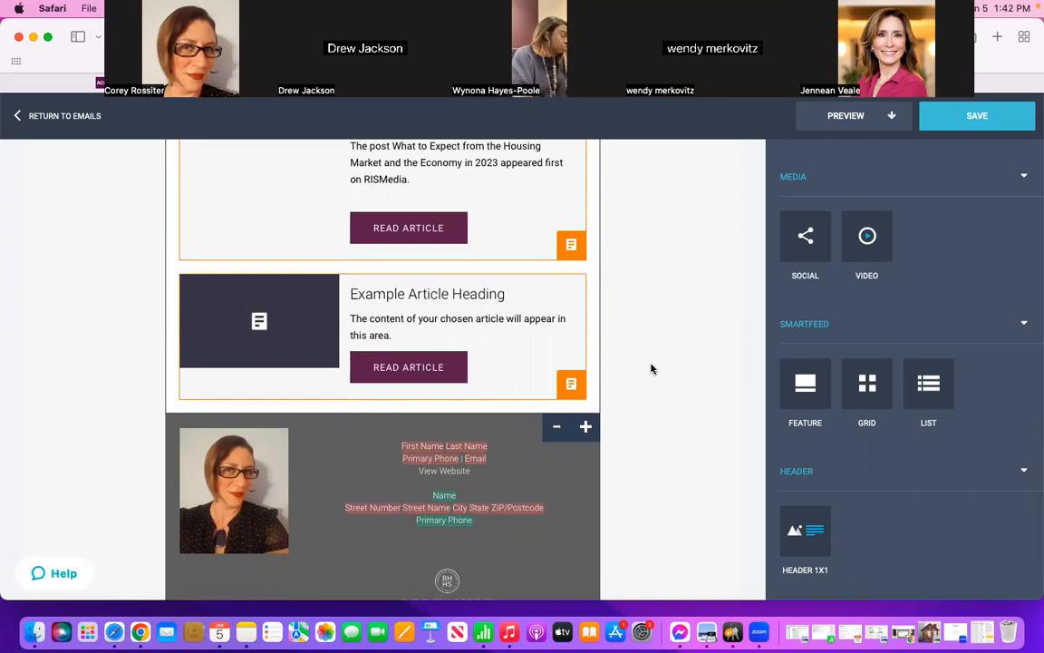
{"action": "left_click", "coordinate": [571, 384]}
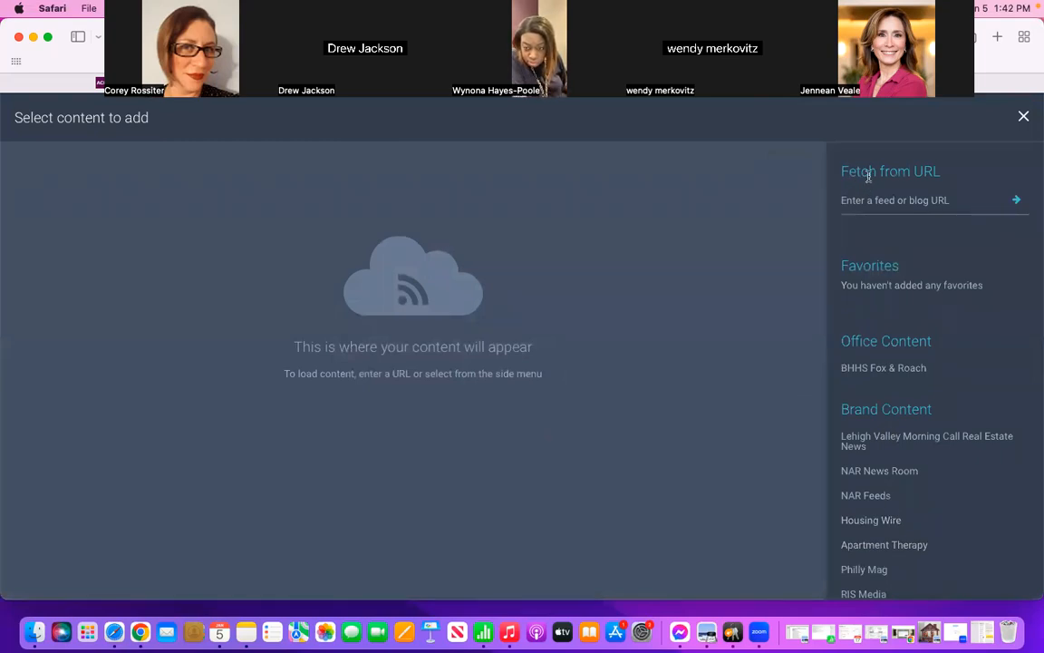
Step: Copy the 2023 Color Article Link from the "2022 Recap" note in Notes and fetch content from that URL
{"action": "left_click", "coordinate": [911, 199]}
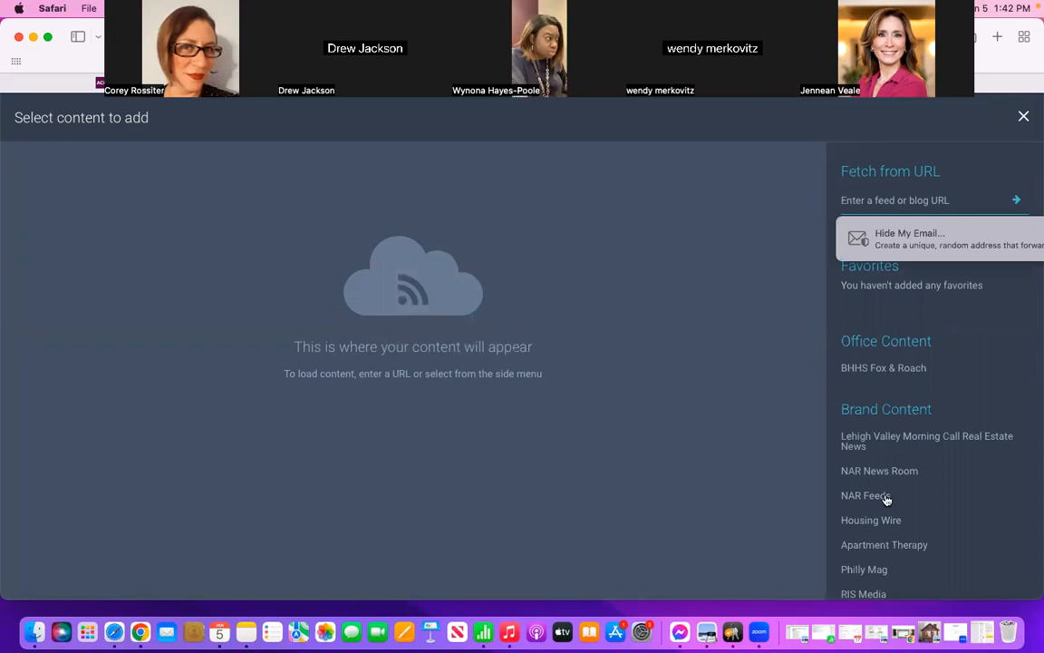
{"action": "left_click", "coordinate": [981, 632]}
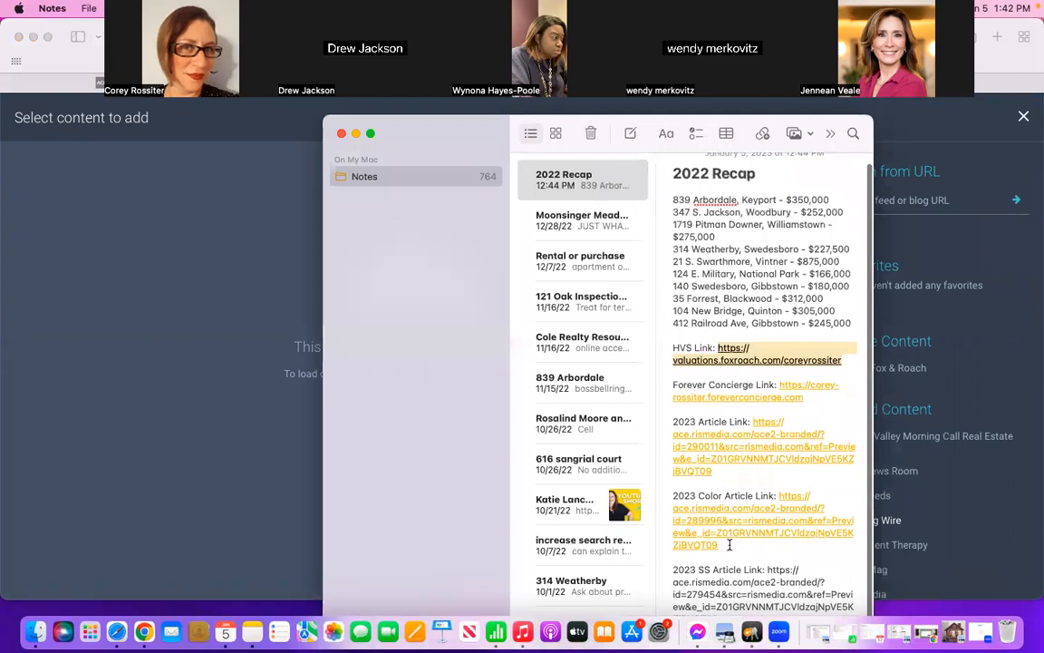
{"action": "left_click", "coordinate": [780, 501]}
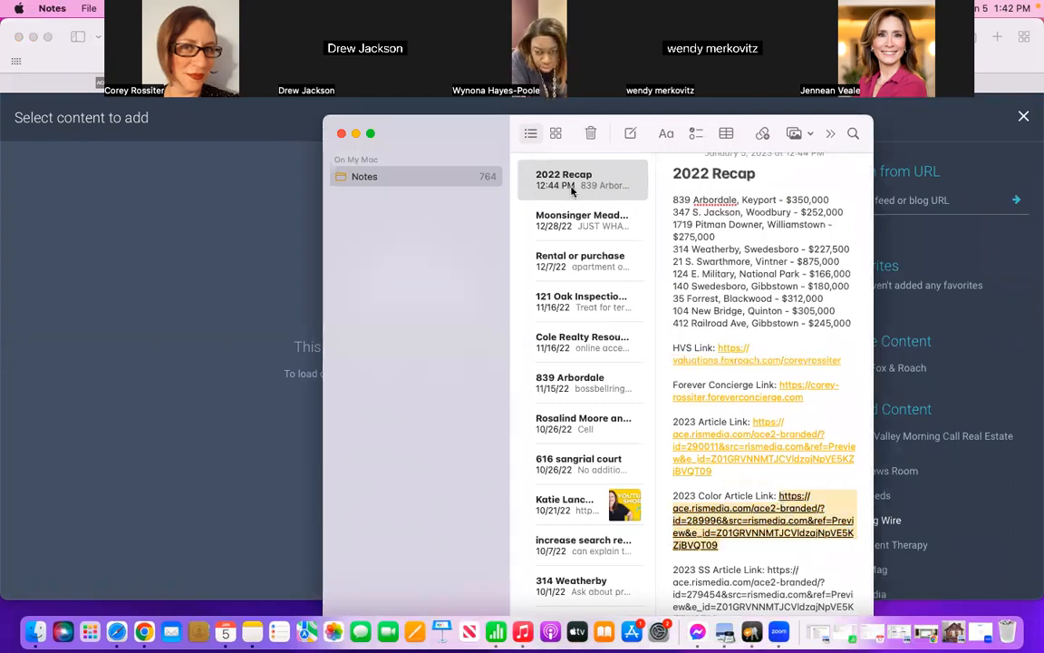
{"action": "left_click", "coordinate": [357, 134]}
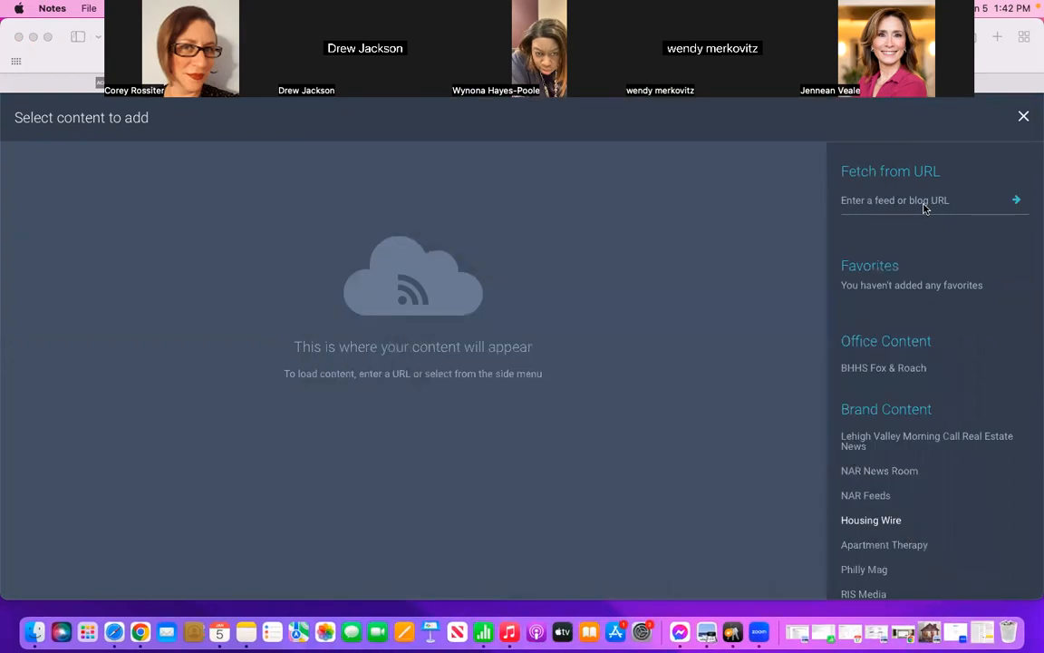
{"action": "left_click", "coordinate": [906, 201]}
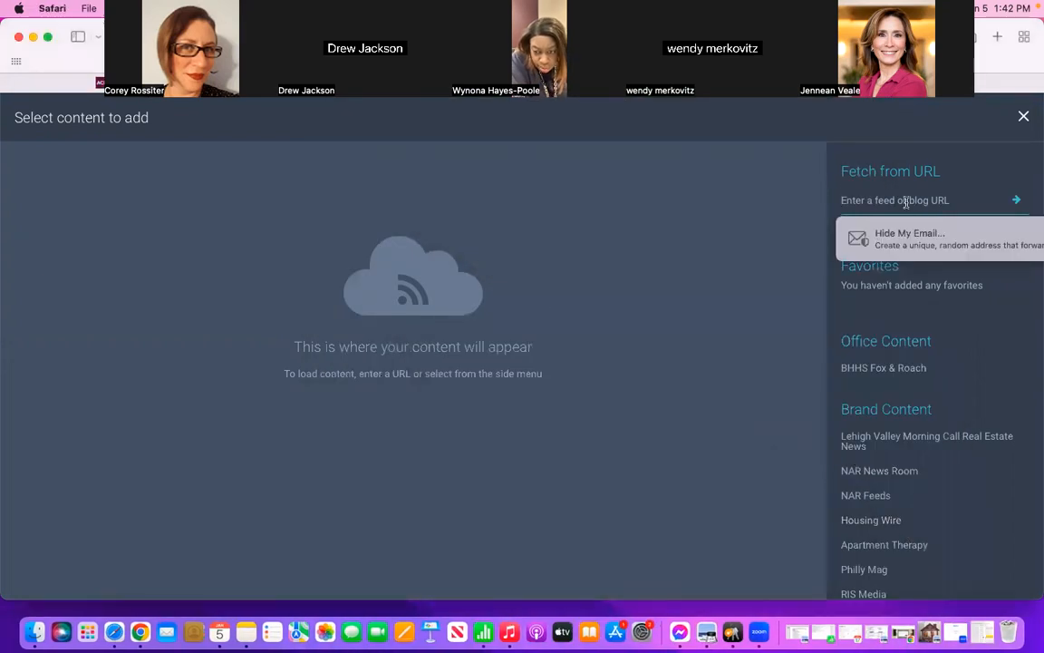
{"action": "key", "text": "super+v"}
{"action": "key", "text": "Return"}
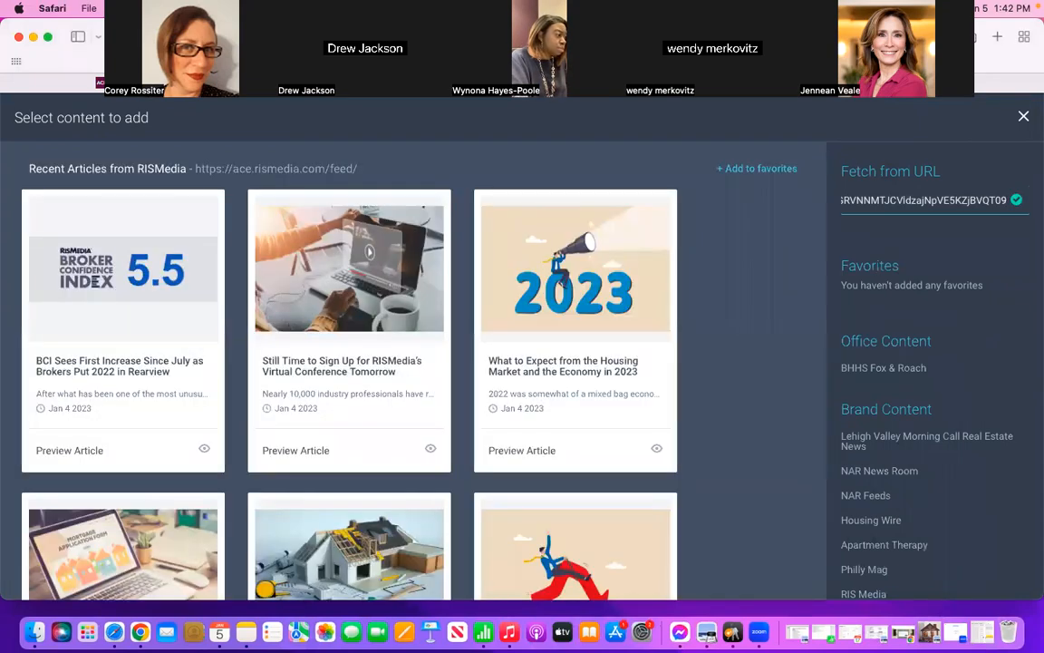
Step: Look through the fetched RISMedia articles for the 2023 color article, checking the saved link in the note again
{"action": "scroll", "coordinate": [604, 372], "scroll_direction": "down", "scroll_amount": 2}
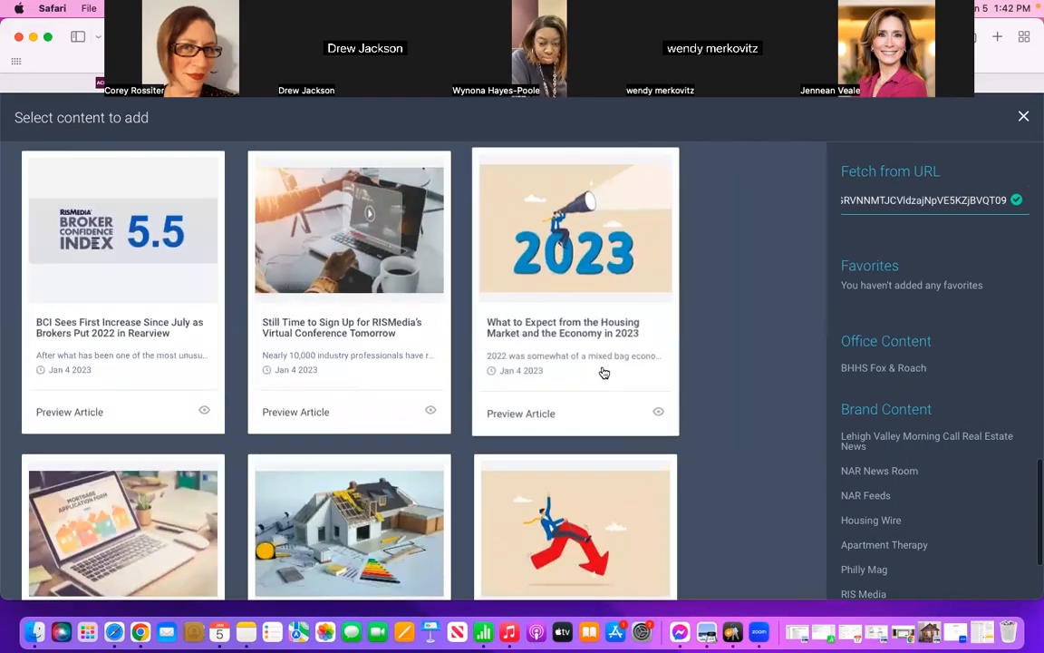
{"action": "scroll", "coordinate": [604, 371], "scroll_direction": "down", "scroll_amount": 1}
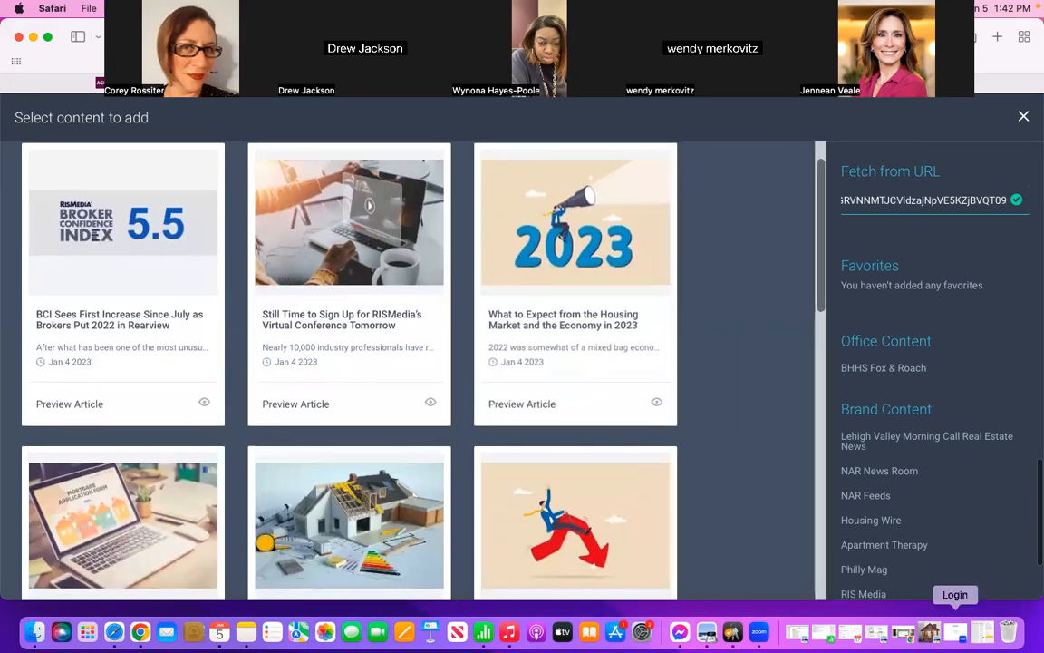
{"action": "left_click", "coordinate": [985, 633]}
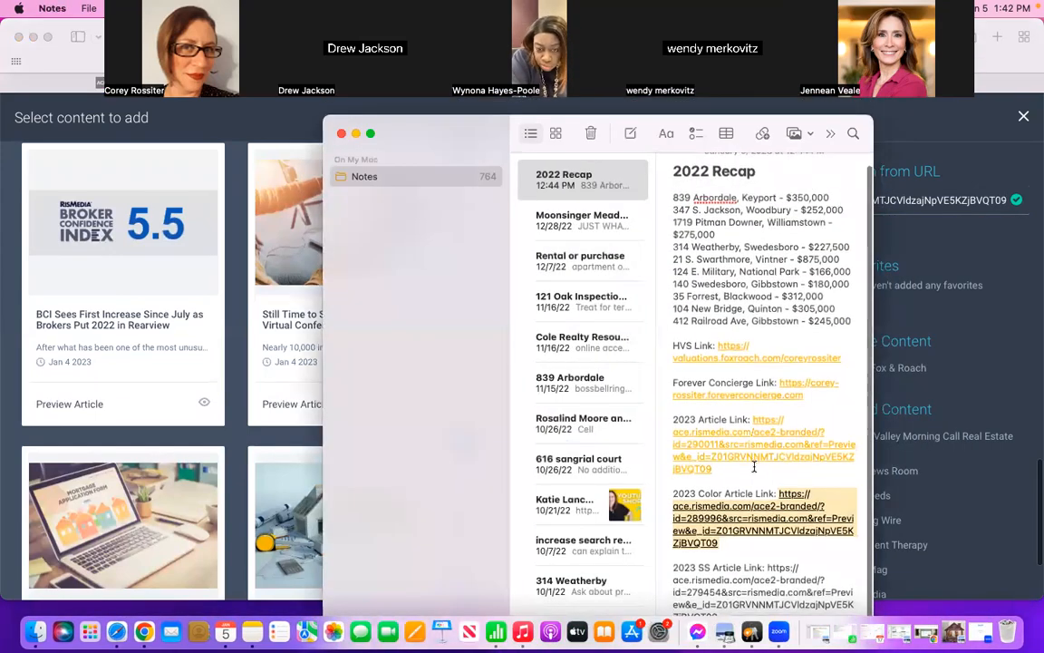
{"action": "left_click", "coordinate": [356, 134]}
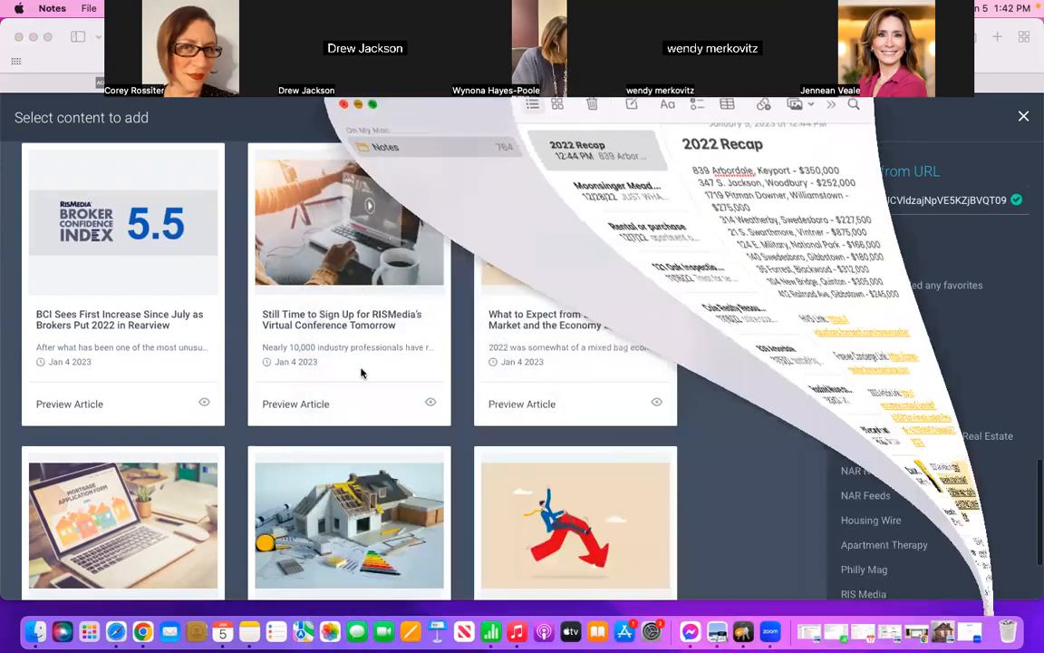
{"action": "scroll", "coordinate": [362, 372], "scroll_direction": "down", "scroll_amount": 5}
{"action": "scroll", "coordinate": [362, 372], "scroll_direction": "down", "scroll_amount": 7}
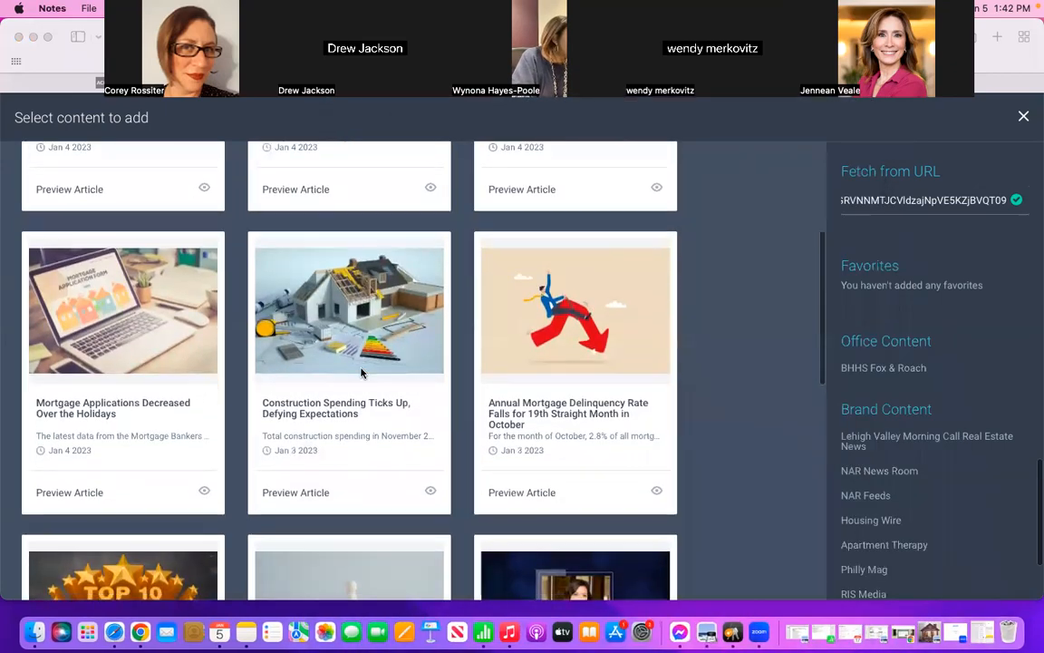
{"action": "scroll", "coordinate": [361, 373], "scroll_direction": "down", "scroll_amount": 5}
{"action": "scroll", "coordinate": [362, 373], "scroll_direction": "down", "scroll_amount": 15}
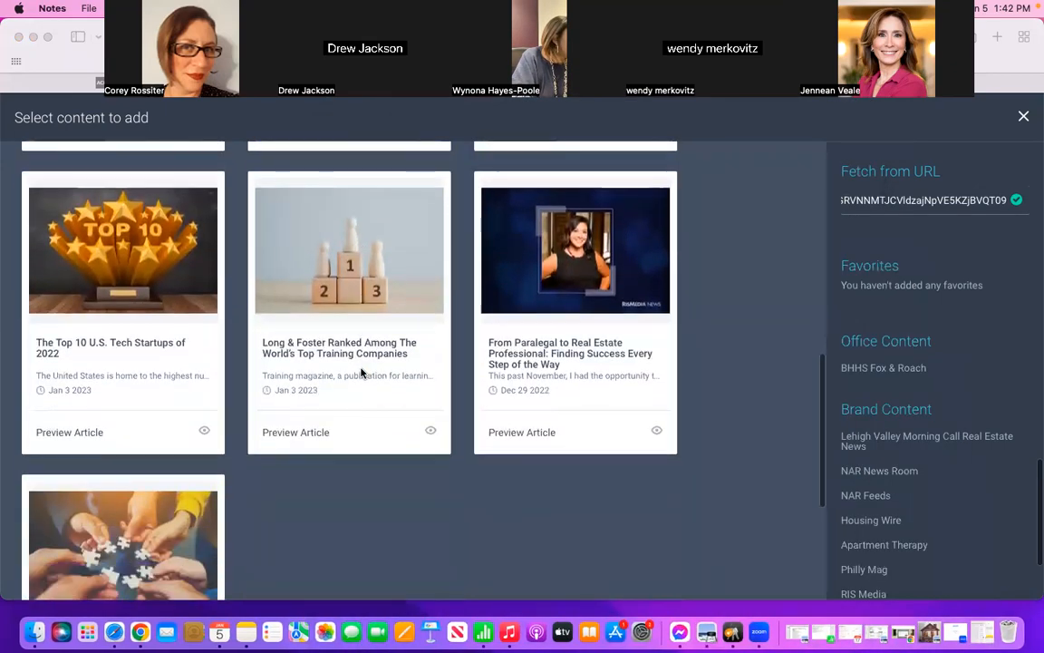
{"action": "scroll", "coordinate": [362, 373], "scroll_direction": "up", "scroll_amount": 20}
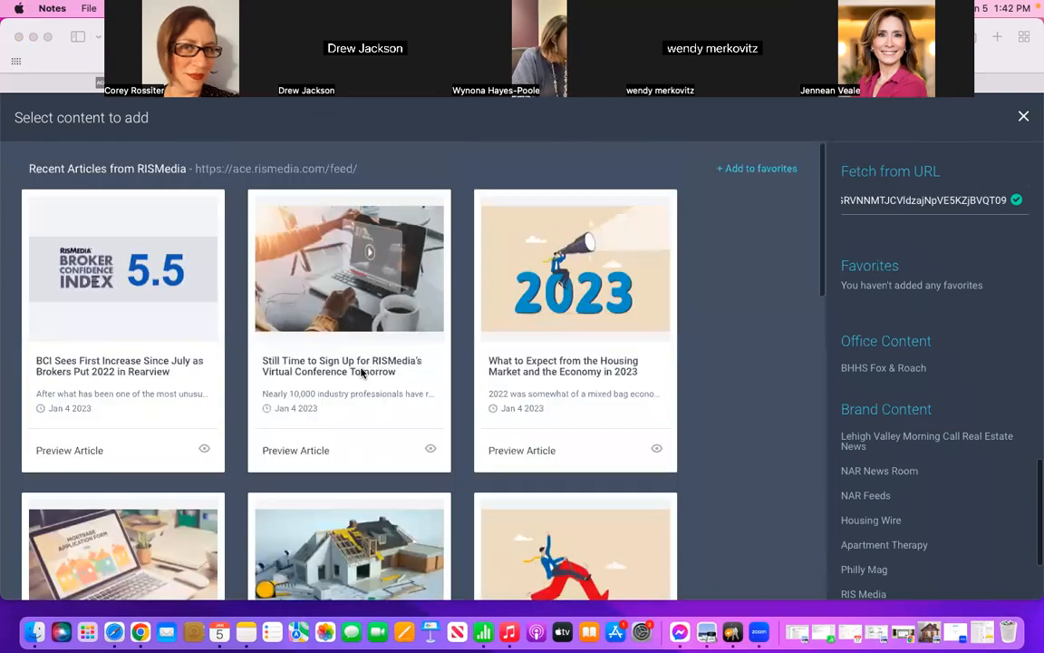
Step: Clear the fetch URL and copy the 2023 SS Article Link from the "2022 Recap" note in Notes
{"action": "triple_click", "coordinate": [971, 201]}
{"action": "key", "text": "BackSpace"}
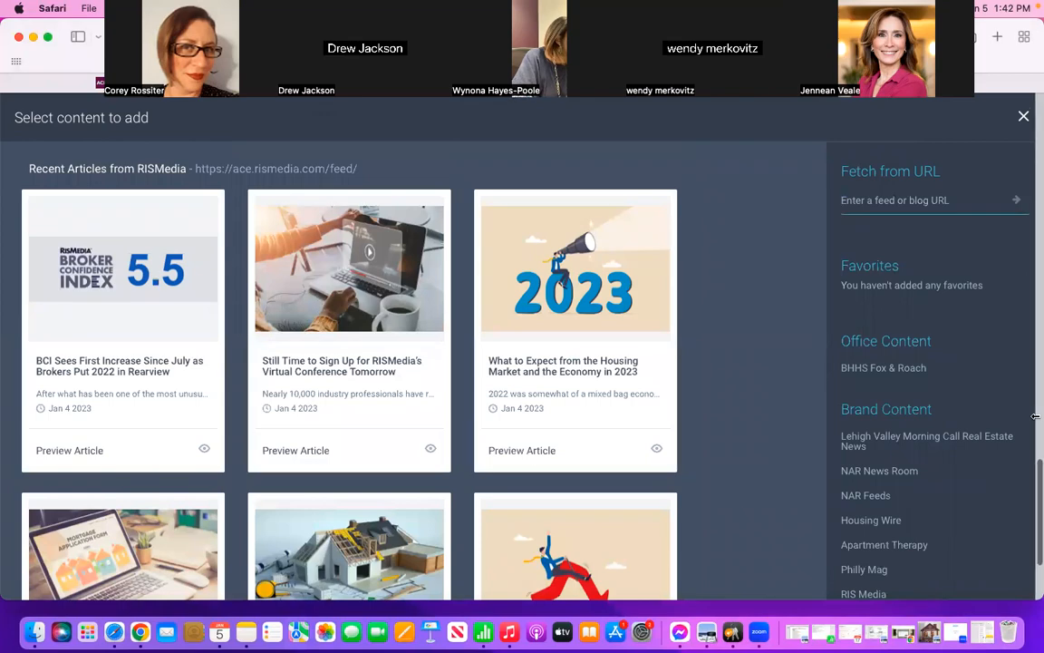
{"action": "left_click", "coordinate": [982, 635]}
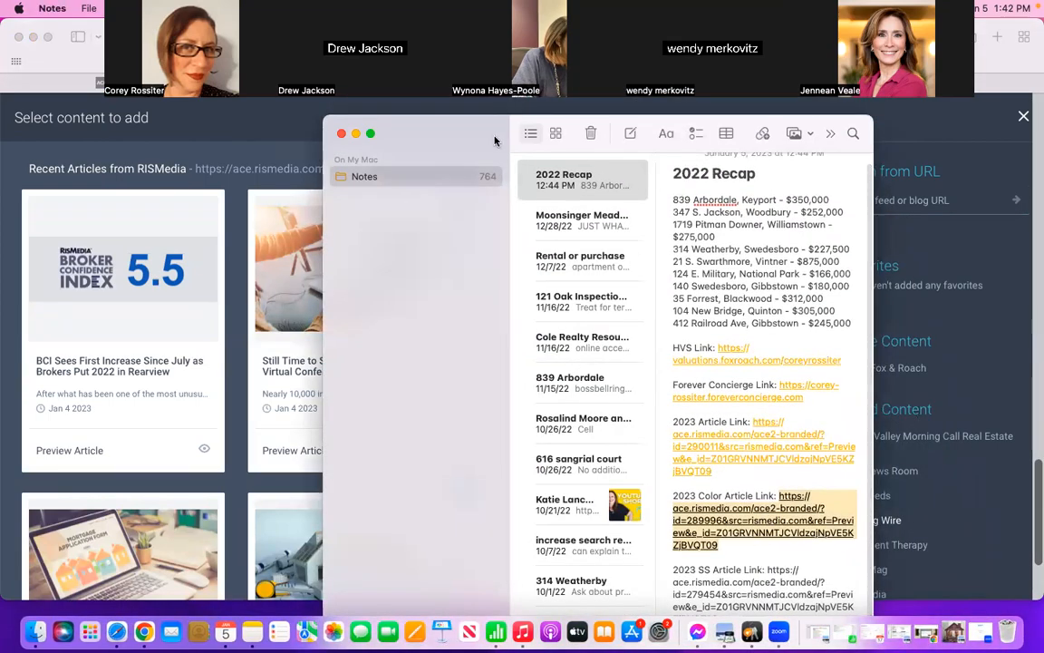
{"action": "left_click_drag", "start_coordinate": [494, 139], "coordinate": [487, 68]}
{"action": "left_click", "coordinate": [715, 555]}
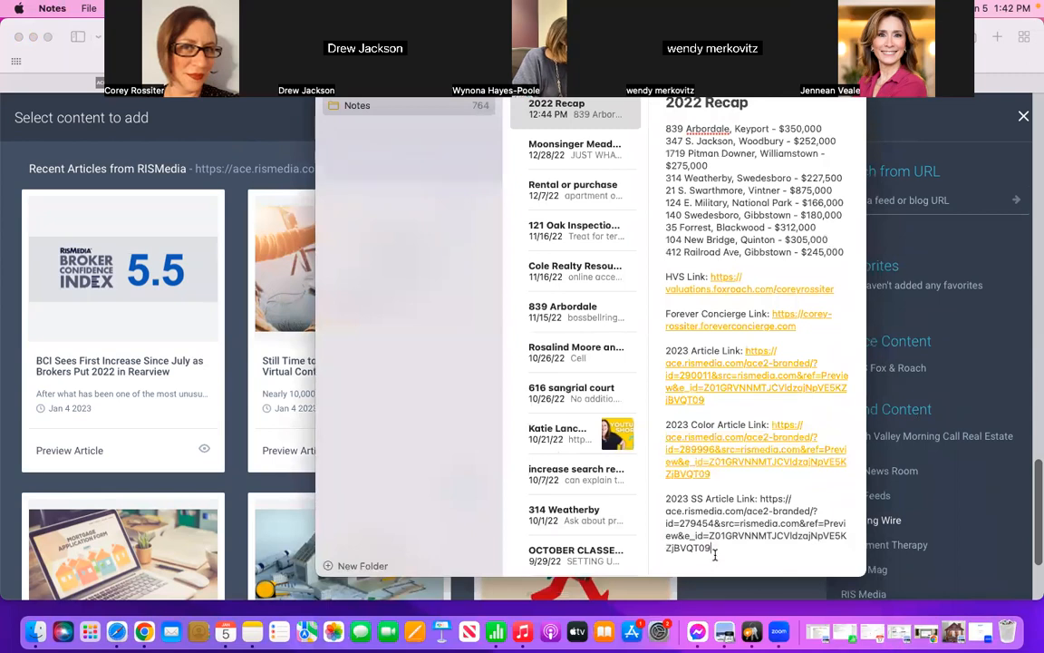
{"action": "left_click_drag", "start_coordinate": [715, 553], "coordinate": [764, 502]}
{"action": "key", "text": "super+c"}
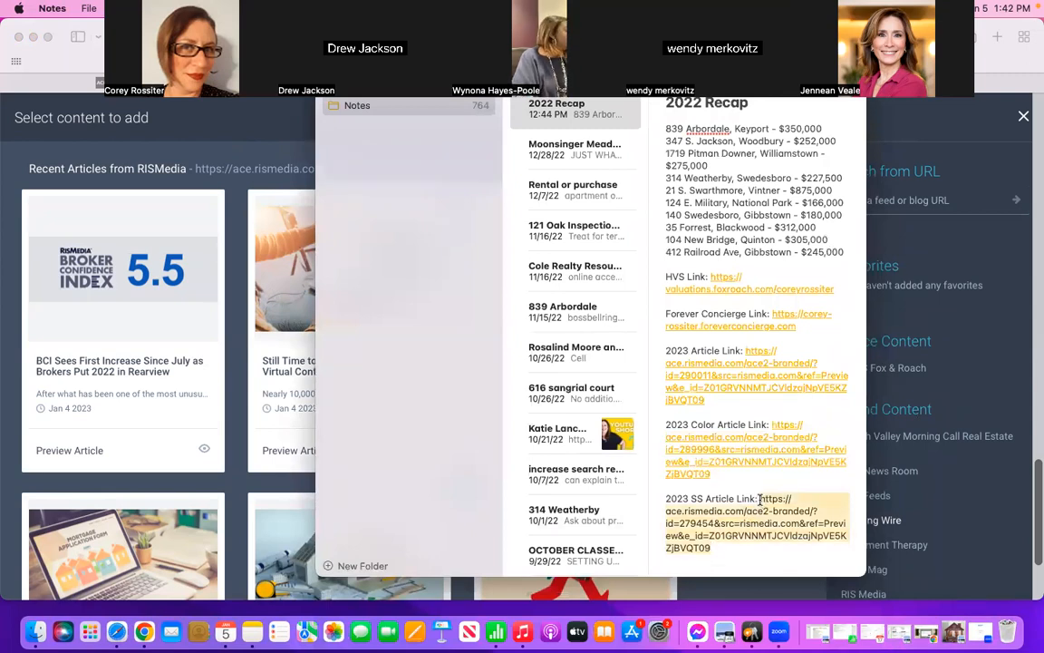
Step: Fetch content from the copied 2023 SS Article Link and look through the listed articles
{"action": "left_click", "coordinate": [913, 193]}
{"action": "key", "text": "super+v"}
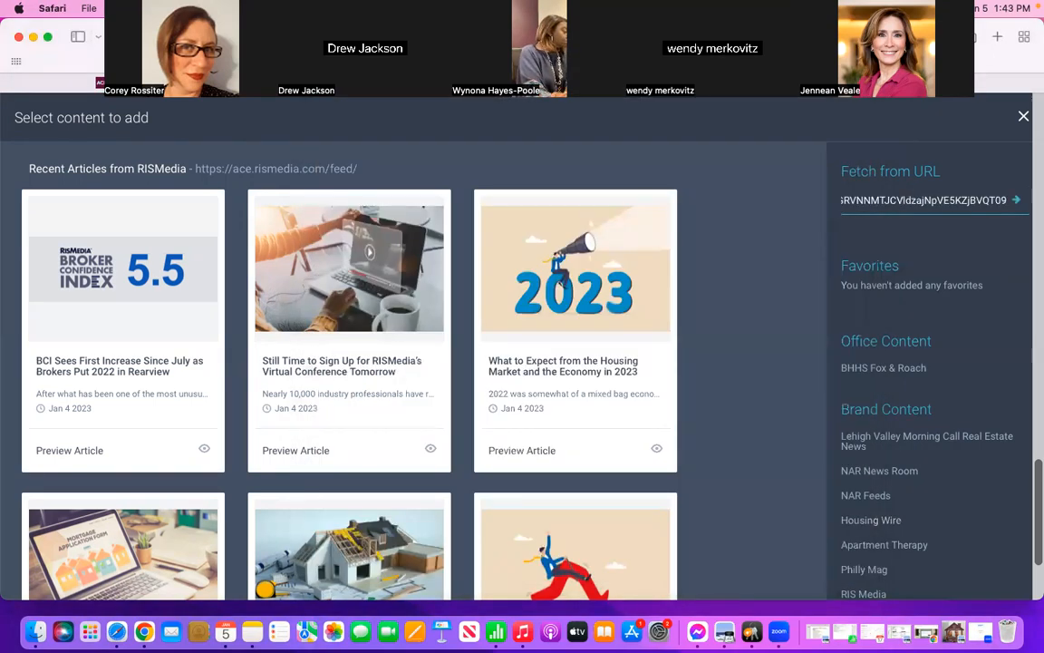
{"action": "key", "text": "Return"}
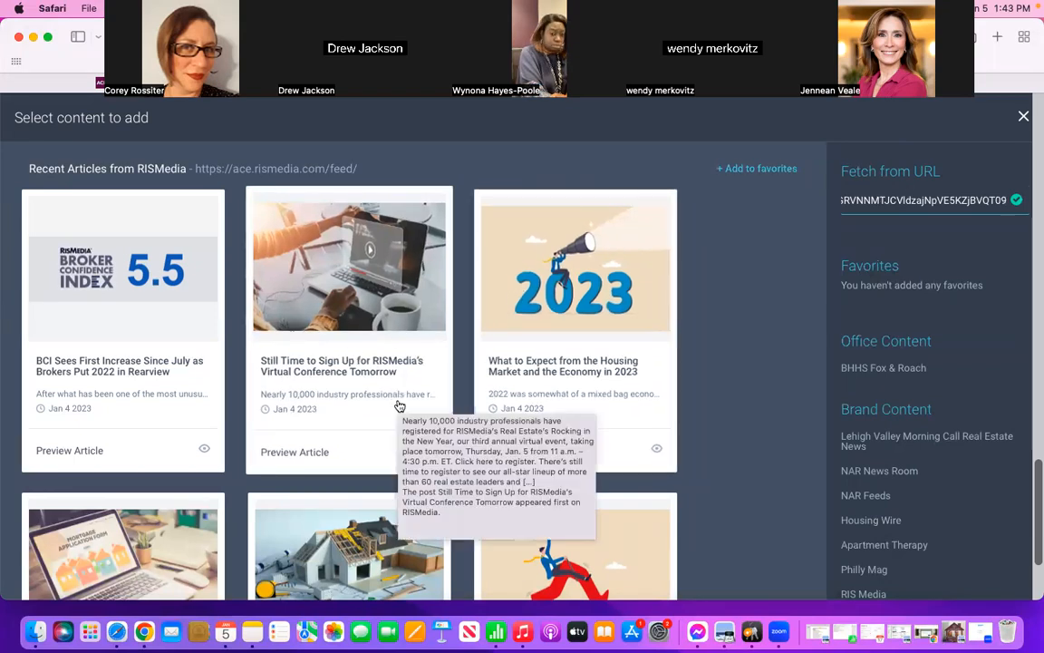
{"action": "scroll", "coordinate": [400, 405], "scroll_direction": "down", "scroll_amount": 5}
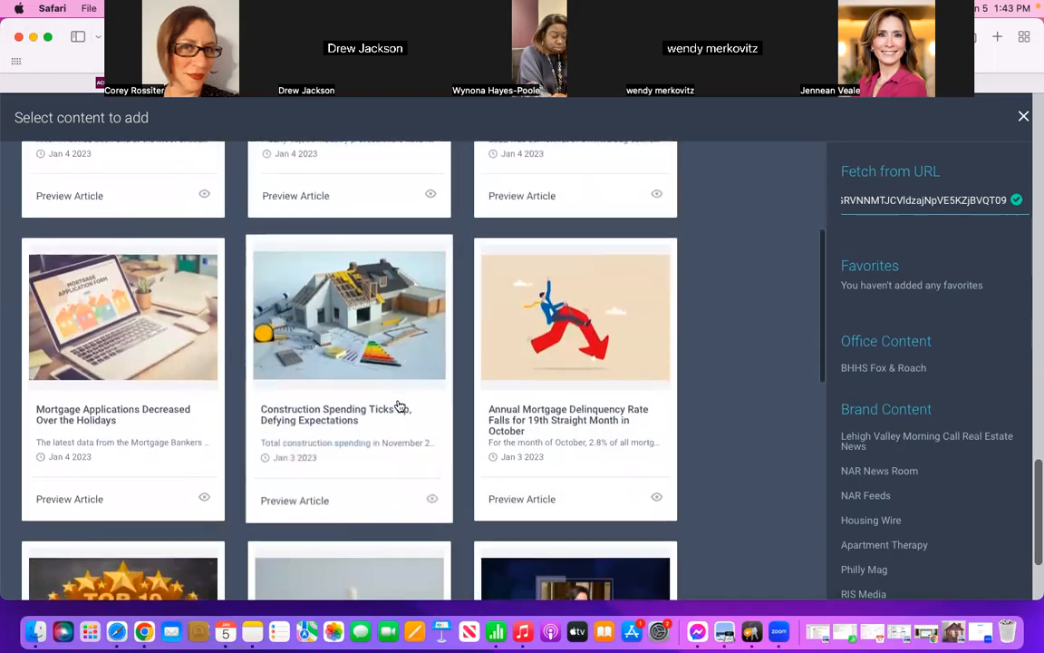
{"action": "scroll", "coordinate": [400, 405], "scroll_direction": "down", "scroll_amount": 5}
{"action": "scroll", "coordinate": [400, 405], "scroll_direction": "down", "scroll_amount": 5}
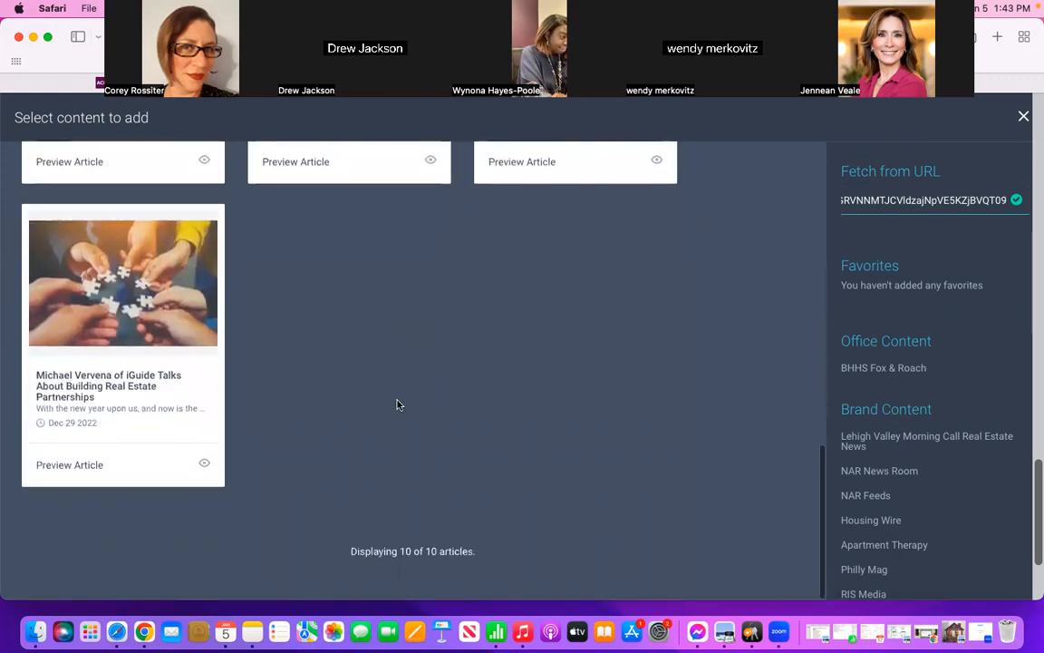
{"action": "scroll", "coordinate": [399, 406], "scroll_direction": "up", "scroll_amount": 10}
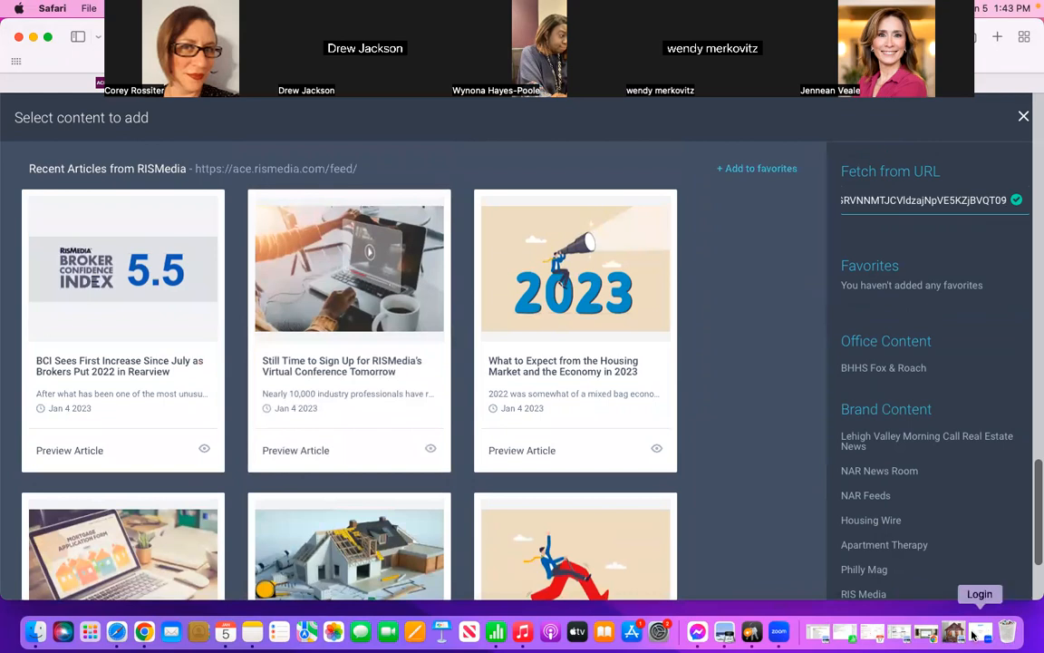
Step: Load the copied 2023 SS Article Link in the browser tab holding the testimonial page and examine the article
{"action": "left_click_drag", "start_coordinate": [678, 29], "coordinate": [656, 203]}
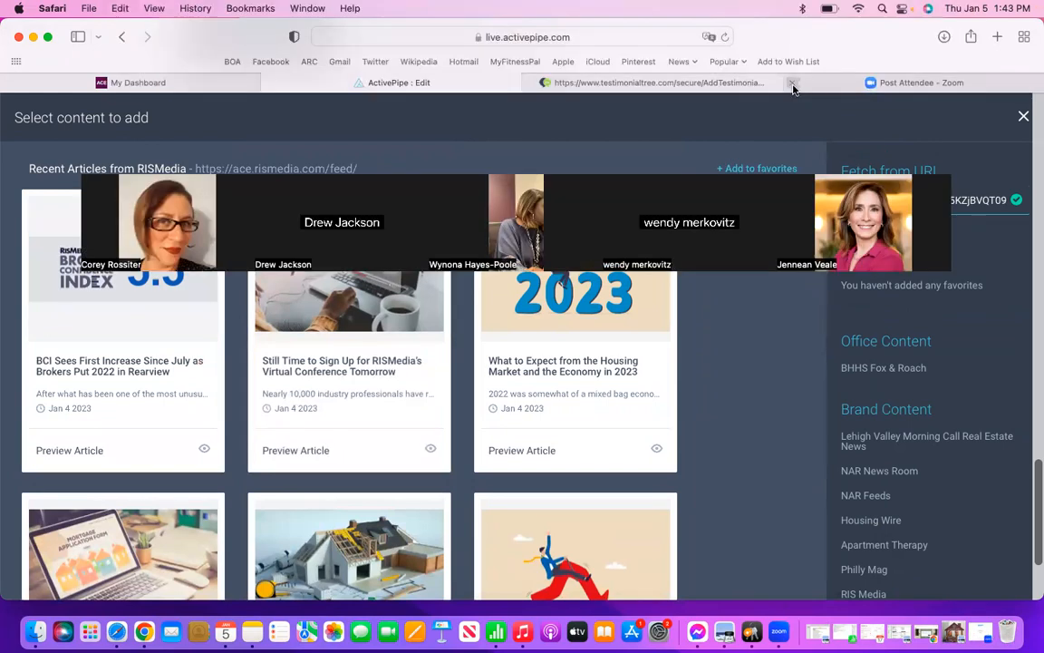
{"action": "left_click", "coordinate": [677, 81]}
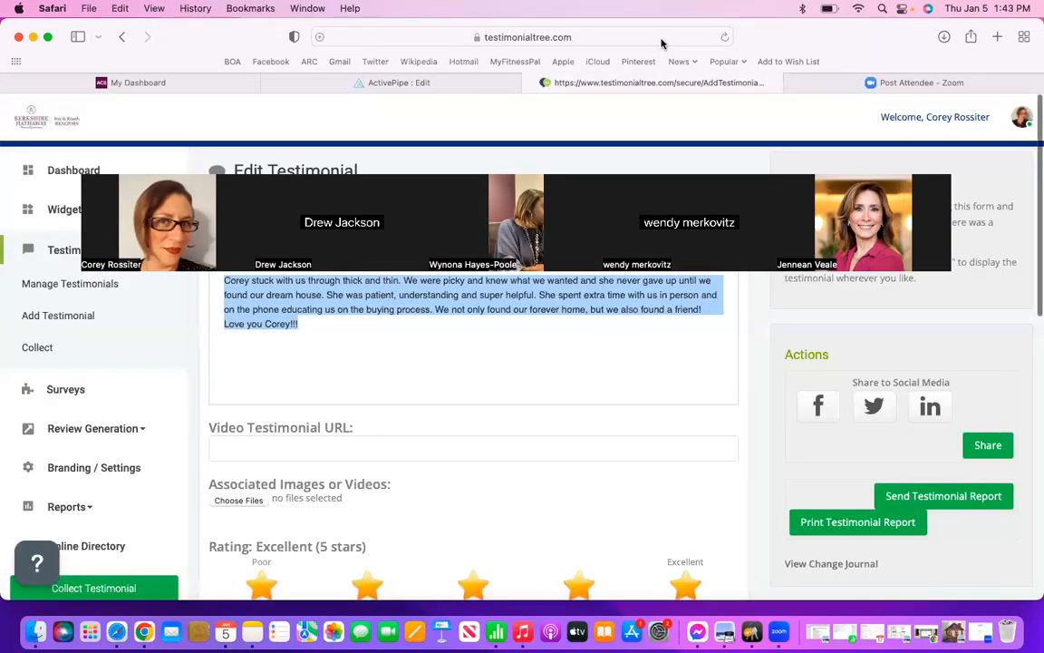
{"action": "left_click", "coordinate": [662, 37]}
{"action": "key", "text": "BackSpace"}
{"action": "key", "text": "super+v"}
{"action": "key", "text": "Return"}
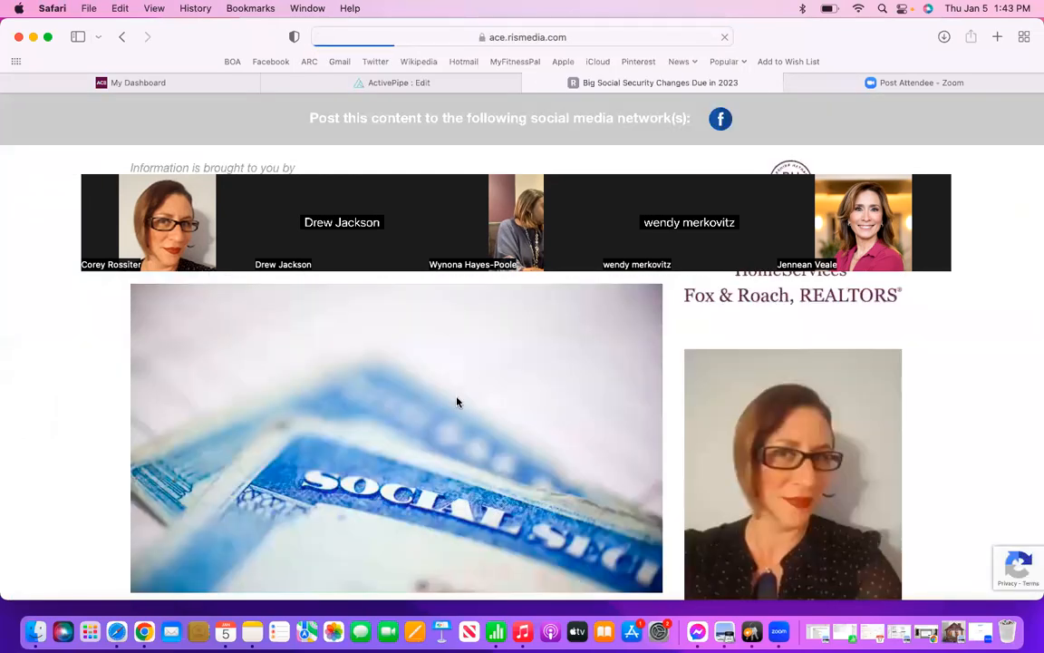
{"action": "scroll", "coordinate": [455, 401], "scroll_direction": "down", "scroll_amount": 10}
{"action": "scroll", "coordinate": [456, 399], "scroll_direction": "up", "scroll_amount": 12}
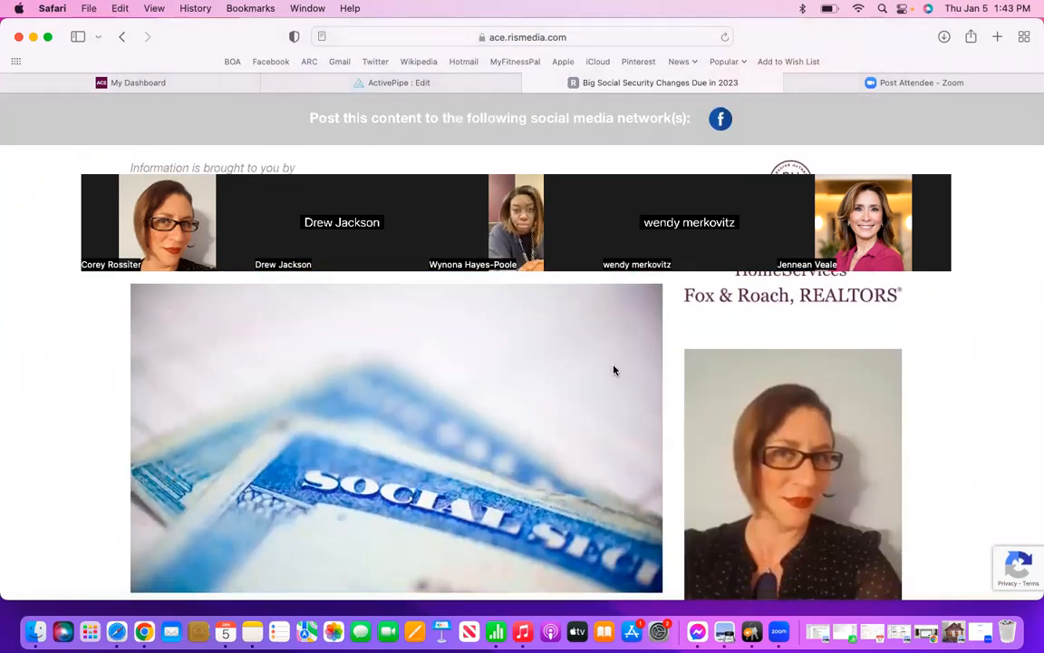
Step: Look through the "Big Social Security Changes Due in 2023" article from its image down to the end of its text
{"action": "left_click_drag", "start_coordinate": [668, 156], "coordinate": [679, 122]}
{"action": "scroll", "coordinate": [565, 348], "scroll_direction": "down", "scroll_amount": 5}
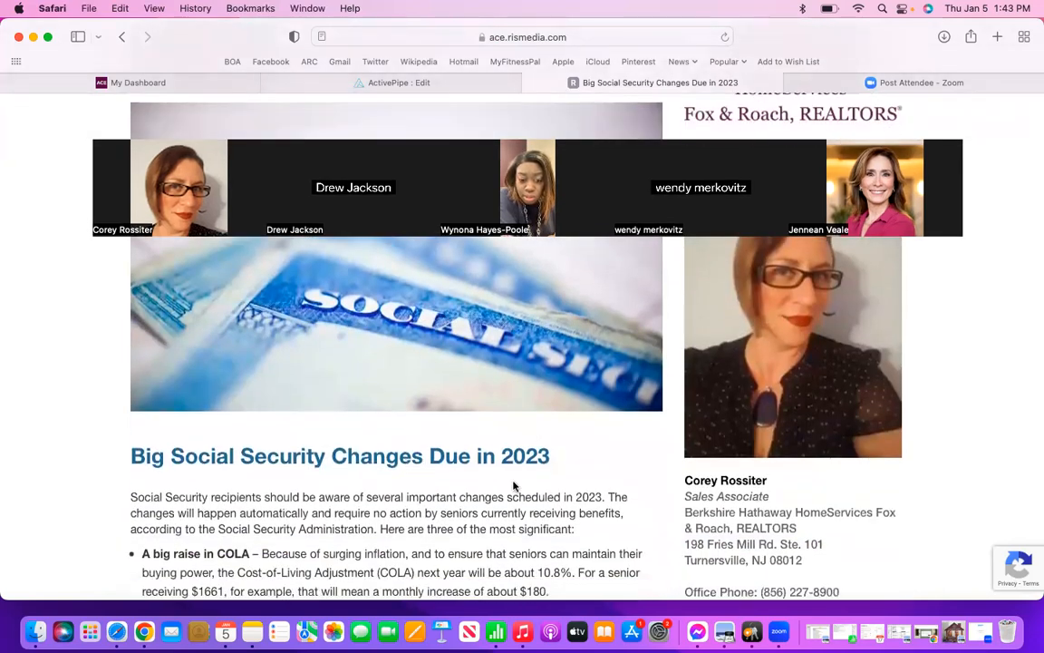
{"action": "scroll", "coordinate": [528, 488], "scroll_direction": "down", "scroll_amount": 5}
{"action": "scroll", "coordinate": [528, 488], "scroll_direction": "down", "scroll_amount": 8}
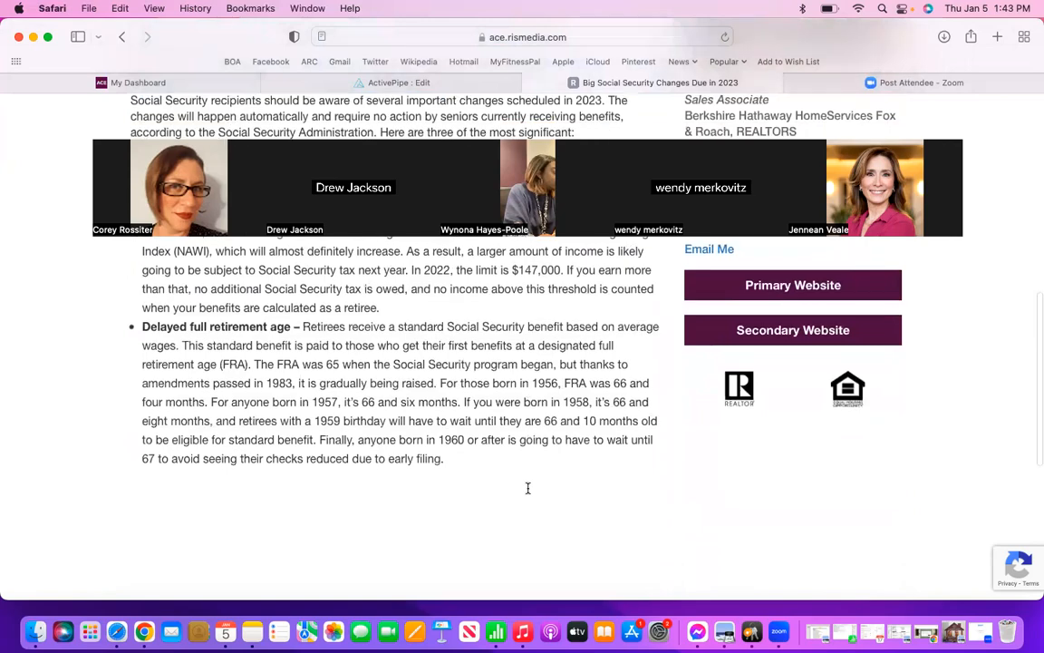
{"action": "scroll", "coordinate": [527, 487], "scroll_direction": "up", "scroll_amount": 15}
{"action": "scroll", "coordinate": [528, 492], "scroll_direction": "down", "scroll_amount": 1}
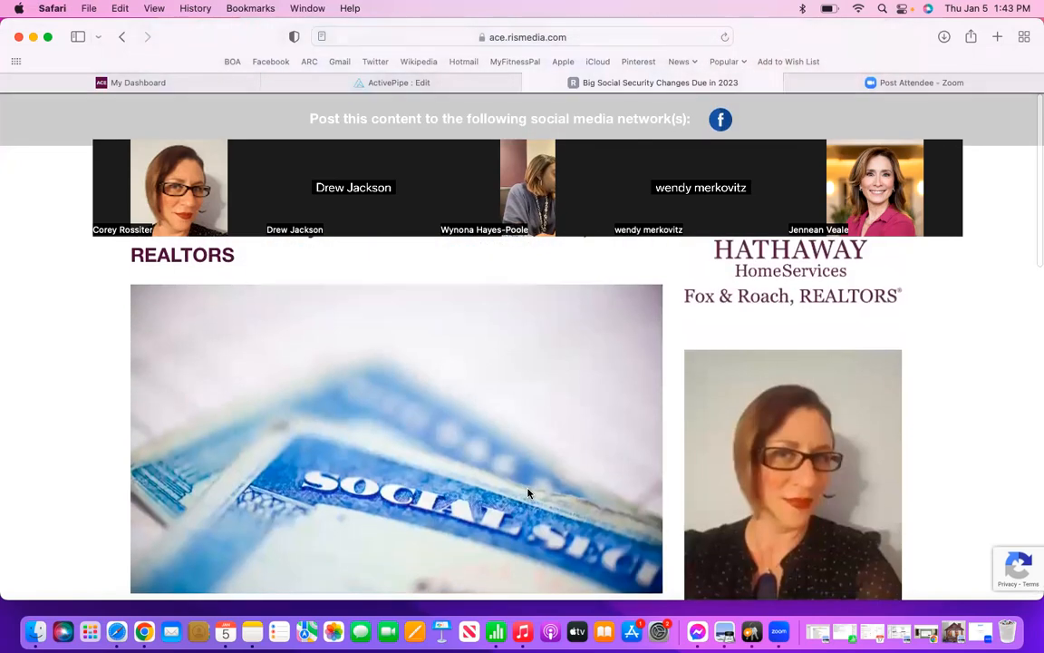
Step: Copy the Social Security article's web address and fetch content from it in ActivePipe, replacing the existing fetch URL
{"action": "left_click", "coordinate": [680, 35]}
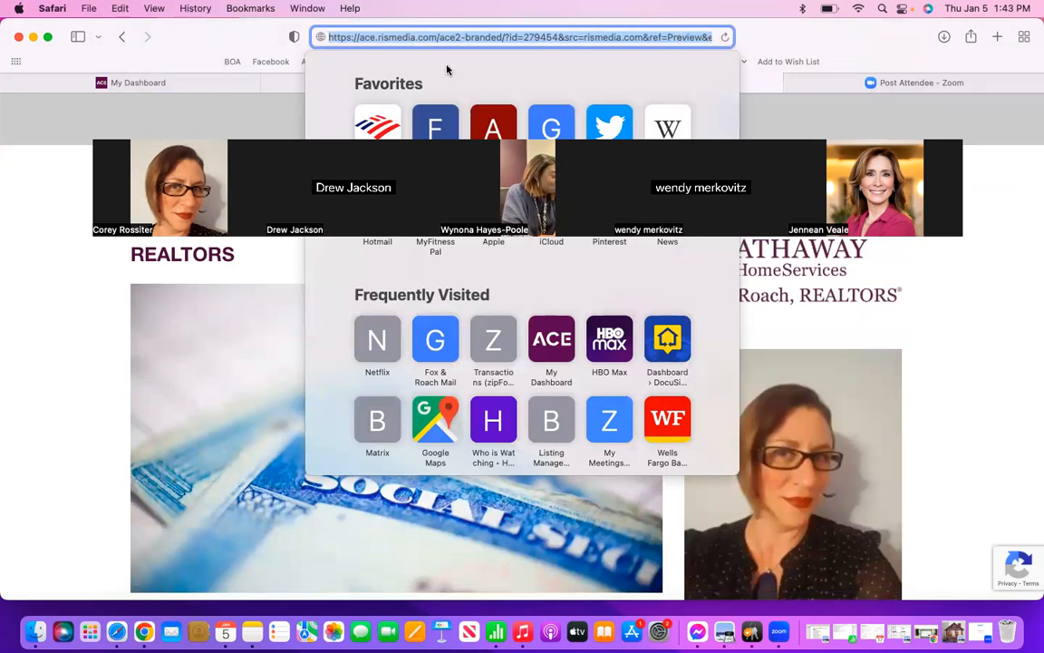
{"action": "left_click", "coordinate": [240, 117]}
{"action": "left_click", "coordinate": [372, 82]}
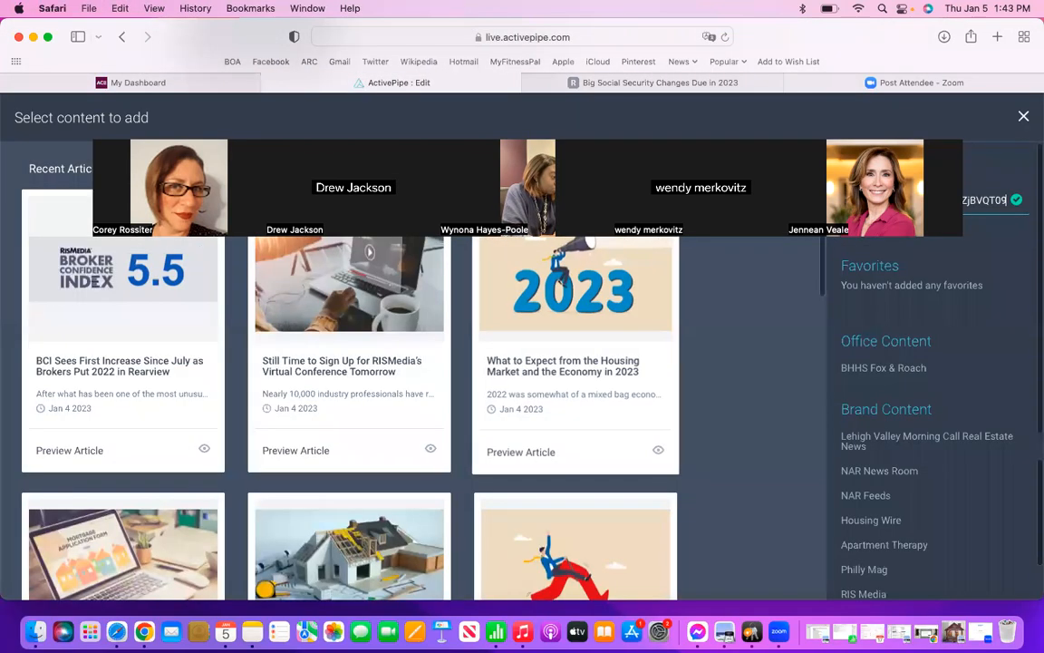
{"action": "double_click", "coordinate": [986, 201]}
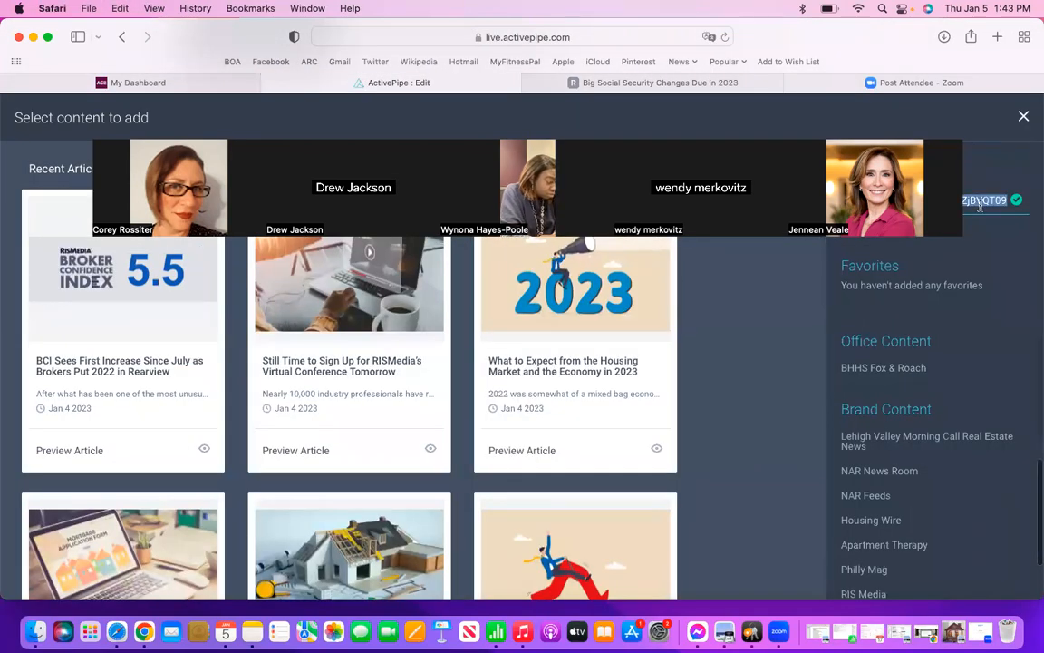
{"action": "left_click_drag", "start_coordinate": [800, 168], "coordinate": [800, 29]}
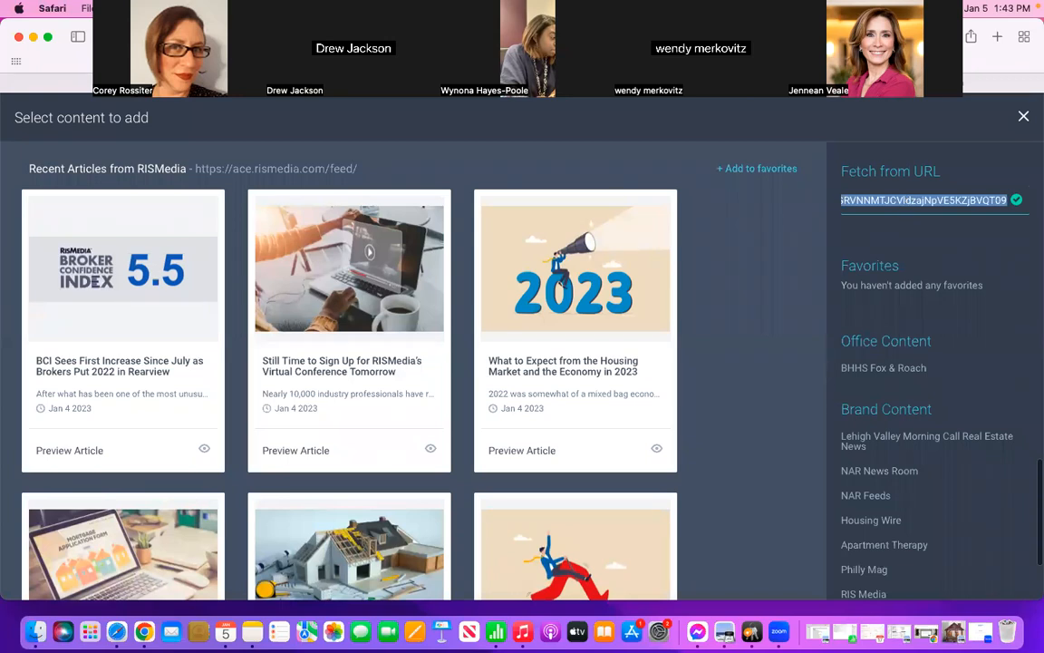
{"action": "key", "text": "BackSpace"}
{"action": "key", "text": "super+v"}
{"action": "key", "text": "Return"}
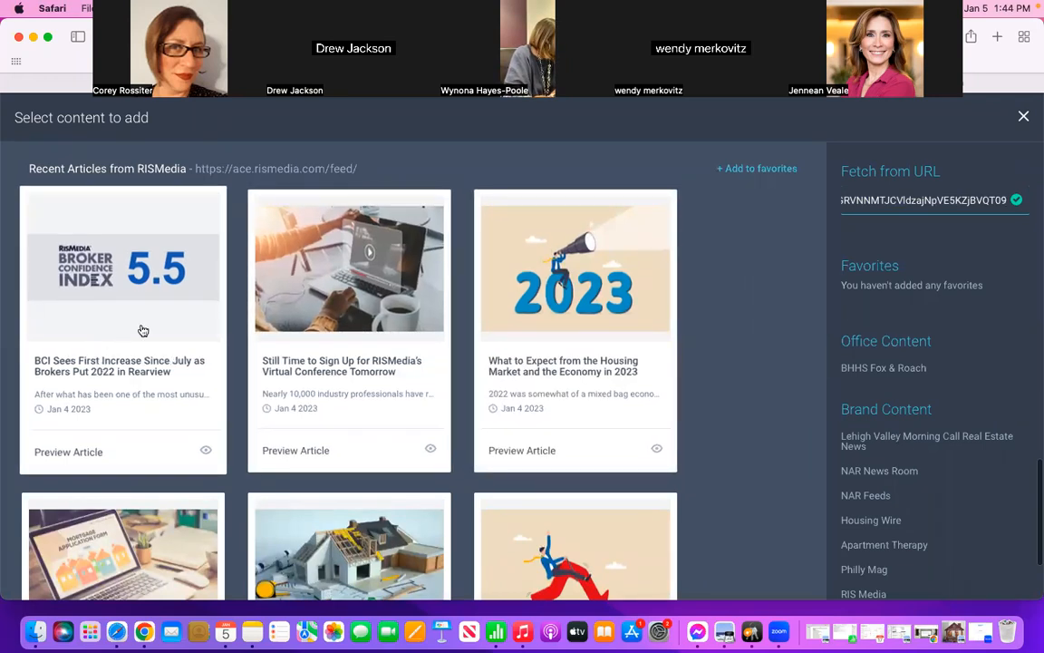
Step: Look through the recent RISMedia articles listed for the fetched link for the Social Security article
{"action": "scroll", "coordinate": [180, 394], "scroll_direction": "down", "scroll_amount": 5}
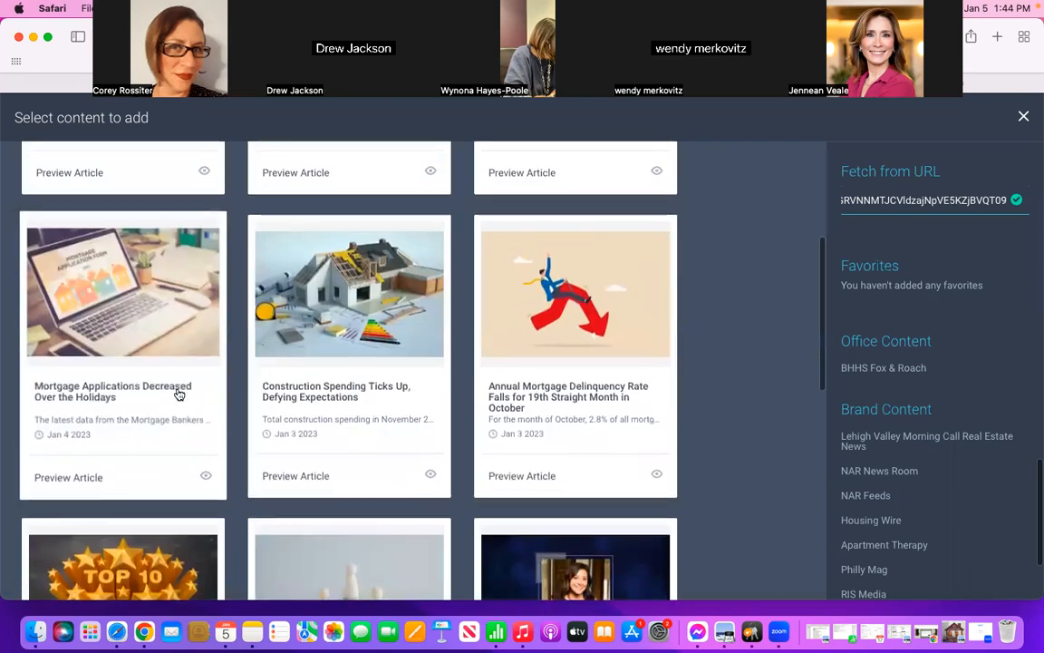
{"action": "scroll", "coordinate": [180, 394], "scroll_direction": "down", "scroll_amount": 3}
{"action": "scroll", "coordinate": [179, 394], "scroll_direction": "down", "scroll_amount": 2}
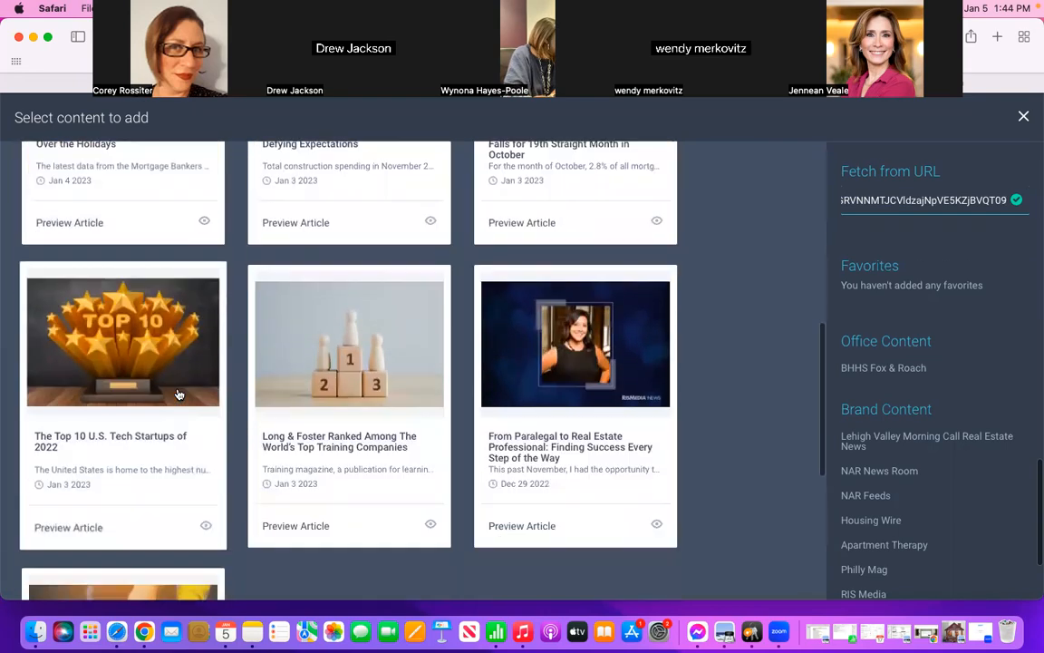
{"action": "scroll", "coordinate": [180, 395], "scroll_direction": "down", "scroll_amount": 5}
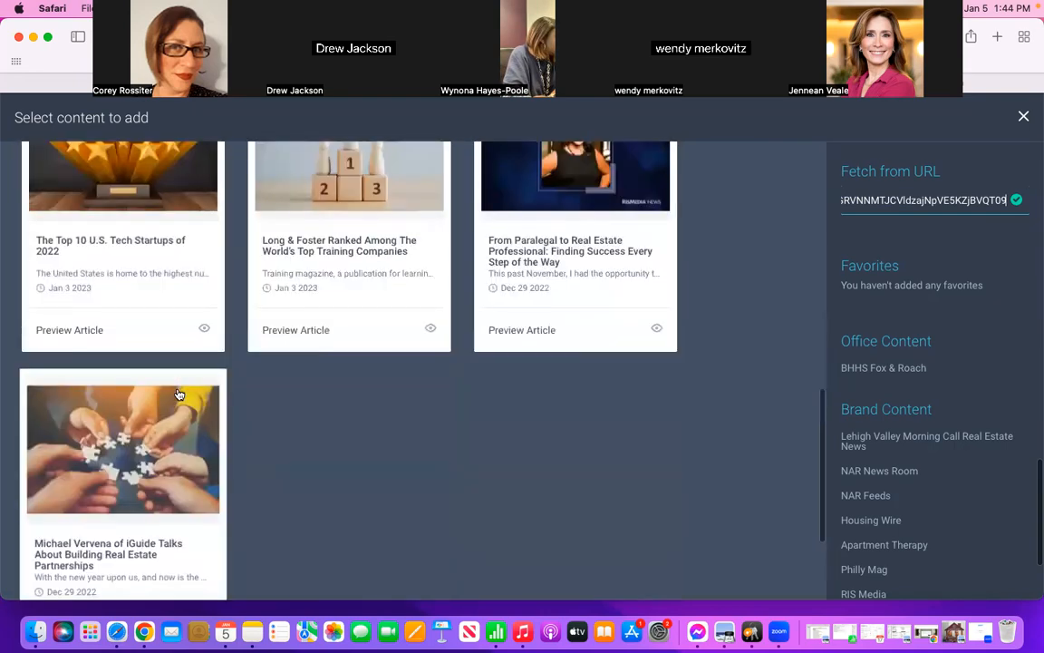
{"action": "scroll", "coordinate": [180, 395], "scroll_direction": "up", "scroll_amount": 15}
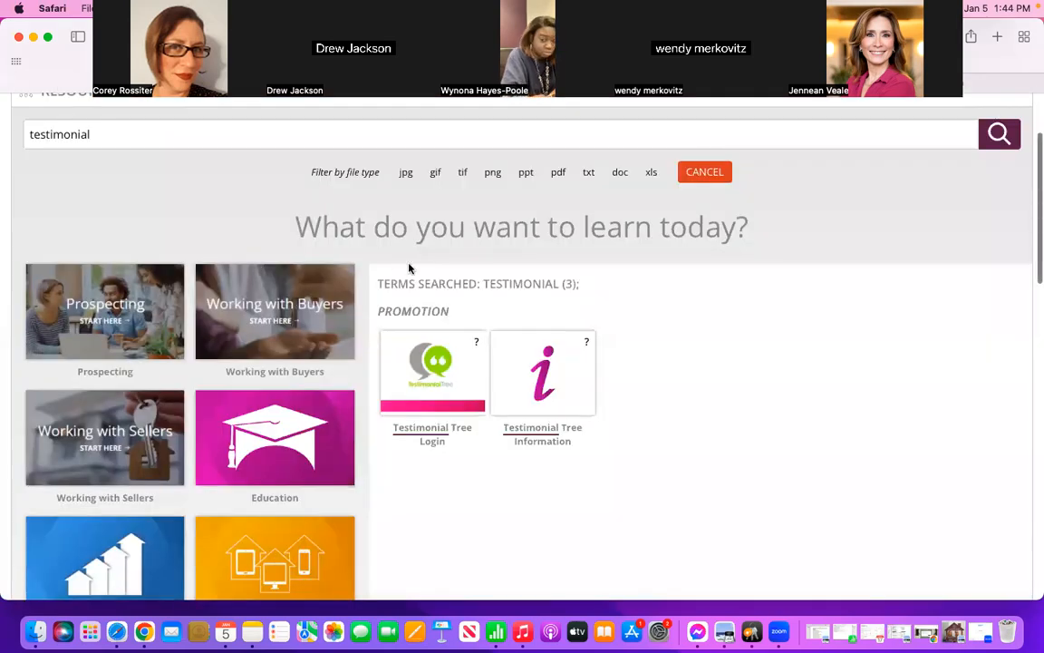
{"action": "scroll", "coordinate": [408, 268], "scroll_direction": "up", "scroll_amount": 3}
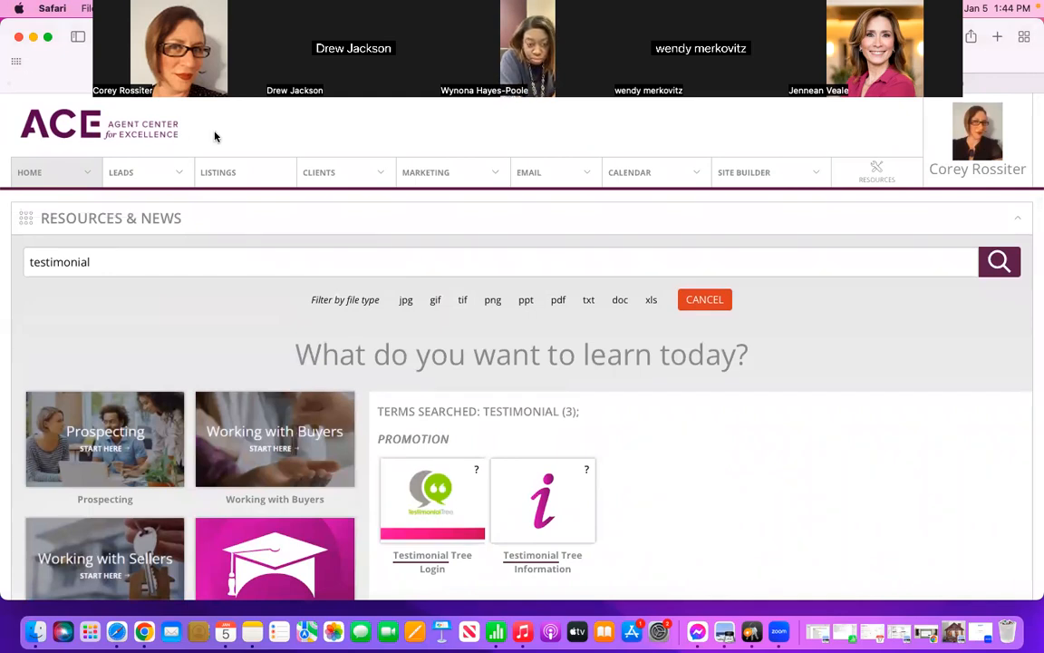
Step: Search the ACE dashboard's Resources & News for "resource" and open the REsource Center
{"action": "triple_click", "coordinate": [117, 266]}
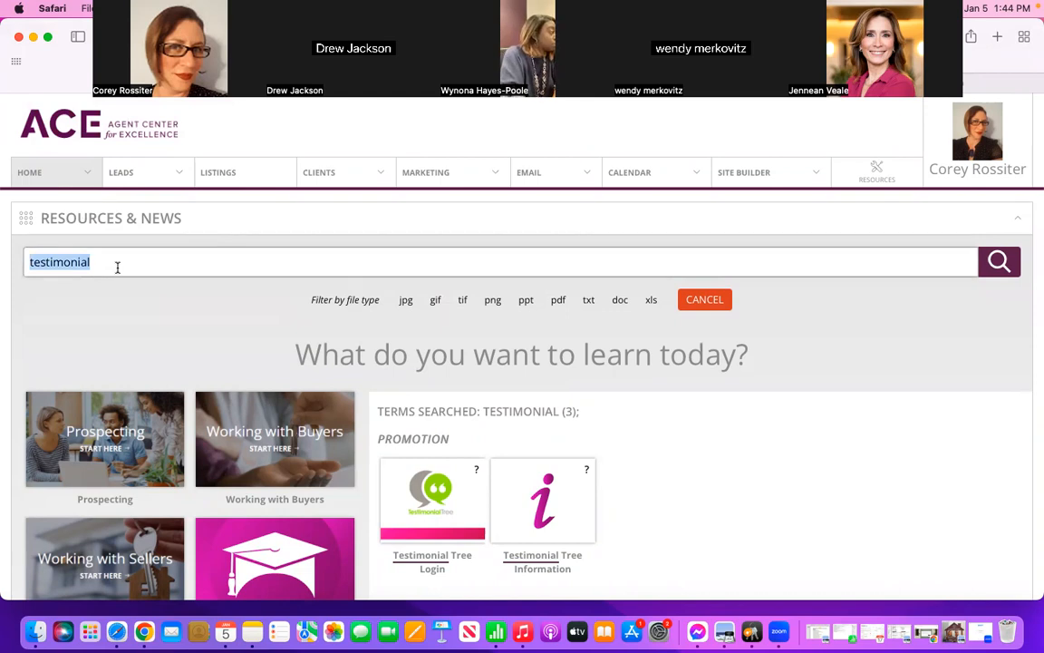
{"action": "type", "text": "resource"}
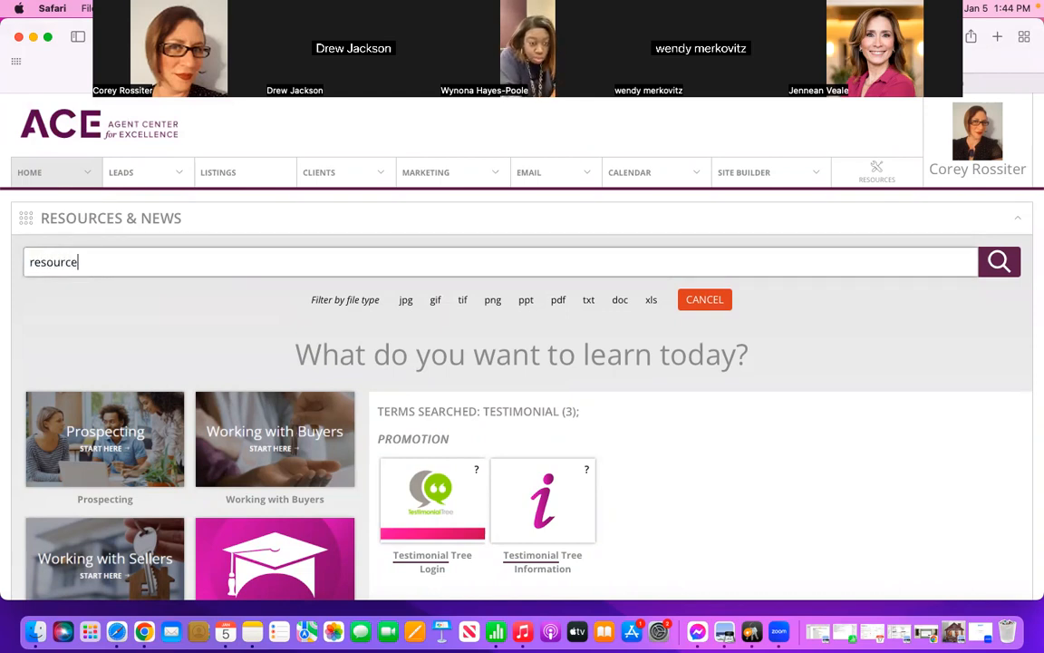
{"action": "key", "text": "Return"}
Step: Open ACE Social from the REsource Center's Social Media REsource and go to its Exclusive Content
{"action": "scroll", "coordinate": [390, 423], "scroll_direction": "down", "scroll_amount": 5}
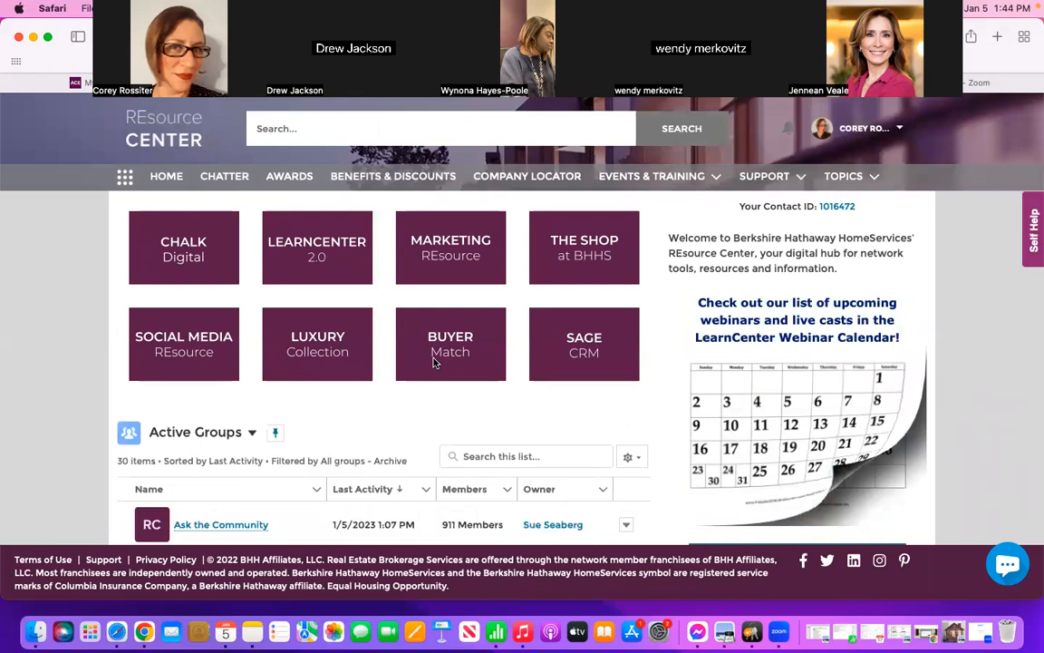
{"action": "left_click", "coordinate": [195, 343]}
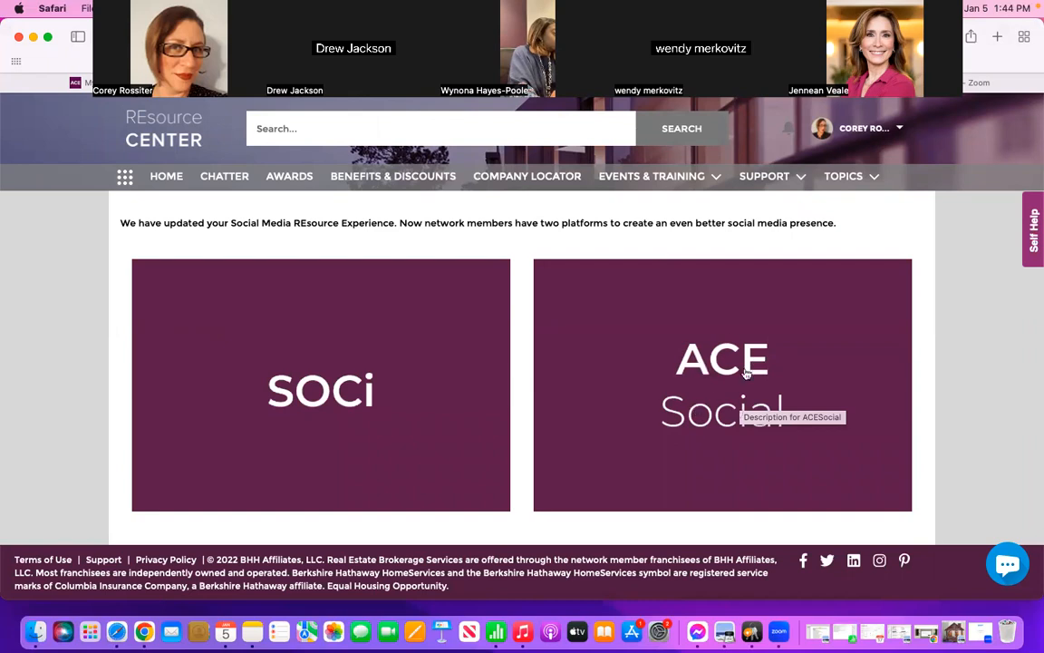
{"action": "left_click", "coordinate": [714, 386]}
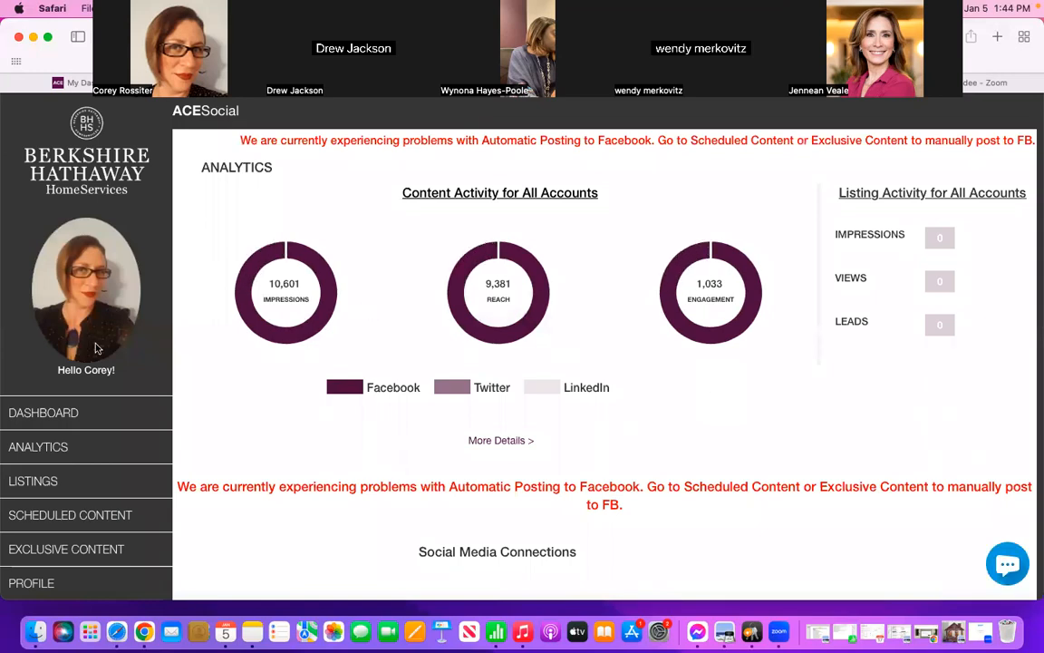
{"action": "scroll", "coordinate": [85, 308], "scroll_direction": "down", "scroll_amount": 3}
{"action": "scroll", "coordinate": [98, 349], "scroll_direction": "down", "scroll_amount": 2}
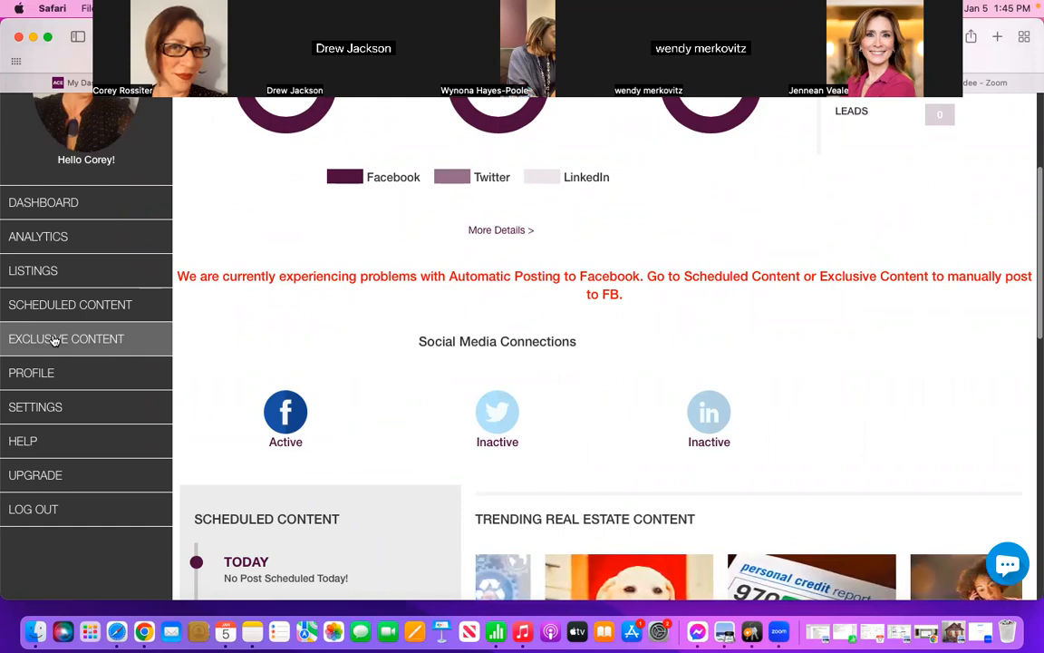
{"action": "left_click", "coordinate": [52, 340]}
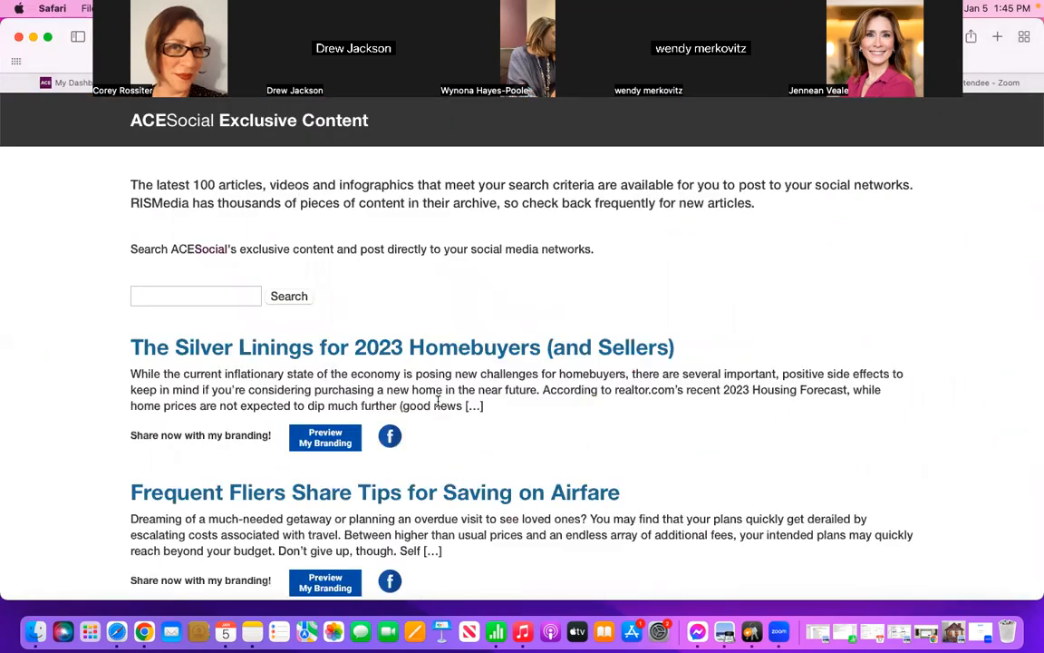
Step: Search ACESocial's exclusive content for "2023", look through the articles, and open "The 2023 Color of the Year, and How to Use It"
{"action": "scroll", "coordinate": [438, 402], "scroll_direction": "down", "scroll_amount": 2}
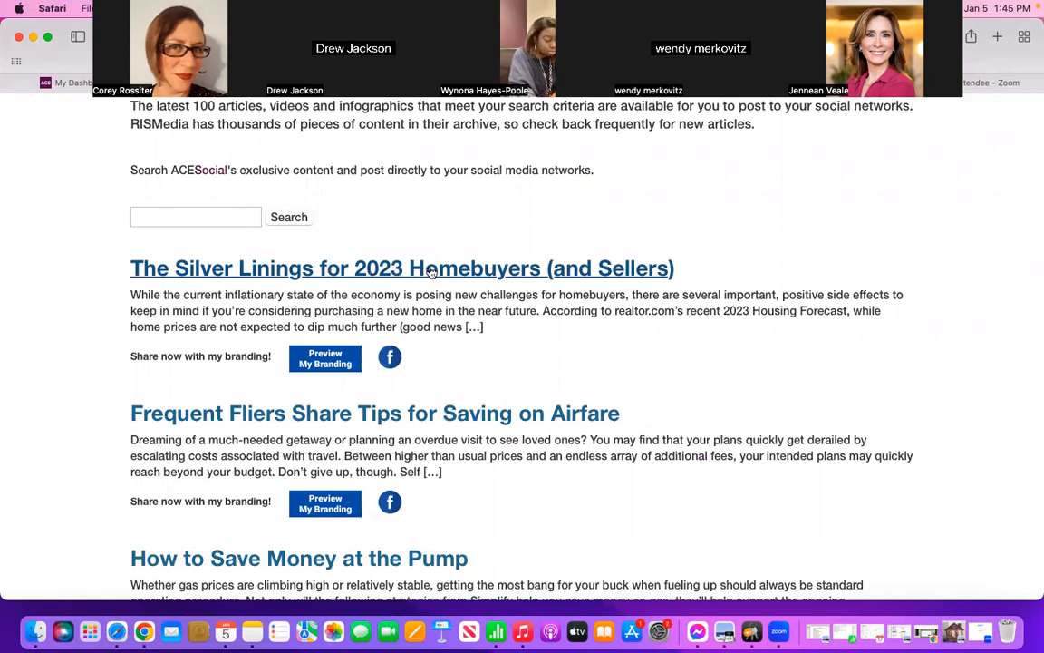
{"action": "left_click", "coordinate": [196, 219]}
{"action": "type", "text": "2023"}
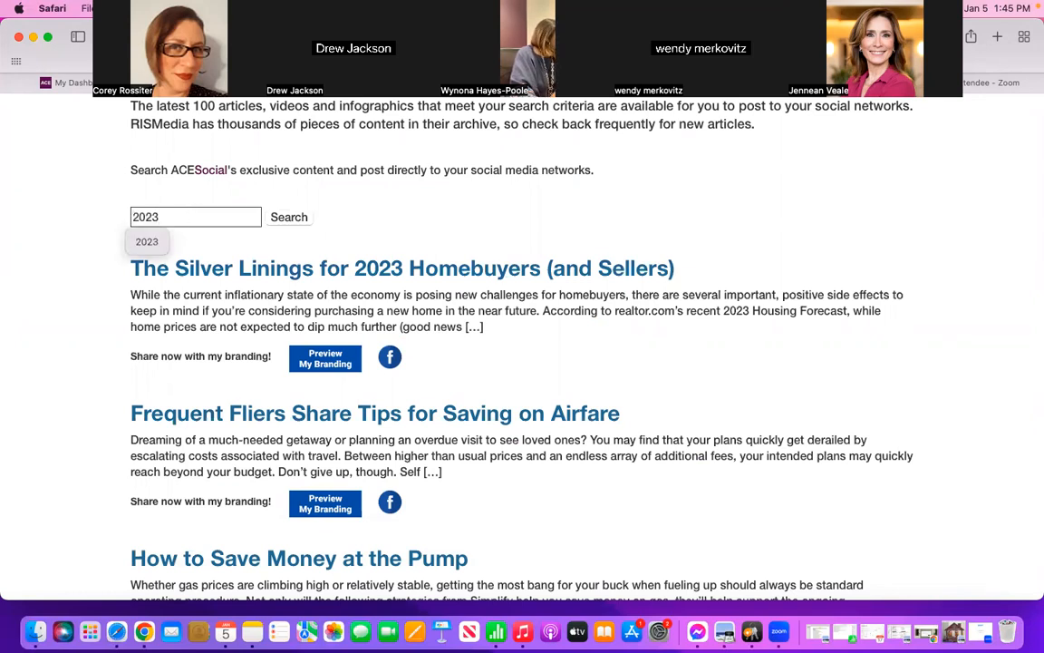
{"action": "key", "text": "Return"}
{"action": "scroll", "coordinate": [537, 354], "scroll_direction": "down", "scroll_amount": 3}
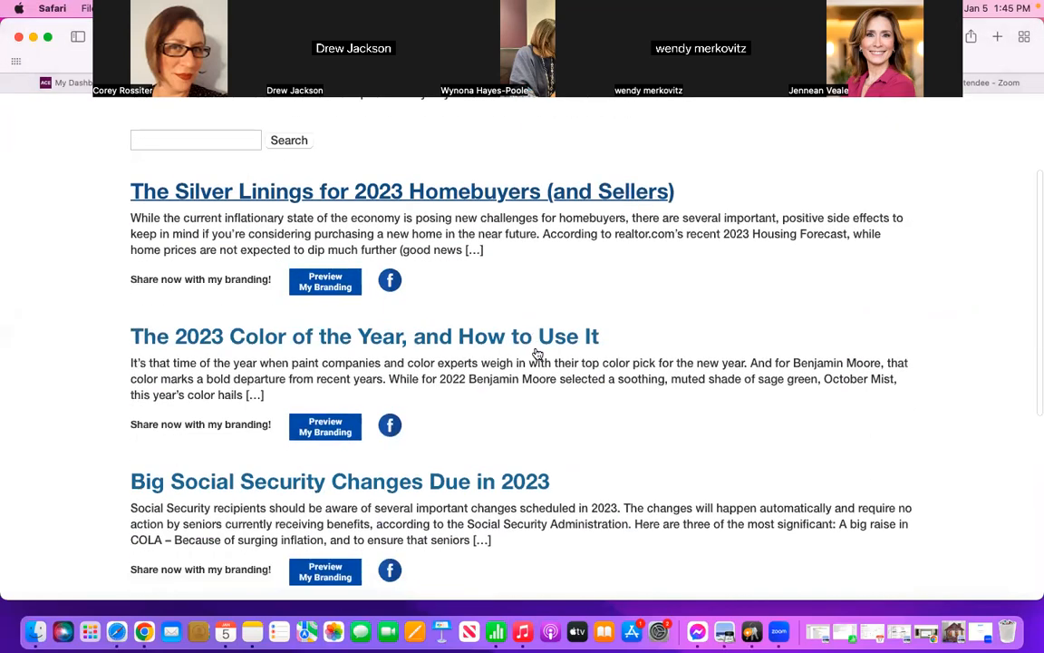
{"action": "scroll", "coordinate": [537, 353], "scroll_direction": "down", "scroll_amount": 4}
{"action": "scroll", "coordinate": [537, 349], "scroll_direction": "up", "scroll_amount": 3}
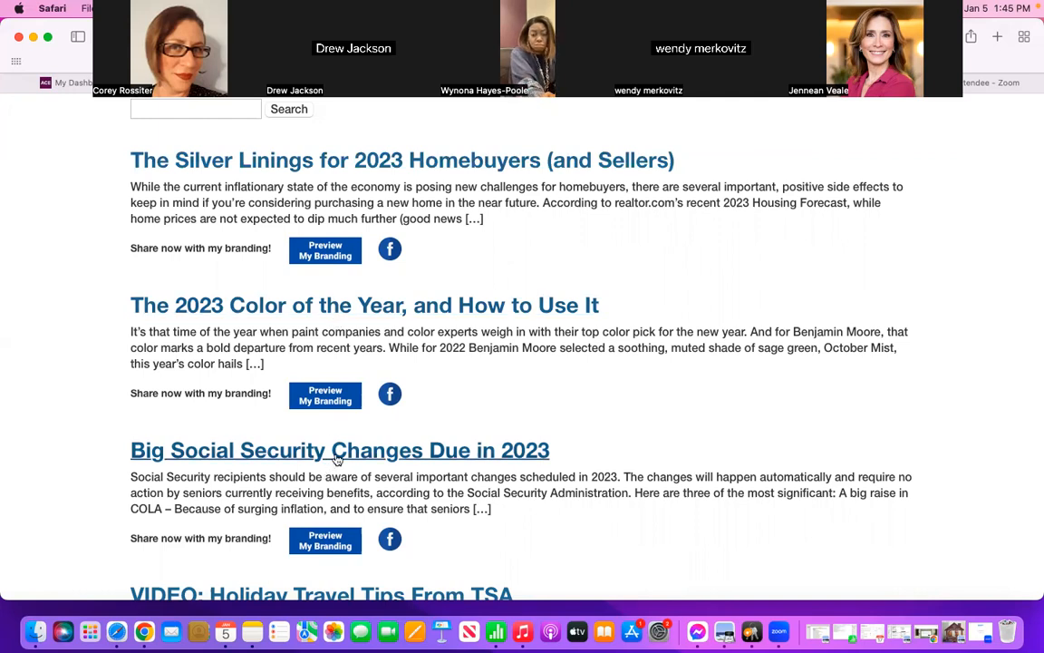
{"action": "left_click", "coordinate": [390, 309]}
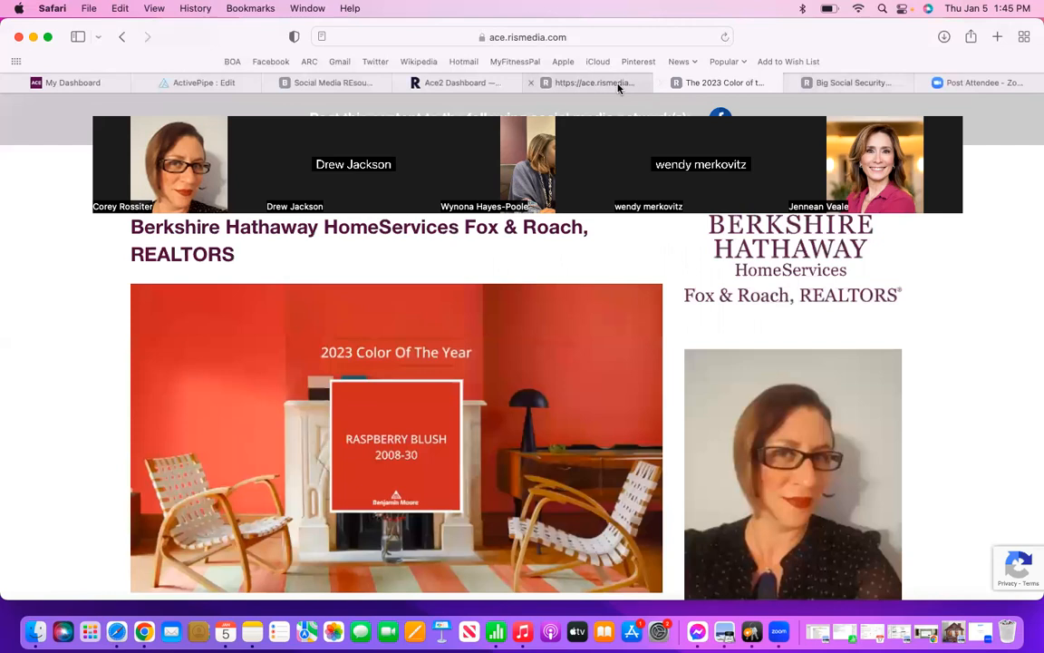
Step: Return to the ActivePipe content picker and load the Keeping Current Matters articles from the brand content
{"action": "left_click", "coordinate": [572, 86]}
{"action": "left_click", "coordinate": [456, 83]}
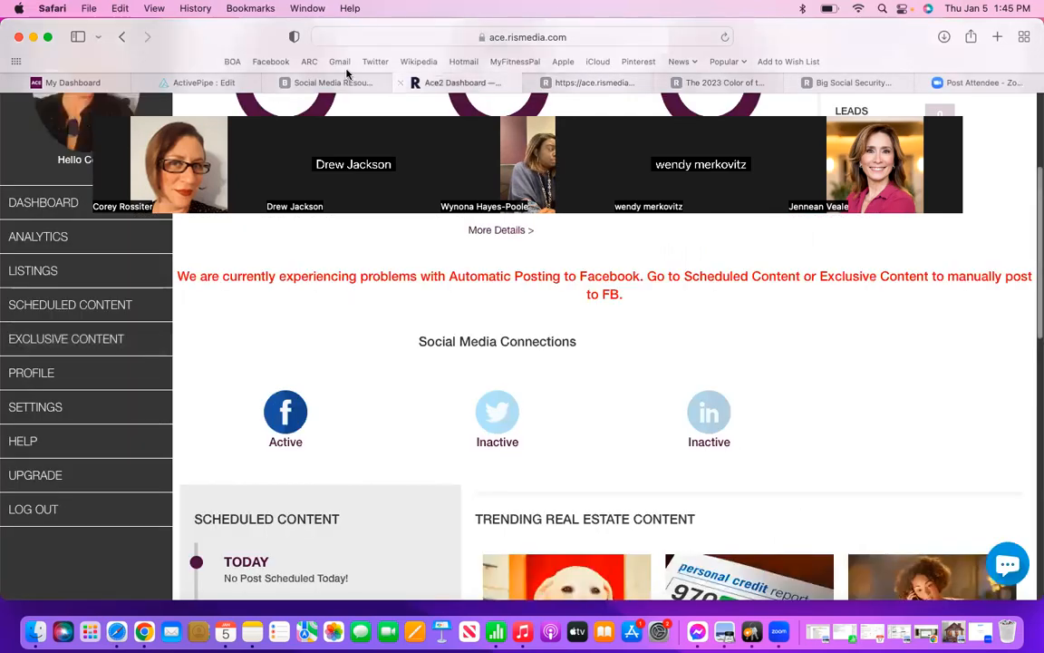
{"action": "left_click", "coordinate": [330, 82]}
{"action": "left_click", "coordinate": [227, 83]}
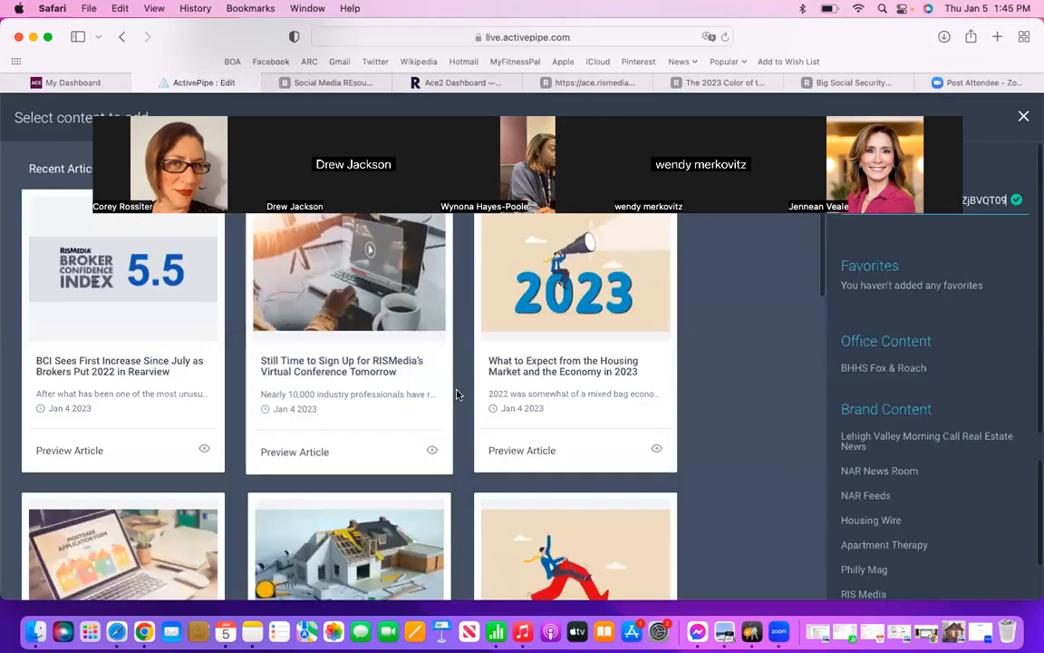
{"action": "scroll", "coordinate": [930, 517], "scroll_direction": "down", "scroll_amount": 3}
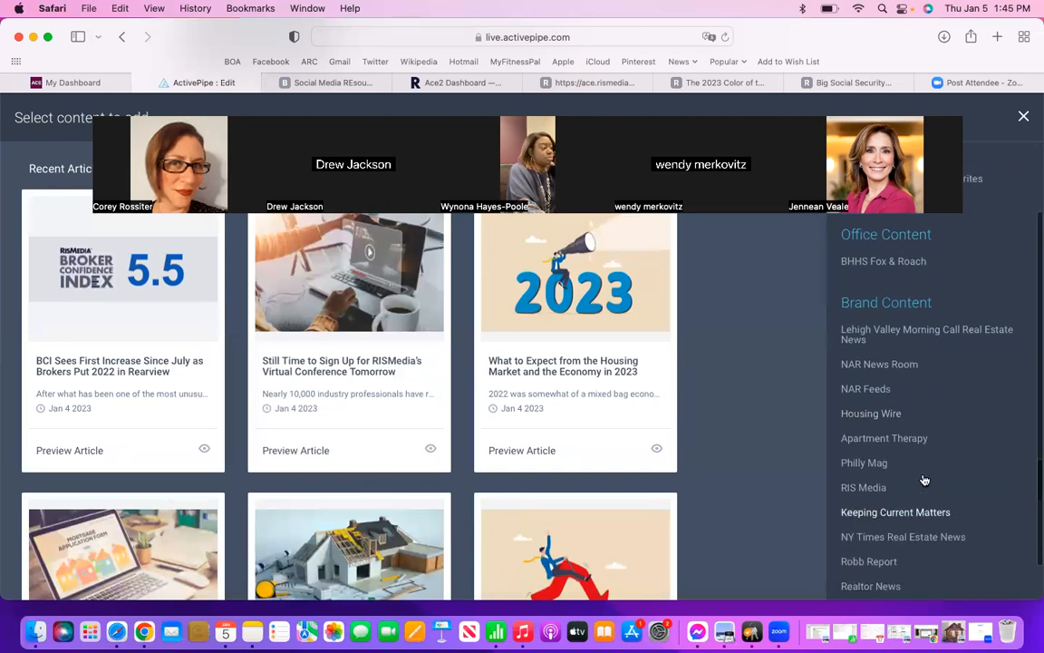
{"action": "scroll", "coordinate": [920, 419], "scroll_direction": "down", "scroll_amount": 3}
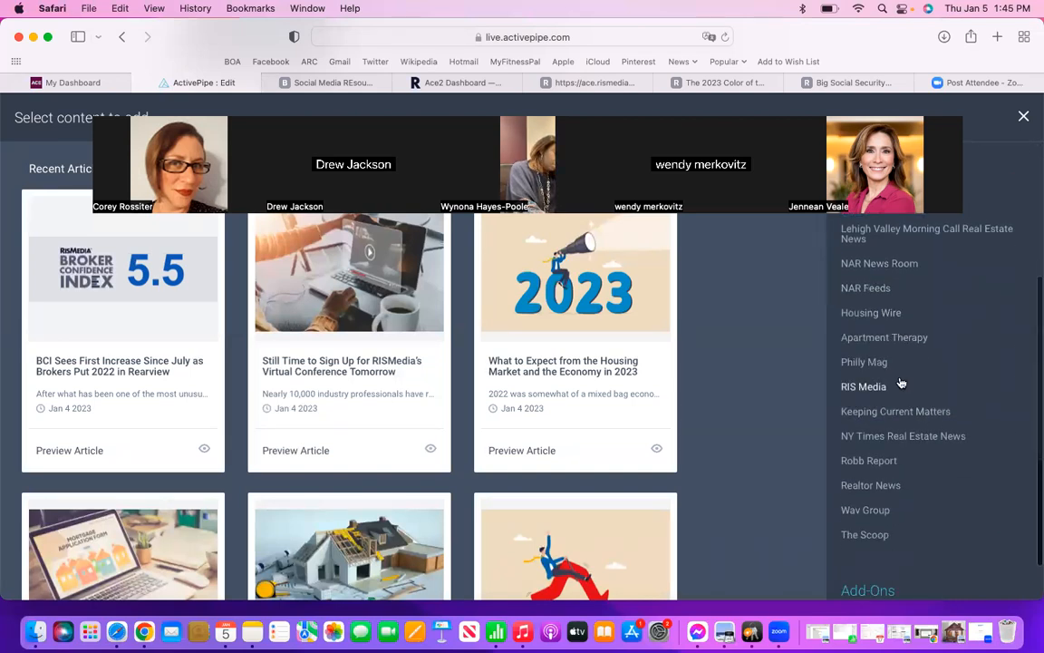
{"action": "left_click", "coordinate": [896, 378]}
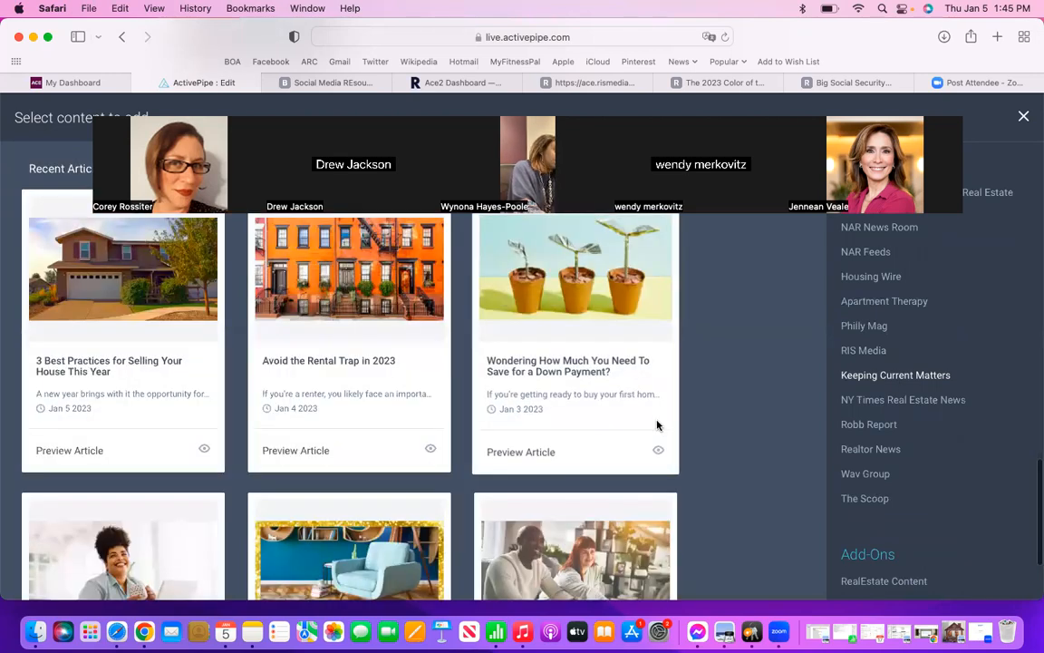
Step: Look through the recent Keeping Current Matters articles for one that suits the 2023 outlook section
{"action": "scroll", "coordinate": [658, 426], "scroll_direction": "down", "scroll_amount": 3}
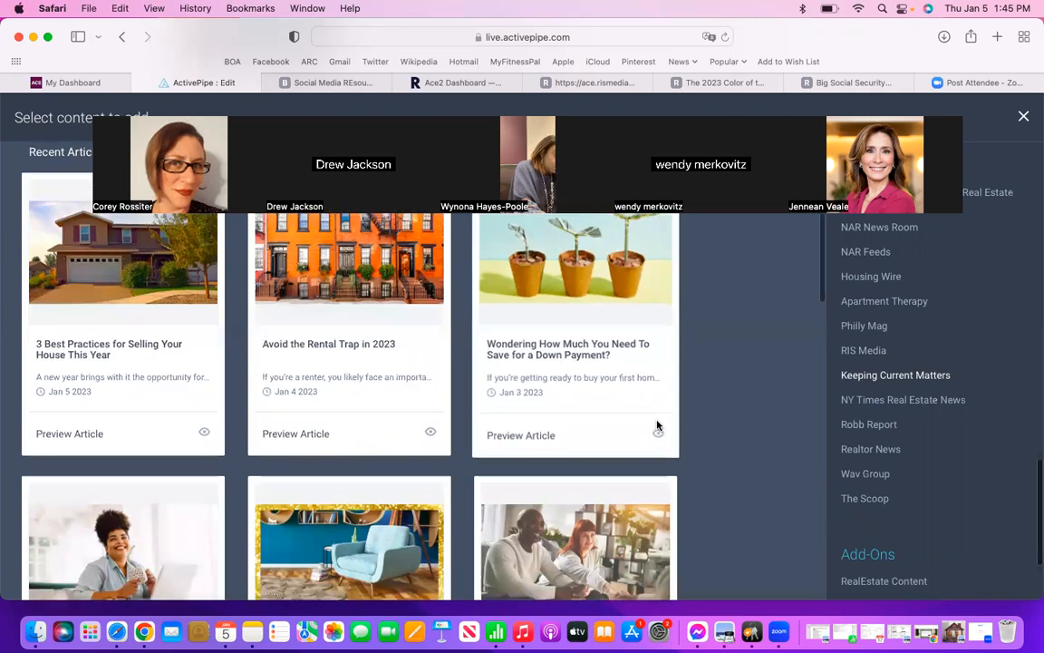
{"action": "scroll", "coordinate": [658, 425], "scroll_direction": "down", "scroll_amount": 2}
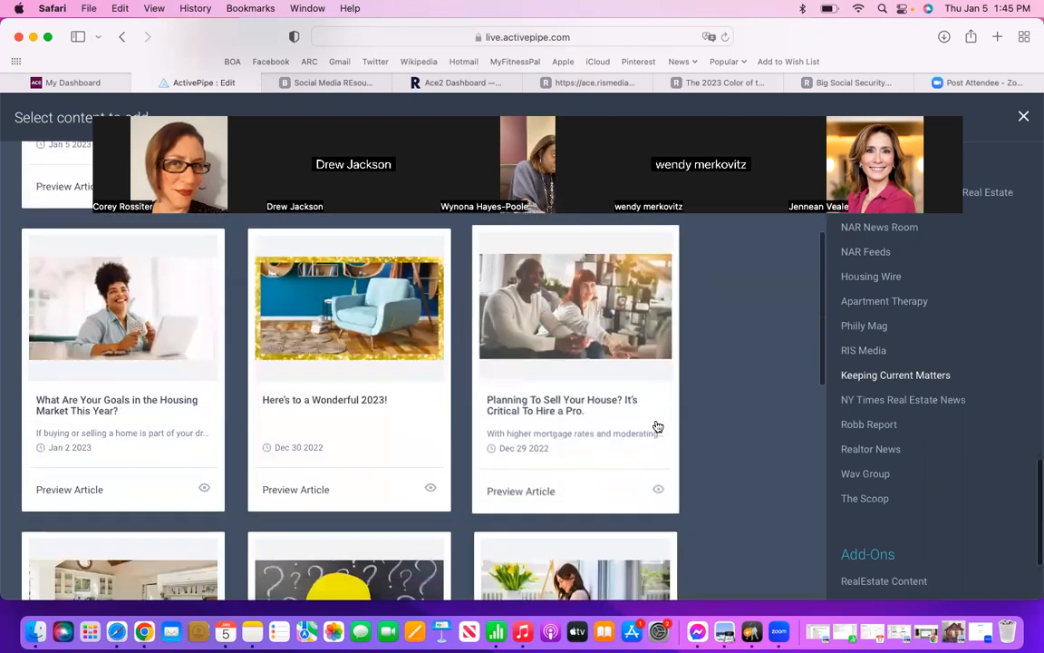
{"action": "scroll", "coordinate": [659, 425], "scroll_direction": "down", "scroll_amount": 3}
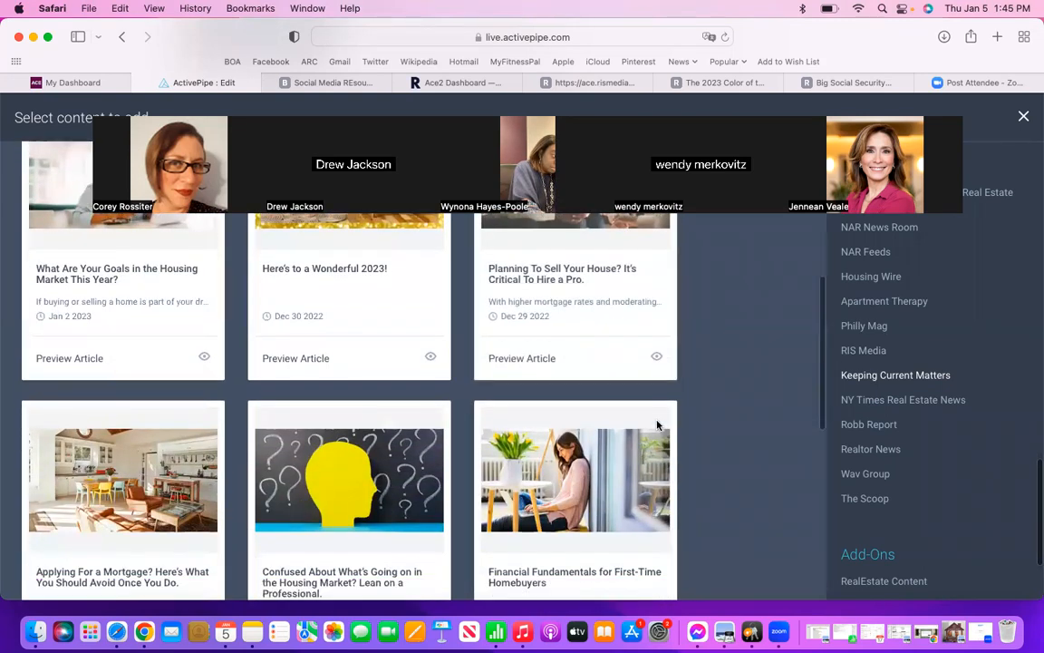
{"action": "scroll", "coordinate": [659, 425], "scroll_direction": "down", "scroll_amount": 6}
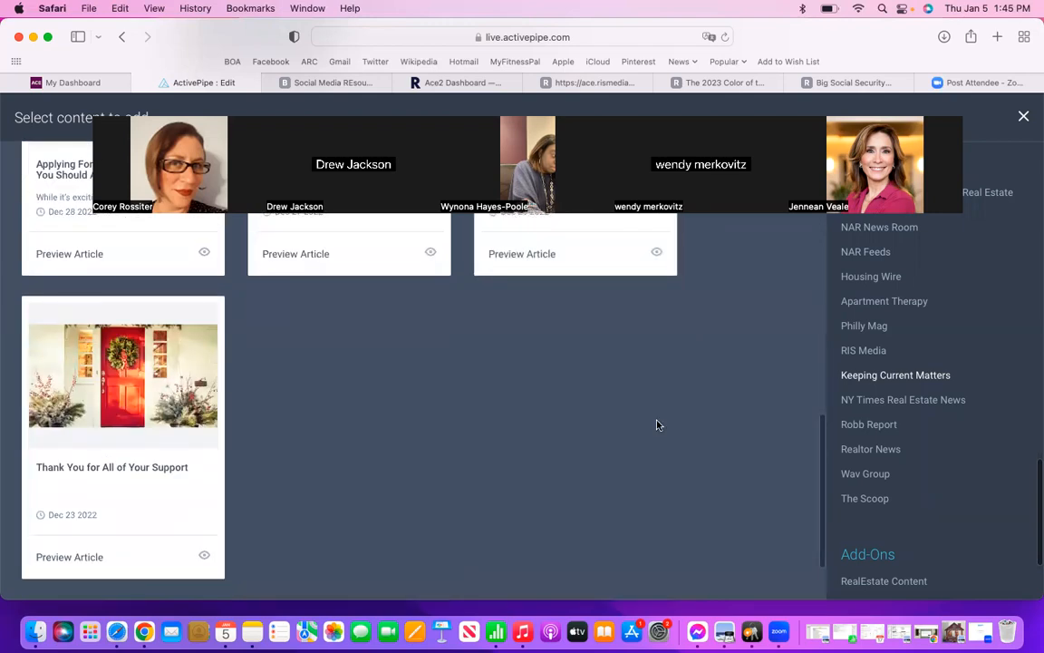
{"action": "scroll", "coordinate": [659, 425], "scroll_direction": "up", "scroll_amount": 6}
{"action": "scroll", "coordinate": [658, 425], "scroll_direction": "up", "scroll_amount": 5}
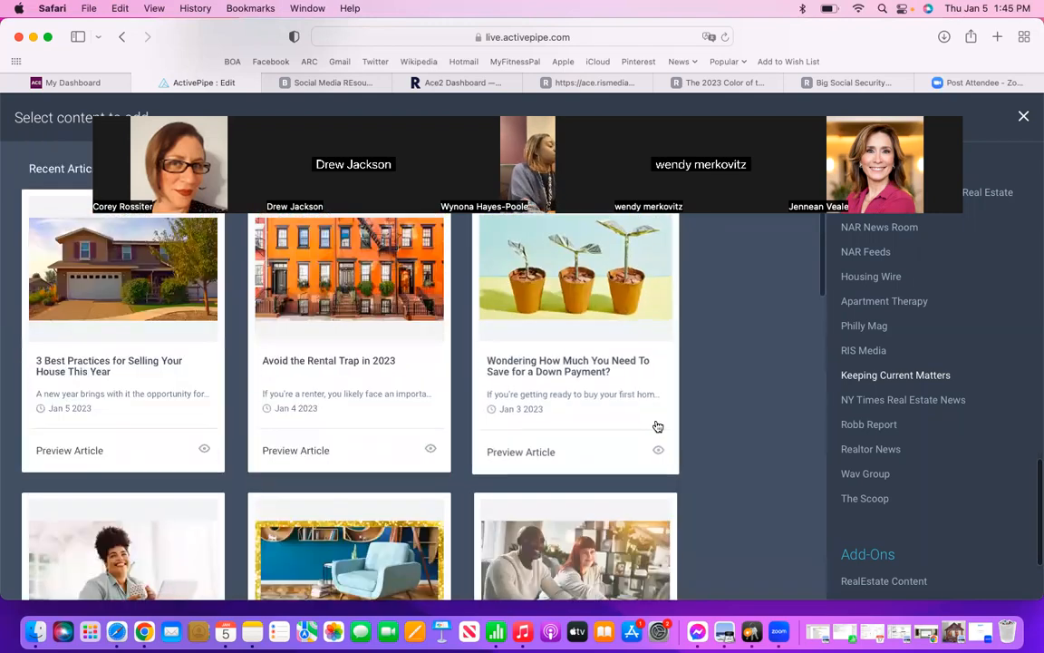
Step: Add the Keeping Current Matters article "Here's to a Wonderful 2023!" to the outlook section and review the section
{"action": "scroll", "coordinate": [658, 426], "scroll_direction": "down", "scroll_amount": 3}
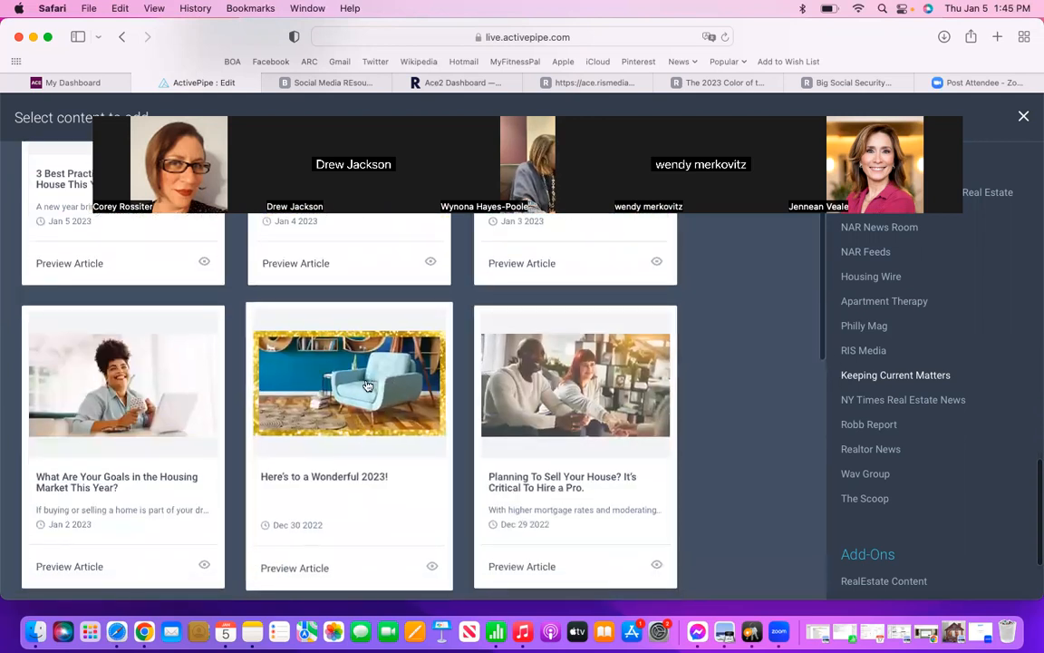
{"action": "left_click", "coordinate": [360, 414]}
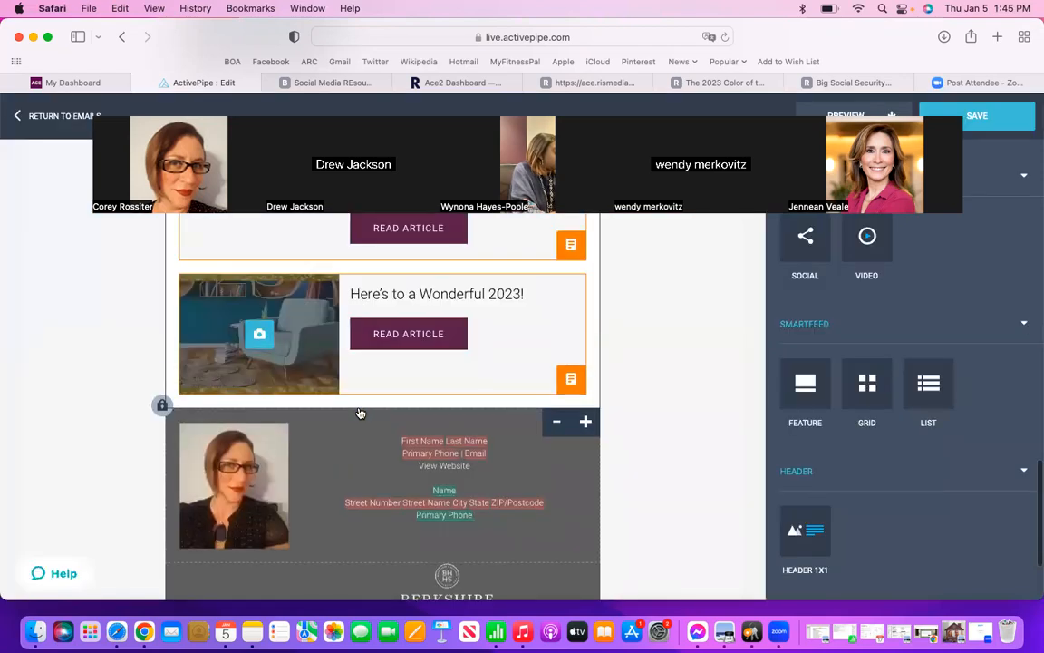
{"action": "scroll", "coordinate": [358, 435], "scroll_direction": "up", "scroll_amount": 5}
{"action": "scroll", "coordinate": [354, 485], "scroll_direction": "up", "scroll_amount": 2}
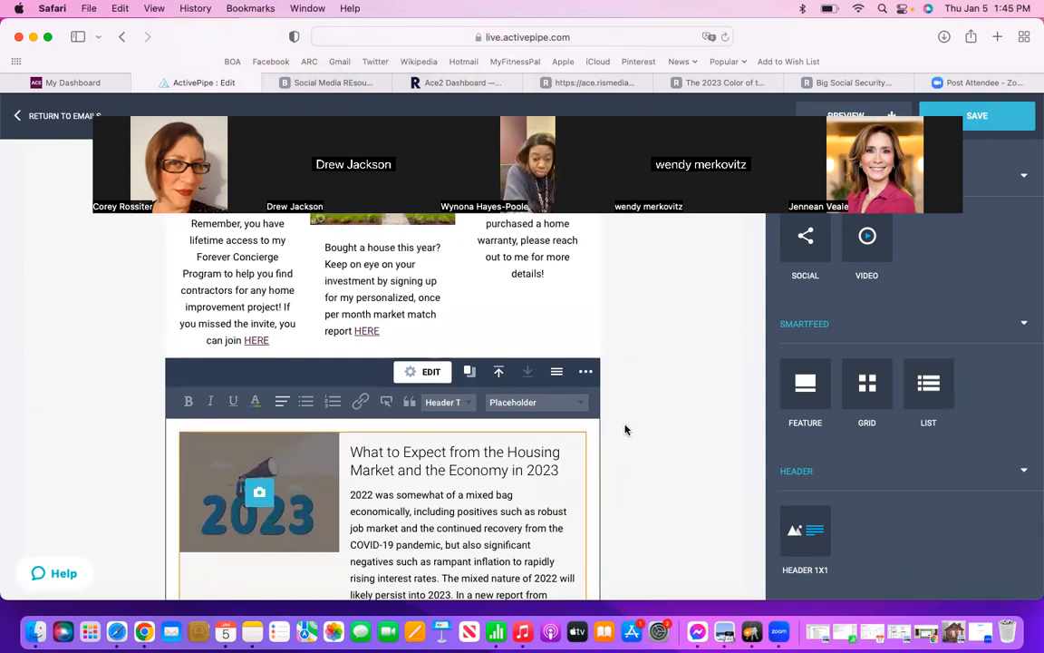
{"action": "scroll", "coordinate": [671, 439], "scroll_direction": "down", "scroll_amount": 5}
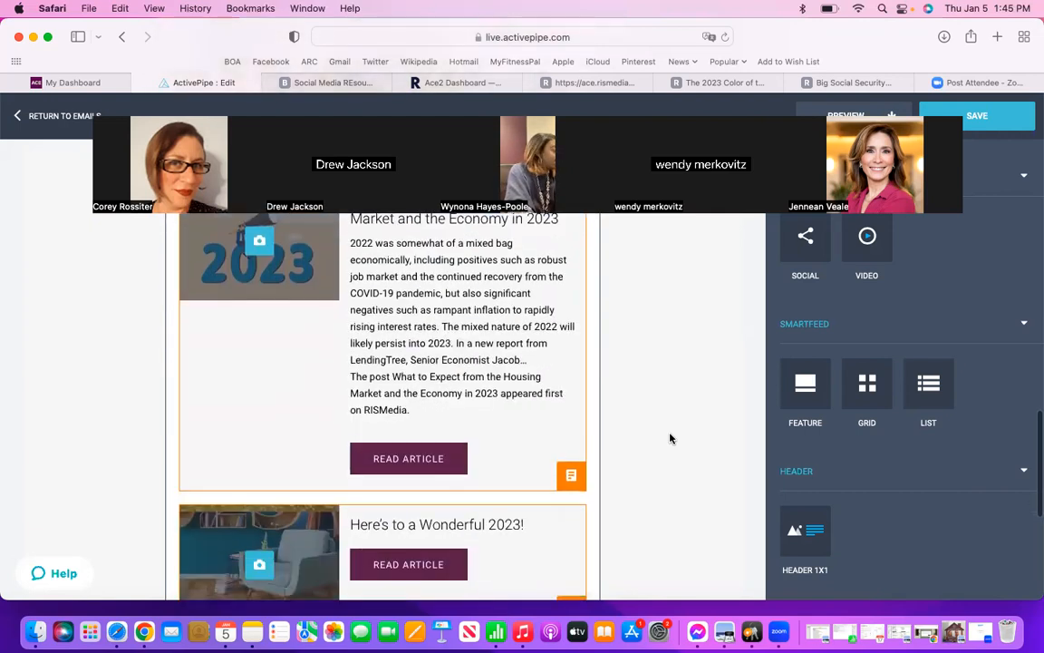
{"action": "scroll", "coordinate": [671, 439], "scroll_direction": "down", "scroll_amount": 2}
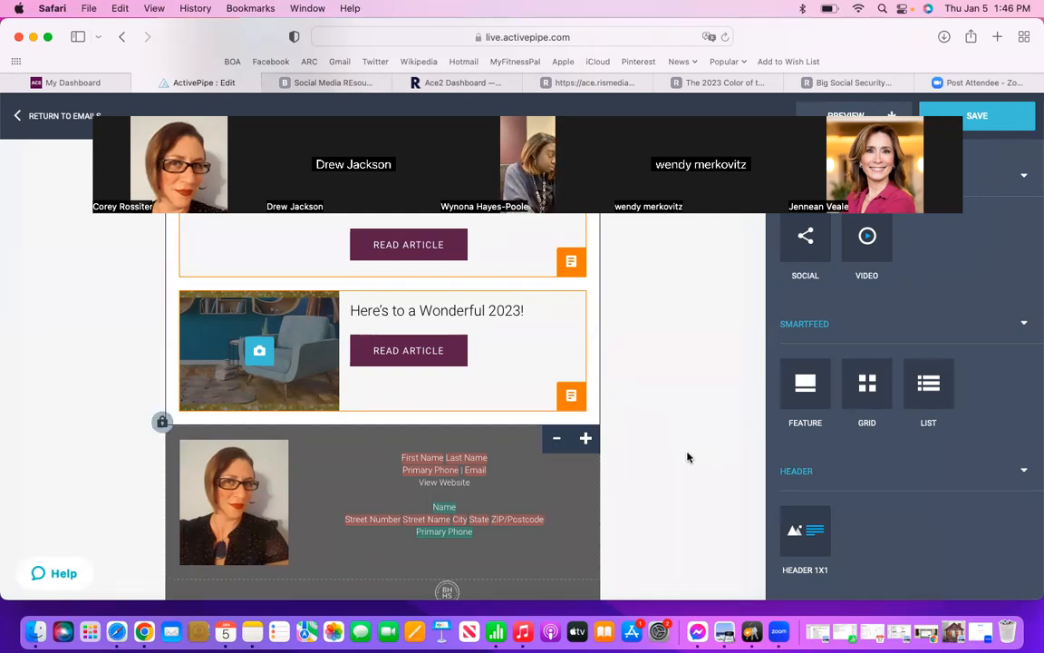
{"action": "scroll", "coordinate": [687, 456], "scroll_direction": "down", "scroll_amount": 1}
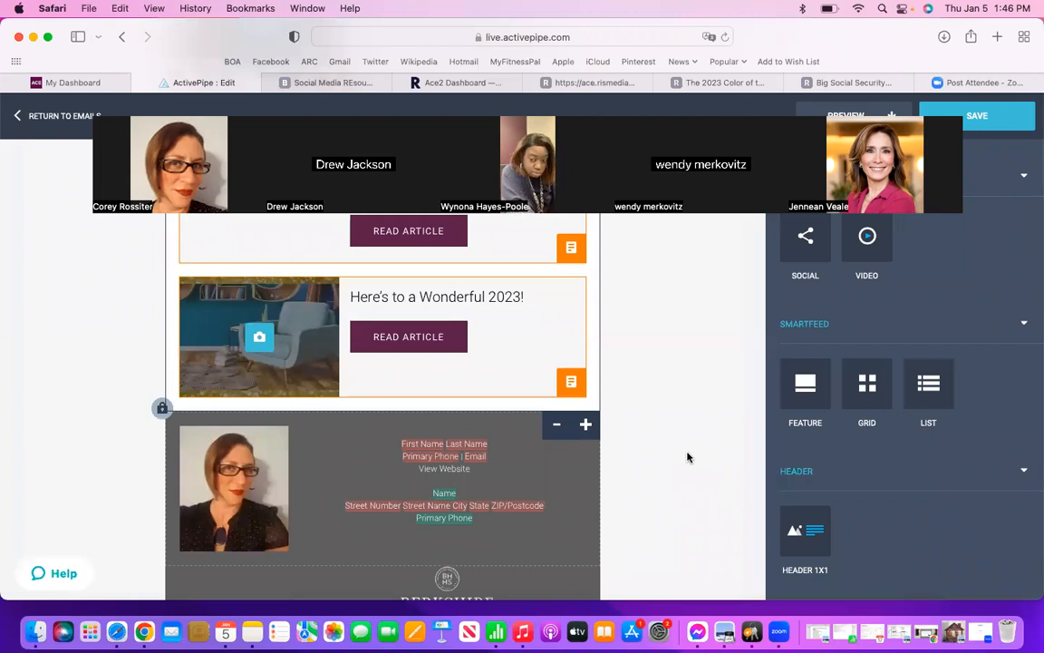
{"action": "scroll", "coordinate": [687, 456], "scroll_direction": "up", "scroll_amount": 5}
{"action": "scroll", "coordinate": [868, 392], "scroll_direction": "up", "scroll_amount": 1}
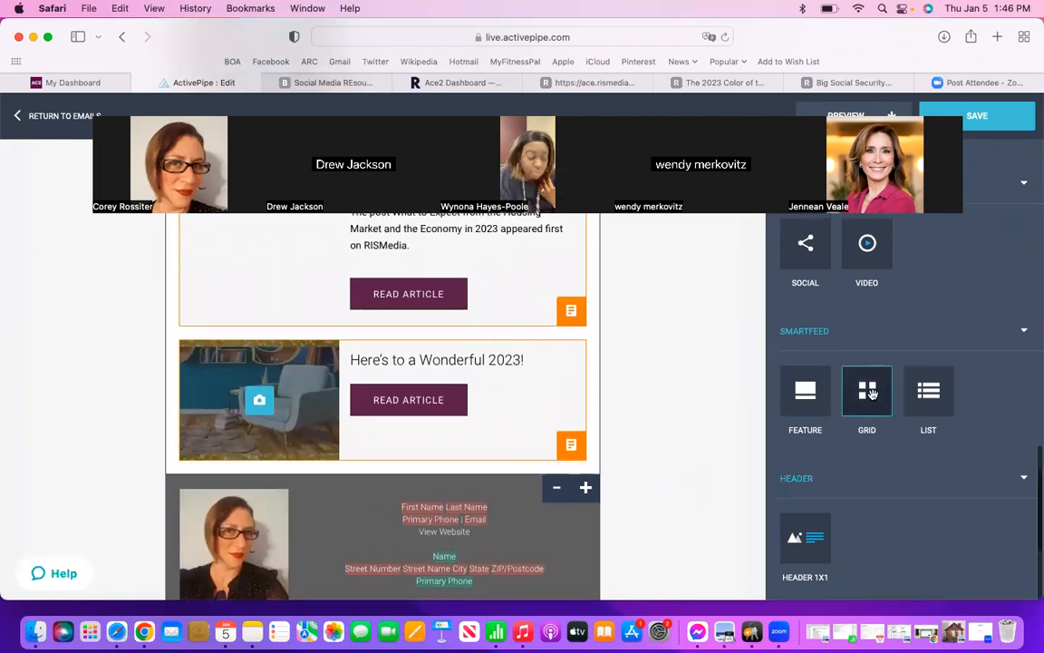
{"action": "scroll", "coordinate": [873, 393], "scroll_direction": "up", "scroll_amount": 10}
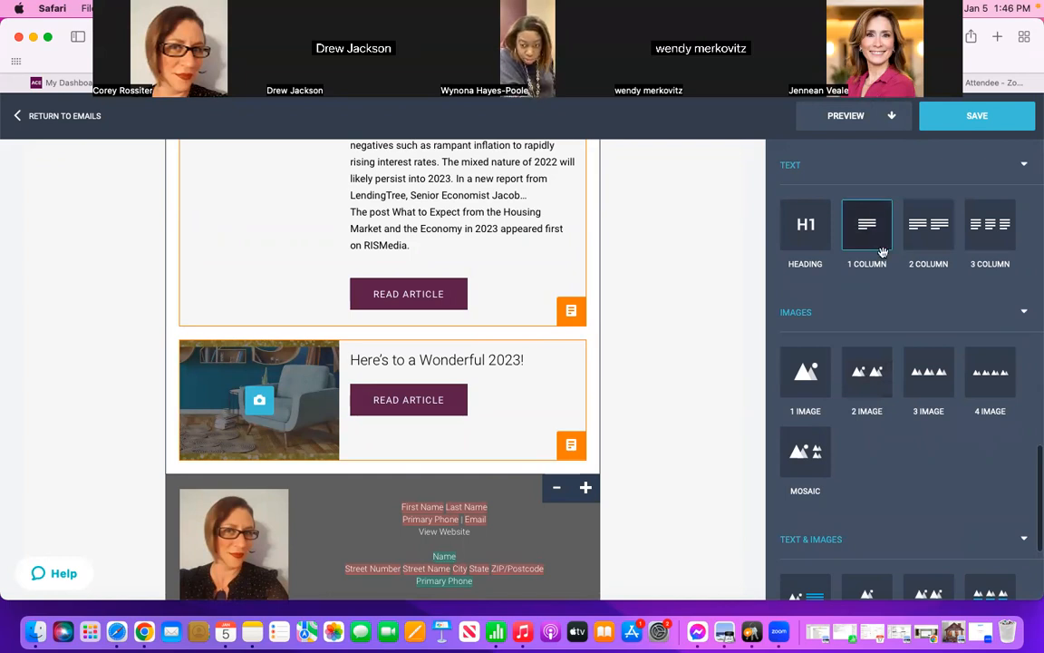
{"action": "mouse_move", "coordinate": [862, 223]}
{"action": "left_mouse_down"}
{"action": "mouse_move", "coordinate": [739, 303]}
{"action": "mouse_move", "coordinate": [642, 408]}
{"action": "mouse_move", "coordinate": [490, 465]}
{"action": "mouse_move", "coordinate": [433, 472]}
{"action": "left_mouse_up"}
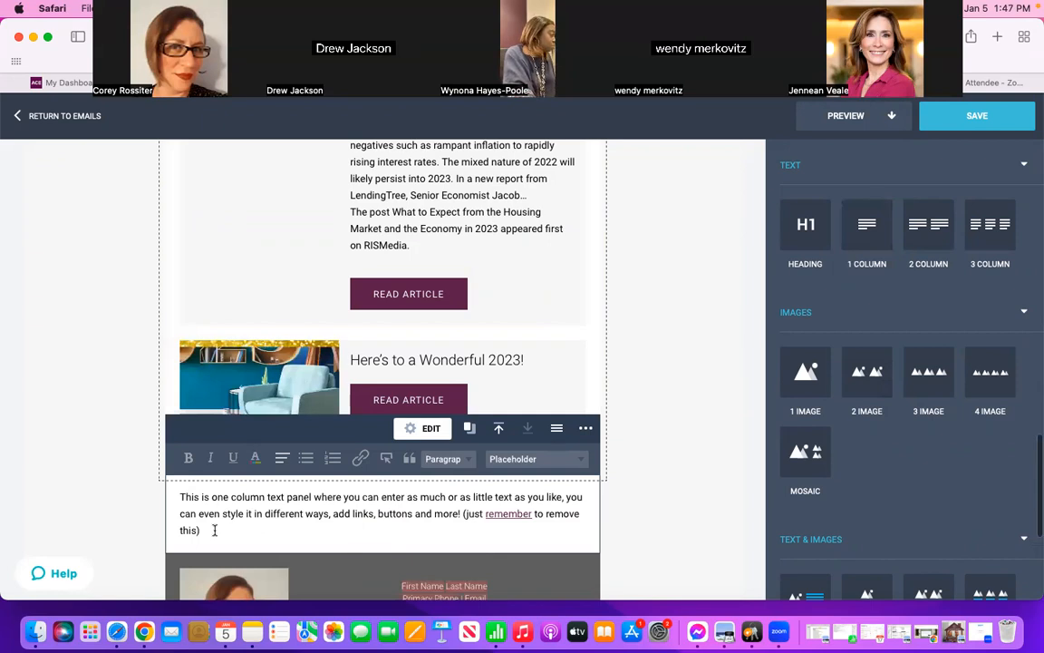
{"action": "left_click_drag", "start_coordinate": [215, 530], "coordinate": [167, 489]}
{"action": "key", "text": "BackSpace"}
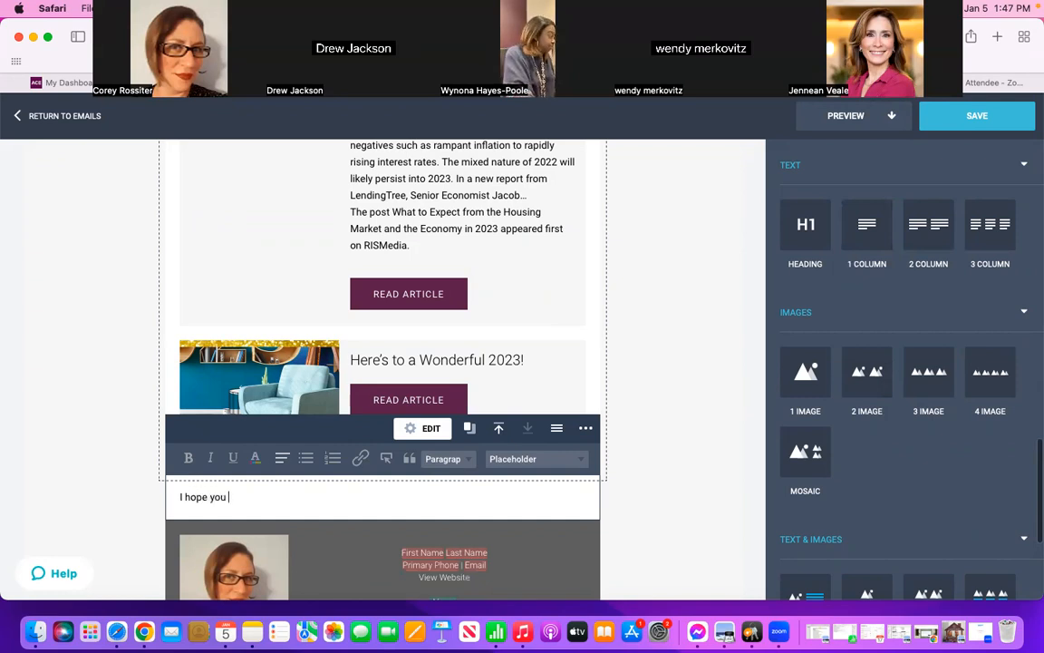
{"action": "type", "text": "I hope you found the abov"}
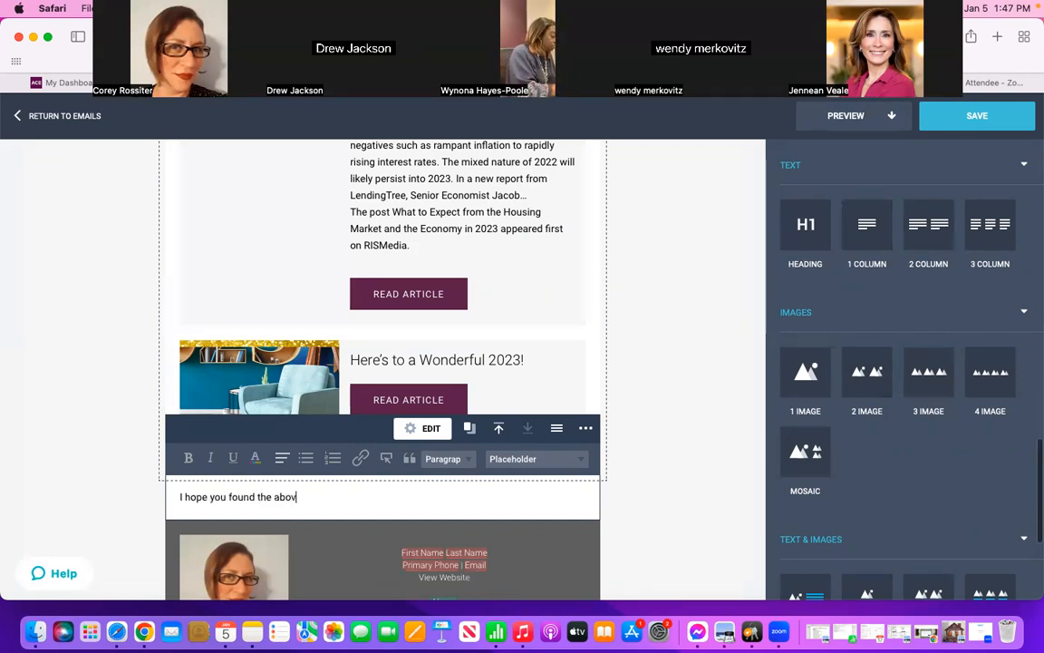
{"action": "type", "text": "e"}
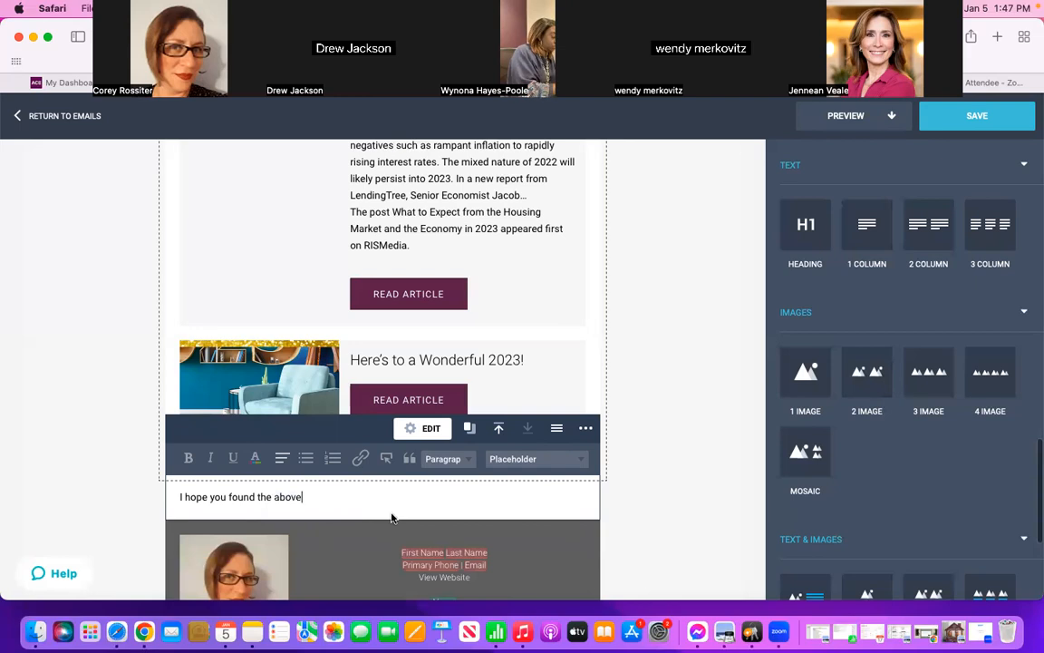
{"action": "left_click", "coordinate": [585, 429]}
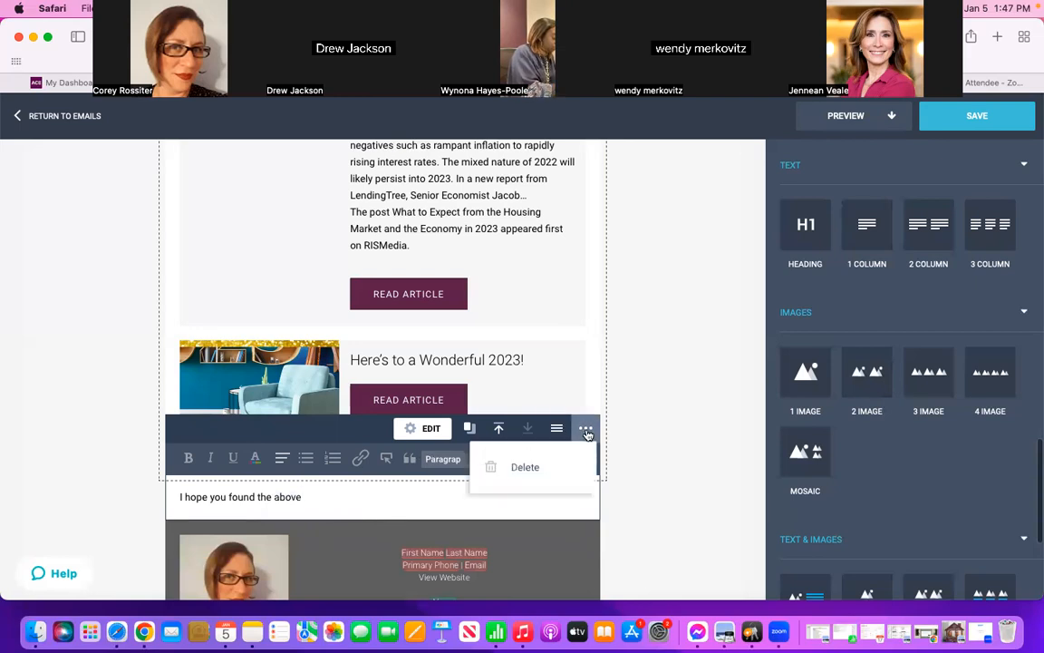
{"action": "left_click", "coordinate": [526, 467]}
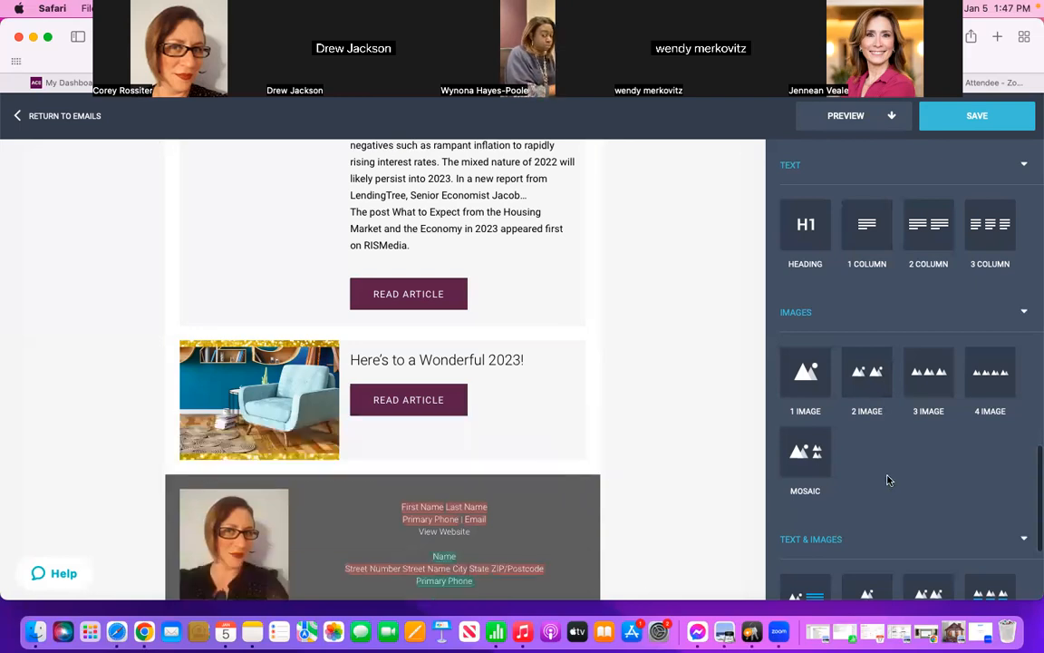
Step: Insert a 2X1 text and image block between the "Here's to a Wonderful 2023!" article and the email's signature footer
{"action": "scroll", "coordinate": [886, 478], "scroll_direction": "down", "scroll_amount": 4}
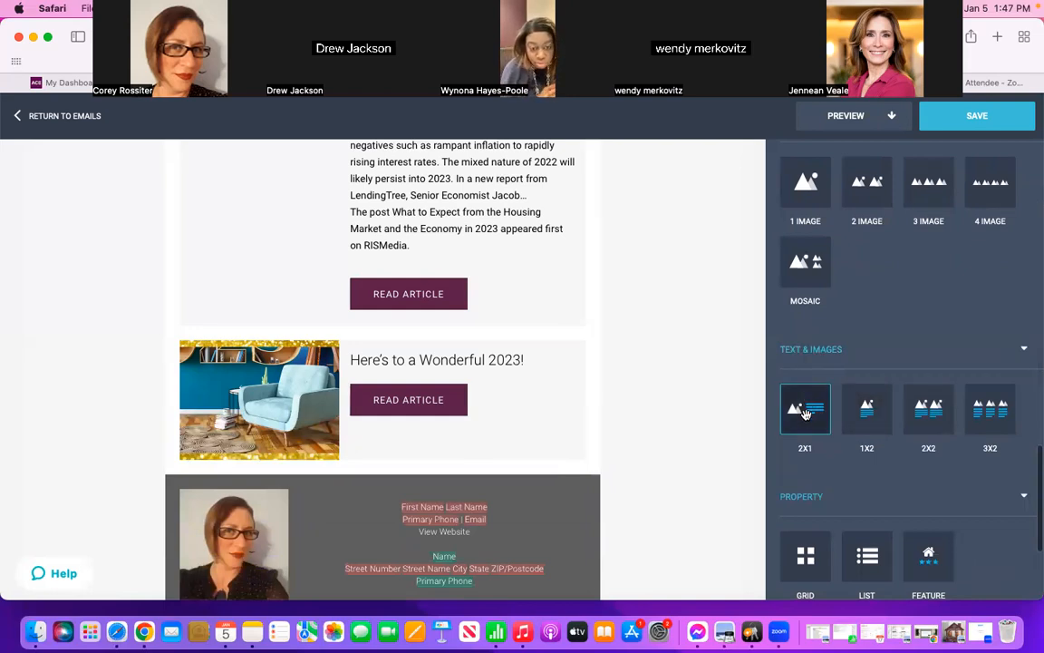
{"action": "mouse_move", "coordinate": [805, 414]}
{"action": "left_mouse_down"}
{"action": "mouse_move", "coordinate": [726, 372]}
{"action": "mouse_move", "coordinate": [562, 435]}
{"action": "mouse_move", "coordinate": [434, 469]}
{"action": "left_mouse_up"}
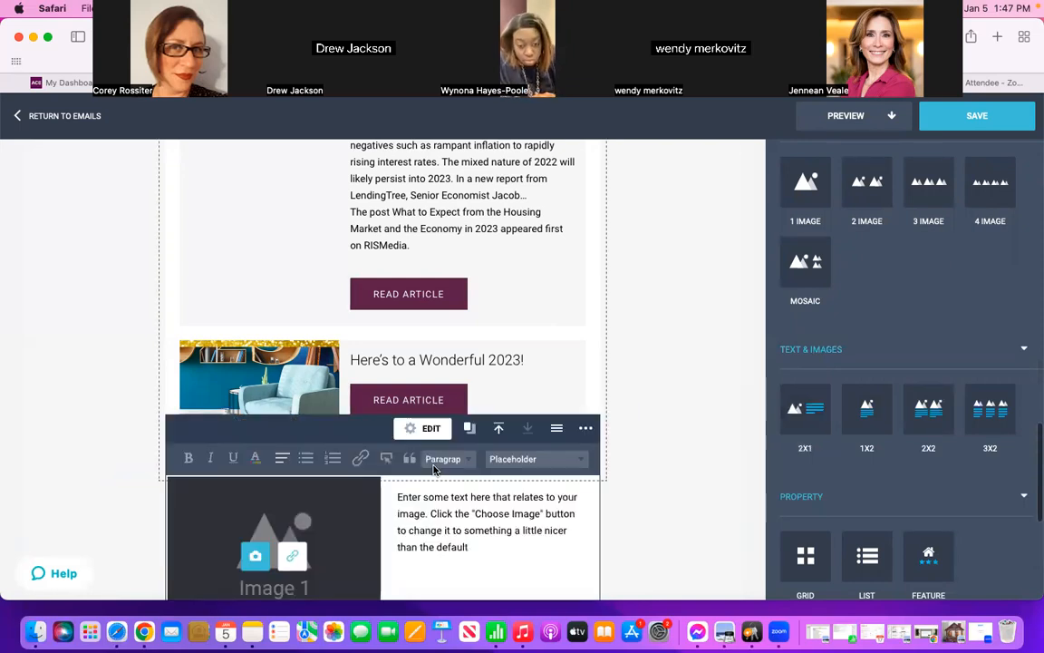
{"action": "scroll", "coordinate": [677, 388], "scroll_direction": "down", "scroll_amount": 2}
{"action": "scroll", "coordinate": [676, 388], "scroll_direction": "down", "scroll_amount": 2}
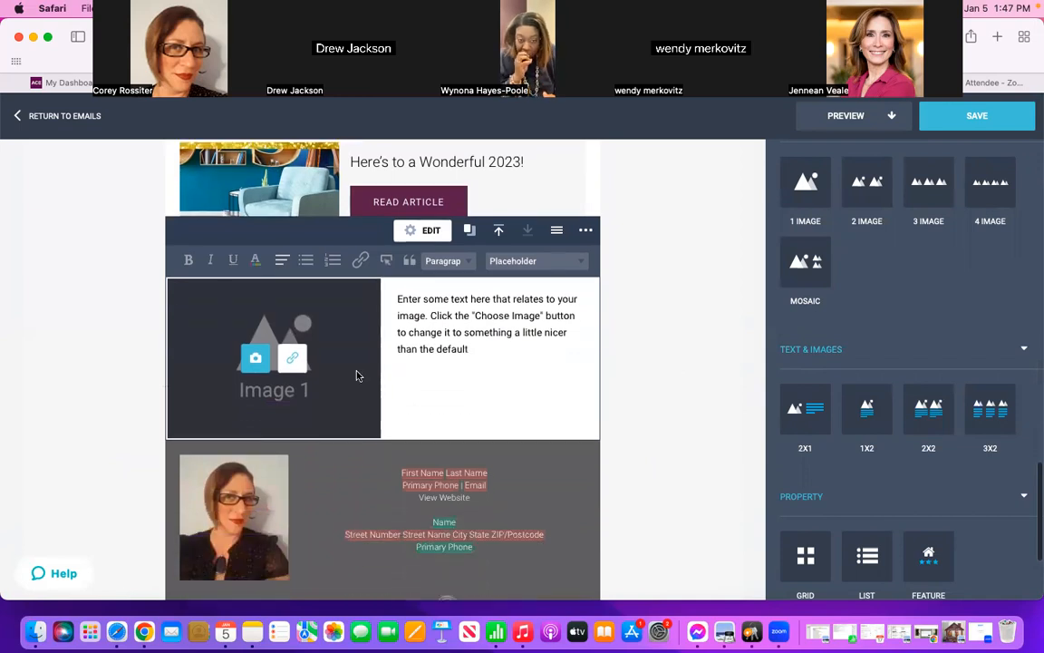
Step: Open the image picker for the new block's image placeholder and look through the images in My Images
{"action": "left_click", "coordinate": [253, 360]}
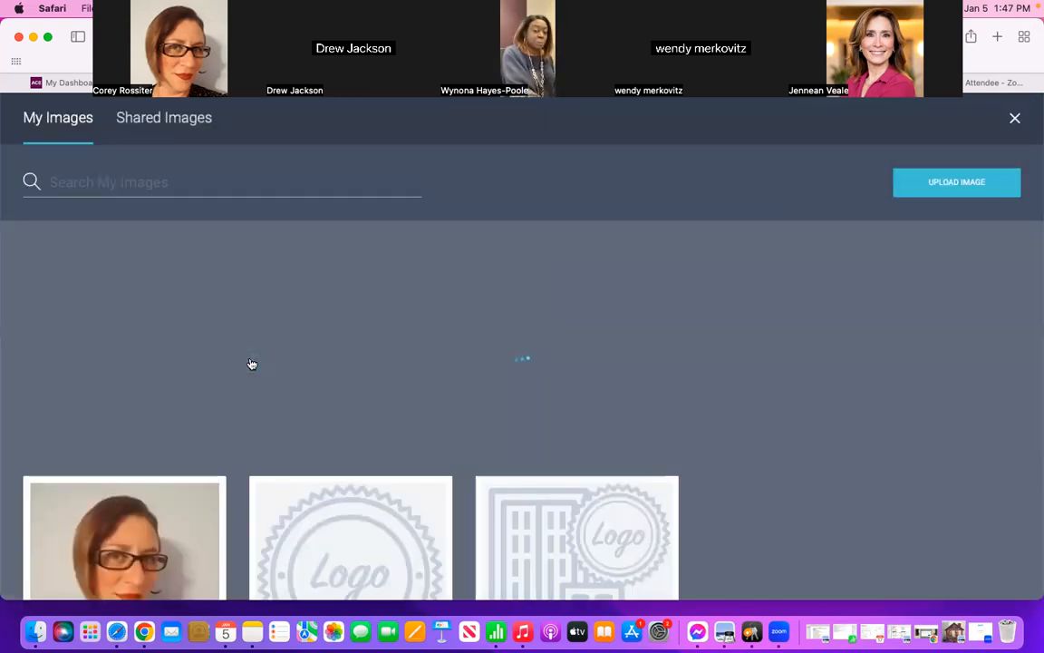
{"action": "scroll", "coordinate": [252, 363], "scroll_direction": "down", "scroll_amount": 3}
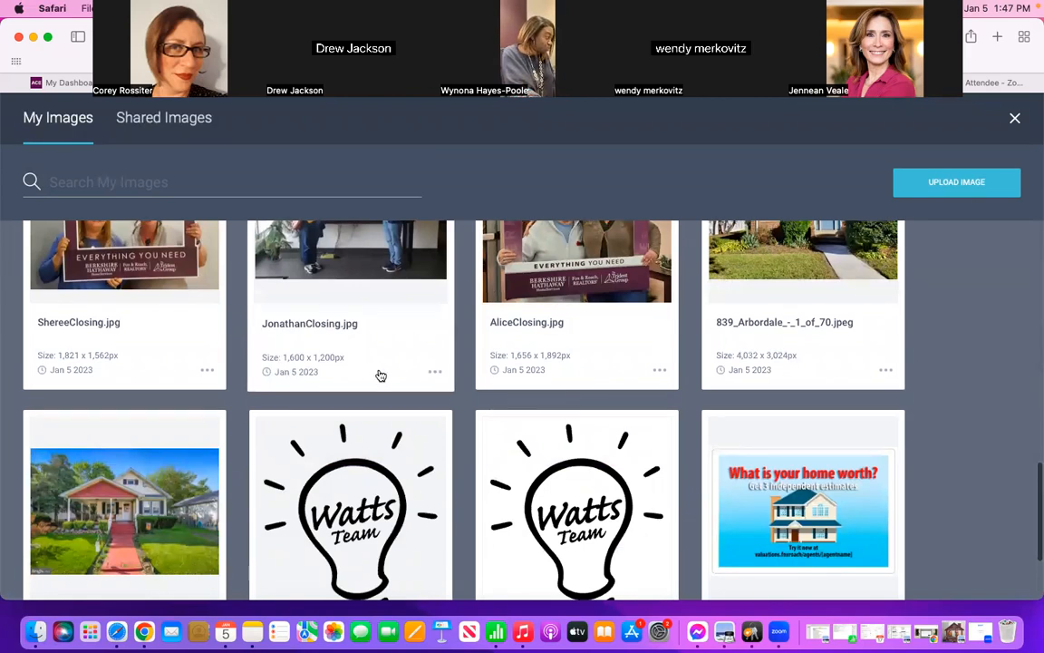
{"action": "scroll", "coordinate": [380, 376], "scroll_direction": "down", "scroll_amount": 3}
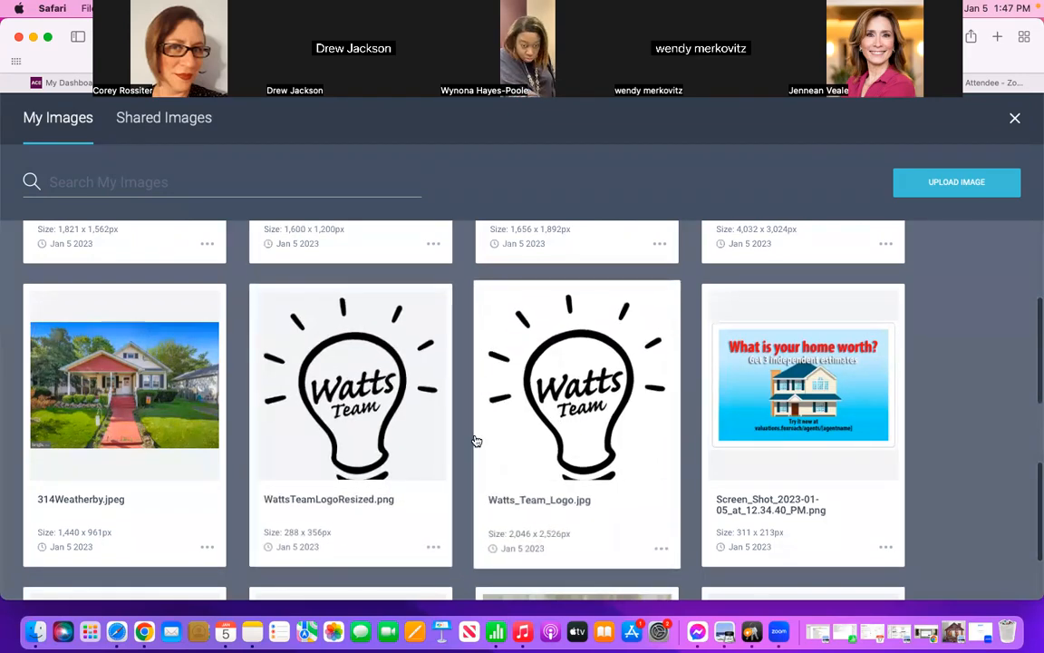
{"action": "scroll", "coordinate": [474, 440], "scroll_direction": "down", "scroll_amount": 5}
{"action": "scroll", "coordinate": [473, 440], "scroll_direction": "down", "scroll_amount": 3}
{"action": "scroll", "coordinate": [474, 440], "scroll_direction": "up", "scroll_amount": 6}
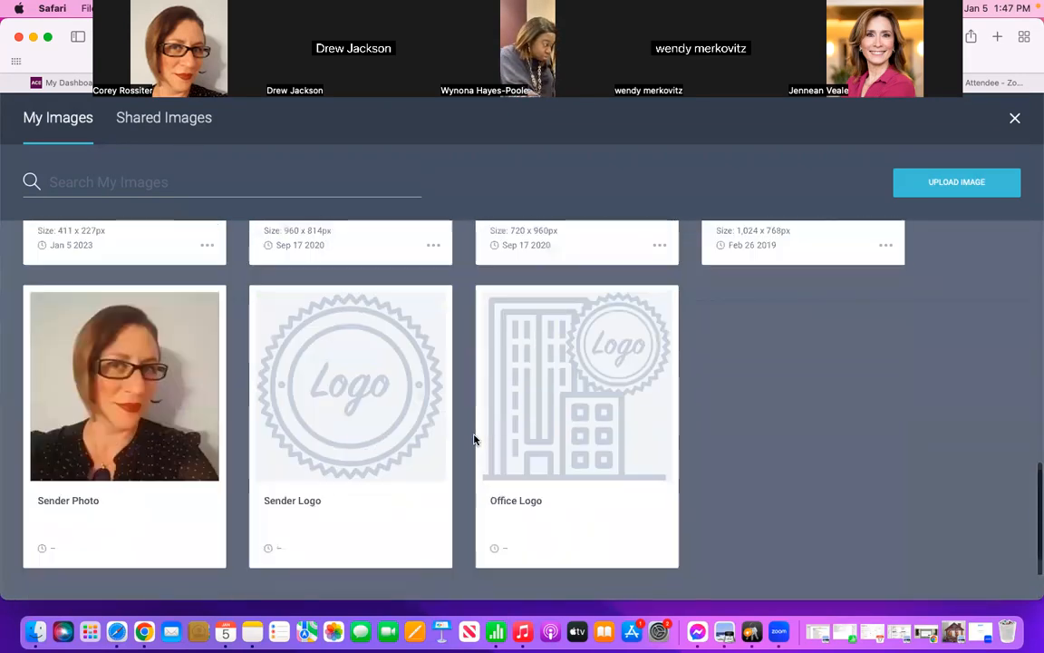
{"action": "scroll", "coordinate": [474, 440], "scroll_direction": "down", "scroll_amount": 10}
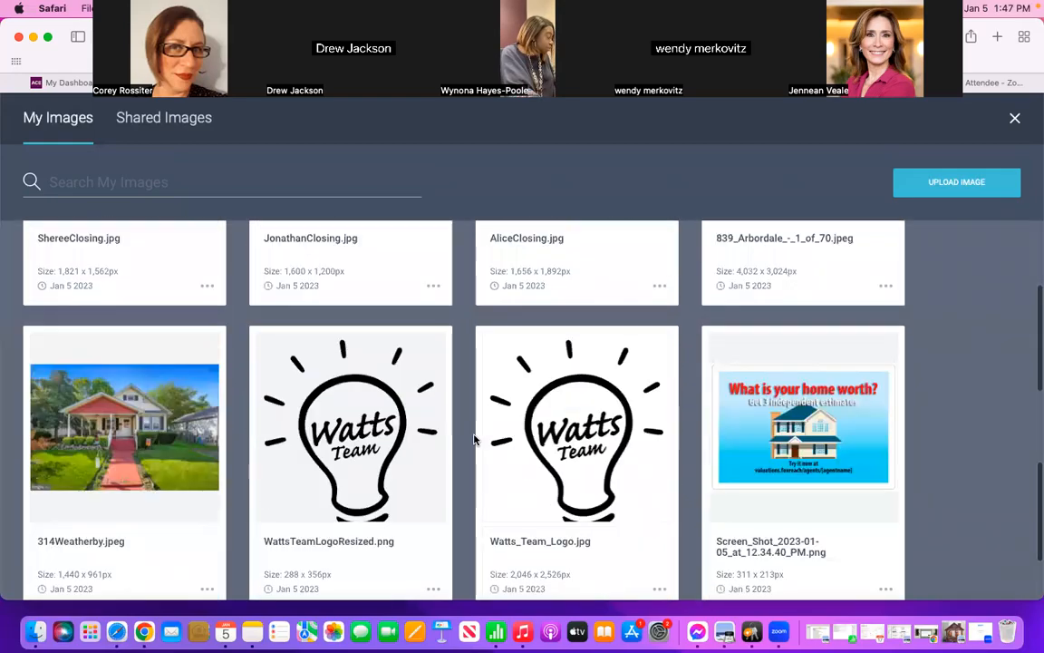
{"action": "scroll", "coordinate": [473, 439], "scroll_direction": "up", "scroll_amount": 10}
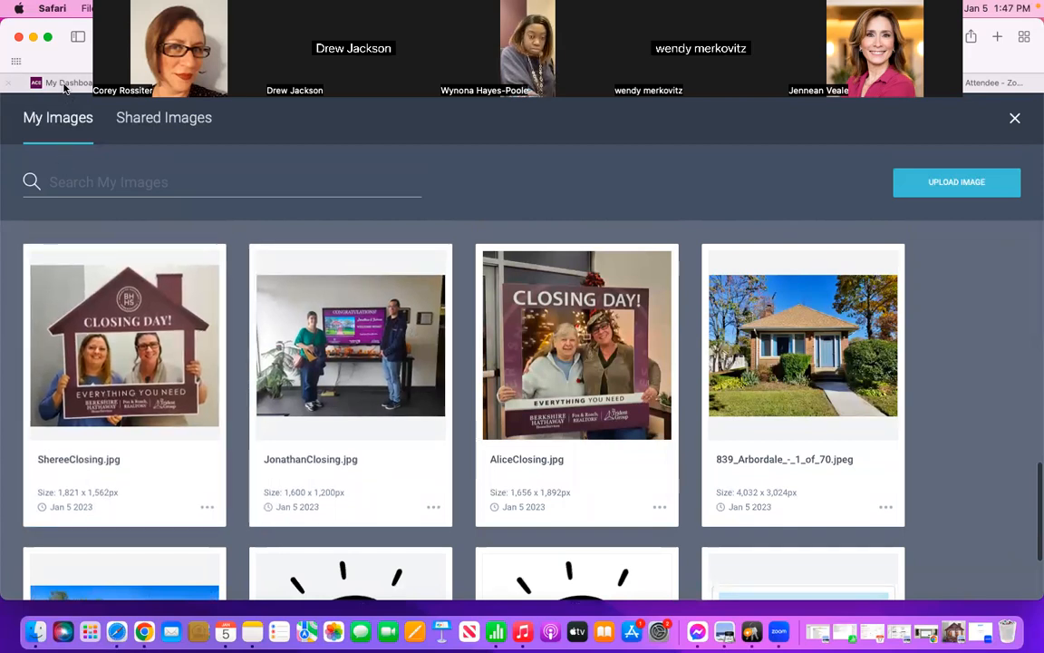
Step: Switch to the browser tab with the Social Security article and load Facebook in it
{"action": "mouse_move", "coordinate": [65, 88]}
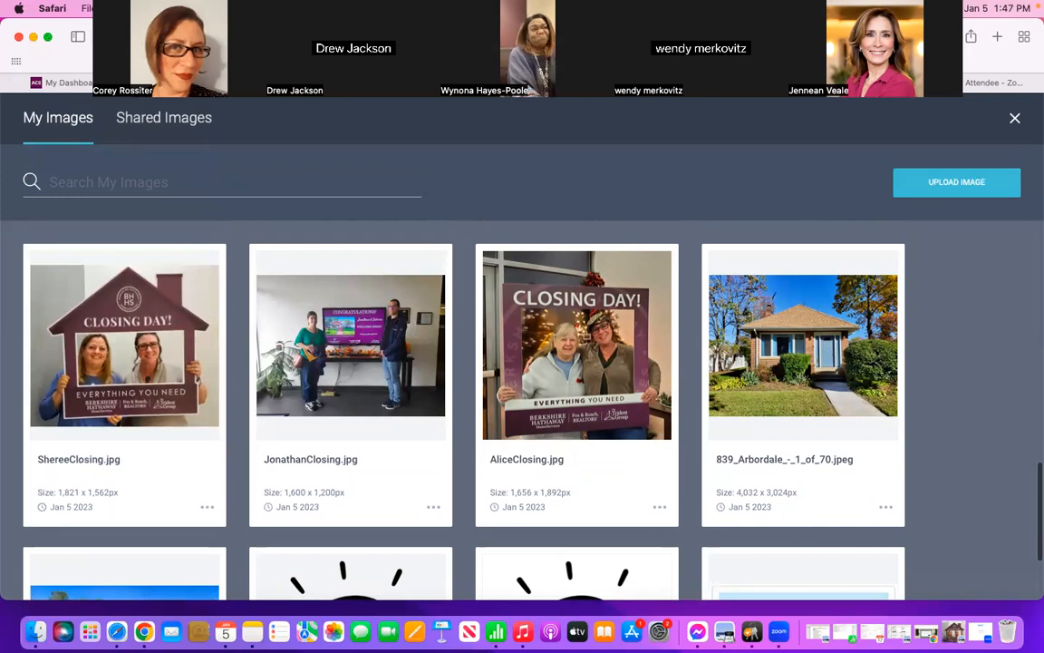
{"action": "left_click_drag", "start_coordinate": [408, 45], "coordinate": [683, 161]}
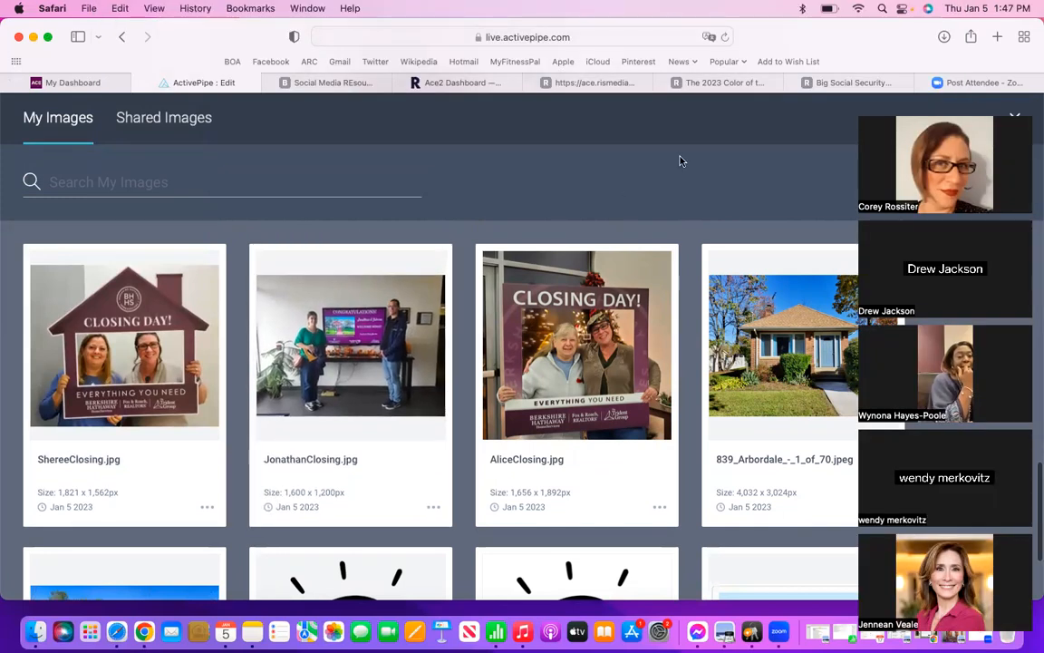
{"action": "left_click", "coordinate": [829, 82]}
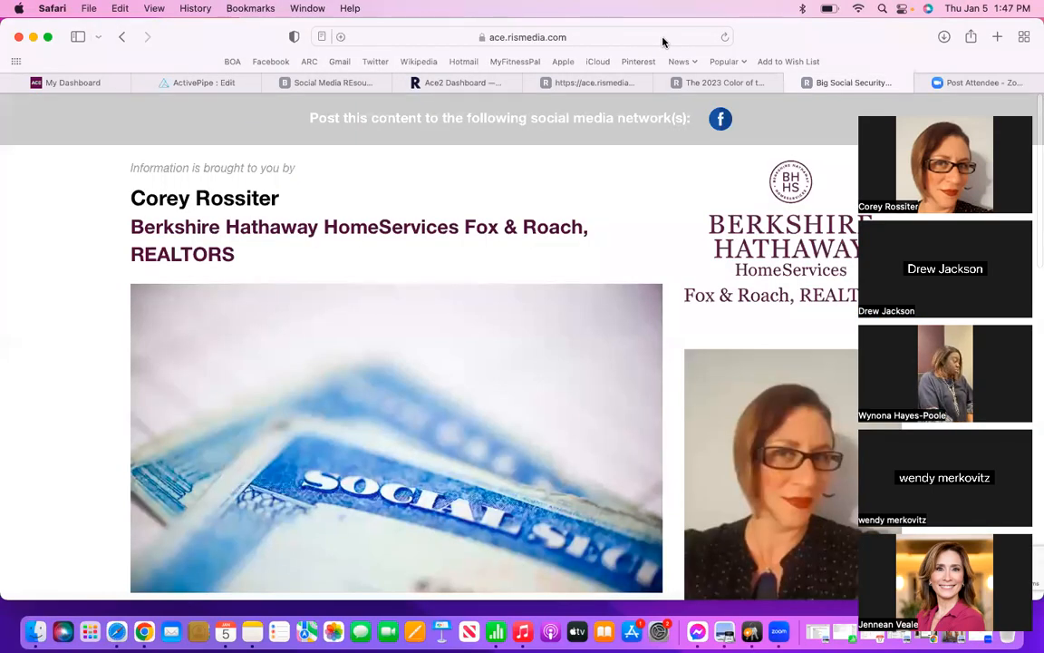
{"action": "left_click", "coordinate": [663, 38]}
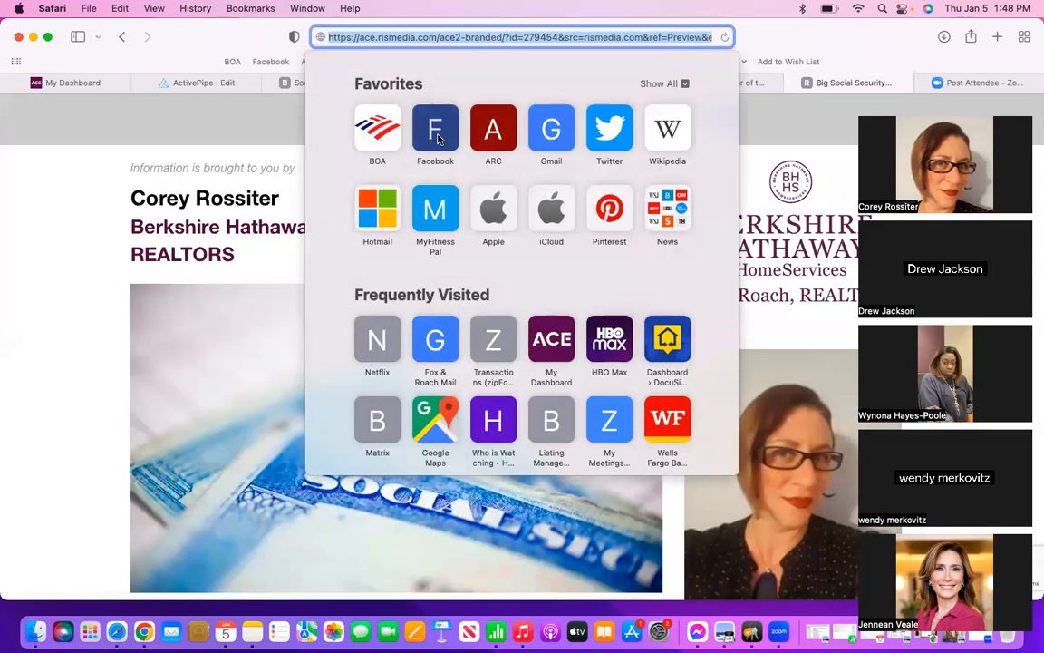
{"action": "left_click", "coordinate": [436, 131]}
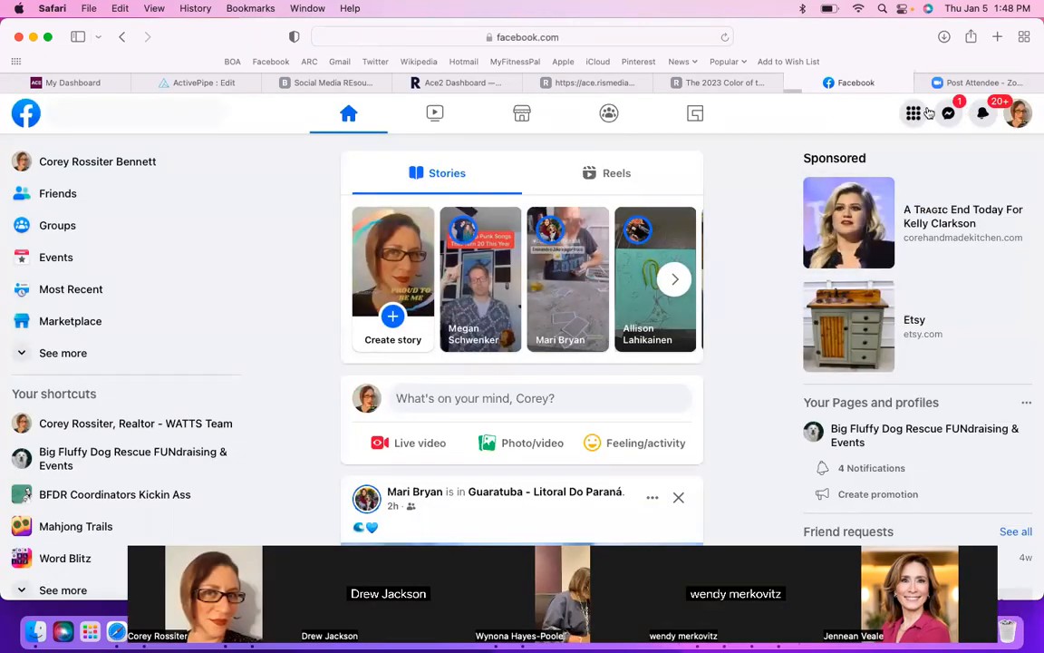
Step: Download the QR code image from the Facebook Messenger chat with your own account
{"action": "left_click", "coordinate": [948, 112]}
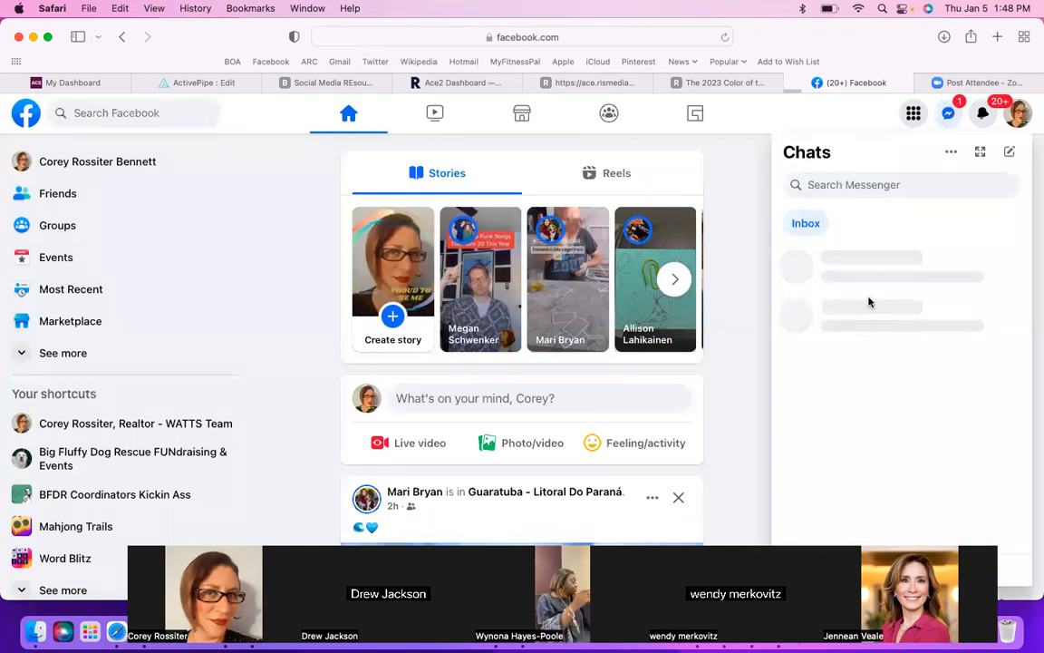
{"action": "left_click", "coordinate": [865, 280]}
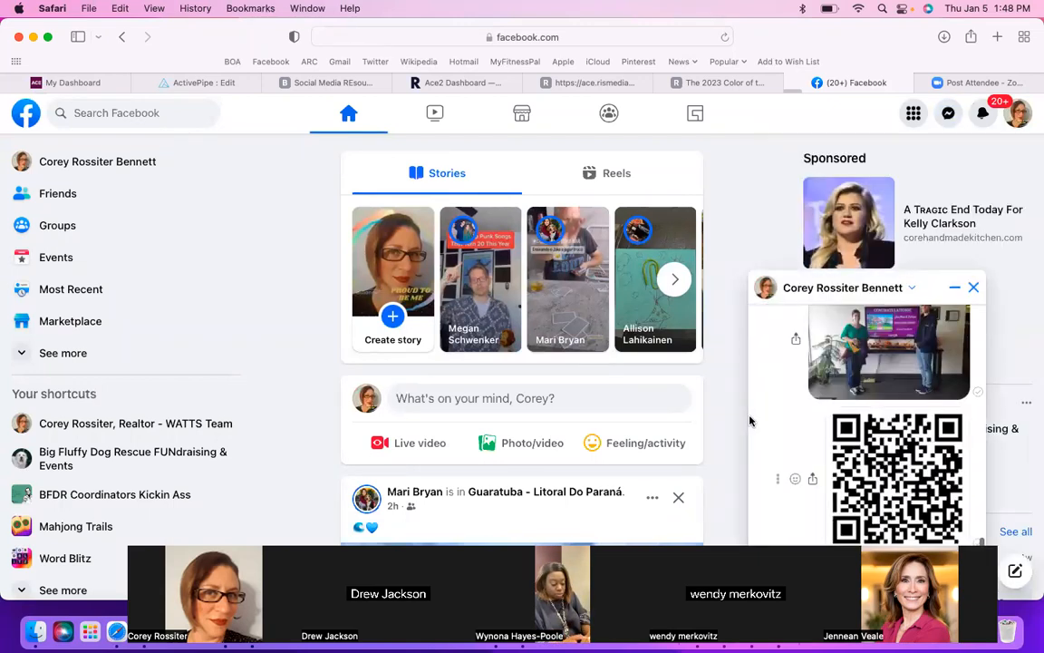
{"action": "left_click", "coordinate": [919, 479]}
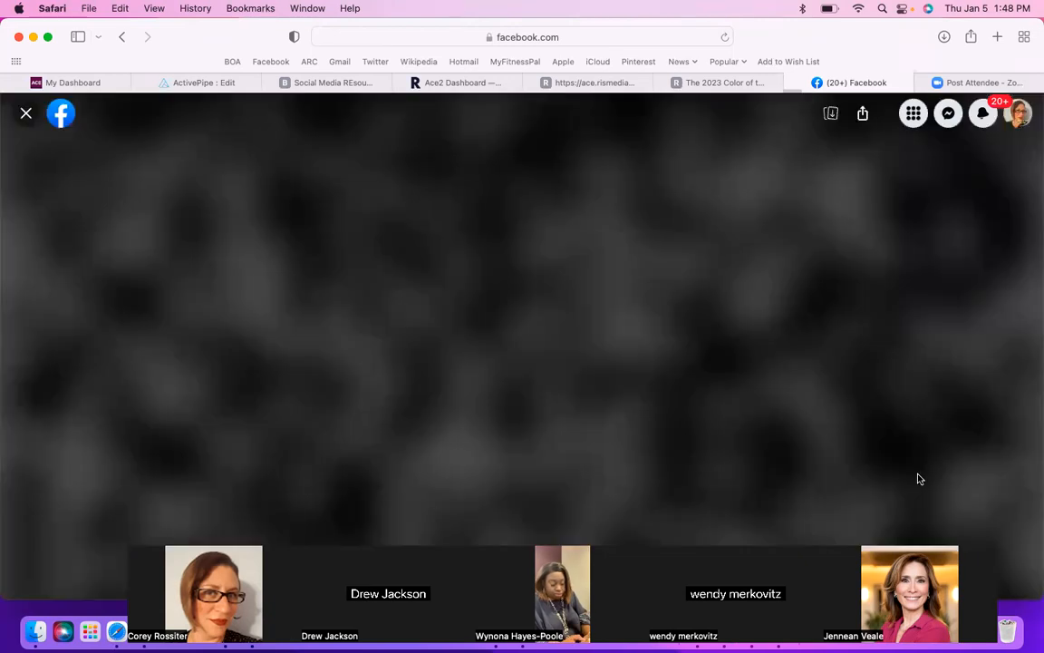
{"action": "left_click", "coordinate": [830, 114]}
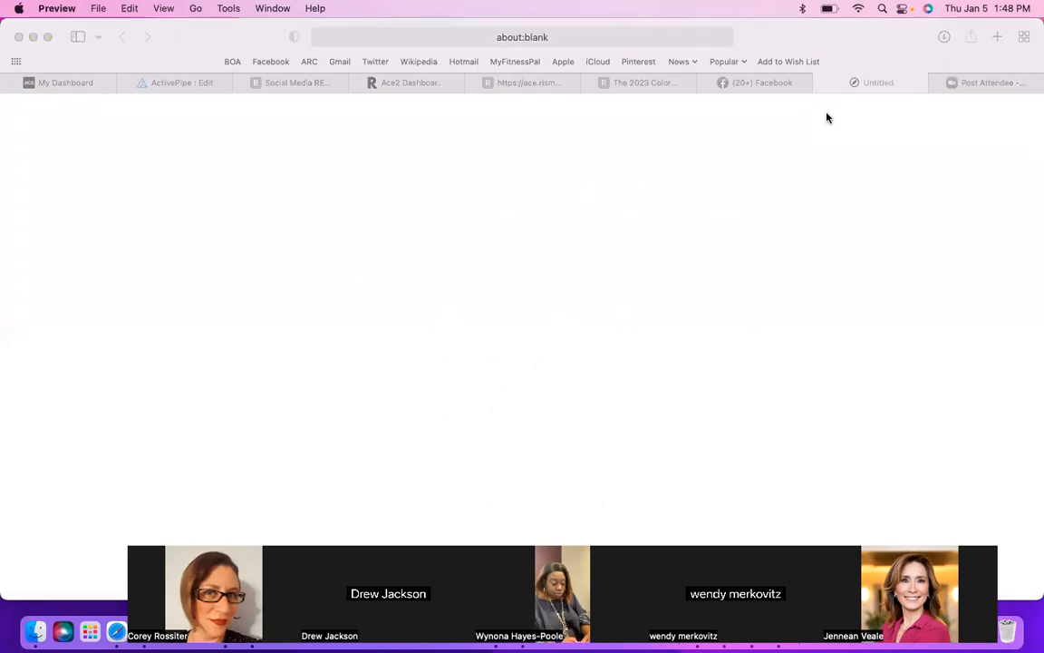
Step: Rename the downloaded QR code image to DigitalBusinessCardQR.png and close it
{"action": "left_click", "coordinate": [98, 8]}
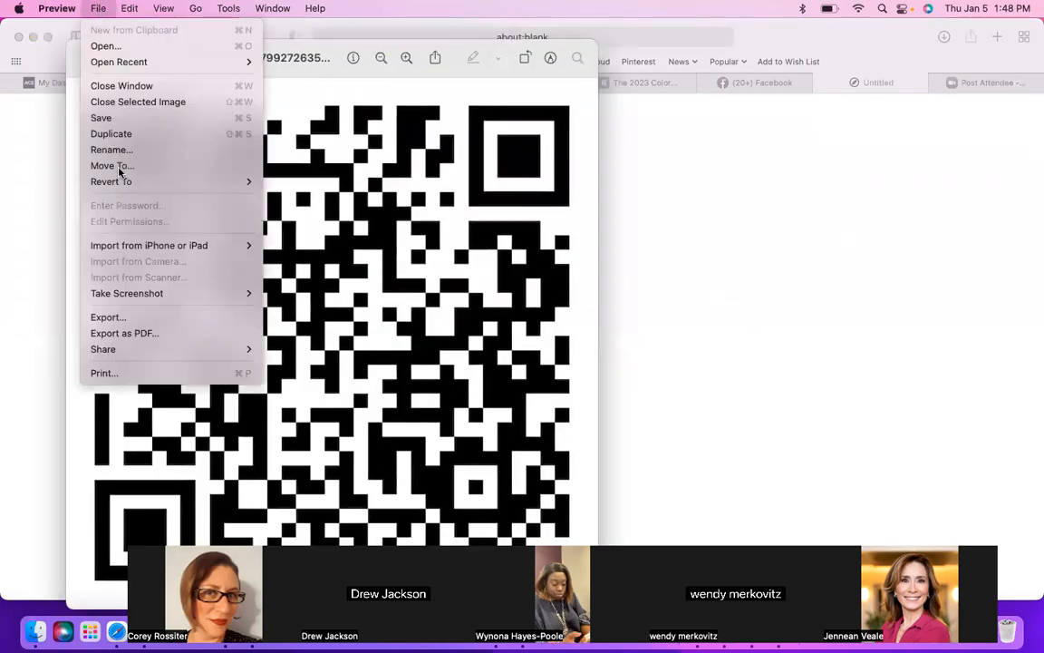
{"action": "left_click", "coordinate": [113, 150]}
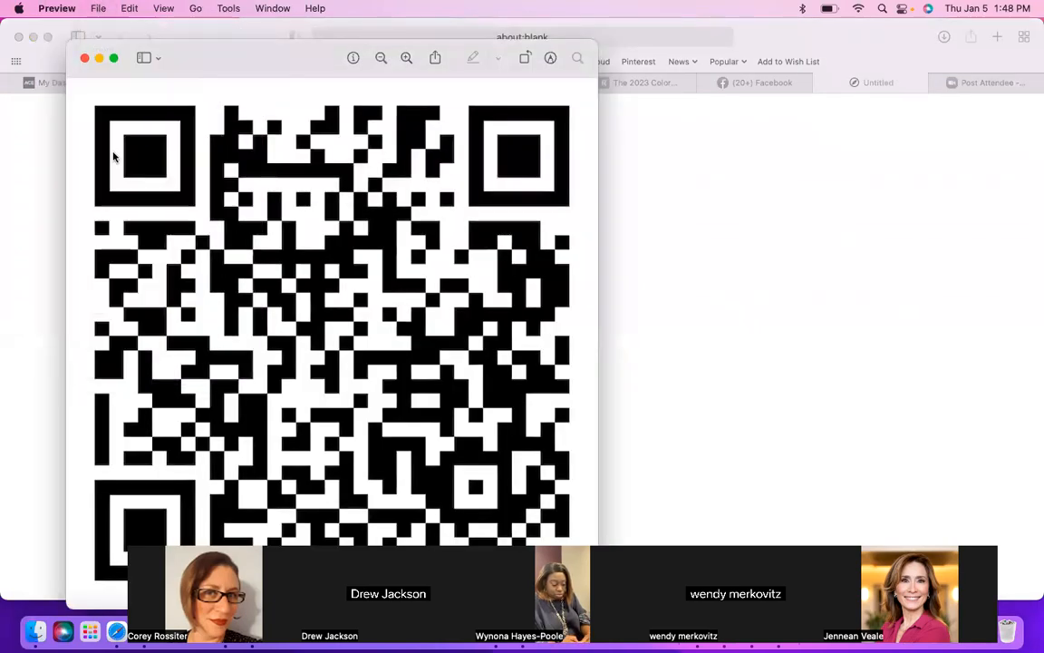
{"action": "left_click", "coordinate": [98, 8]}
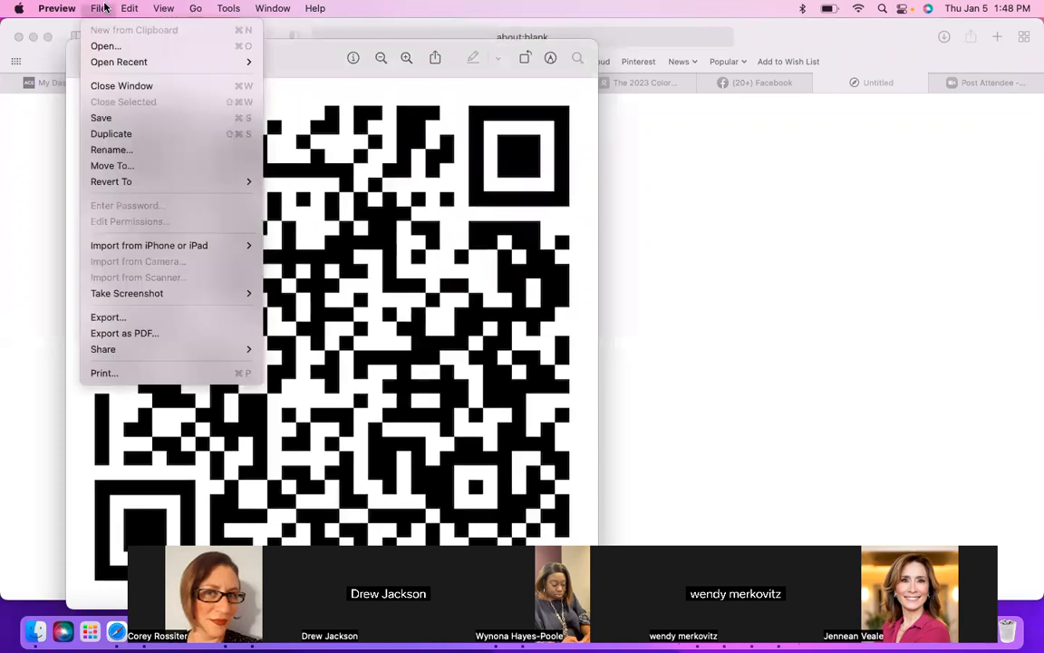
{"action": "left_click", "coordinate": [116, 149]}
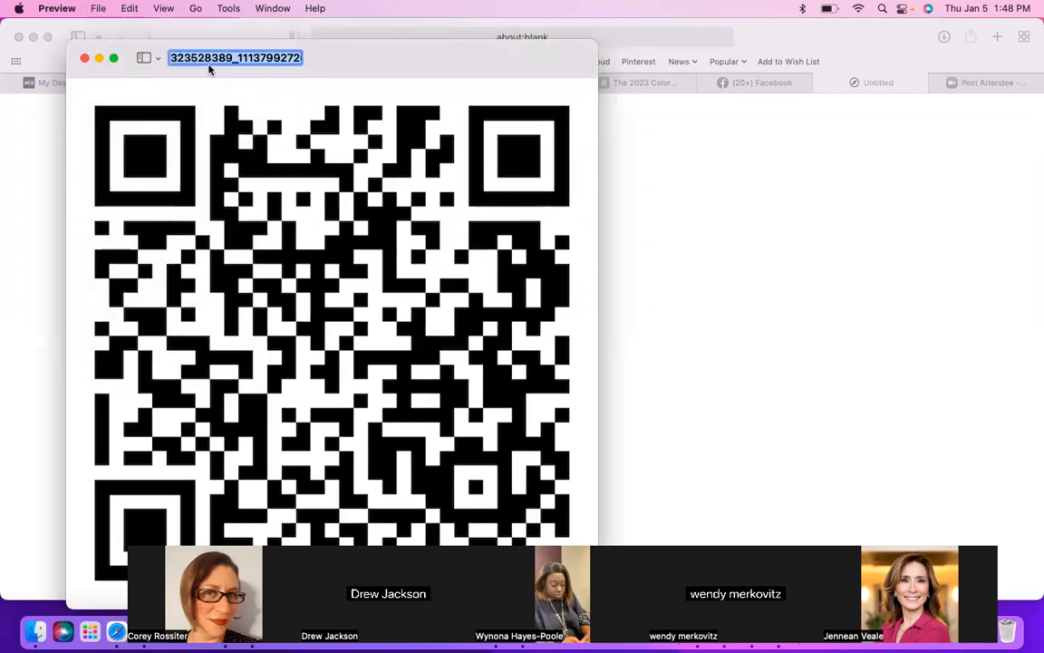
{"action": "type", "text": "Digital"}
{"action": "type", "text": "BusinessCard"}
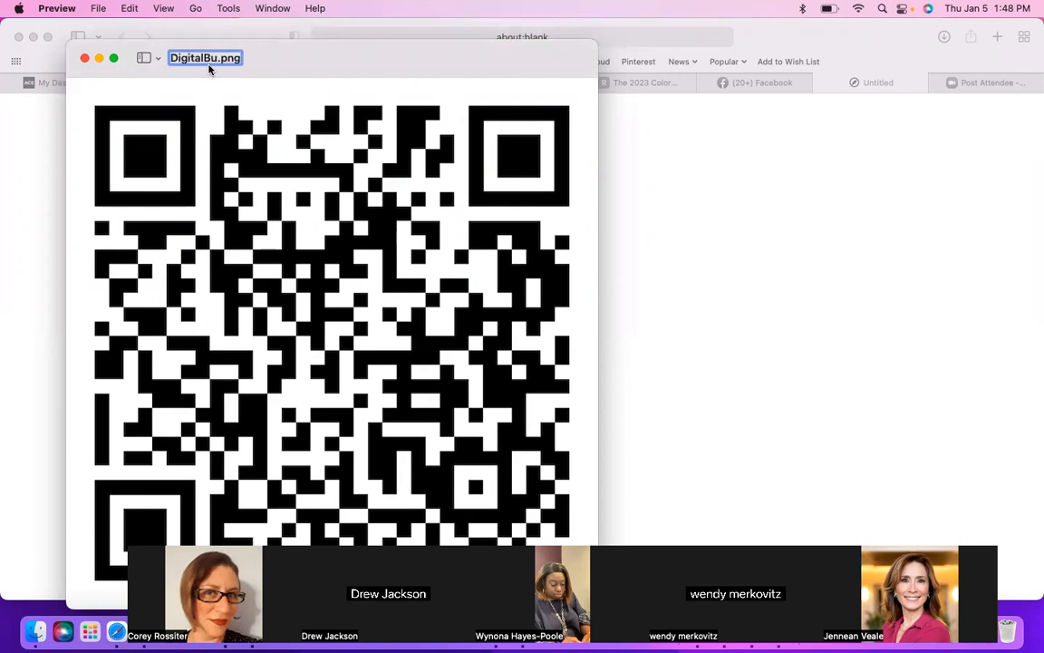
{"action": "type", "text": "Q"}
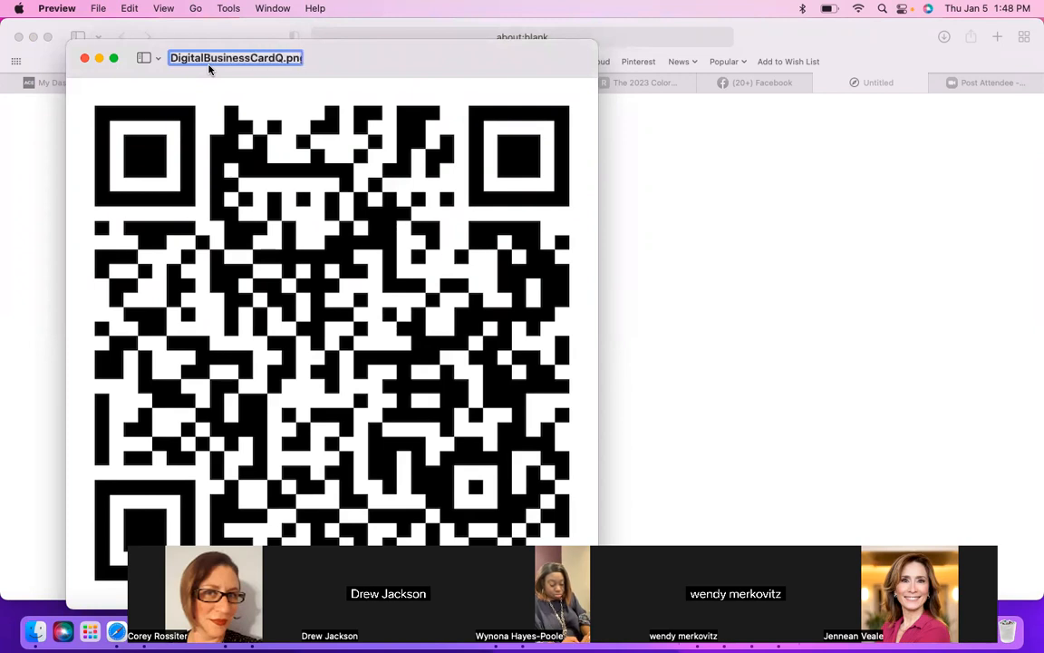
{"action": "type", "text": "R"}
{"action": "key", "text": "Return"}
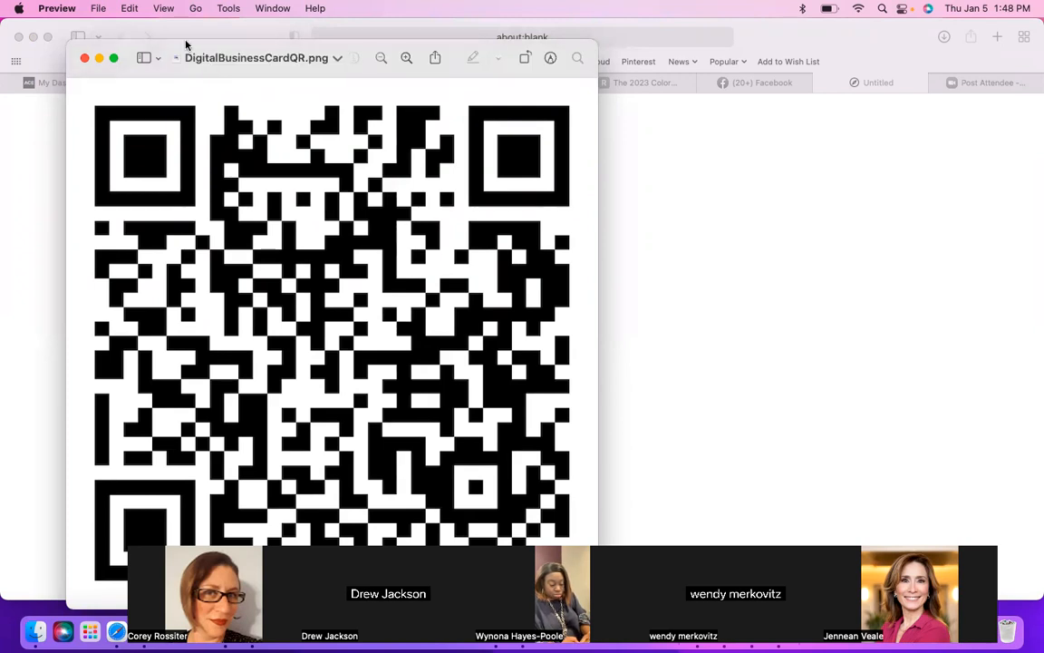
{"action": "left_click", "coordinate": [83, 60]}
Step: Back in ActivePipe, upload DigitalBusinessCardQR.png from Downloads to My Images and place it in the new 2X1 block
{"action": "left_click", "coordinate": [174, 83]}
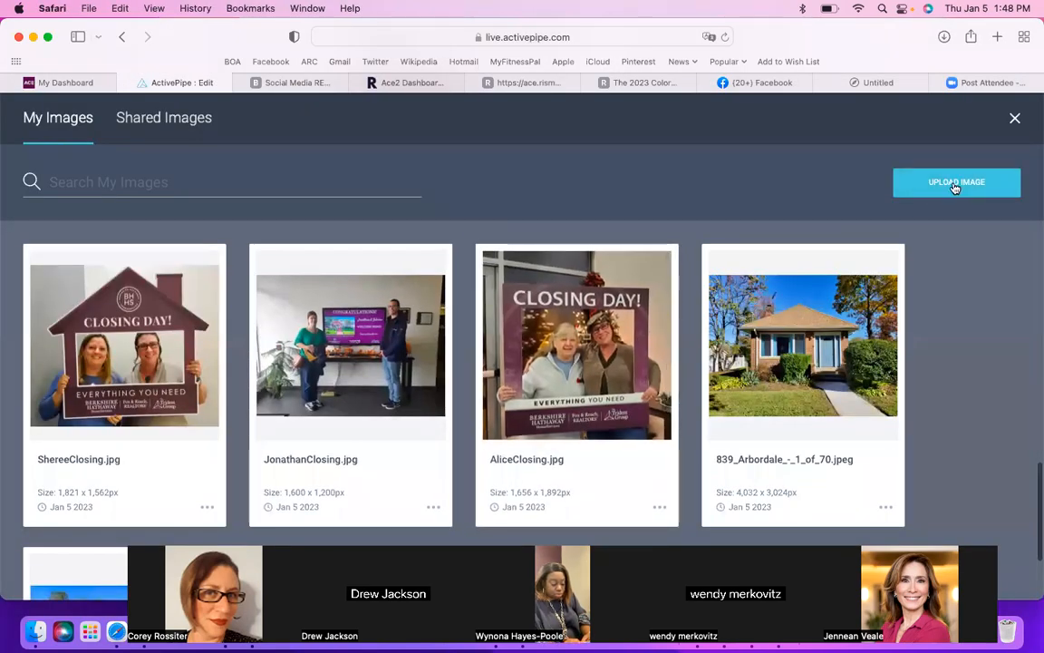
{"action": "left_click", "coordinate": [955, 184]}
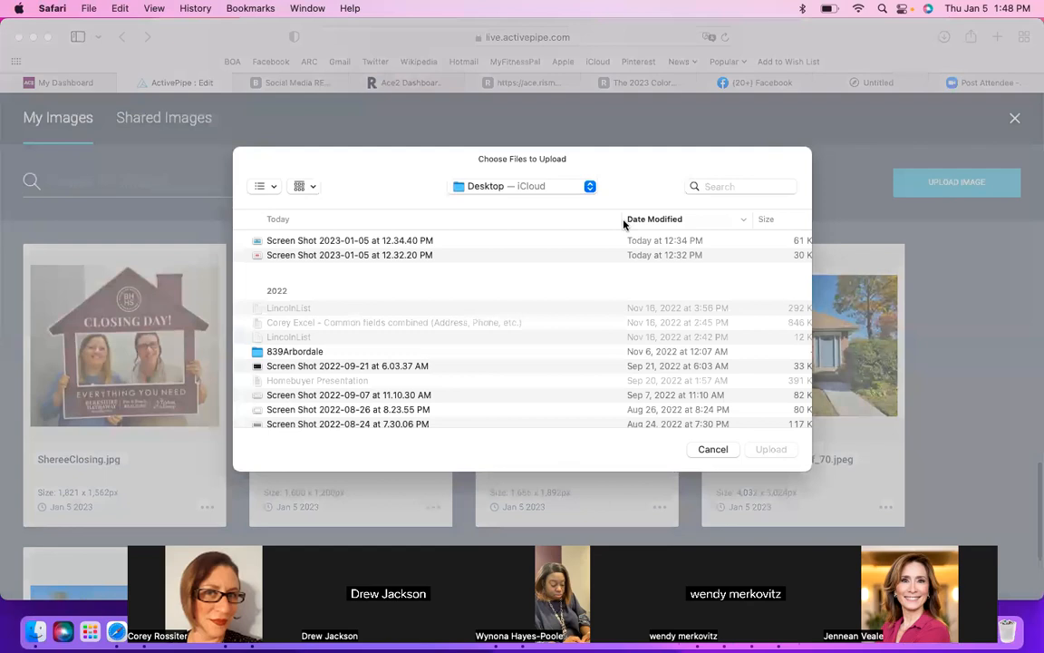
{"action": "left_click", "coordinate": [518, 187]}
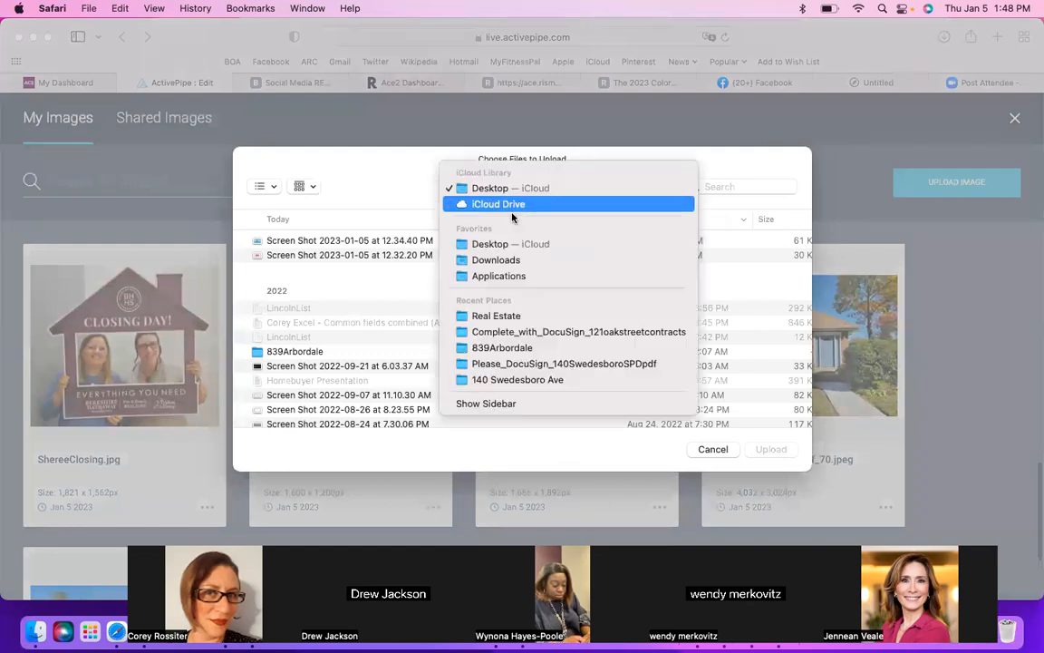
{"action": "left_click", "coordinate": [510, 260]}
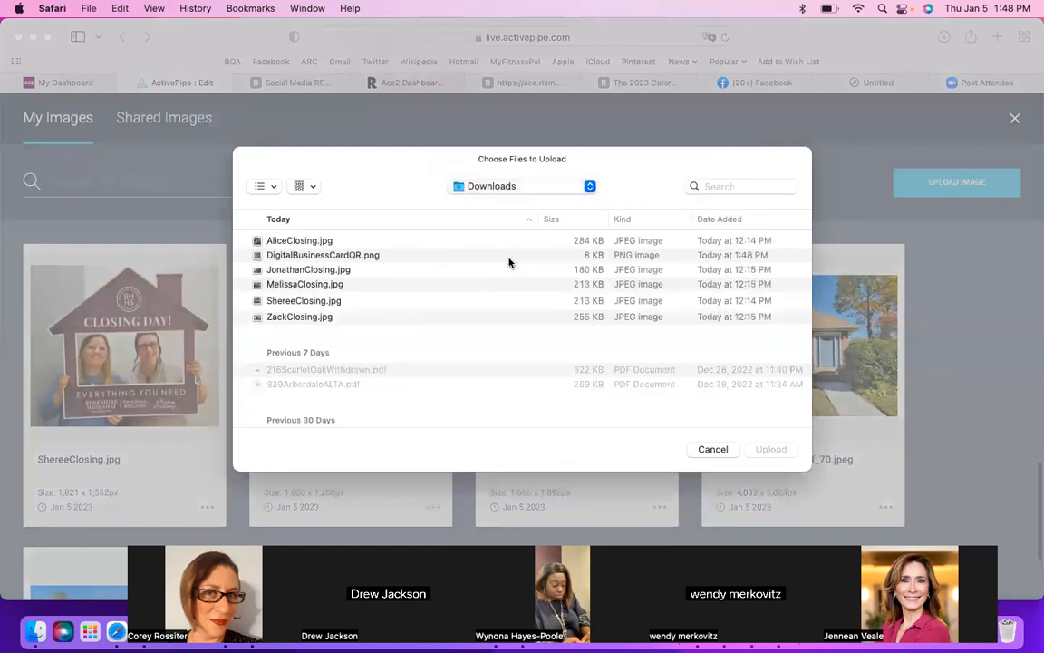
{"action": "left_click", "coordinate": [376, 256]}
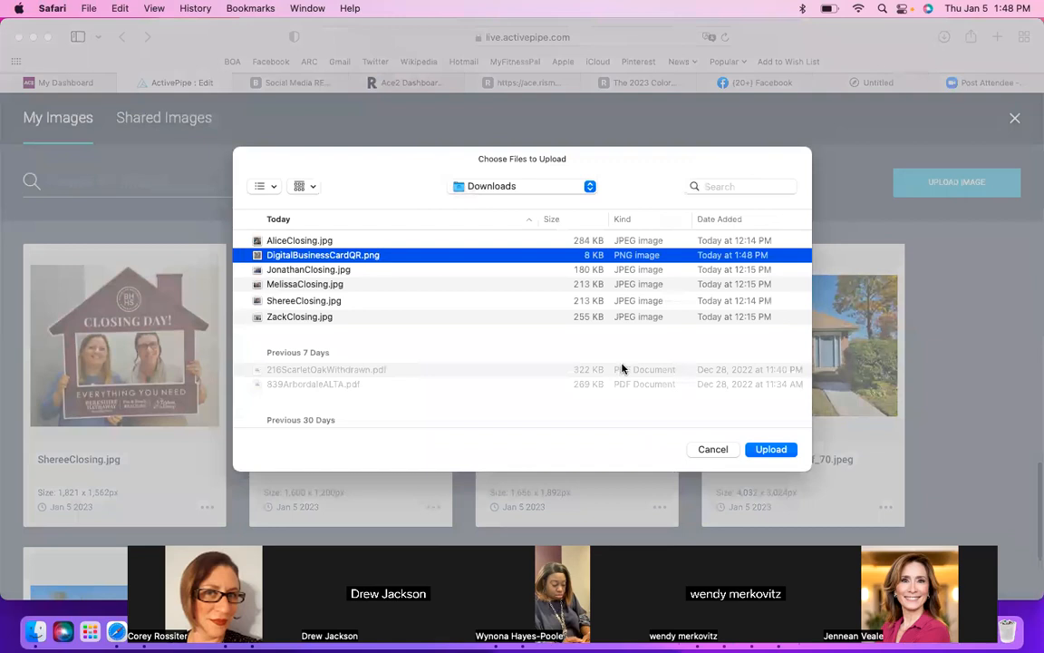
{"action": "left_click", "coordinate": [772, 450]}
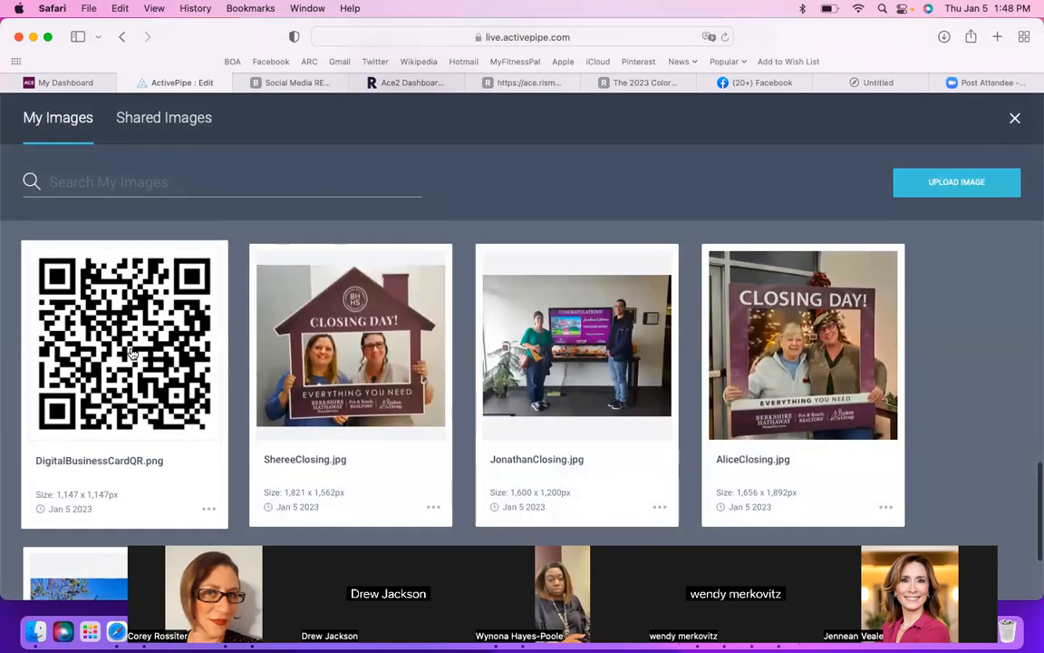
{"action": "left_click", "coordinate": [132, 352]}
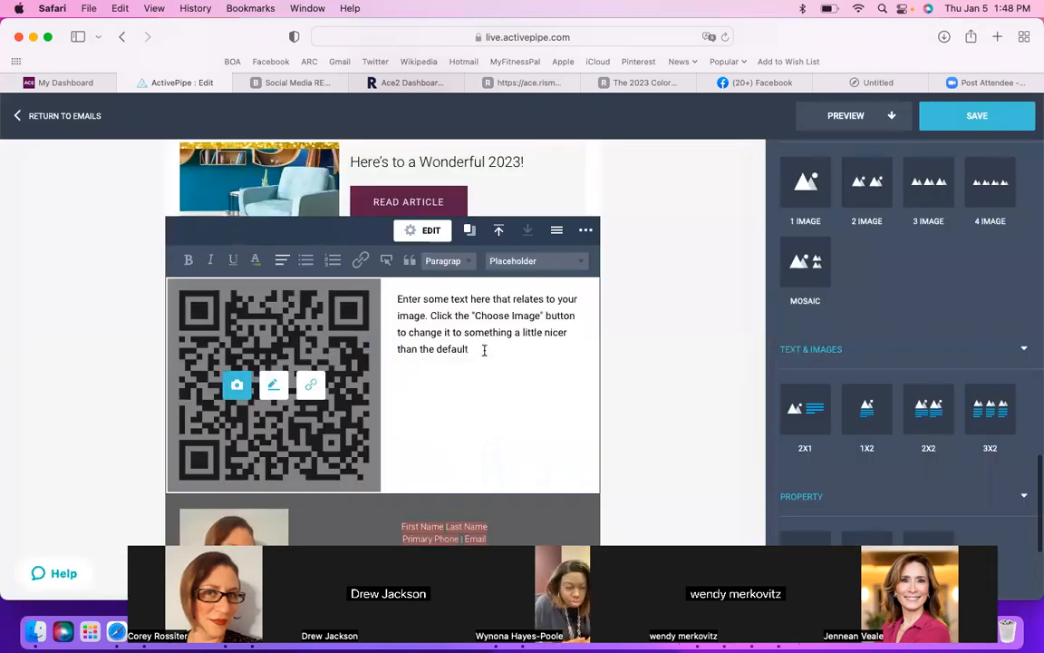
Step: Replace the placeholder text beside the QR code with "I hope you found the above information helpful!"
{"action": "left_click_drag", "start_coordinate": [484, 351], "coordinate": [398, 299]}
{"action": "key", "text": "BackSpace"}
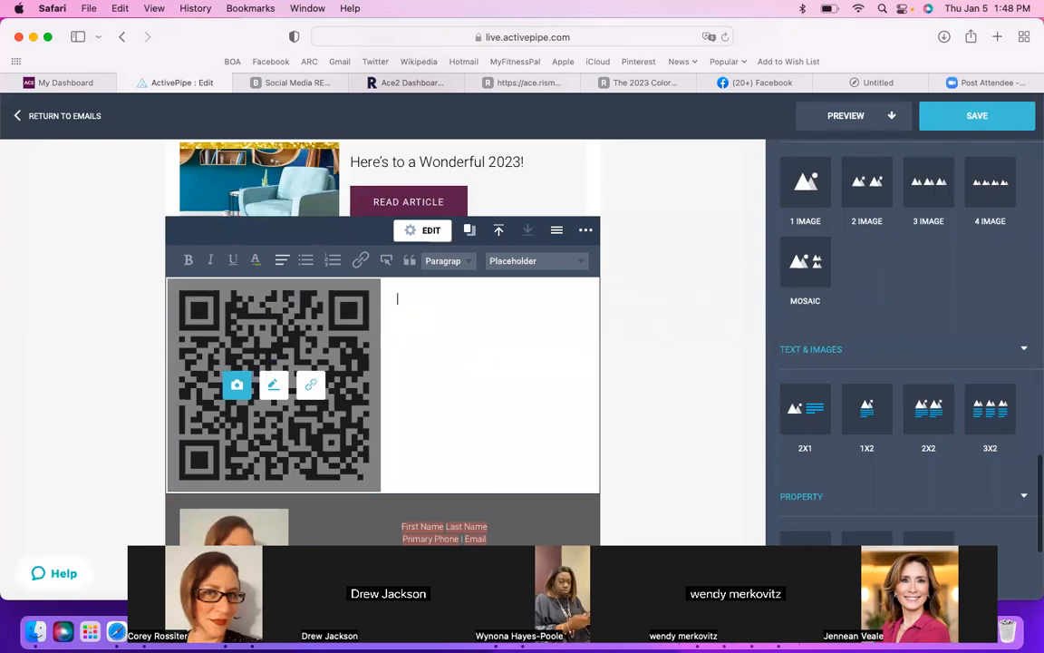
{"action": "type", "text": "I hope "}
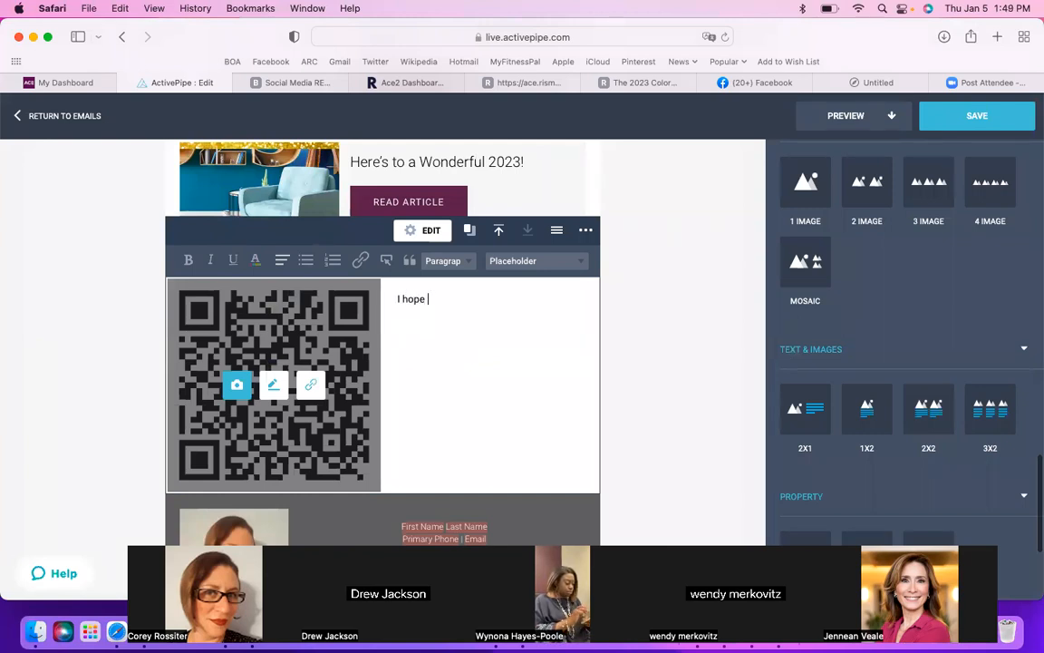
{"action": "type", "text": "you found the aboave "}
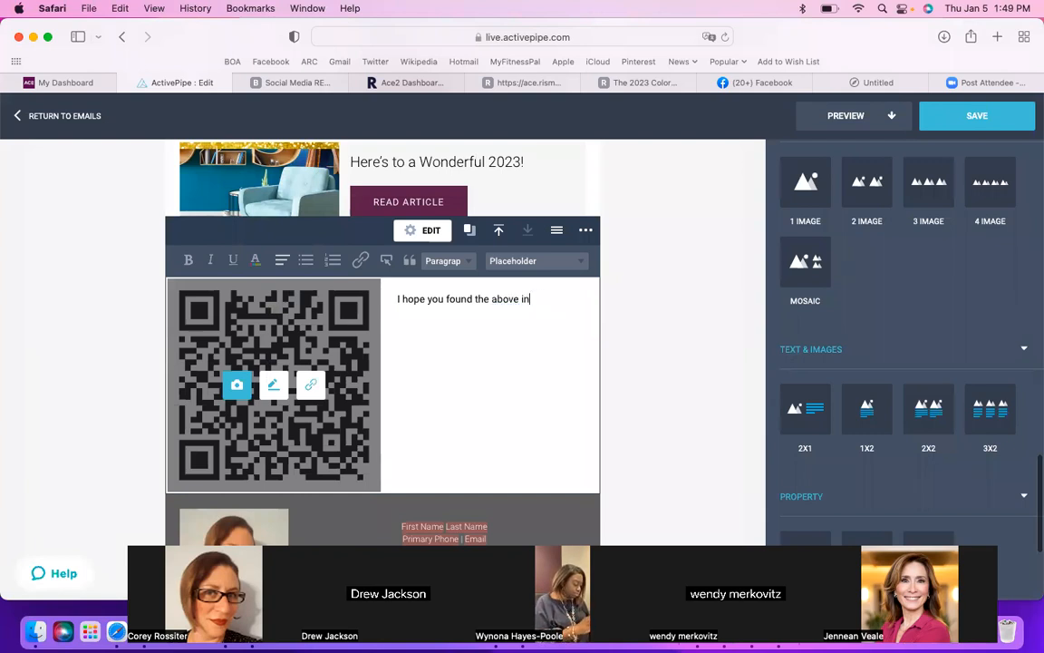
{"action": "type", "text": "information hel"}
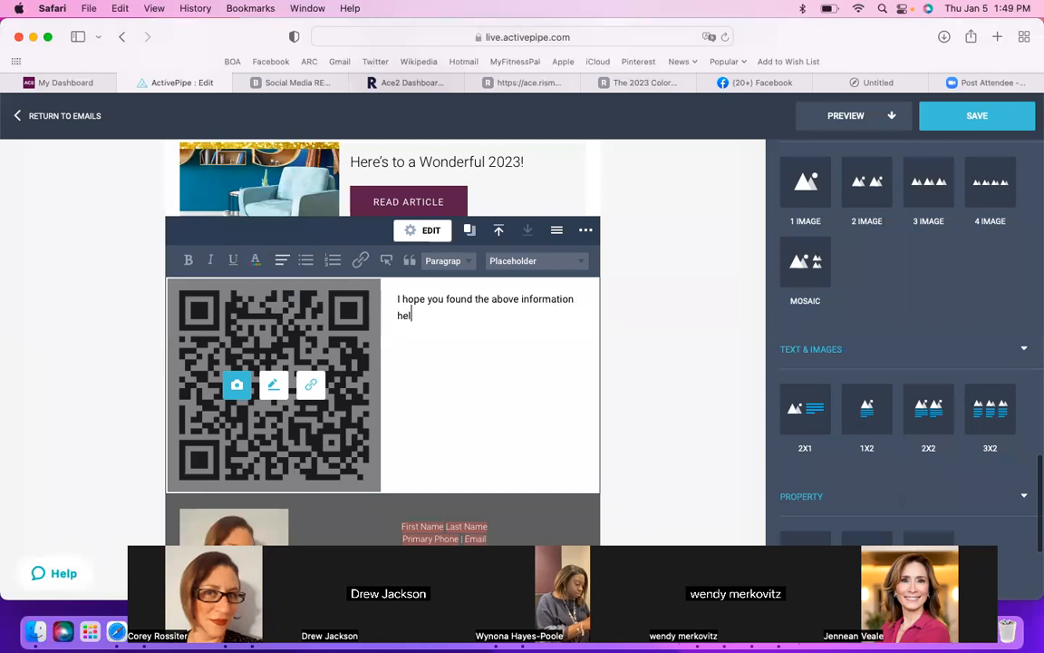
{"action": "type", "text": "pful! Thank you ag"}
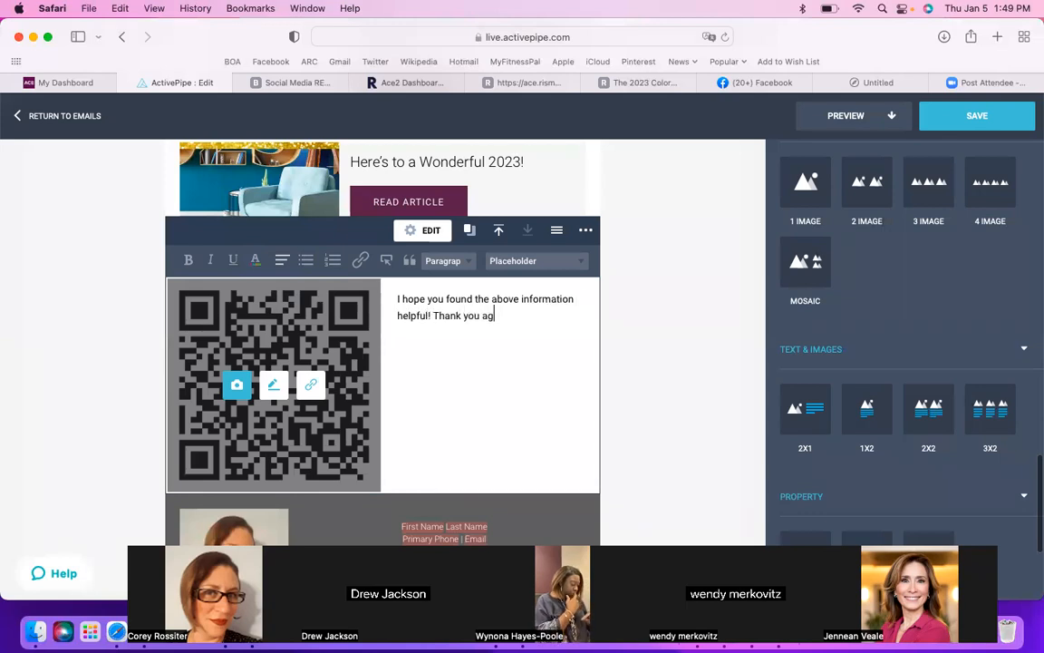
{"action": "type", "text": "ain for all of your support in 2022!"}
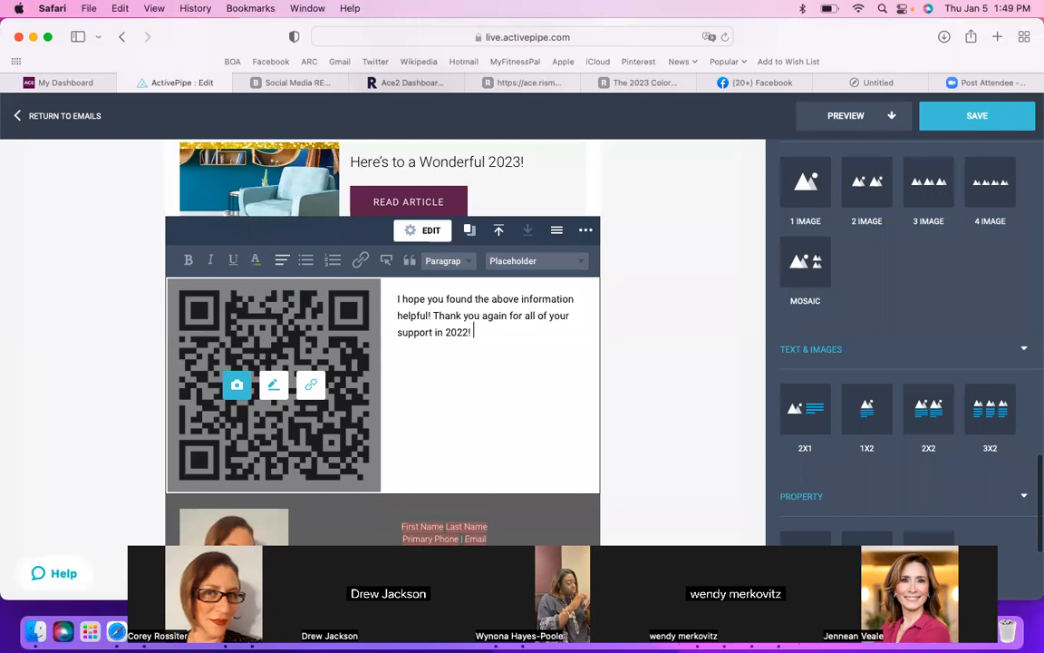
{"action": "type", "text": " Here's to looking forward to"}
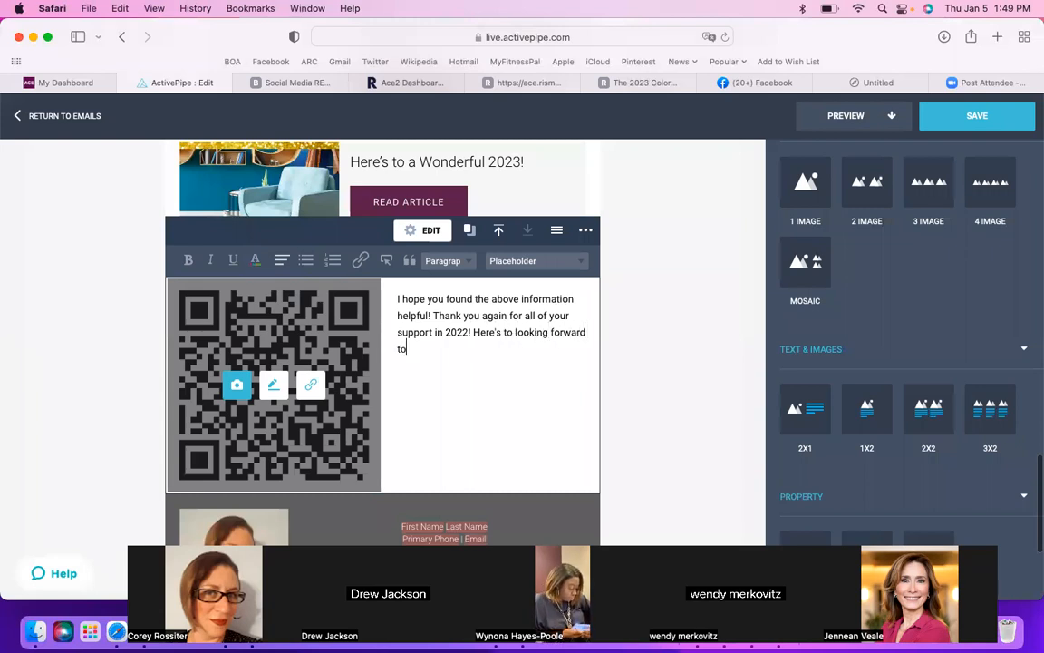
{"action": "type", "text": "great year"}
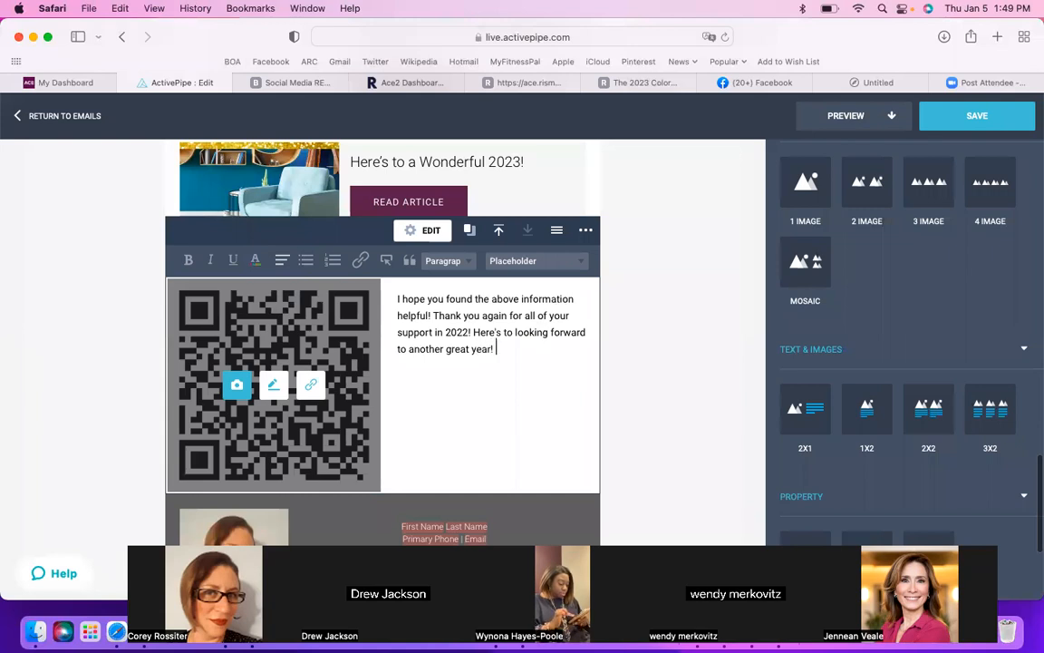
{"action": "type", "text": "! Please sta"}
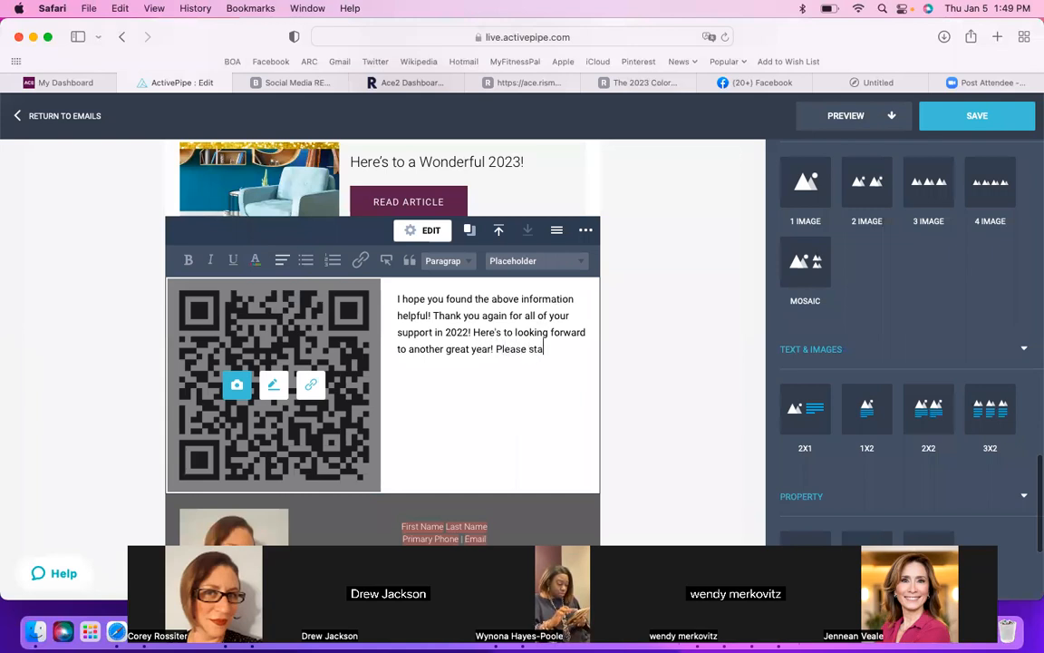
{"action": "type", "text": "y in touch, and remember that we love refe"}
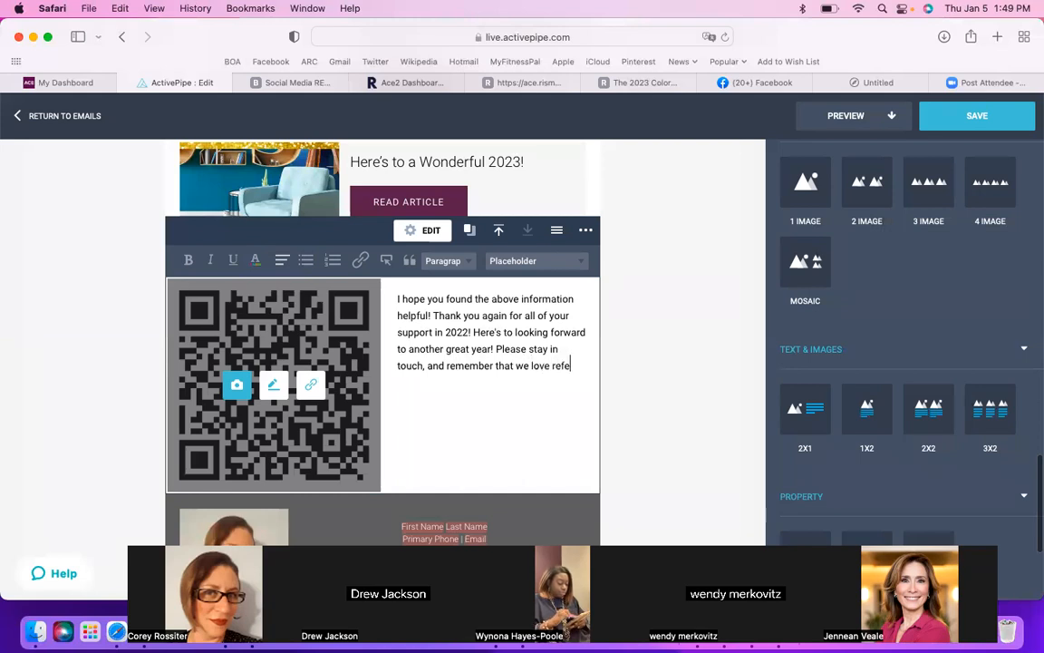
{"action": "type", "text": "rrals. Scan the"}
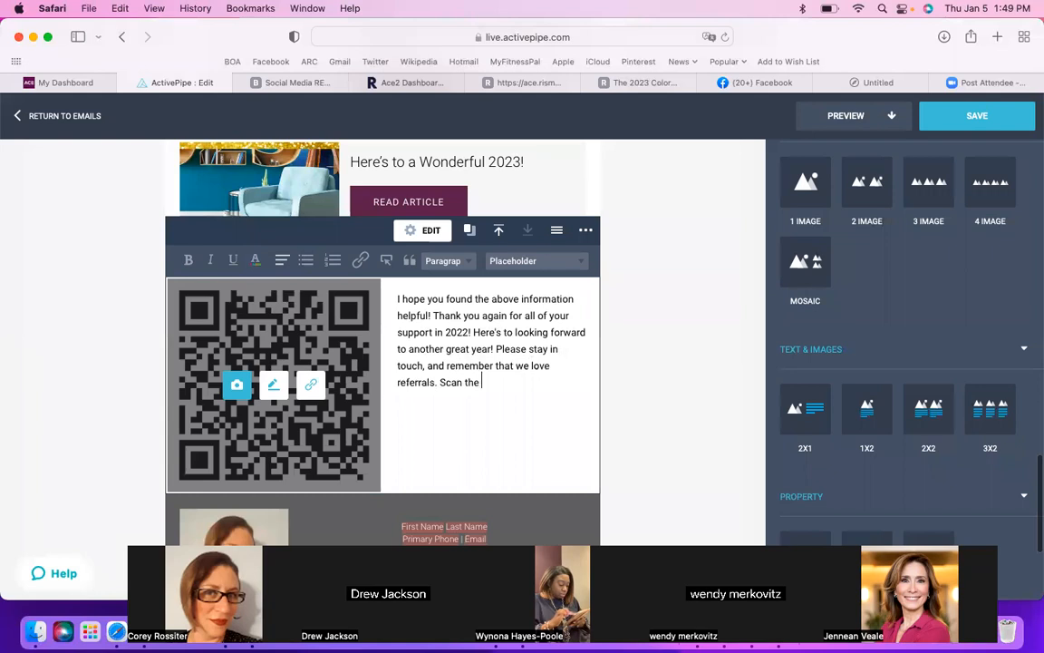
{"action": "type", "text": " QR code to the left to"}
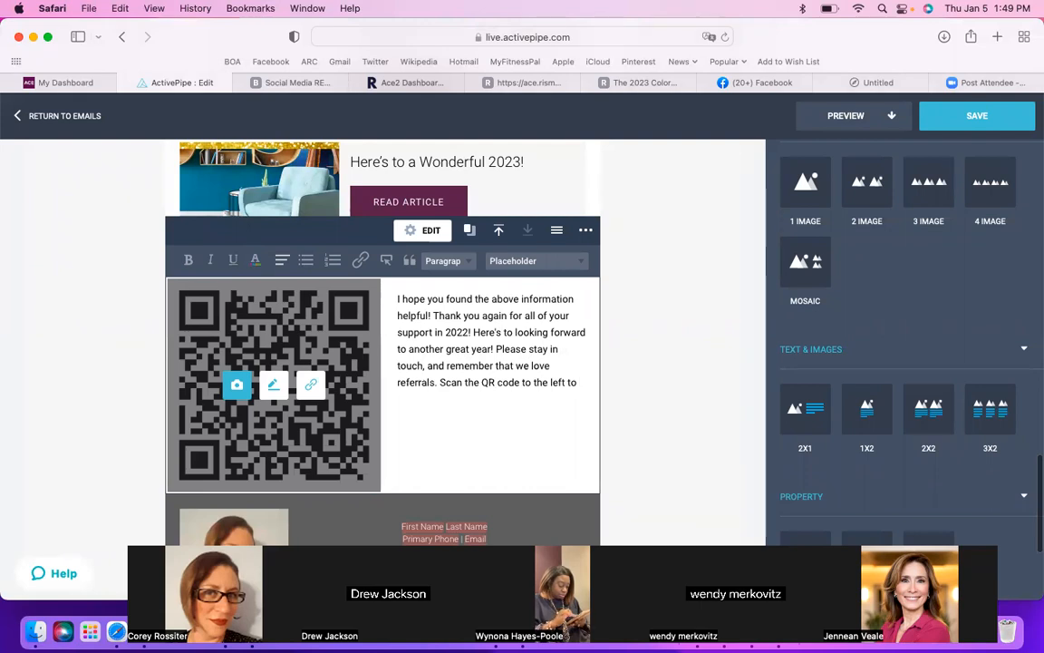
{"action": "type", "text": " downlo"}
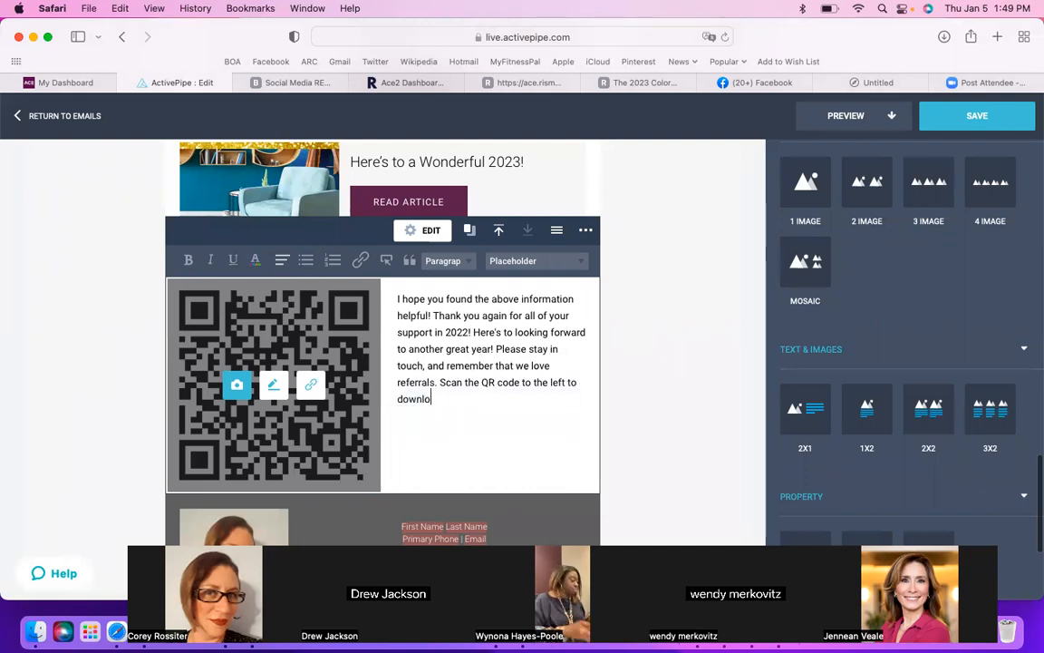
{"action": "type", "text": "ad my digital business ca"}
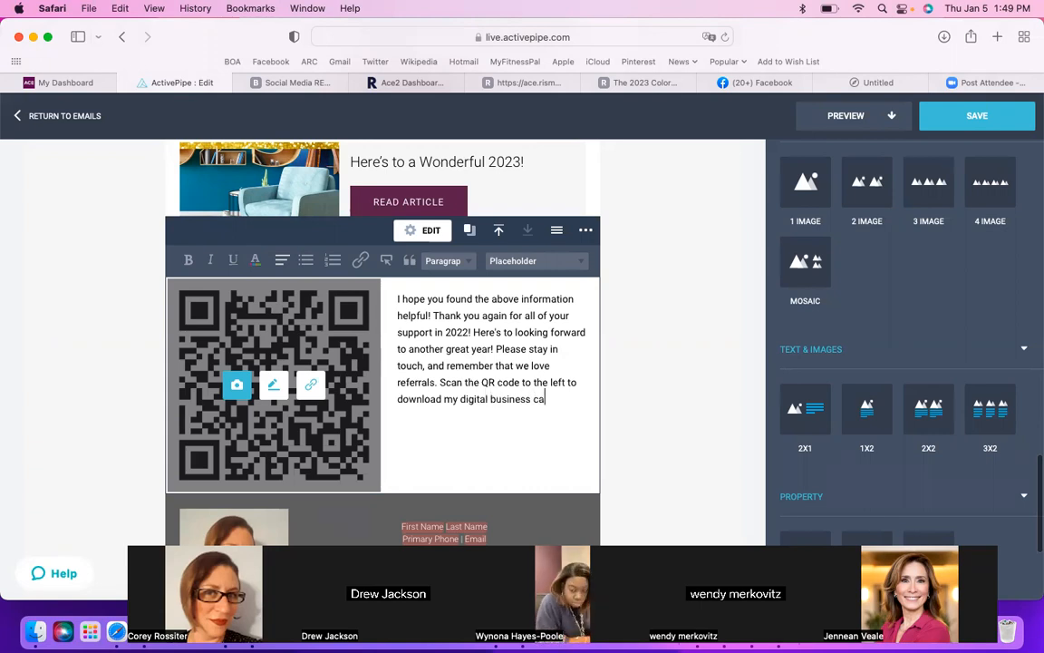
{"action": "type", "text": "rd. "}
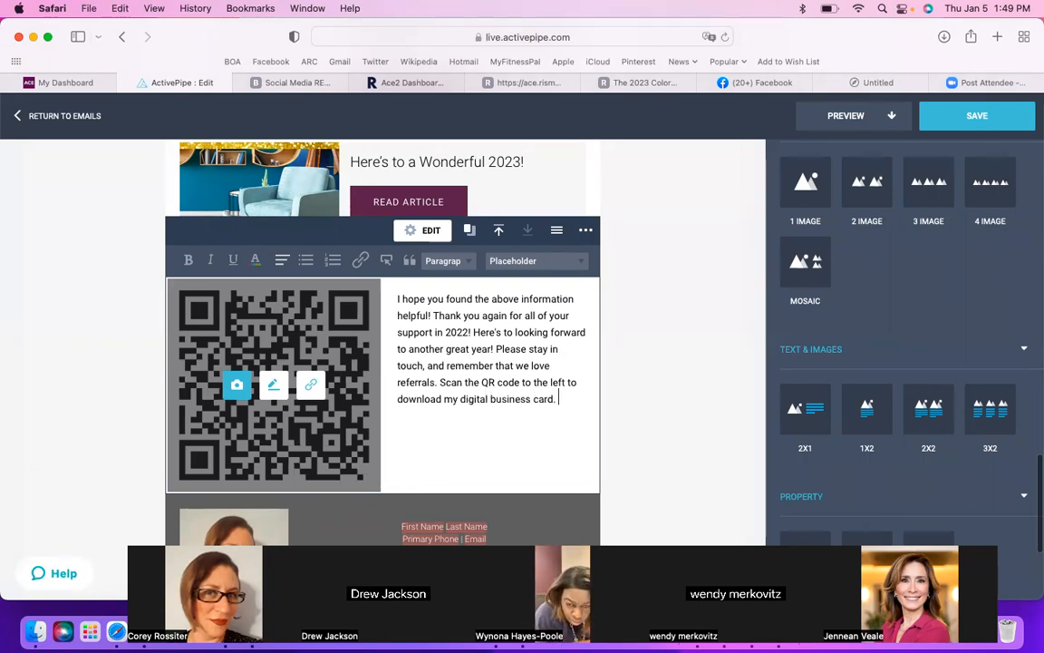
{"action": "key", "text": "BackSpace"}
{"action": "key", "text": "BackSpace"}
{"action": "type", "text": ", and feel free to share it! Cheers!"}
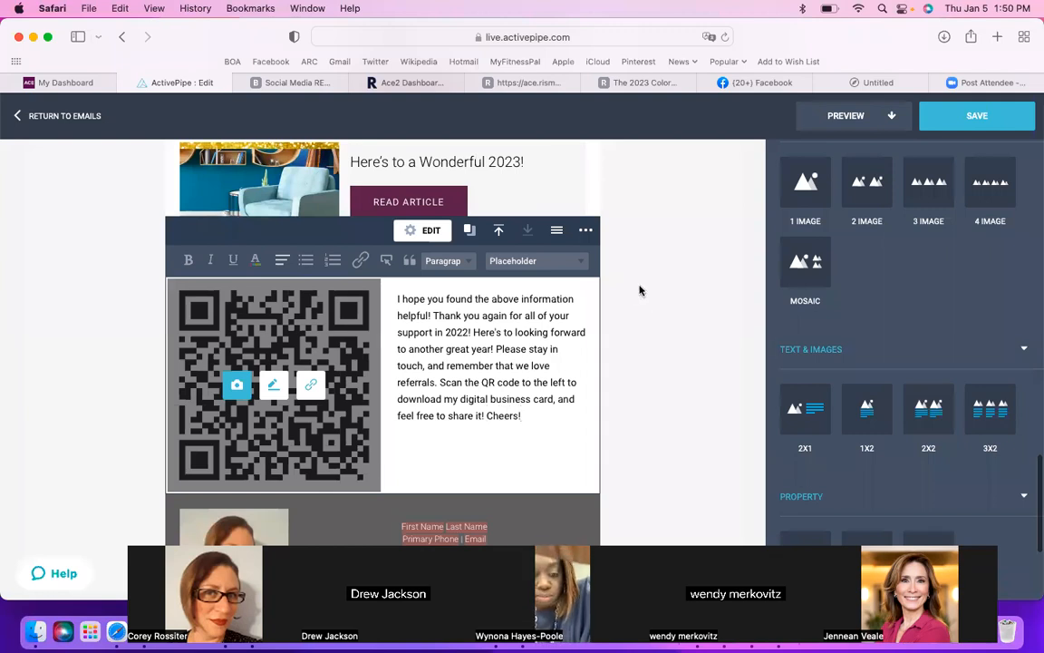
Step: Review the email in the editor from the closing QR code block and footer to the introduction, sold homes and client testimonials
{"action": "scroll", "coordinate": [684, 406], "scroll_direction": "down", "scroll_amount": 2}
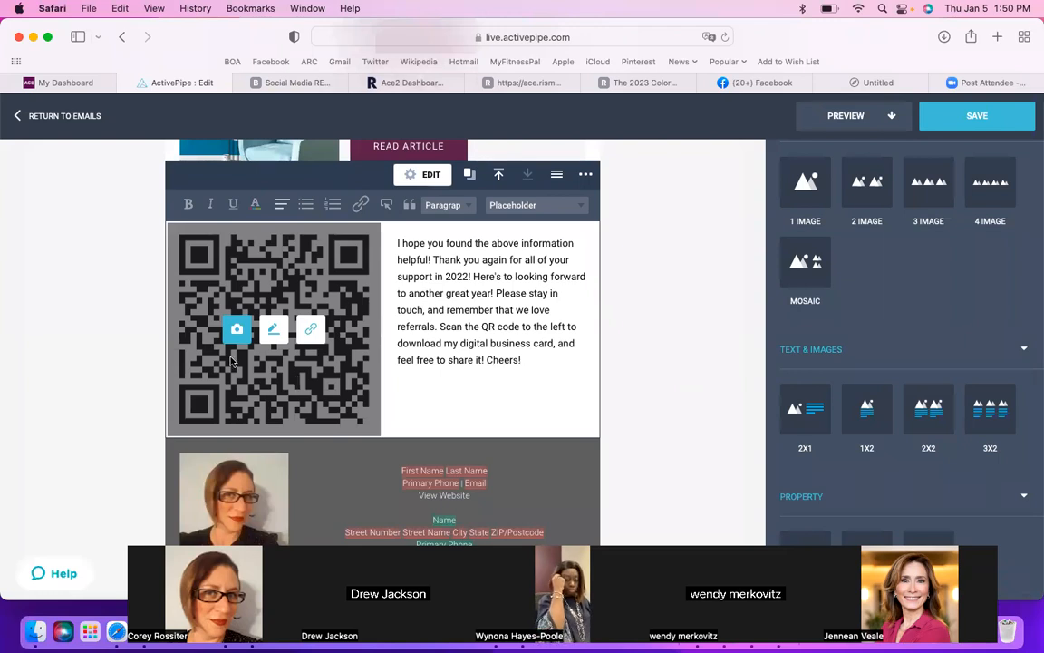
{"action": "scroll", "coordinate": [231, 361], "scroll_direction": "down", "scroll_amount": 3}
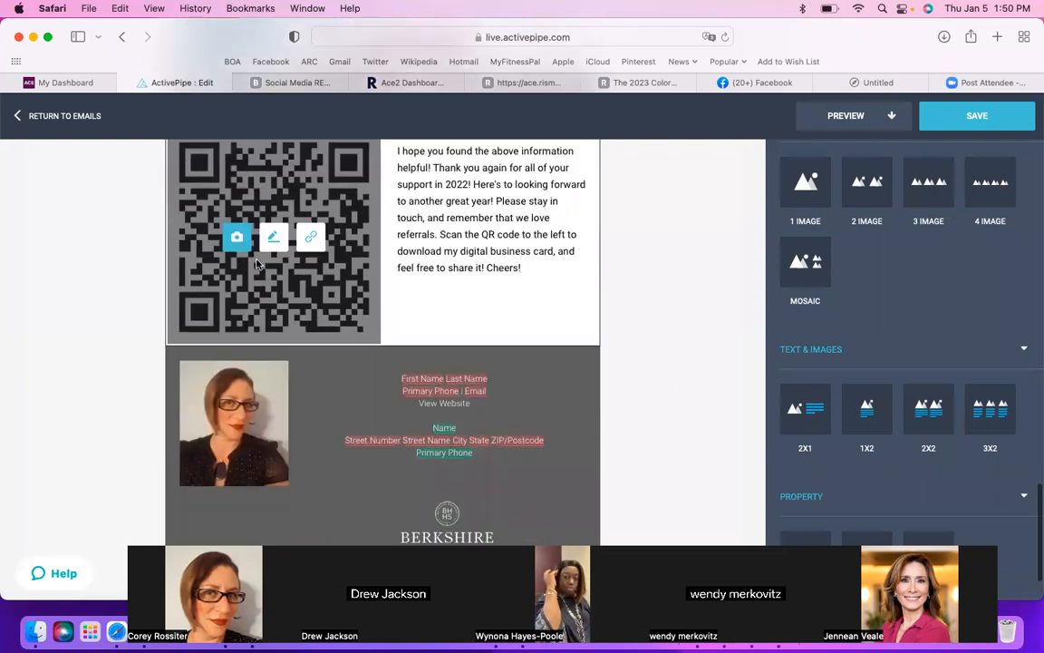
{"action": "scroll", "coordinate": [690, 306], "scroll_direction": "down", "scroll_amount": 2}
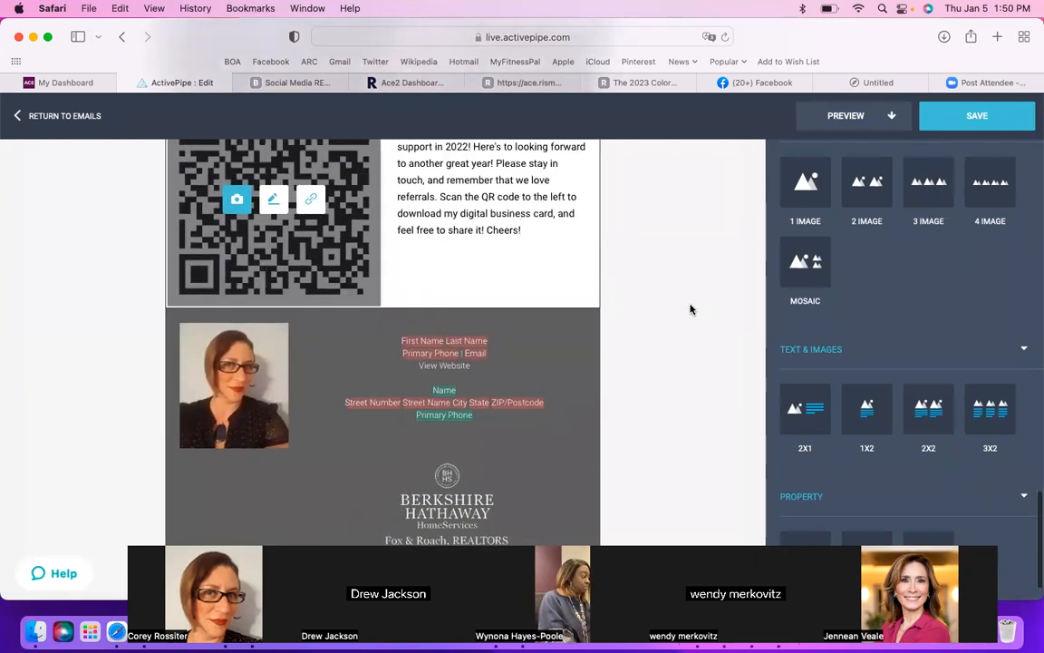
{"action": "scroll", "coordinate": [690, 309], "scroll_direction": "up", "scroll_amount": 10}
{"action": "scroll", "coordinate": [690, 310], "scroll_direction": "up", "scroll_amount": 10}
{"action": "scroll", "coordinate": [691, 309], "scroll_direction": "up", "scroll_amount": 15}
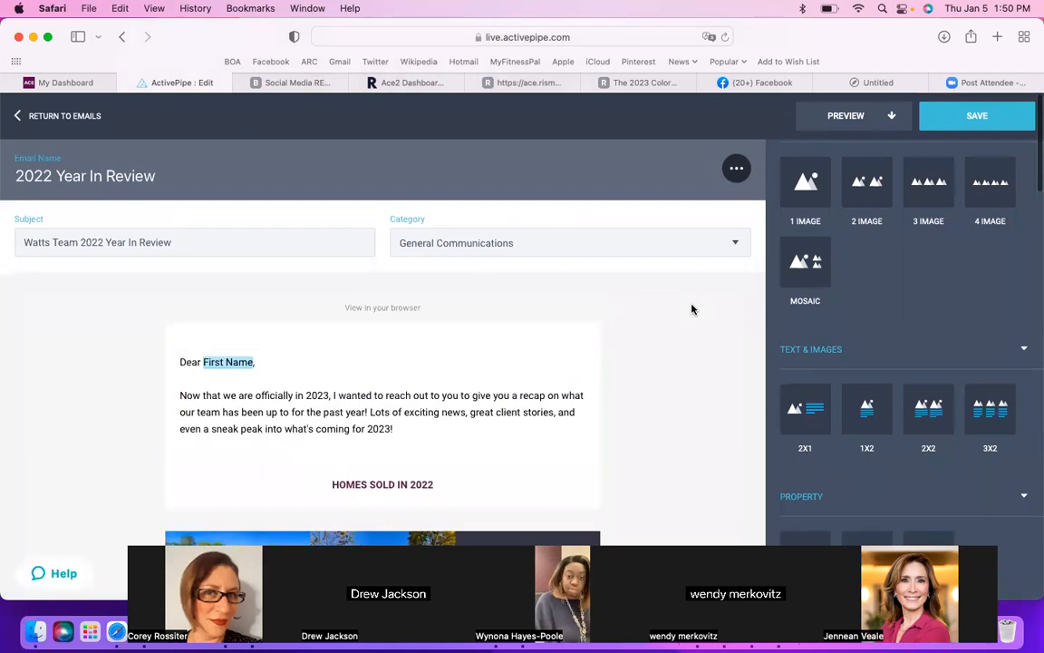
{"action": "scroll", "coordinate": [692, 309], "scroll_direction": "down", "scroll_amount": 2}
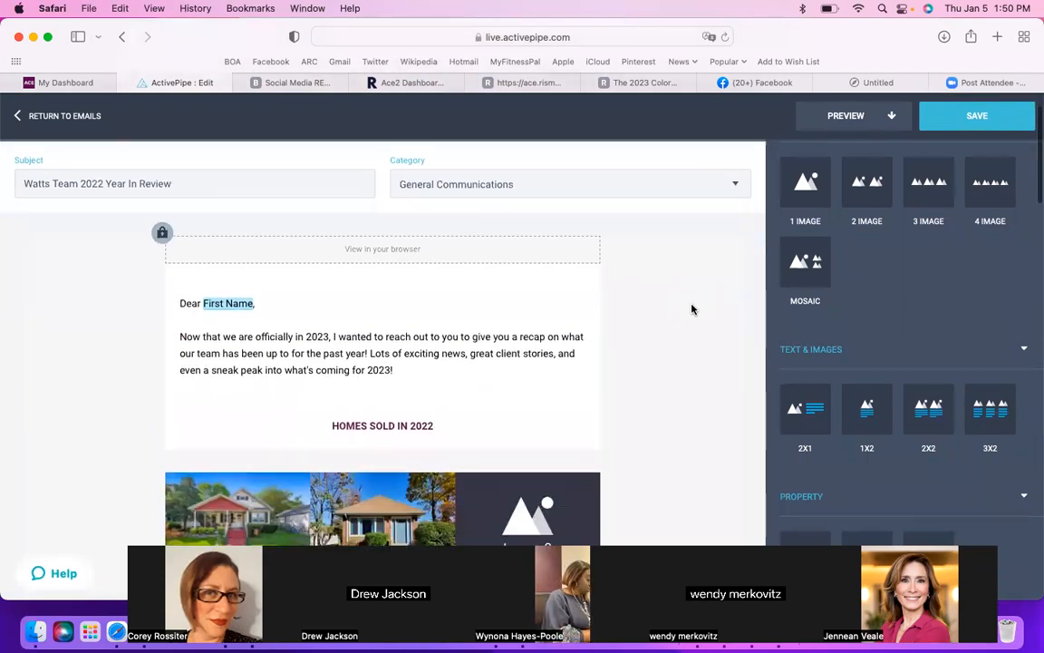
{"action": "scroll", "coordinate": [691, 309], "scroll_direction": "down", "scroll_amount": 7}
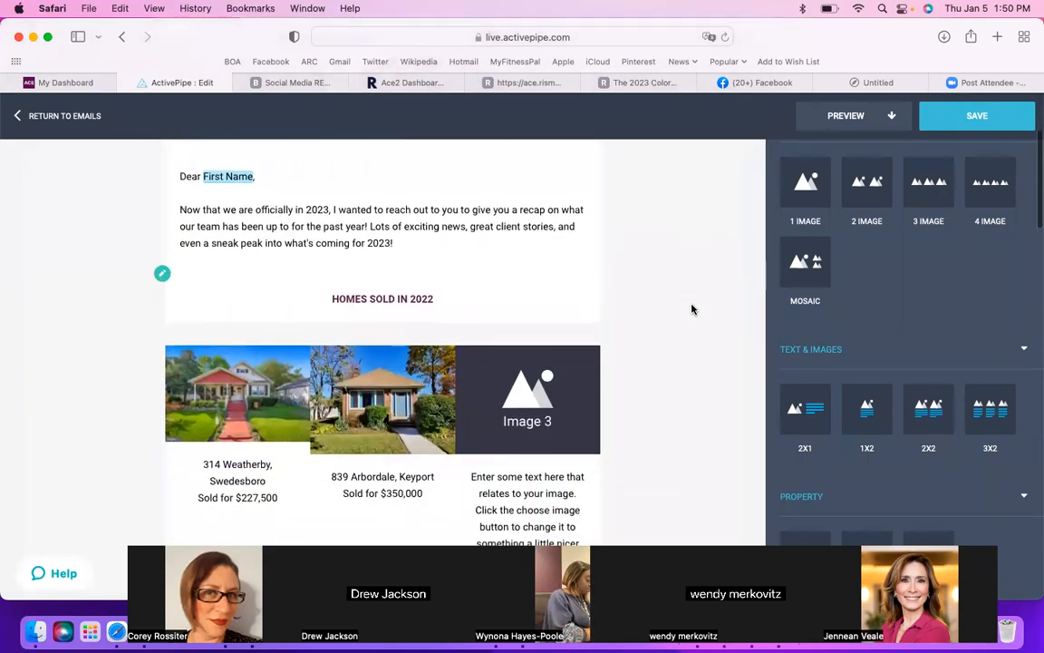
{"action": "scroll", "coordinate": [691, 309], "scroll_direction": "down", "scroll_amount": 8}
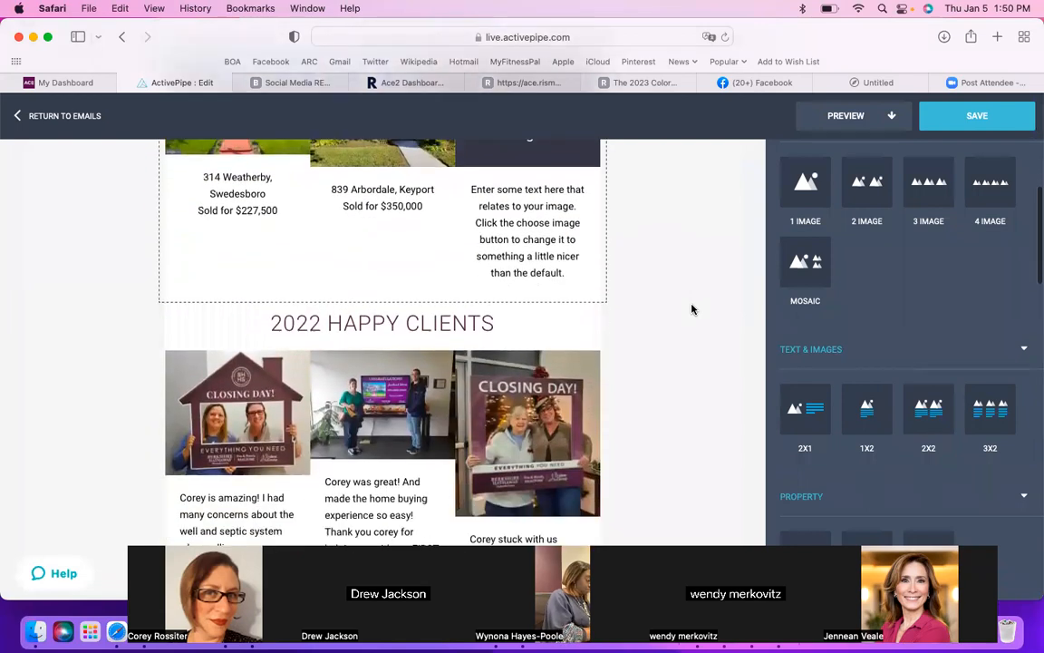
{"action": "scroll", "coordinate": [692, 309], "scroll_direction": "down", "scroll_amount": 3}
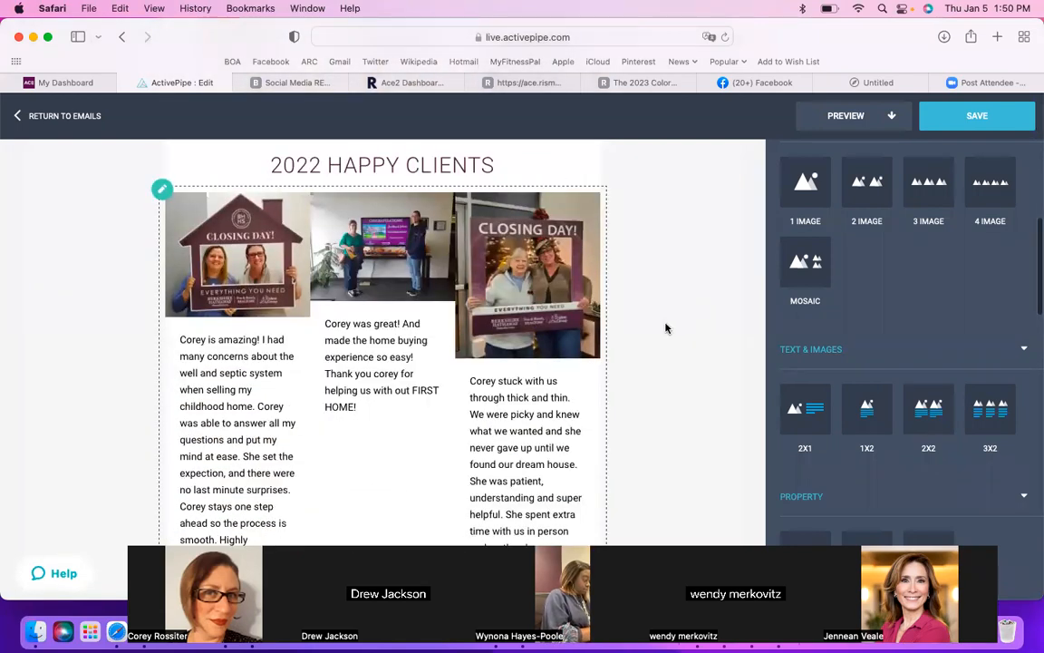
Step: Preview the email in desktop layout and check every section from the greeting to the QR code block
{"action": "left_click", "coordinate": [853, 120]}
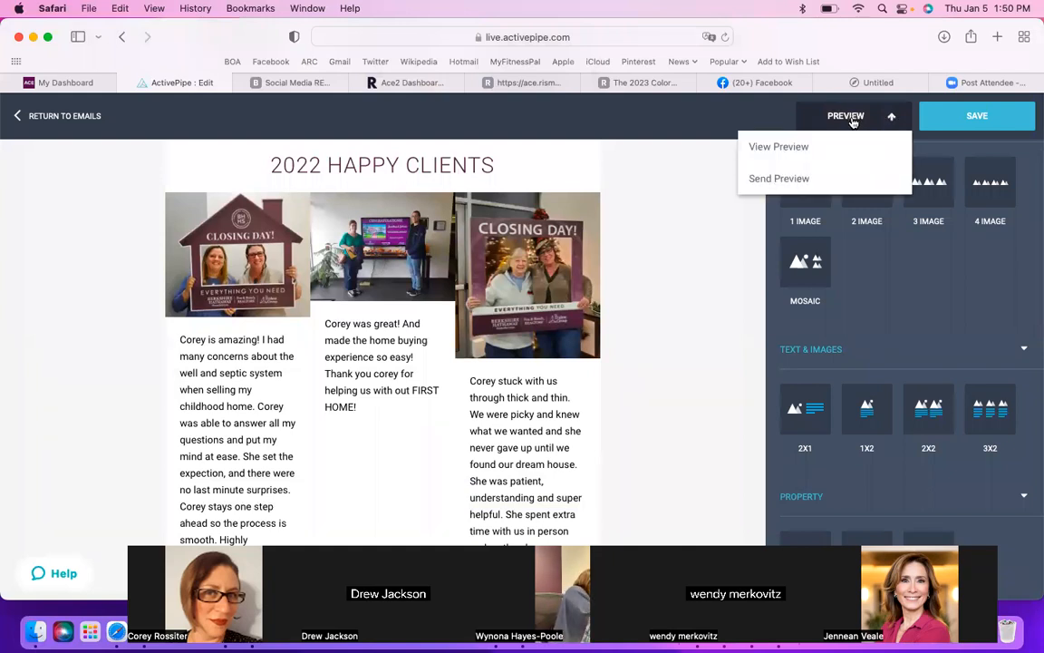
{"action": "left_click", "coordinate": [793, 149]}
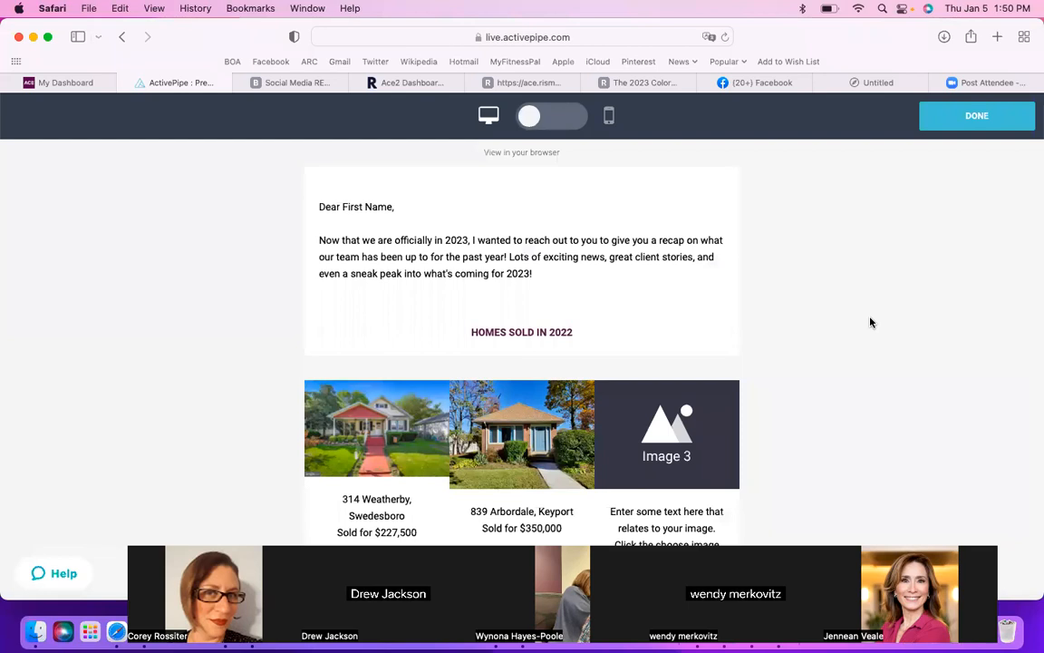
{"action": "scroll", "coordinate": [871, 321], "scroll_direction": "down", "scroll_amount": 5}
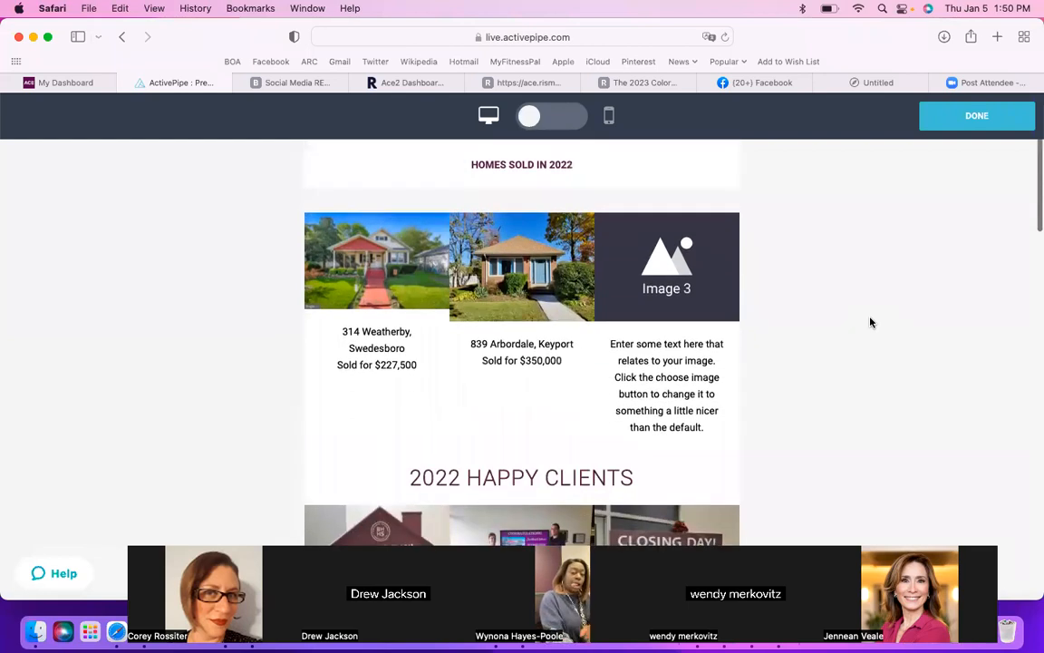
{"action": "scroll", "coordinate": [871, 322], "scroll_direction": "up", "scroll_amount": 5}
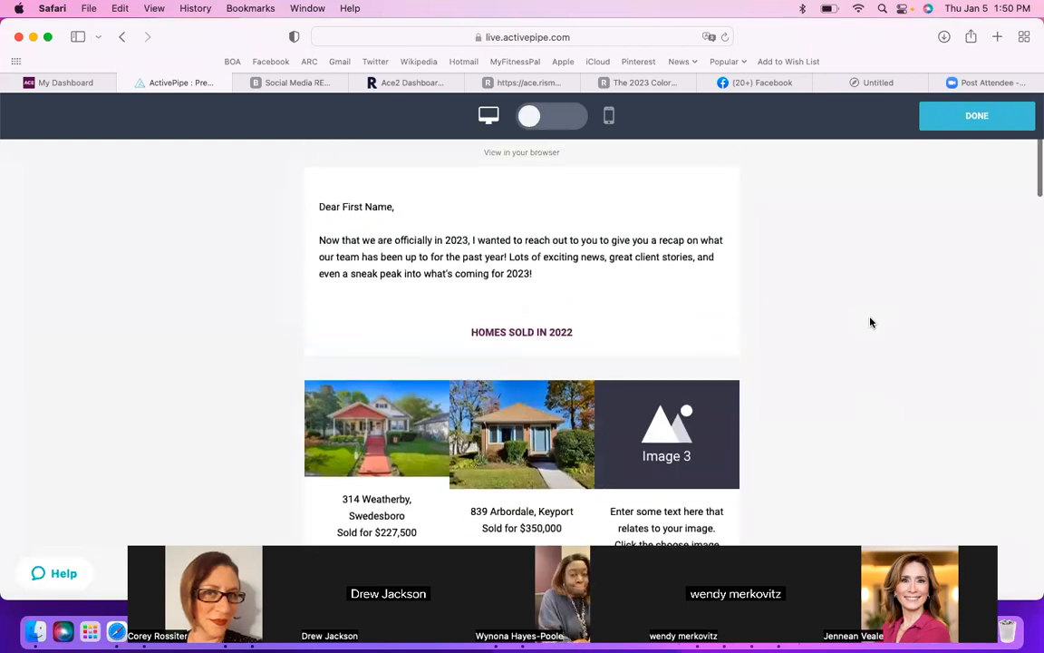
{"action": "scroll", "coordinate": [870, 322], "scroll_direction": "up", "scroll_amount": 2}
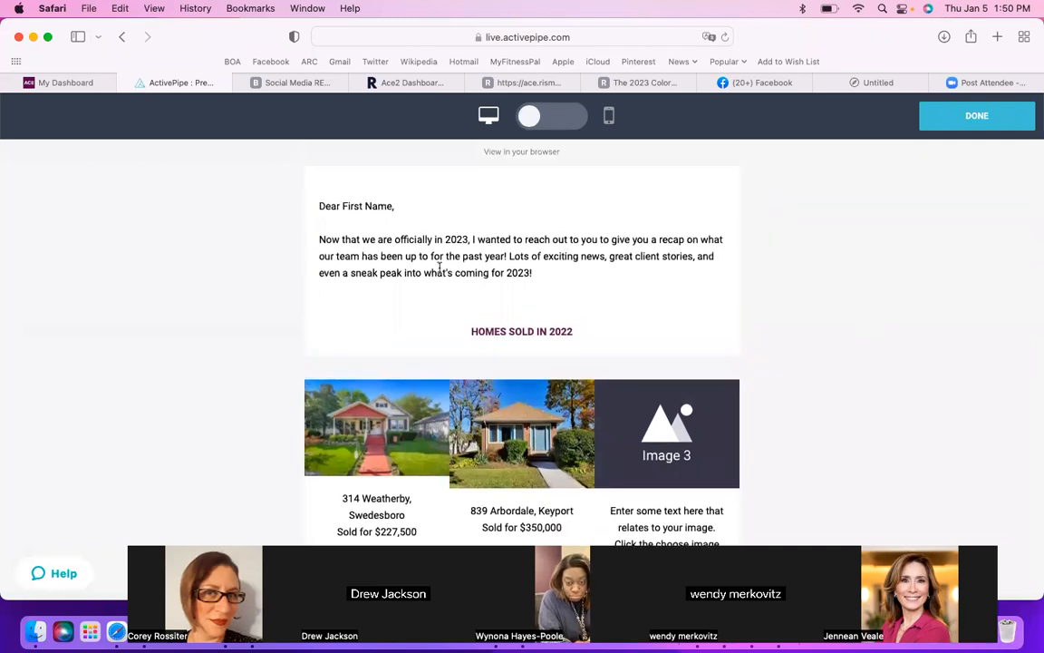
{"action": "scroll", "coordinate": [568, 273], "scroll_direction": "down", "scroll_amount": 2}
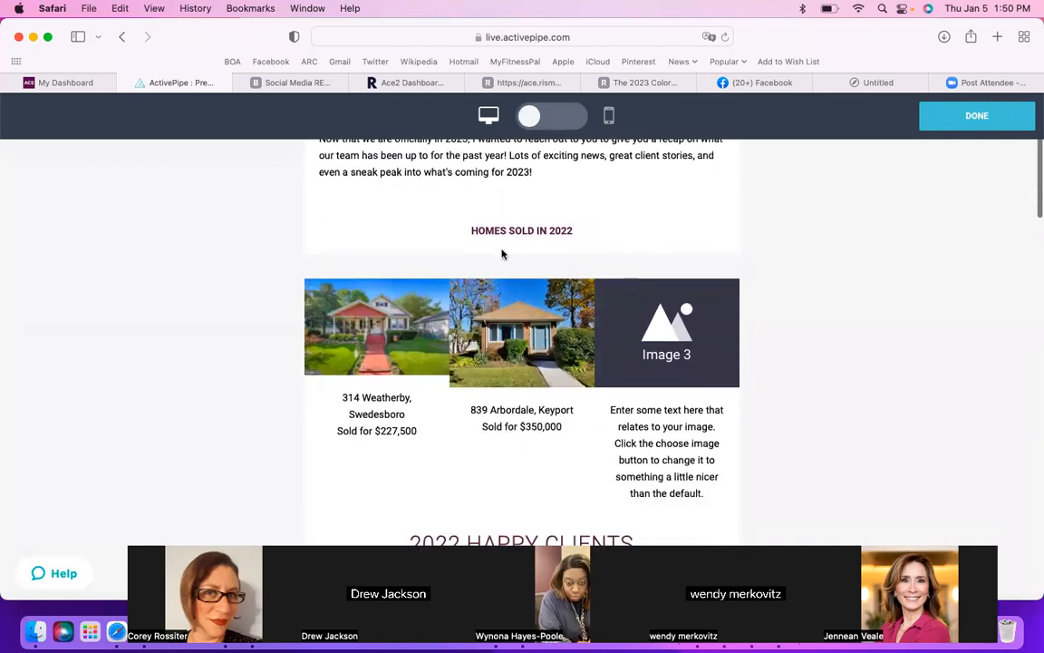
{"action": "scroll", "coordinate": [523, 388], "scroll_direction": "down", "scroll_amount": 6}
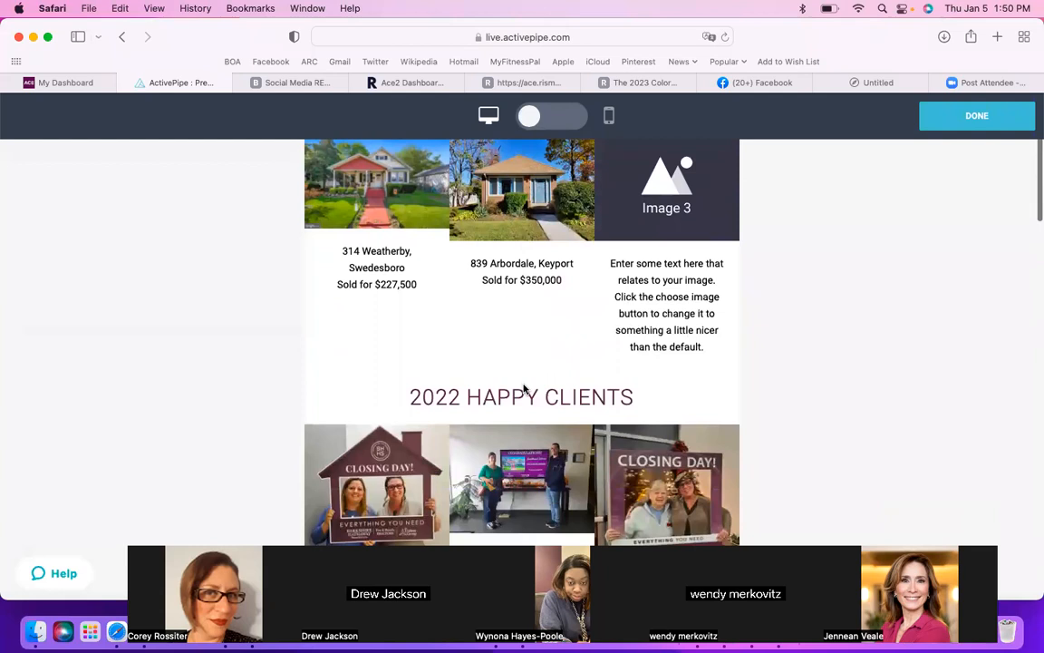
{"action": "scroll", "coordinate": [523, 388], "scroll_direction": "down", "scroll_amount": 2}
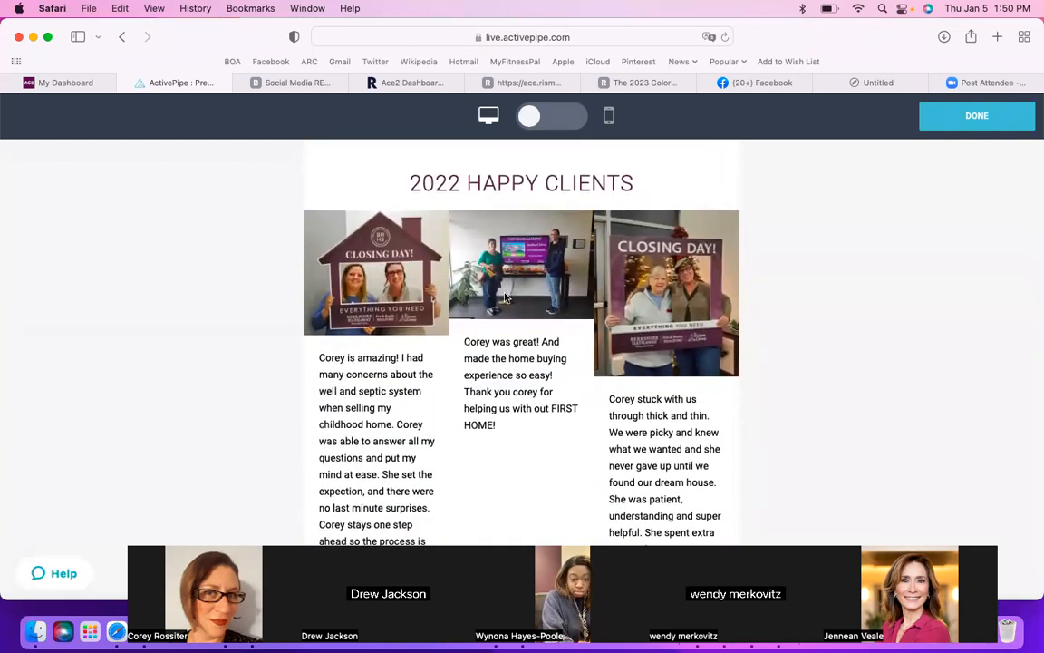
{"action": "scroll", "coordinate": [574, 311], "scroll_direction": "down", "scroll_amount": 4}
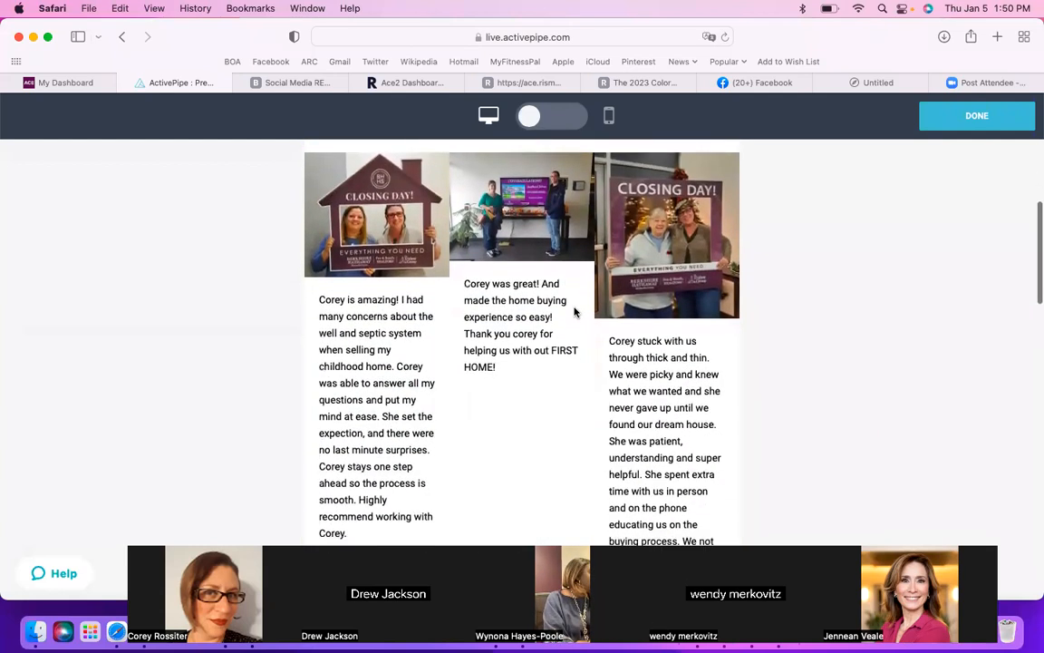
{"action": "scroll", "coordinate": [574, 311], "scroll_direction": "down", "scroll_amount": 7}
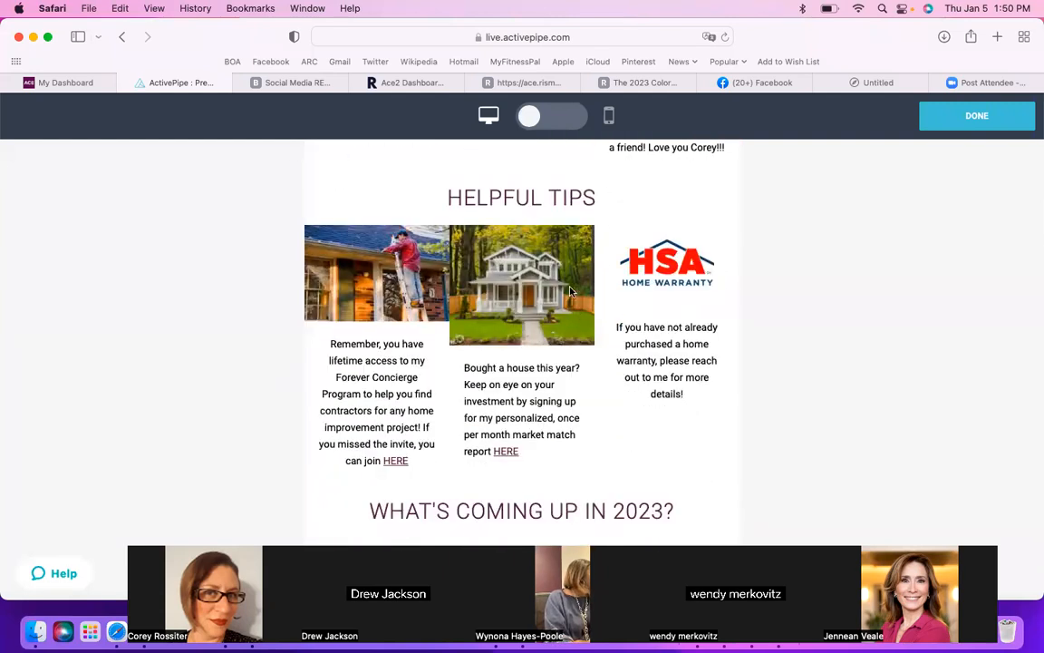
{"action": "scroll", "coordinate": [571, 290], "scroll_direction": "down", "scroll_amount": 8}
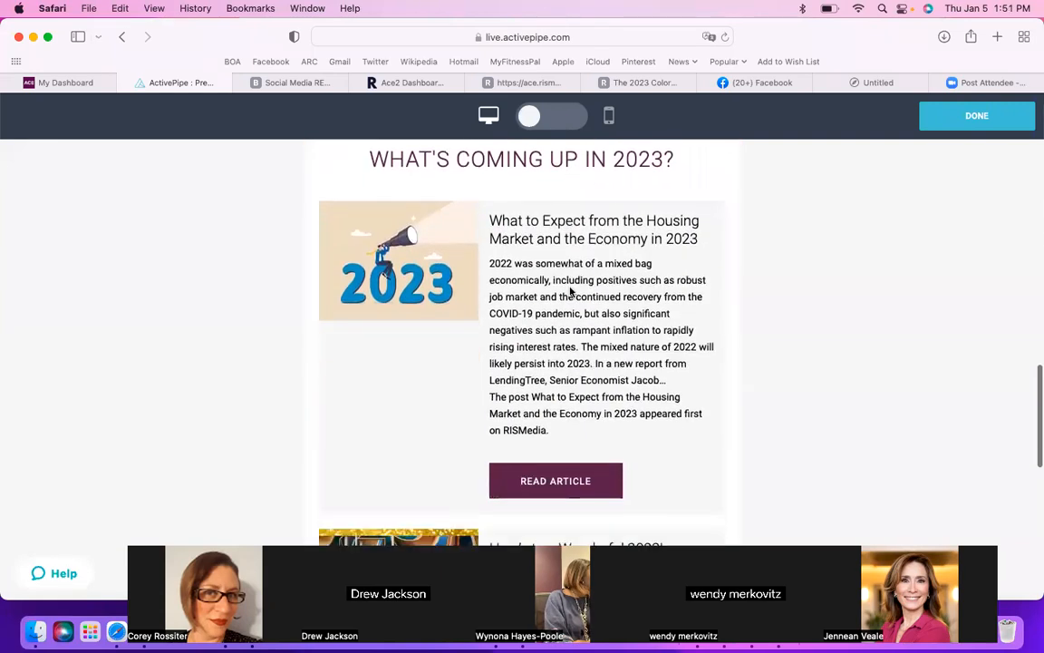
{"action": "scroll", "coordinate": [571, 290], "scroll_direction": "down", "scroll_amount": 6}
{"action": "scroll", "coordinate": [570, 293], "scroll_direction": "down", "scroll_amount": 4}
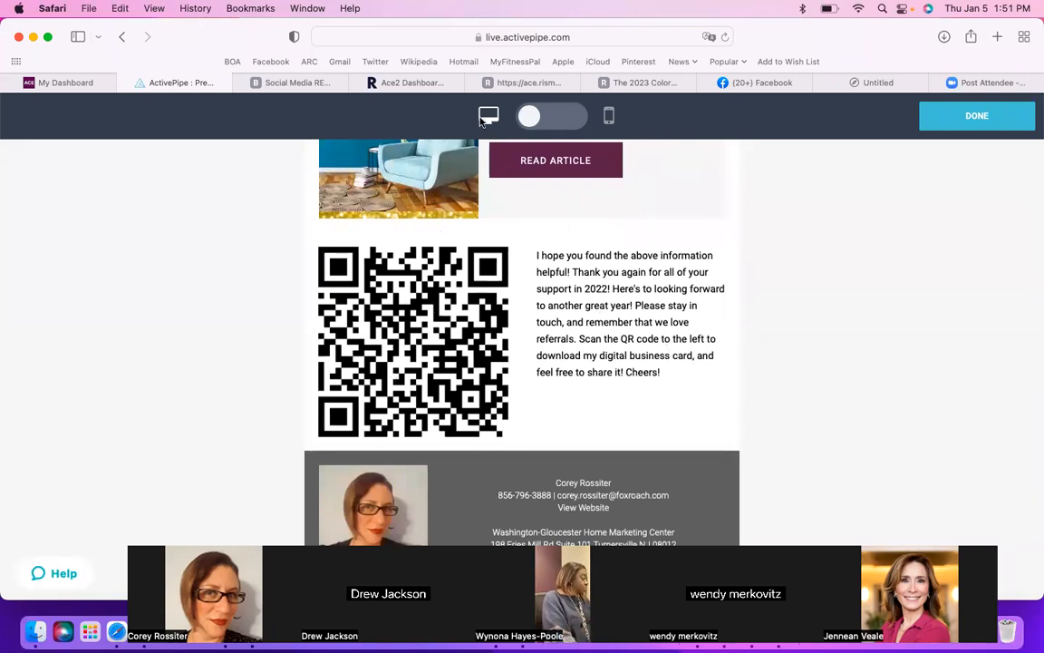
Step: Check the testimonials and helpful tips in the mobile preview of the email, and return to the editor
{"action": "left_click", "coordinate": [531, 117]}
{"action": "scroll", "coordinate": [658, 277], "scroll_direction": "up", "scroll_amount": 15}
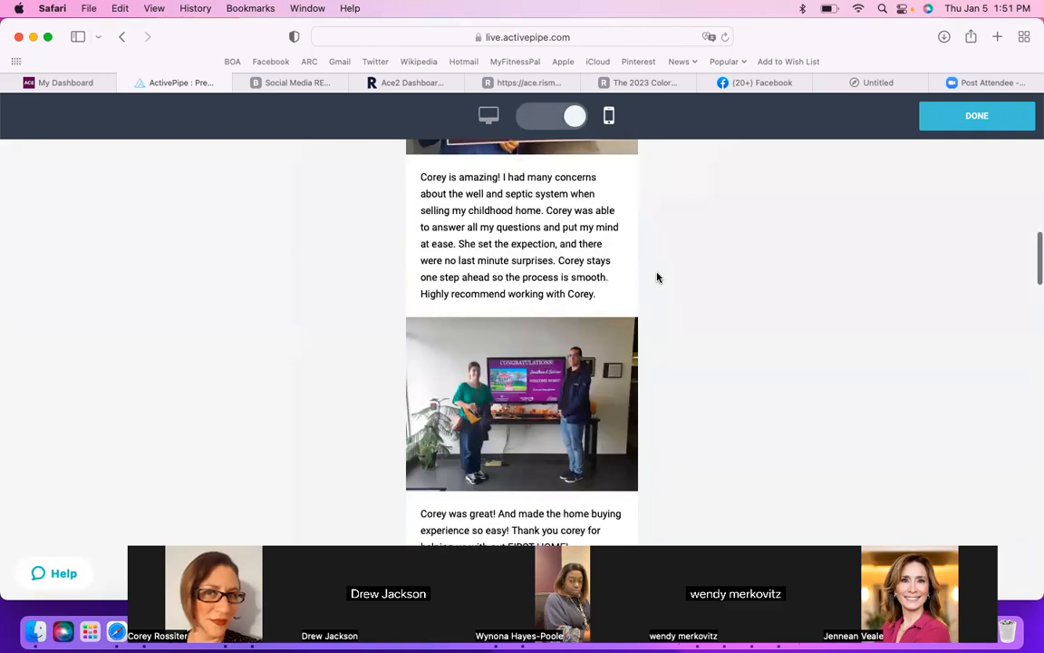
{"action": "scroll", "coordinate": [657, 276], "scroll_direction": "up", "scroll_amount": 10}
{"action": "scroll", "coordinate": [658, 274], "scroll_direction": "down", "scroll_amount": 10}
{"action": "scroll", "coordinate": [658, 273], "scroll_direction": "down", "scroll_amount": 15}
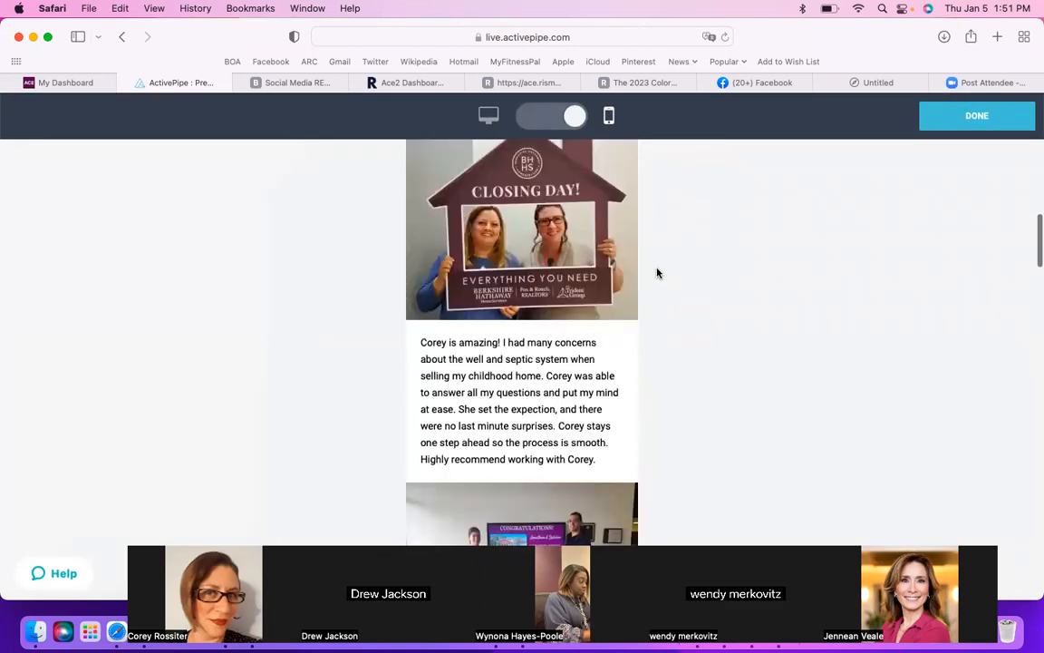
{"action": "scroll", "coordinate": [657, 273], "scroll_direction": "down", "scroll_amount": 12}
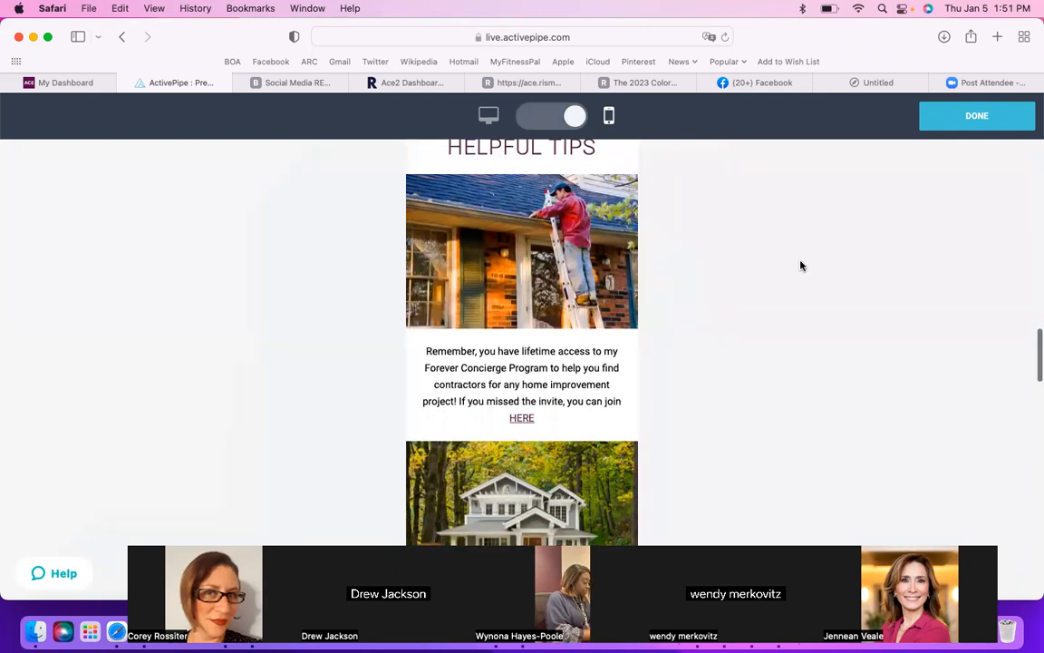
{"action": "scroll", "coordinate": [799, 266], "scroll_direction": "up", "scroll_amount": 20}
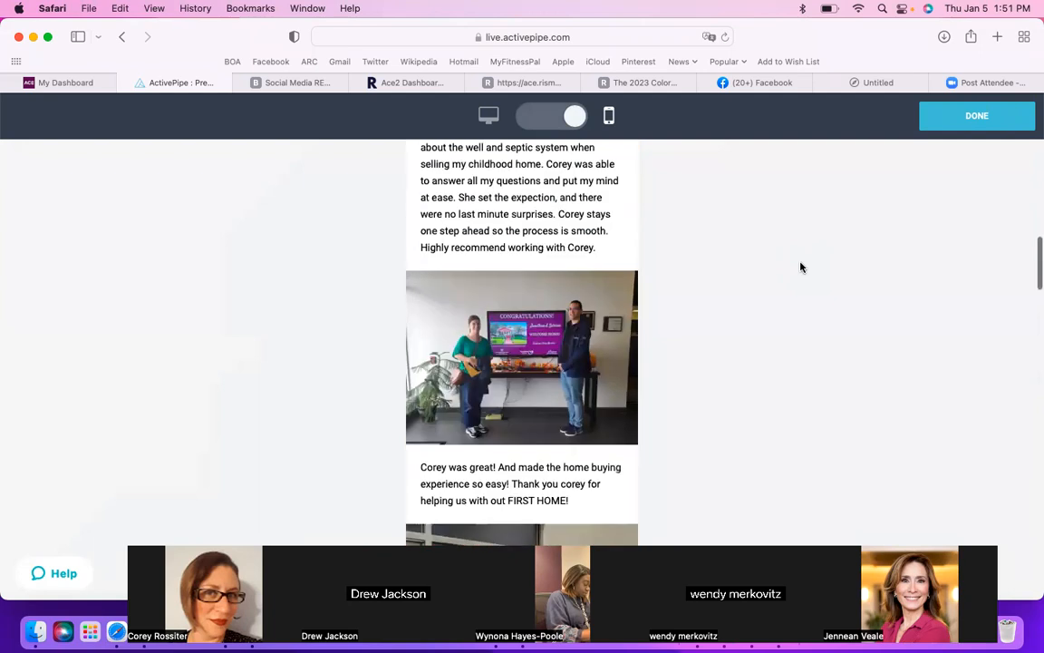
{"action": "left_click", "coordinate": [963, 120]}
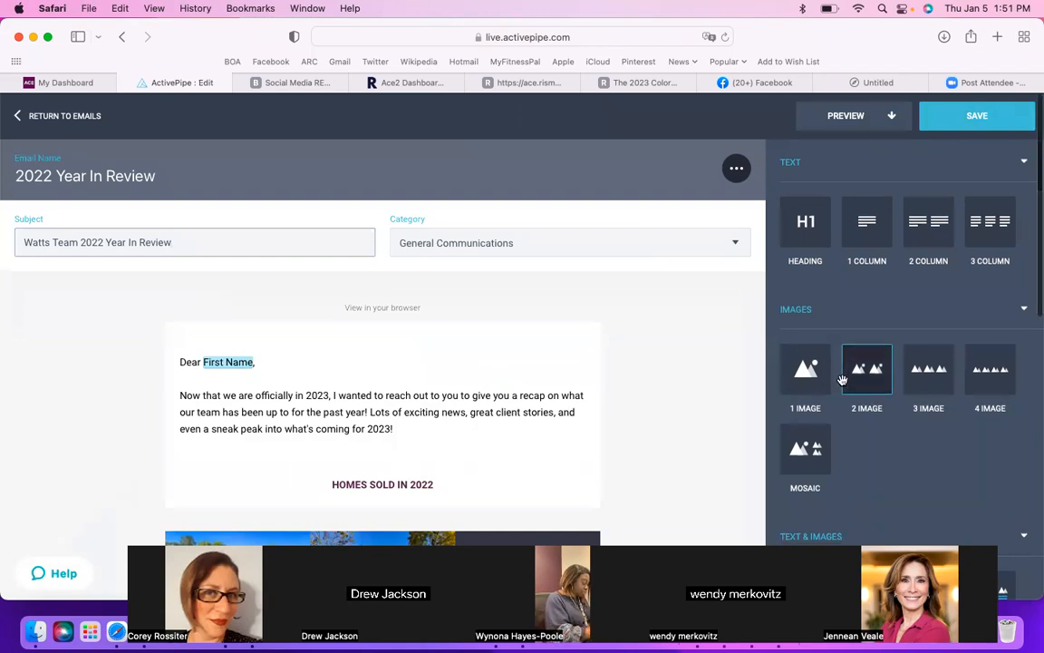
{"action": "scroll", "coordinate": [843, 381], "scroll_direction": "down", "scroll_amount": 1}
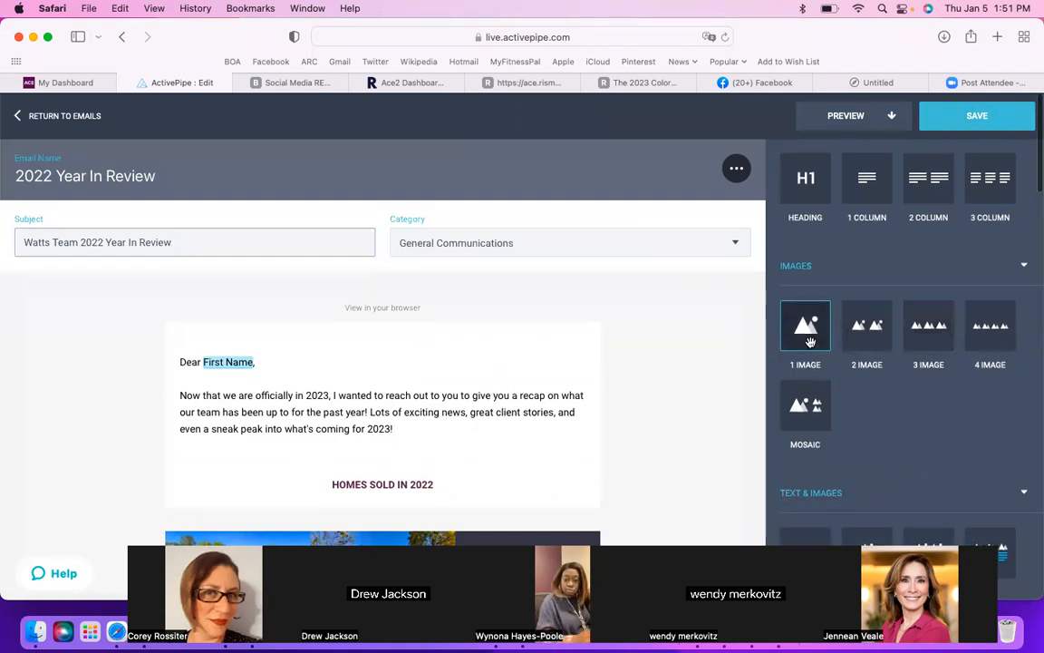
{"action": "scroll", "coordinate": [852, 413], "scroll_direction": "down", "scroll_amount": 1}
{"action": "scroll", "coordinate": [853, 413], "scroll_direction": "down", "scroll_amount": 8}
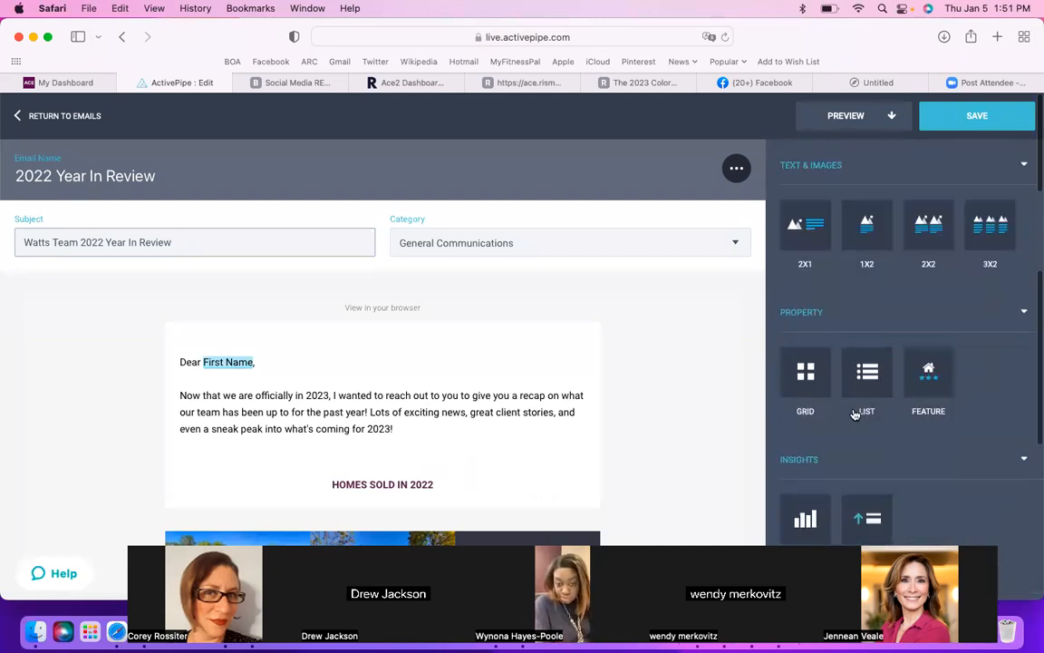
{"action": "scroll", "coordinate": [852, 414], "scroll_direction": "down", "scroll_amount": 6}
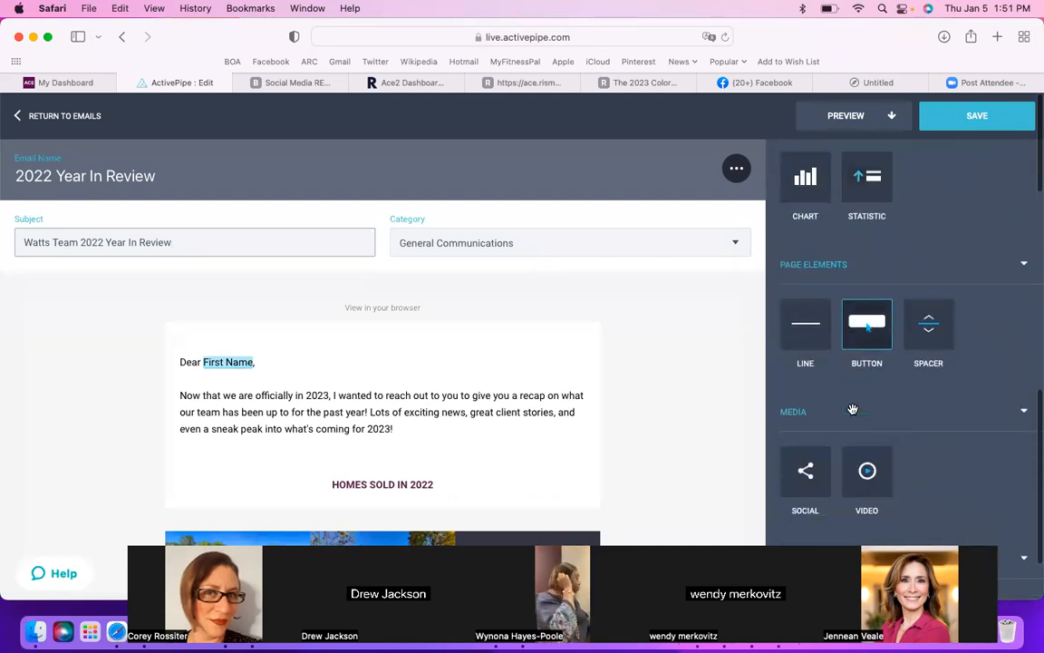
{"action": "scroll", "coordinate": [852, 414], "scroll_direction": "down", "scroll_amount": 2}
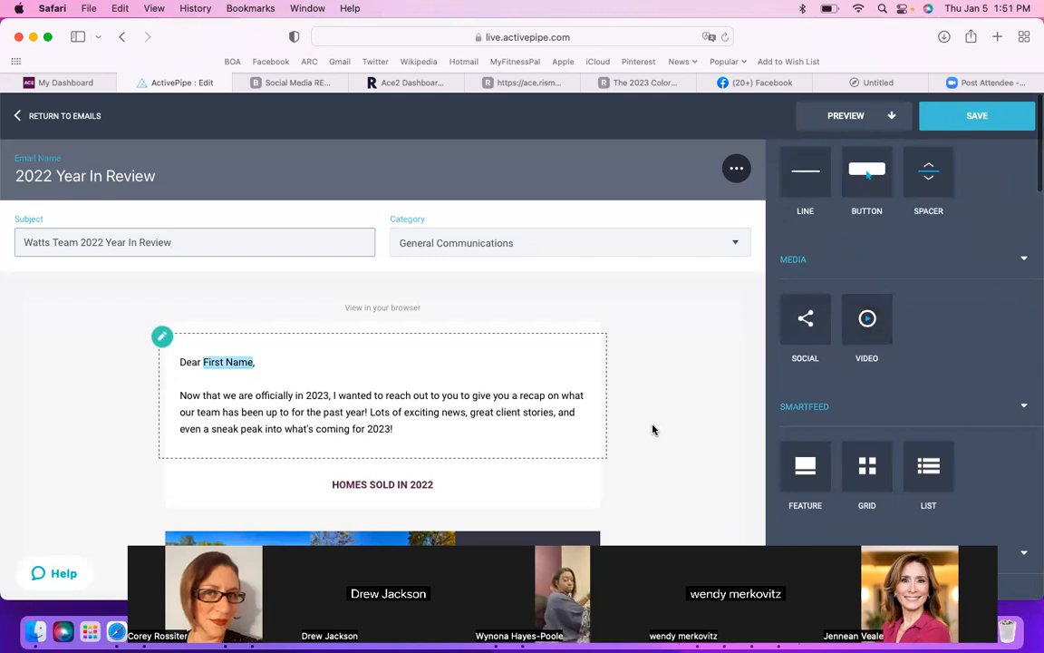
Step: Save the 2022 Year In Review email and open its Quick Send sharing option
{"action": "left_click", "coordinate": [977, 122]}
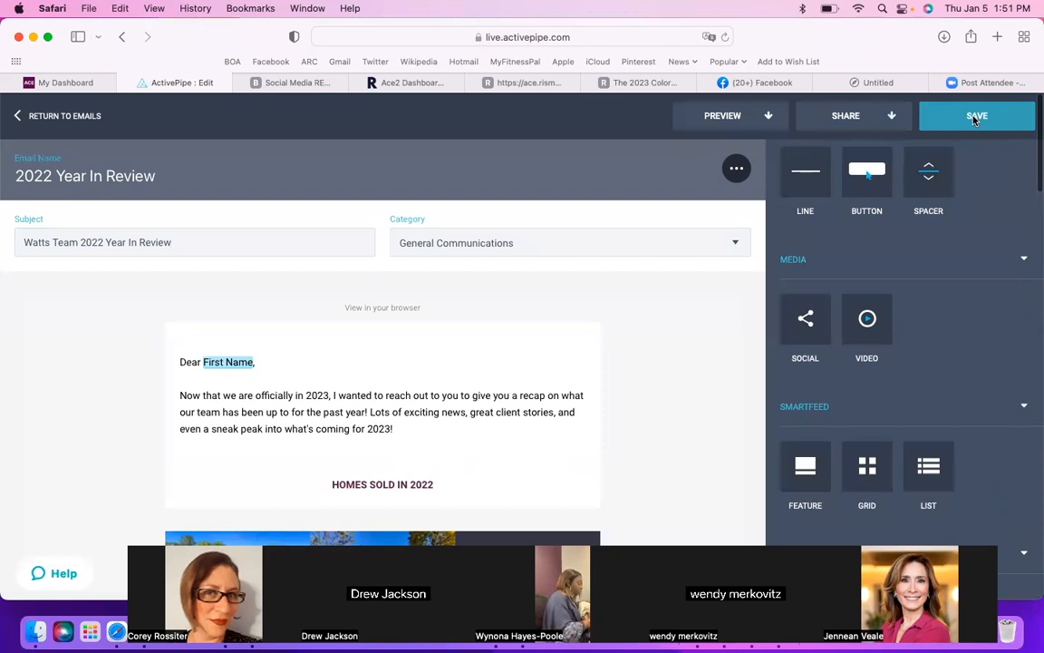
{"action": "left_click", "coordinate": [851, 126]}
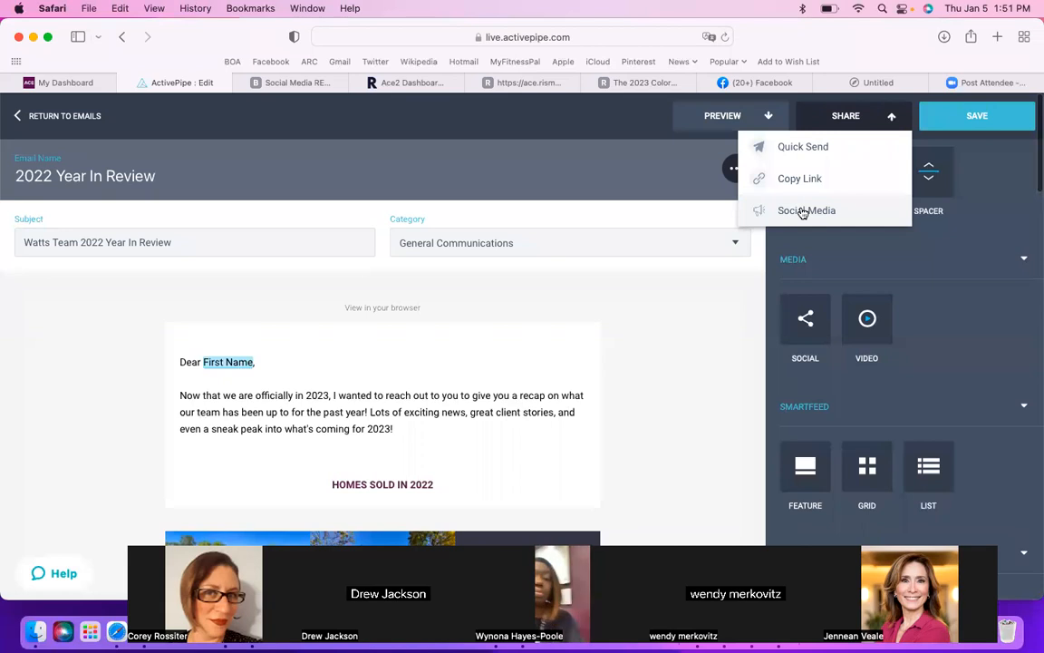
{"action": "left_click", "coordinate": [801, 150]}
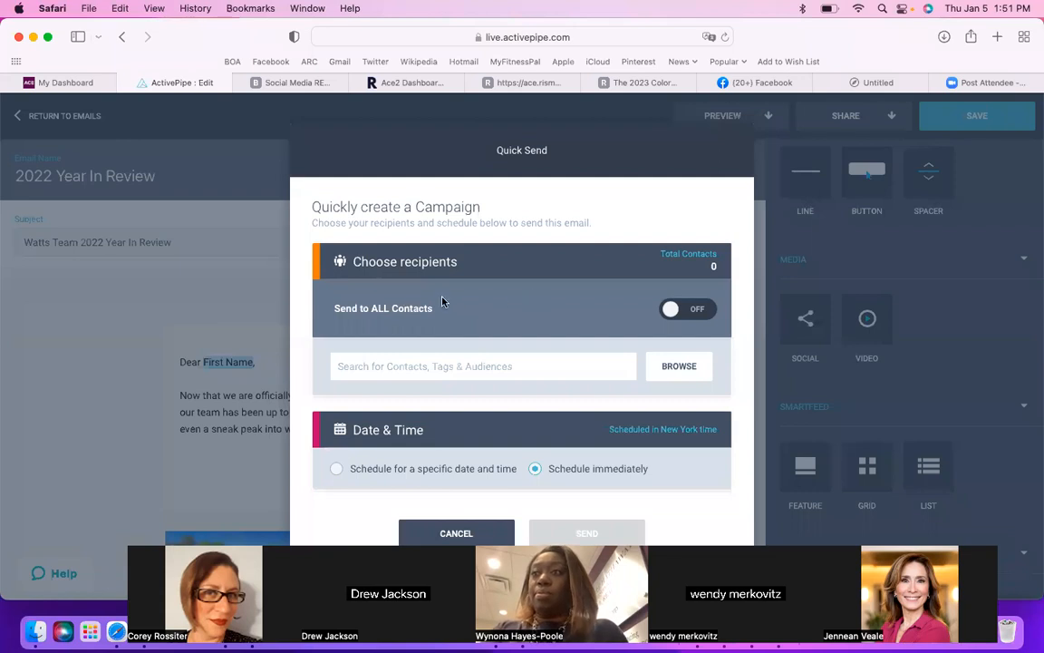
Step: Try sending to all contacts, switch that off, and add the Sphere of Influence and Past Clients - 90 days tags as recipients
{"action": "left_click", "coordinate": [681, 312]}
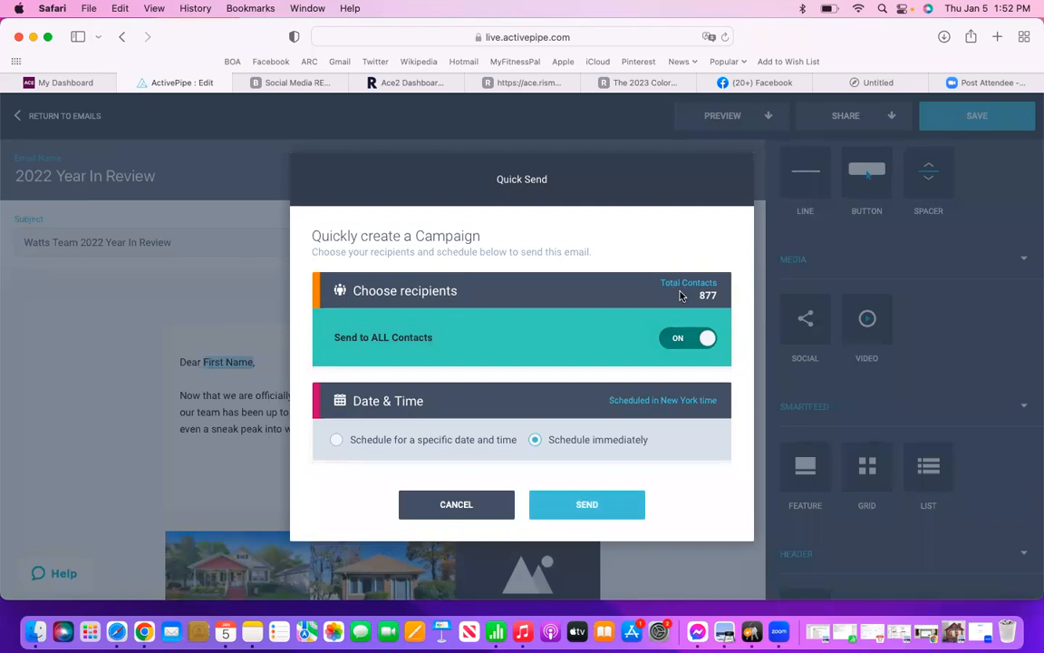
{"action": "left_click", "coordinate": [707, 341]}
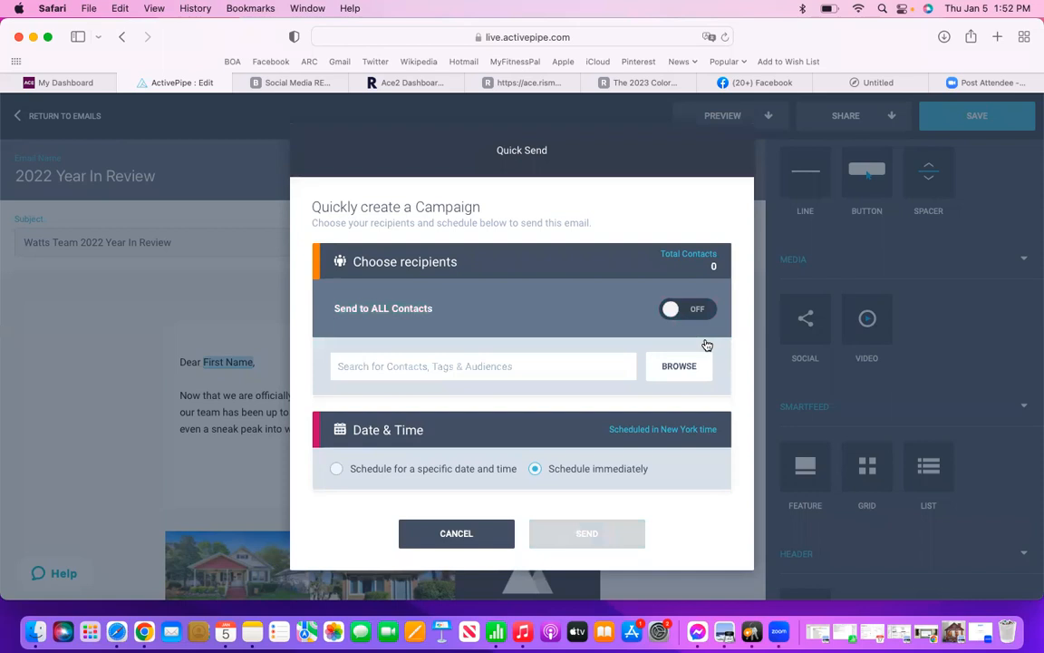
{"action": "left_click", "coordinate": [469, 368]}
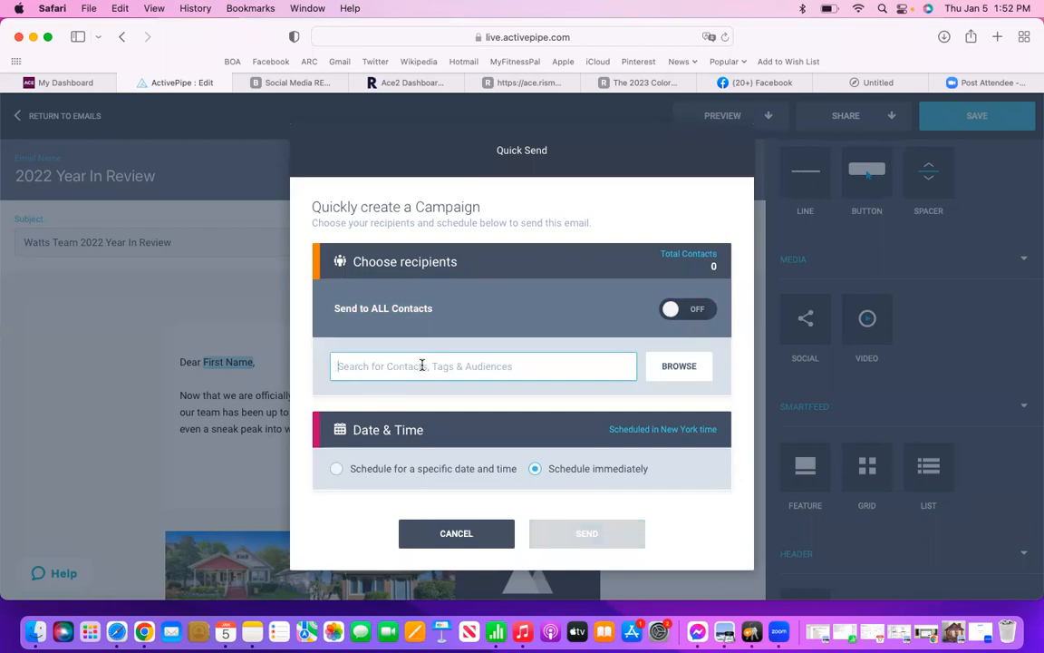
{"action": "type", "text": "sphere"}
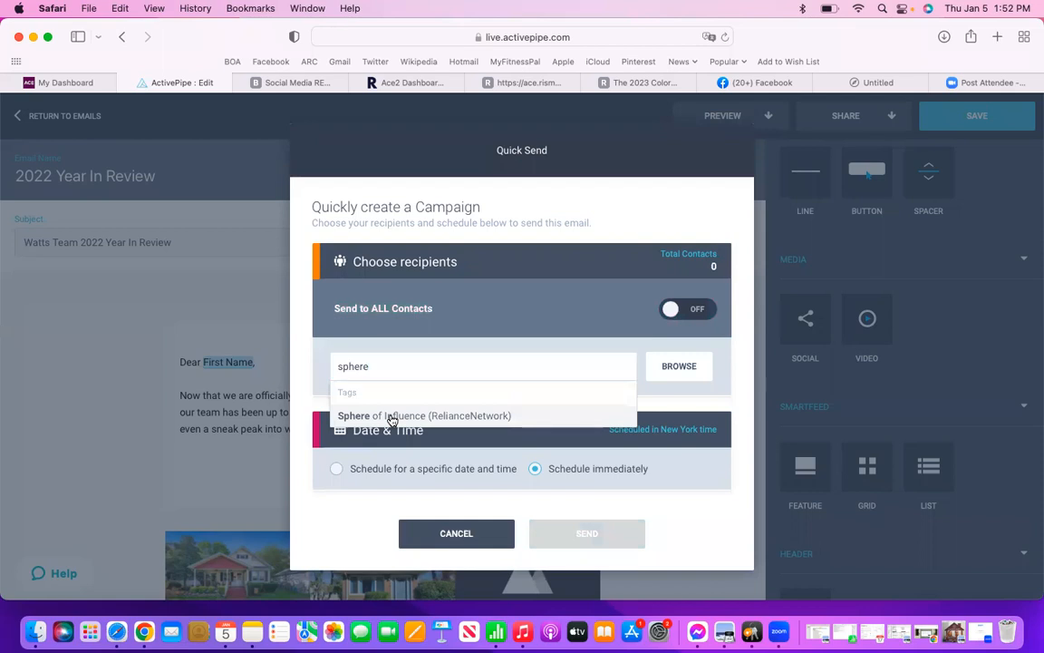
{"action": "left_click", "coordinate": [391, 419]}
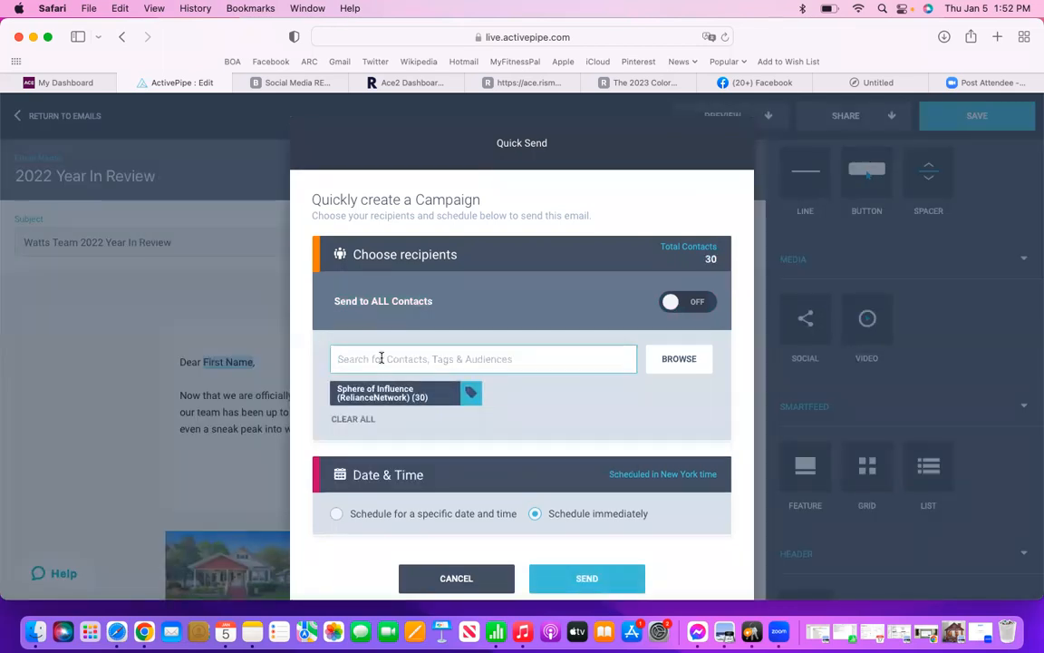
{"action": "type", "text": "pa"}
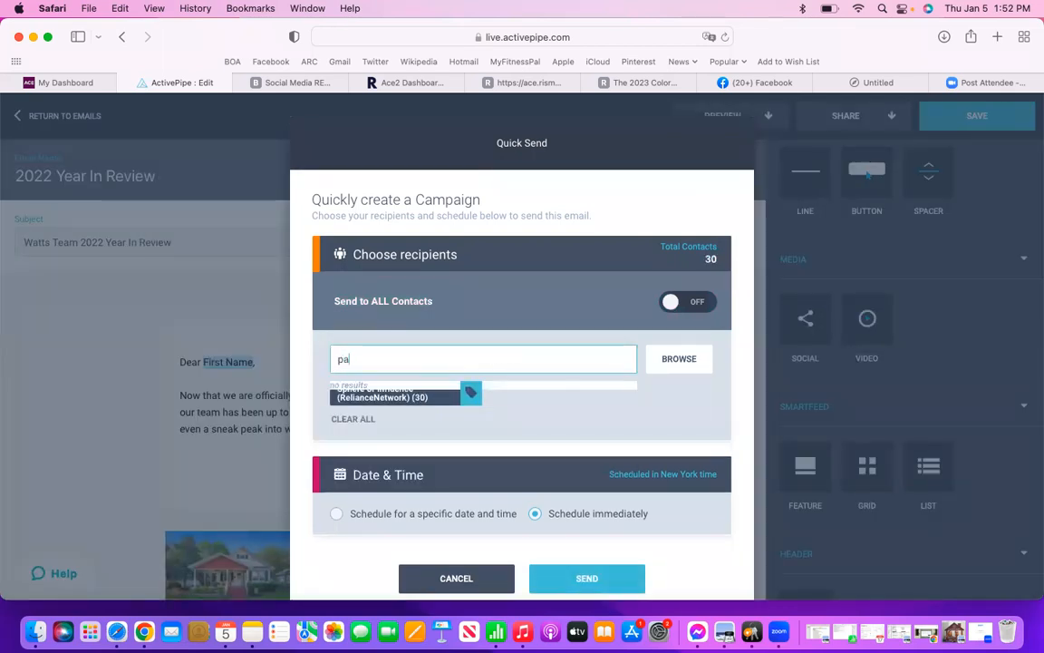
{"action": "type", "text": "st clients"}
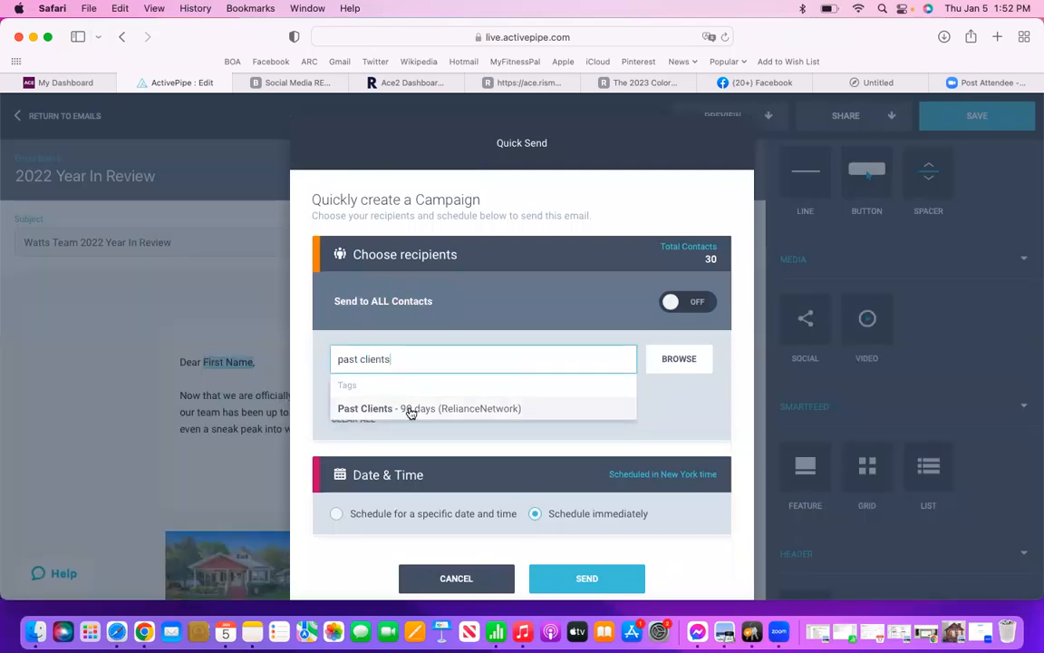
{"action": "left_click", "coordinate": [410, 410]}
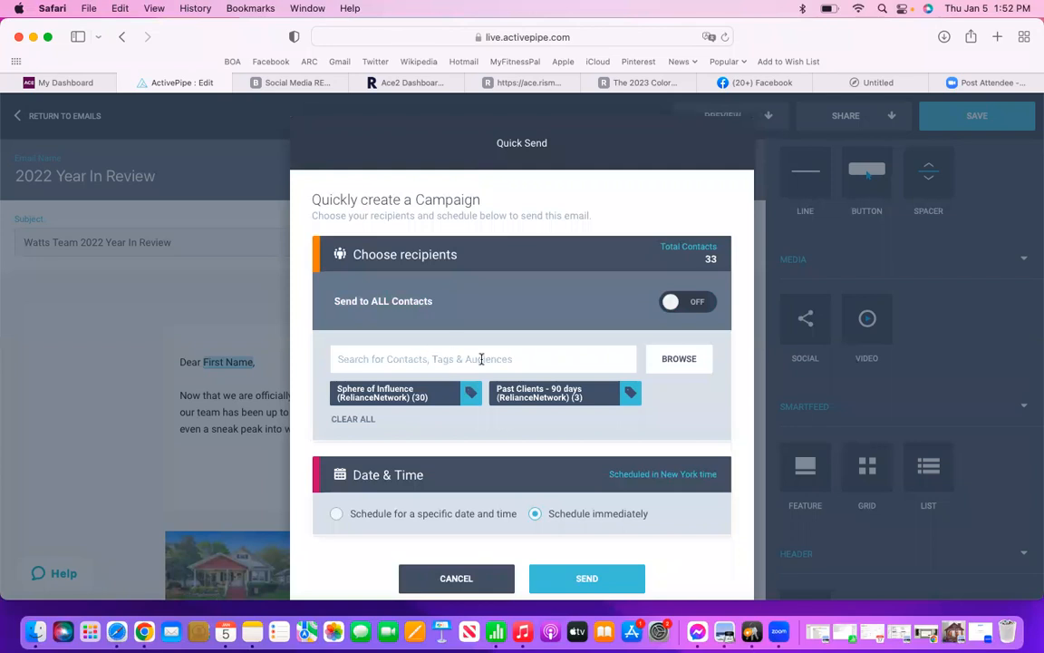
Step: Choose scheduling for a specific date and time, review the campaign options, and cancel the Quick Send
{"action": "scroll", "coordinate": [493, 360], "scroll_direction": "down", "scroll_amount": 1}
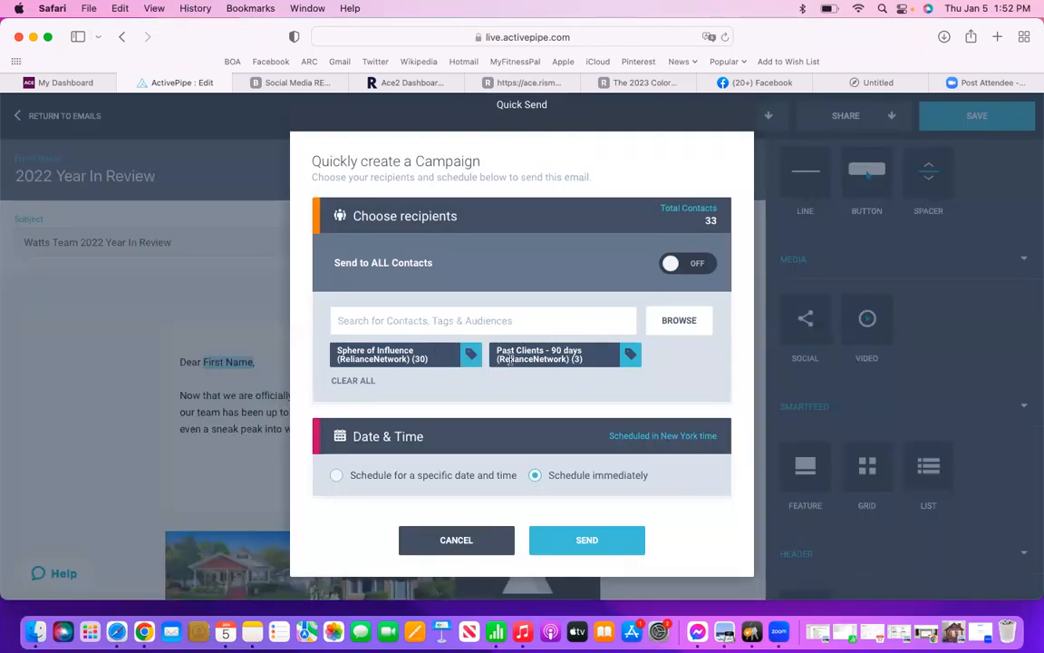
{"action": "scroll", "coordinate": [510, 360], "scroll_direction": "down", "scroll_amount": 1}
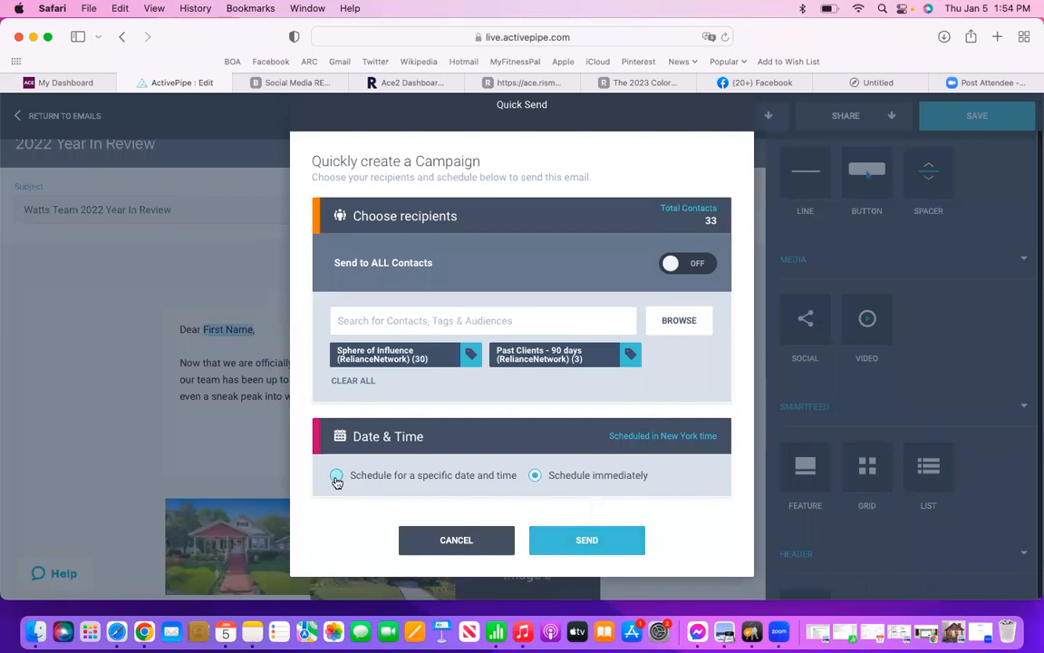
{"action": "left_click", "coordinate": [337, 477]}
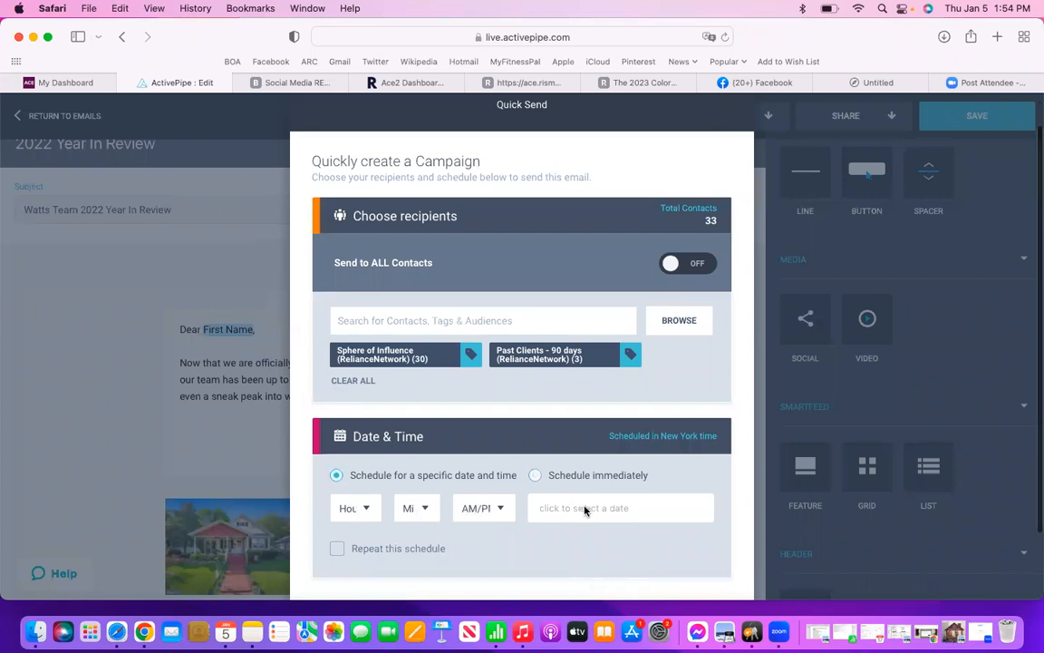
{"action": "scroll", "coordinate": [585, 507], "scroll_direction": "down", "scroll_amount": 3}
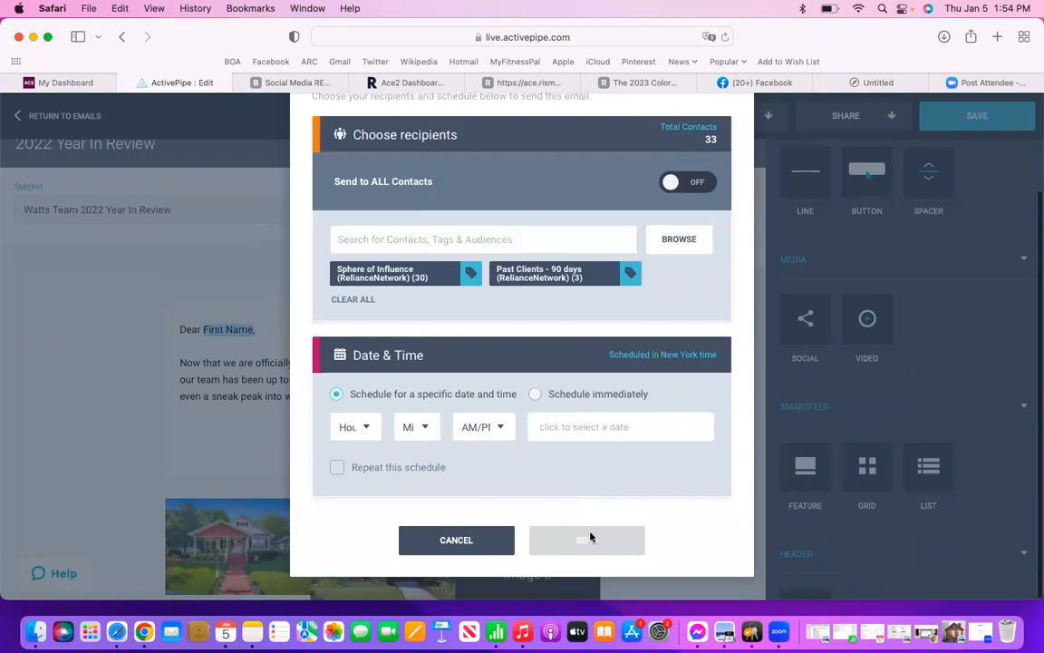
{"action": "scroll", "coordinate": [678, 379], "scroll_direction": "up", "scroll_amount": 3}
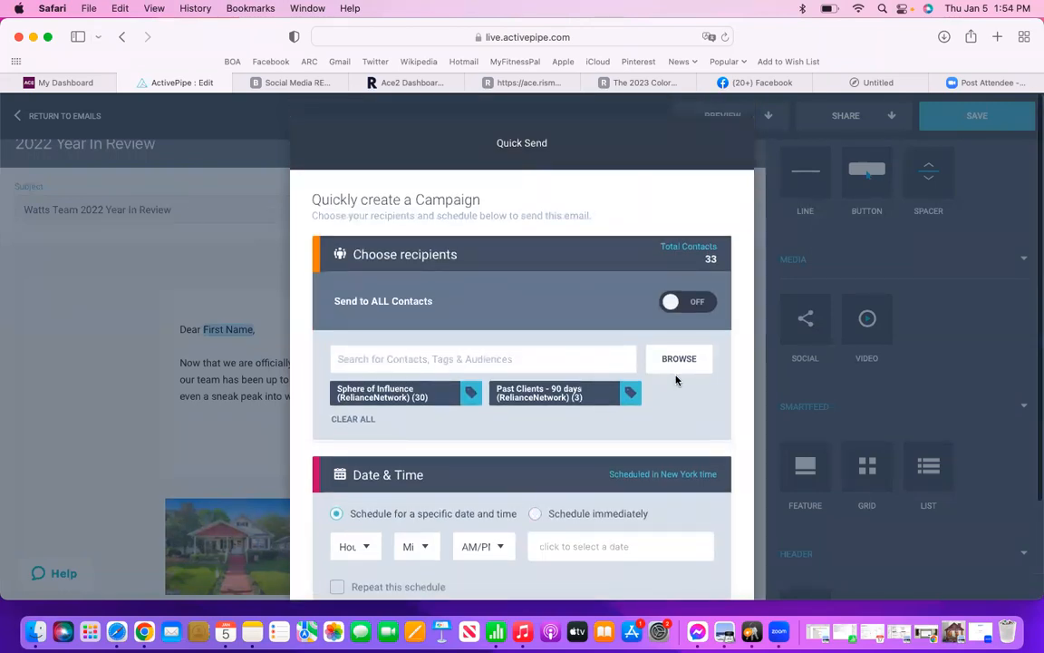
{"action": "scroll", "coordinate": [677, 378], "scroll_direction": "down", "scroll_amount": 3}
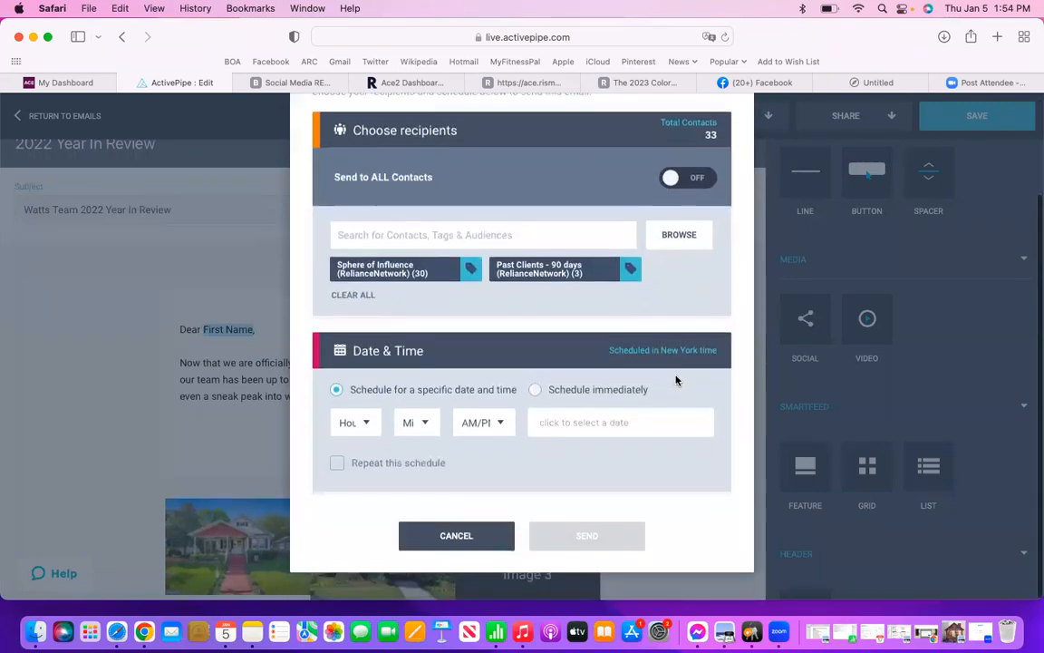
{"action": "left_click", "coordinate": [456, 541]}
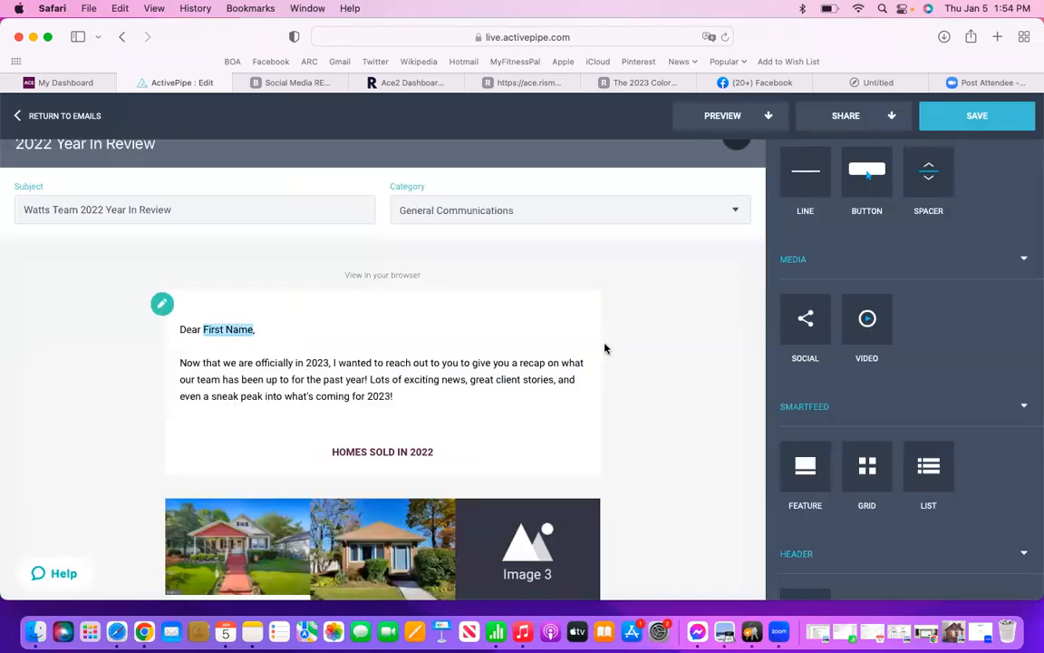